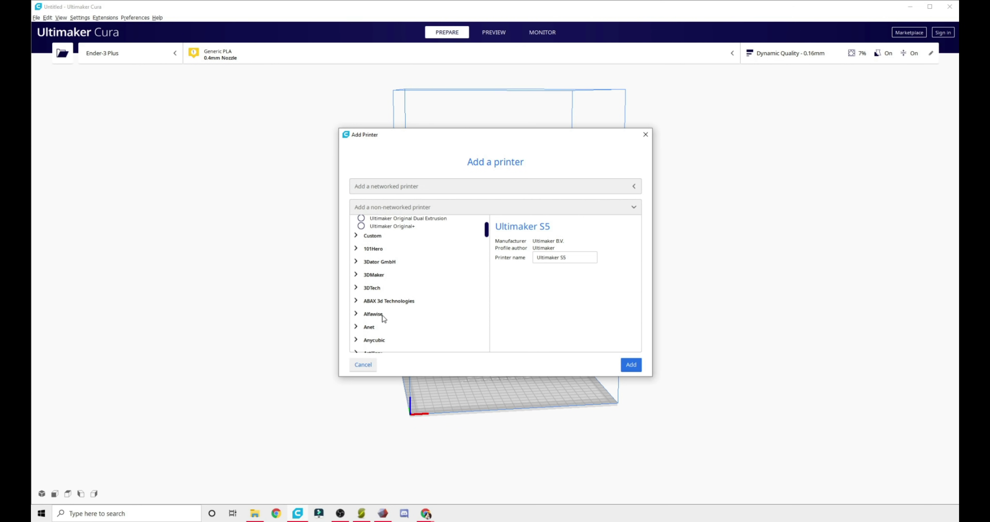
Add a non-networked Creality Ender-3 printer from the Creality3D manufacturer group.
{"action": "scroll", "coordinate": [387, 314], "scroll_direction": "up", "scroll_amount": 5}
{"action": "scroll", "coordinate": [387, 327], "scroll_direction": "down", "scroll_amount": 1}
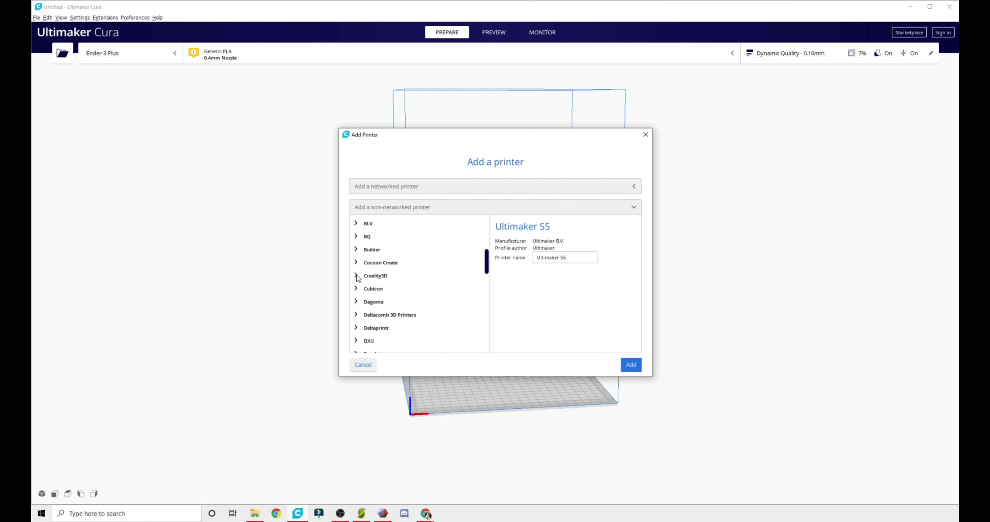
{"action": "left_click", "coordinate": [356, 276]}
{"action": "scroll", "coordinate": [372, 325], "scroll_direction": "down", "scroll_amount": 4}
{"action": "scroll", "coordinate": [372, 325], "scroll_direction": "down", "scroll_amount": 2}
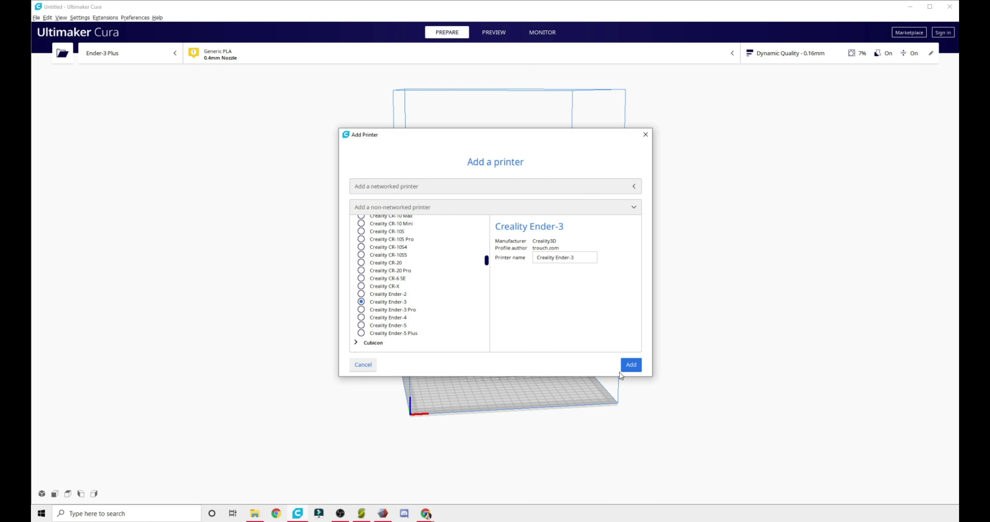
{"action": "left_click", "coordinate": [630, 366]}
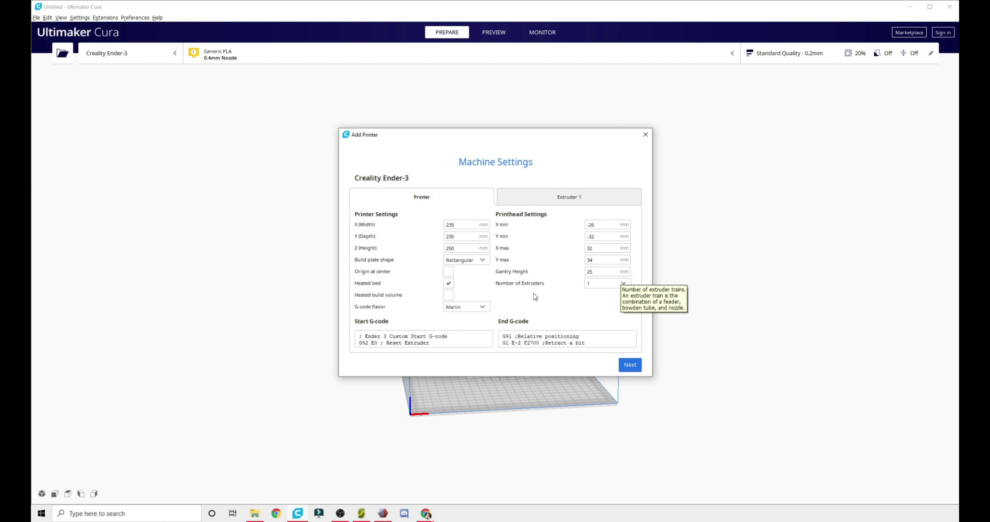
Review the Ender-3's extruder and printer machine settings and accept them to finish adding the printer.
{"action": "left_click", "coordinate": [570, 198]}
{"action": "left_click", "coordinate": [452, 204]}
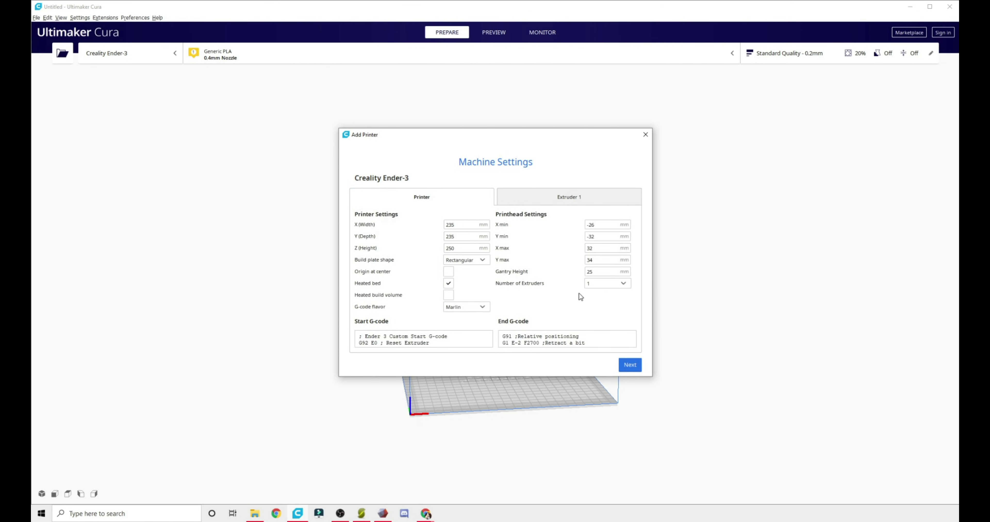
{"action": "left_click", "coordinate": [635, 368]}
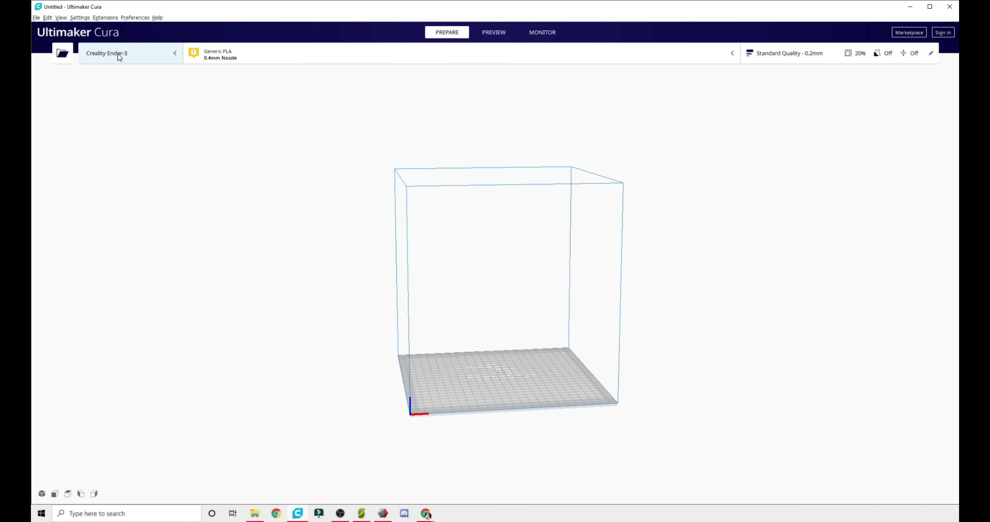
Switch the active printer to CR-10S Pro V2, examine its build volume, and change to CR-10 Max.
{"action": "left_click", "coordinate": [171, 58]}
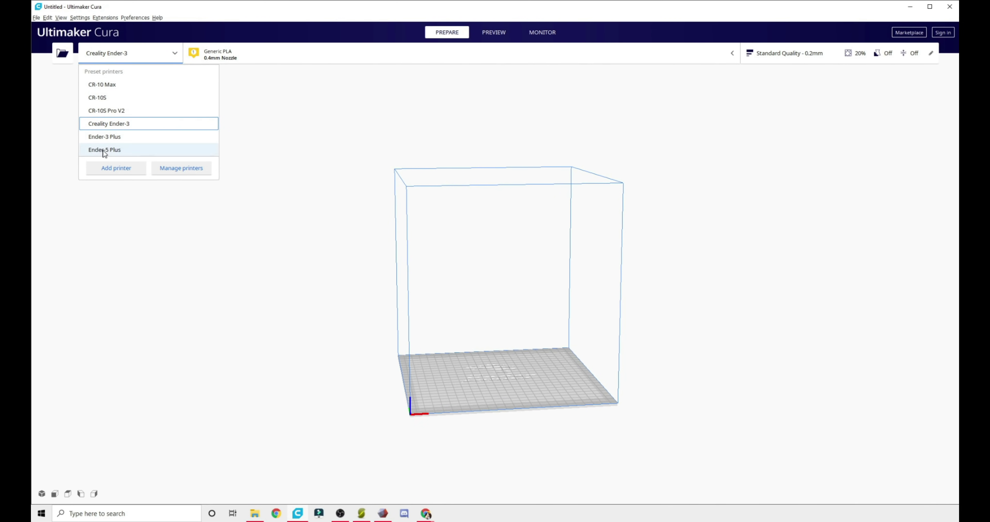
{"action": "left_click", "coordinate": [109, 115]}
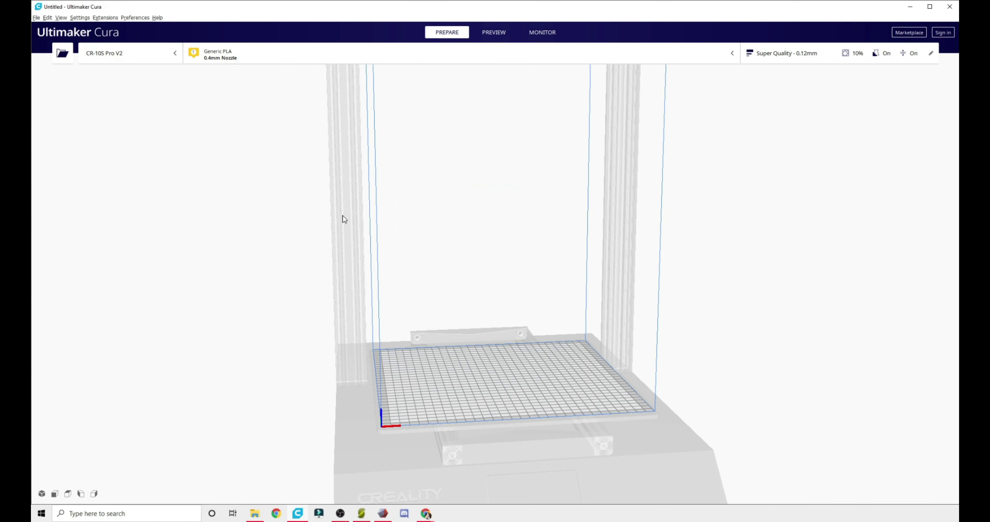
{"action": "scroll", "coordinate": [364, 249], "scroll_direction": "down", "scroll_amount": 3}
{"action": "right_click_drag", "start_coordinate": [364, 249], "coordinate": [445, 286]}
{"action": "scroll", "coordinate": [445, 285], "scroll_direction": "down", "scroll_amount": 5}
{"action": "right_click_drag", "start_coordinate": [464, 229], "coordinate": [470, 327]}
{"action": "left_click", "coordinate": [139, 56]}
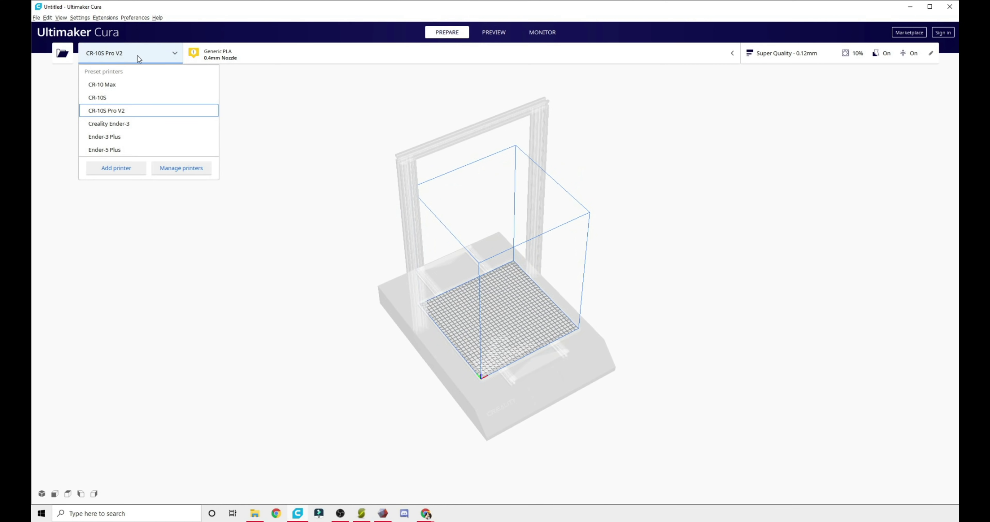
{"action": "left_click", "coordinate": [110, 85]}
Make Ender-3 Plus the active printer and view its build volume.
{"action": "left_click", "coordinate": [164, 57]}
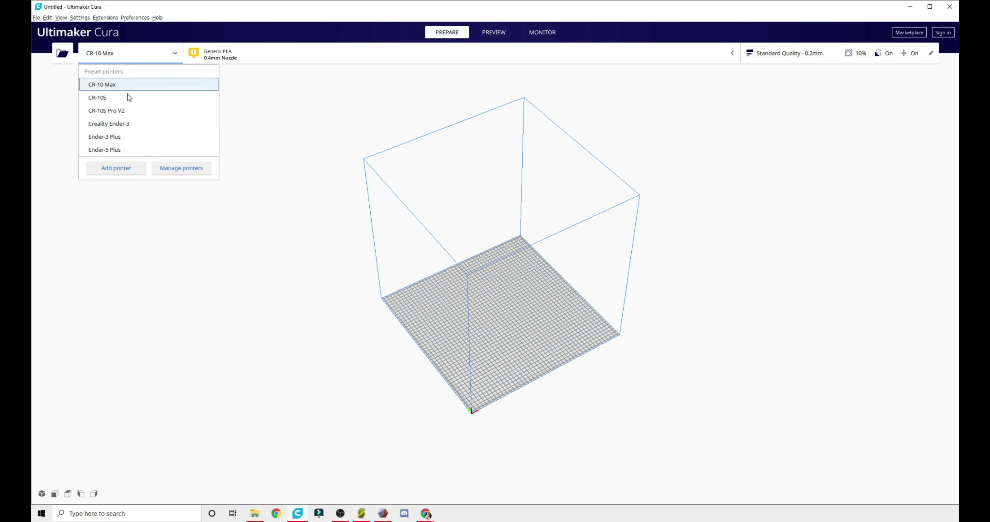
{"action": "left_click", "coordinate": [112, 137]}
{"action": "scroll", "coordinate": [503, 342], "scroll_direction": "up", "scroll_amount": 5}
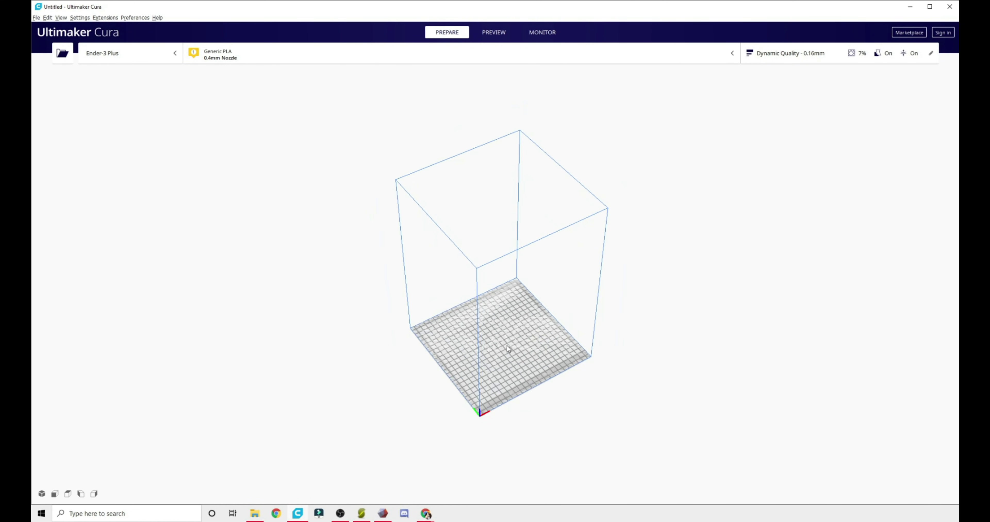
{"action": "scroll", "coordinate": [491, 331], "scroll_direction": "down", "scroll_amount": 3}
{"action": "right_click_drag", "start_coordinate": [491, 332], "coordinate": [485, 263]}
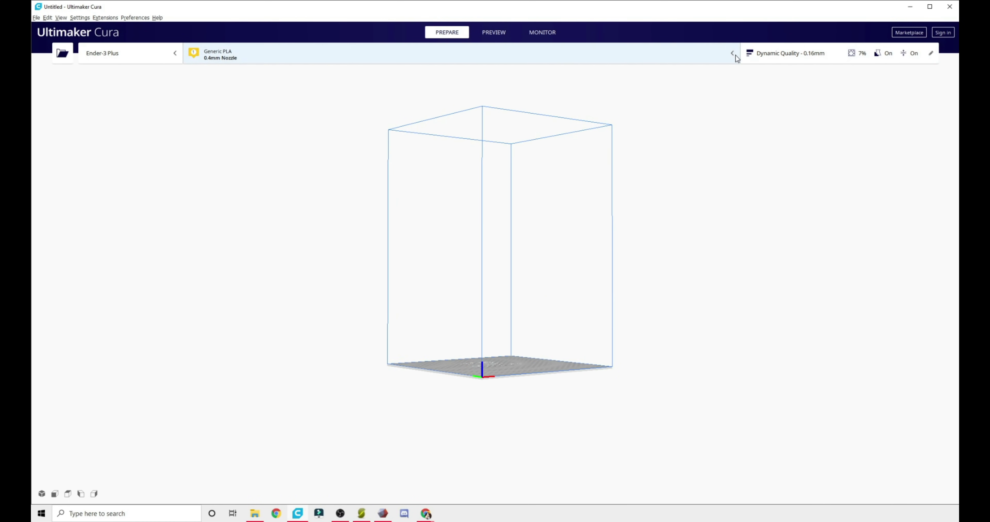
Look at the print settings in their recommended view, close them, and view the empty build volume.
{"action": "left_click", "coordinate": [807, 61]}
{"action": "left_click", "coordinate": [768, 378]}
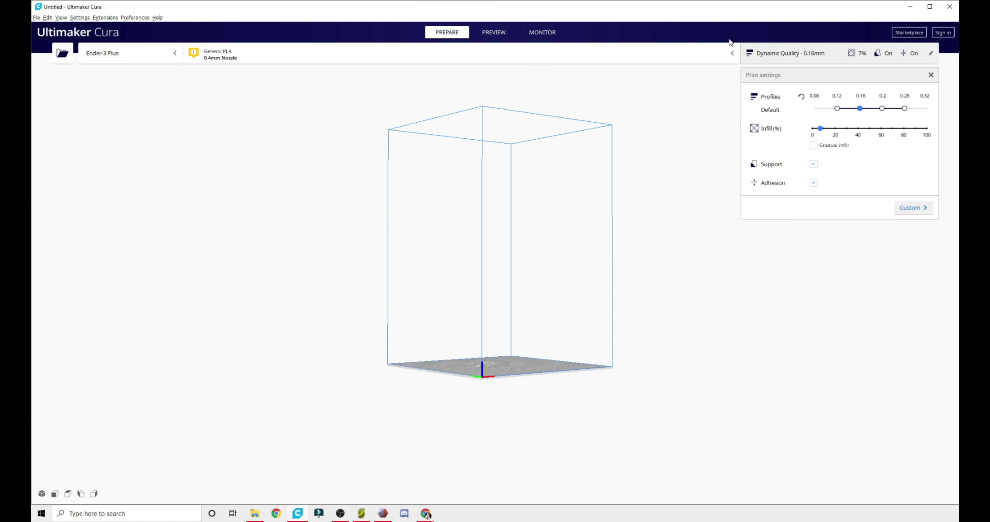
{"action": "left_click", "coordinate": [811, 55]}
{"action": "right_click_drag", "start_coordinate": [568, 259], "coordinate": [555, 299]}
{"action": "right_click_drag", "start_coordinate": [441, 344], "coordinate": [380, 434]}
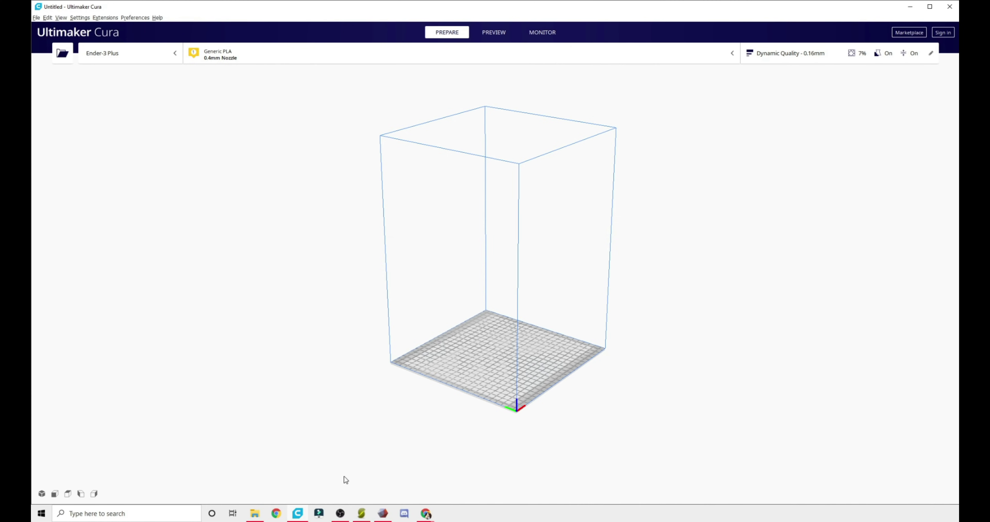
Switch to the Chrome window with the Thingiverse search results for Mark 85.
{"action": "left_click", "coordinate": [429, 516]}
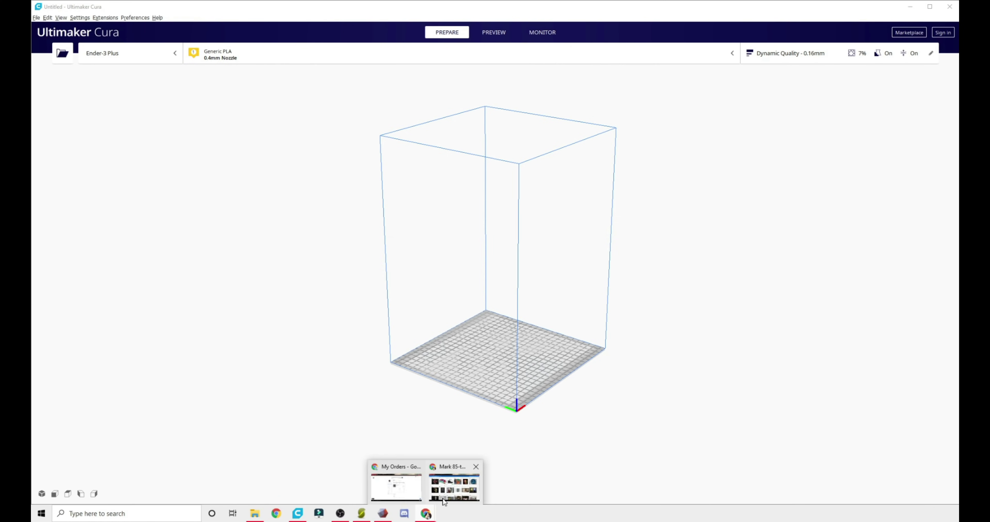
{"action": "mouse_move", "coordinate": [445, 486]}
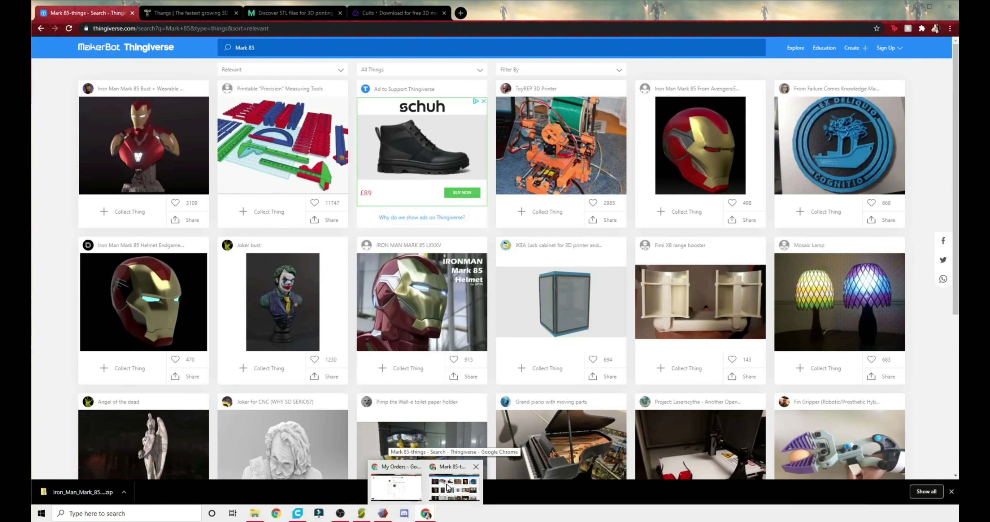
{"action": "mouse_move", "coordinate": [412, 485]}
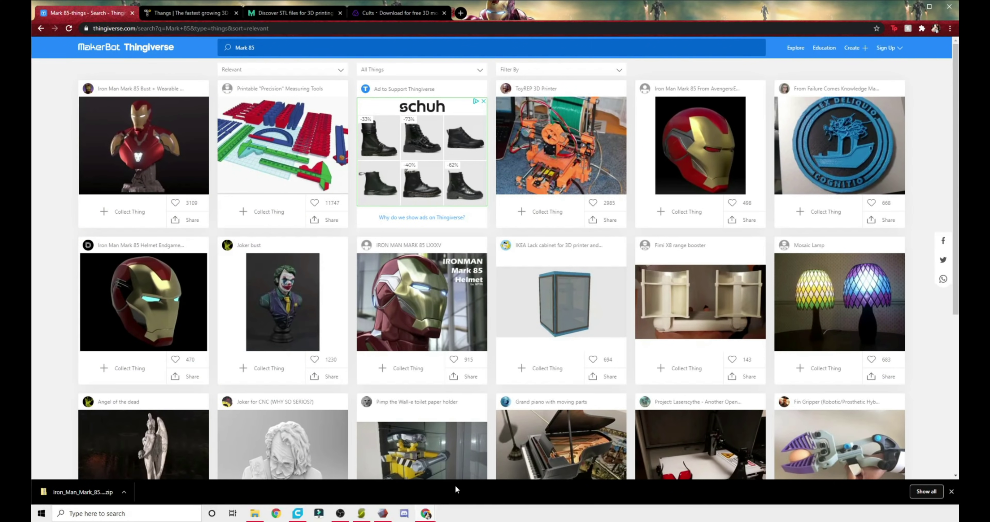
{"action": "left_click", "coordinate": [455, 485]}
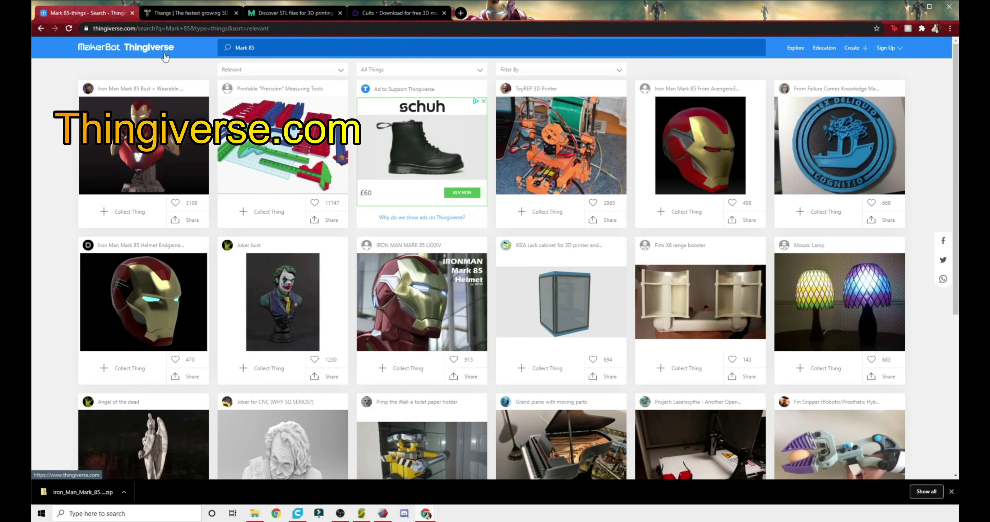
Look through the Thangs, MyMiniFactory and Cults model sites and return to the Thingiverse results.
{"action": "left_click", "coordinate": [190, 16]}
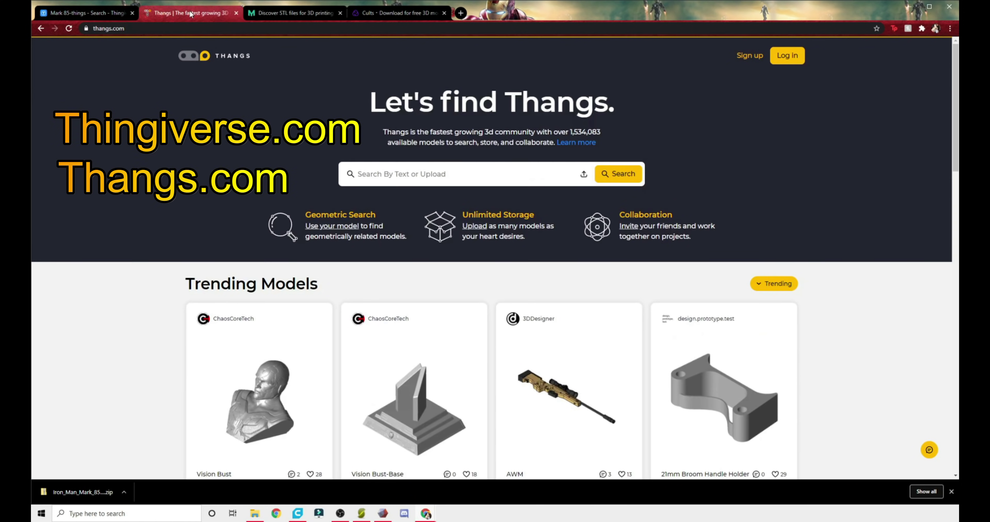
{"action": "left_click", "coordinate": [291, 17]}
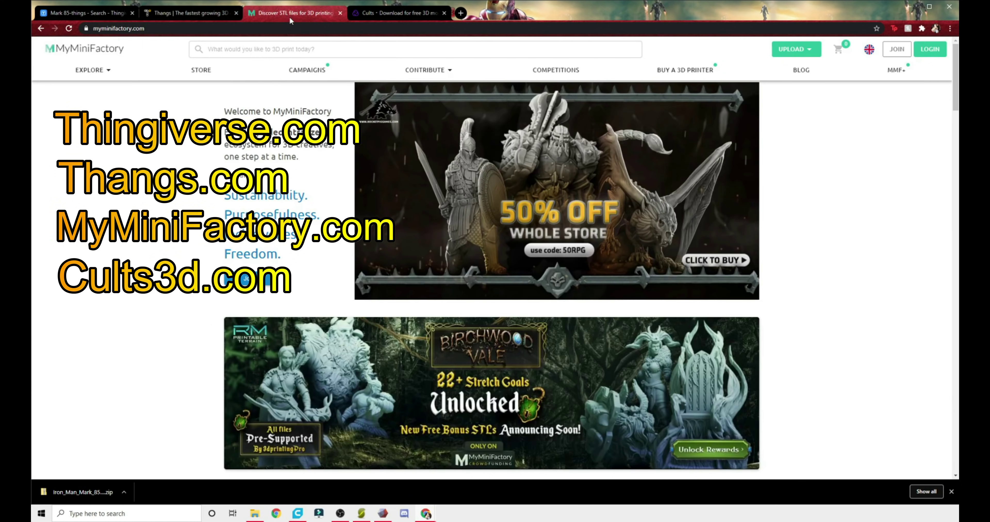
{"action": "left_click", "coordinate": [398, 16]}
{"action": "left_click", "coordinate": [87, 13]}
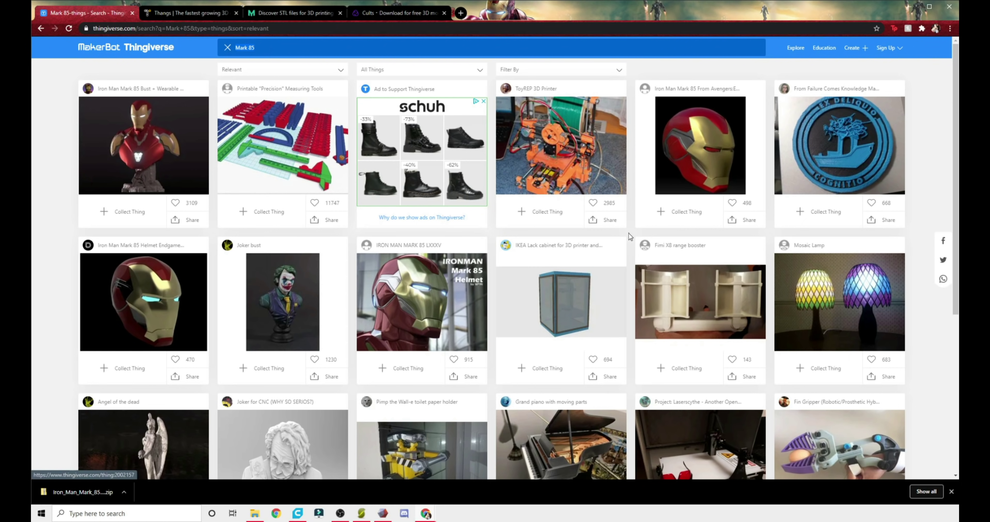
Open the Iron Man Mark 85 From Avengers:Endgame helmet model, look through its part images, and download all its files.
{"action": "left_click", "coordinate": [708, 153]}
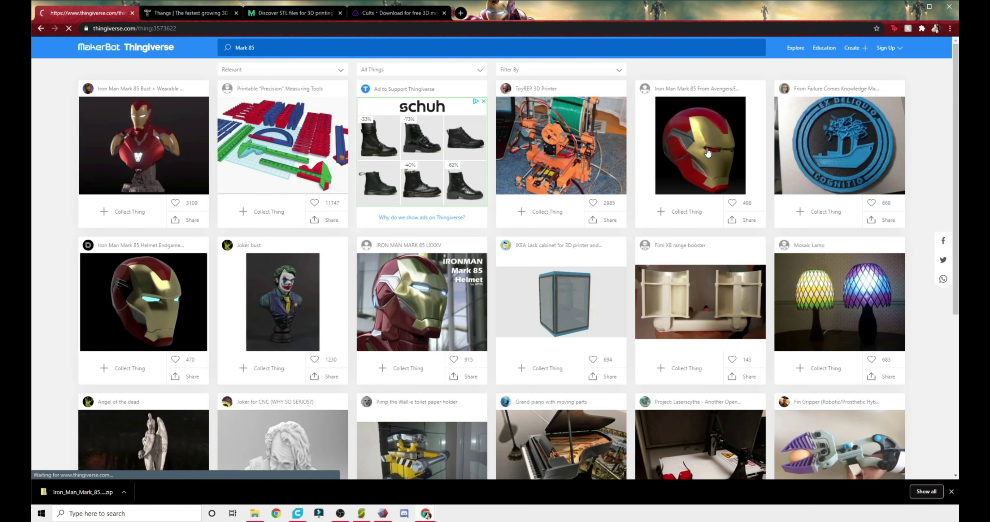
{"action": "left_click", "coordinate": [362, 400]}
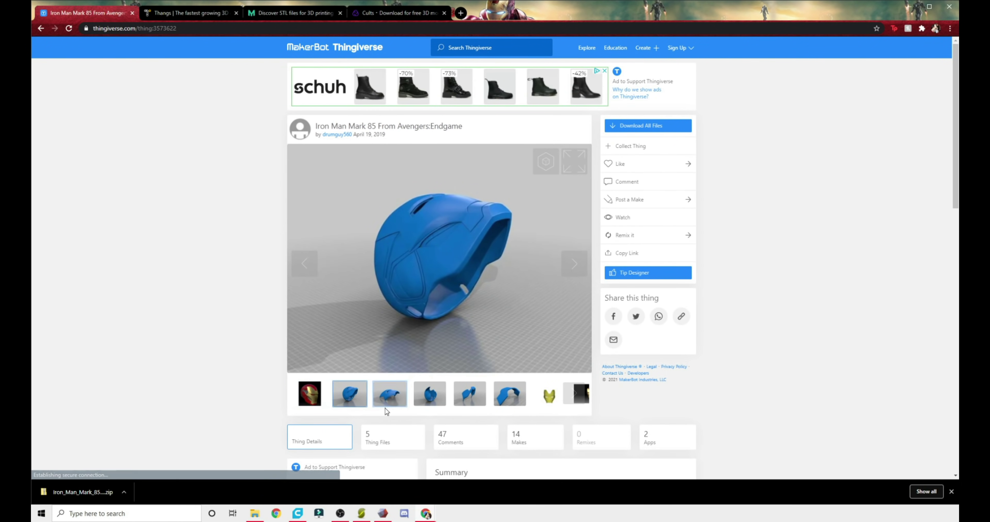
{"action": "left_click", "coordinate": [387, 404]}
{"action": "left_click", "coordinate": [438, 398]}
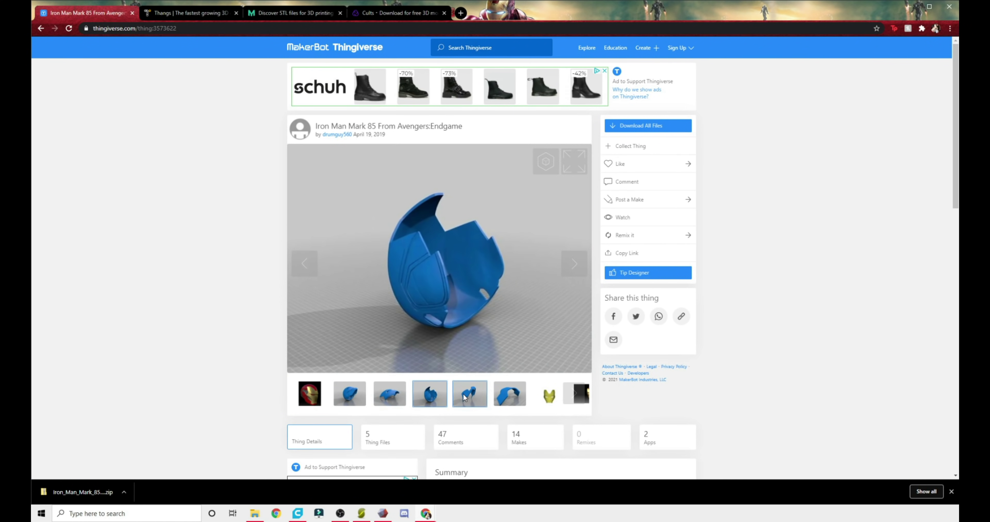
{"action": "left_click", "coordinate": [470, 396]}
{"action": "left_click", "coordinate": [350, 397]}
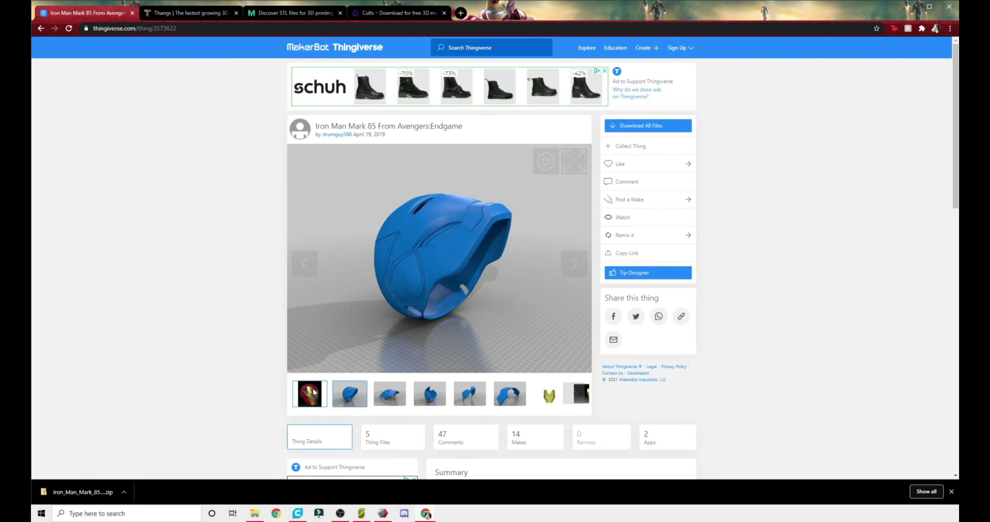
{"action": "left_click", "coordinate": [394, 402]}
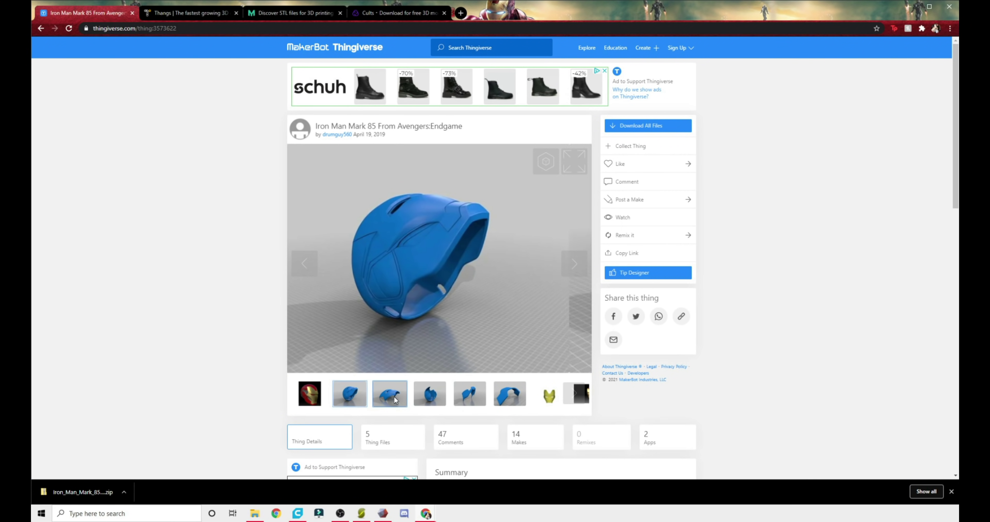
{"action": "left_click", "coordinate": [657, 127]}
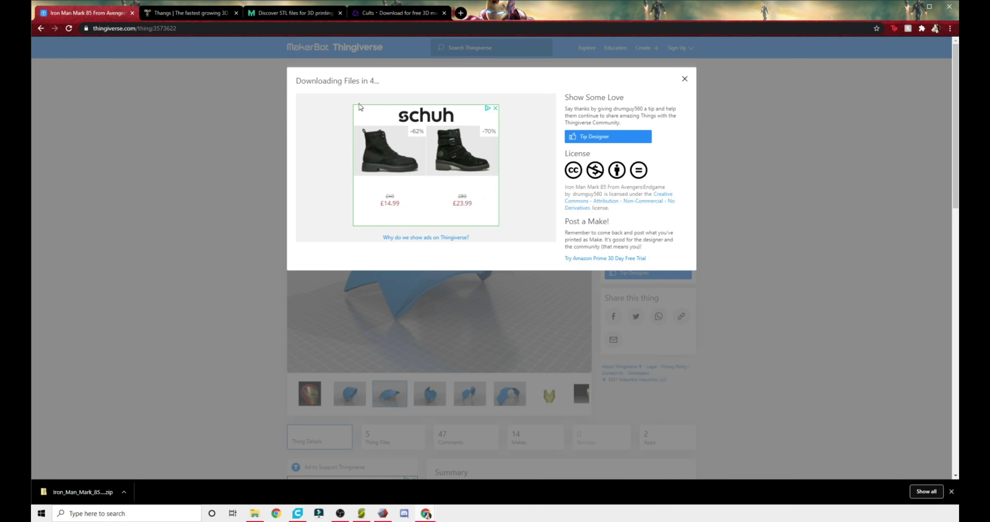
Switch to the Downloads folder in File Explorer and delete the duplicate archive Iron_Man_Mark_85_From_AvengersEndgame (1).
{"action": "left_click", "coordinate": [256, 514]}
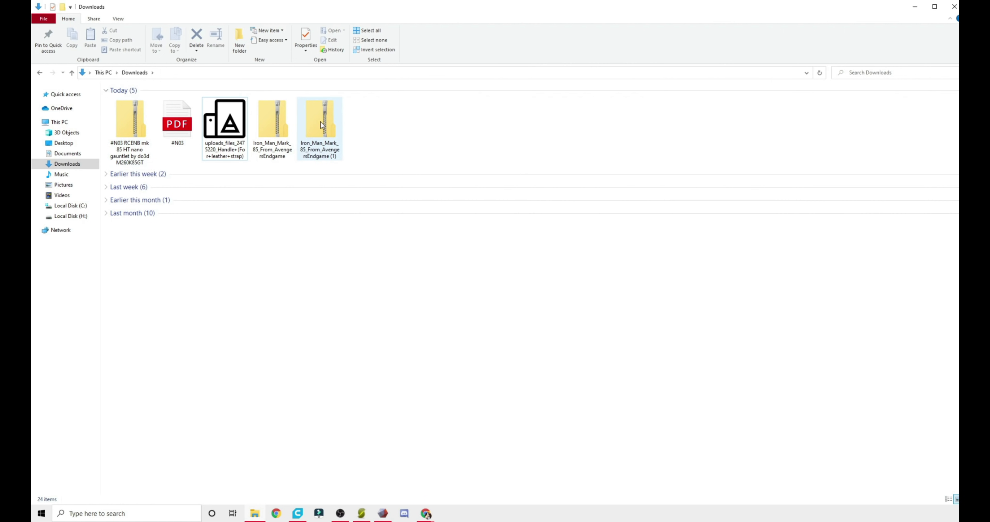
{"action": "left_click", "coordinate": [323, 121]}
{"action": "key", "text": "Delete"}
Extract the mk 85 HT nano gauntlet by do3d archive into the Downloads folder, view its files, and close the extracted folder's window.
{"action": "left_click", "coordinate": [150, 146]}
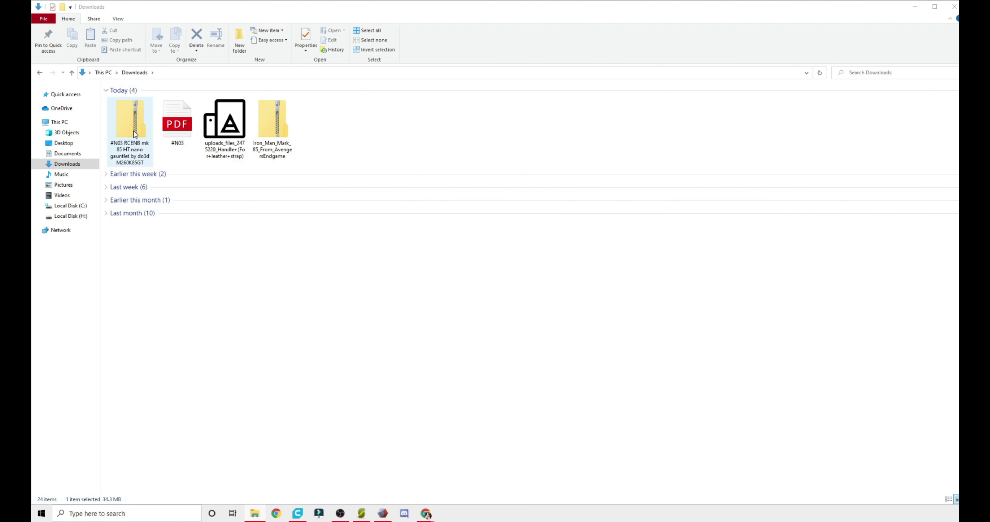
{"action": "right_click", "coordinate": [124, 133]}
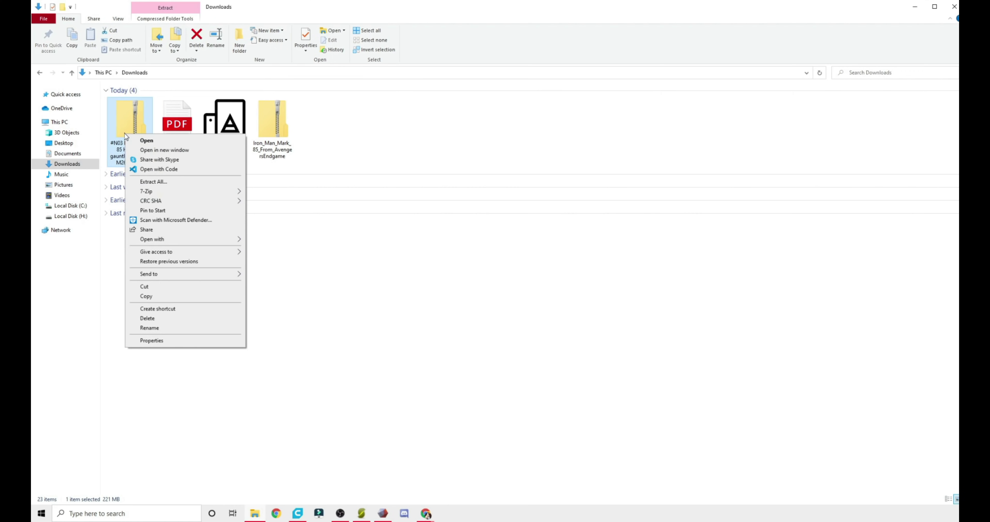
{"action": "left_click", "coordinate": [151, 174]}
{"action": "key", "text": "Return"}
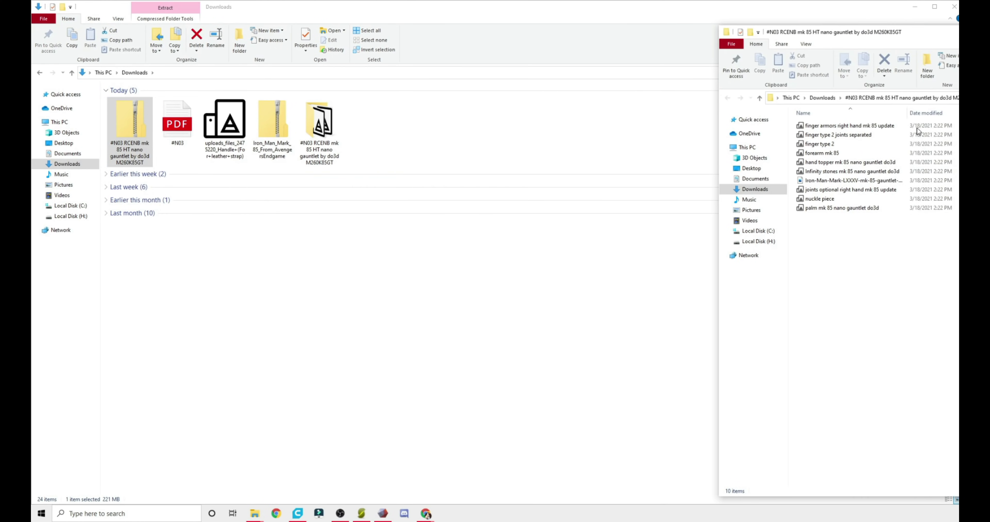
{"action": "left_click_drag", "start_coordinate": [885, 35], "coordinate": [327, 48]}
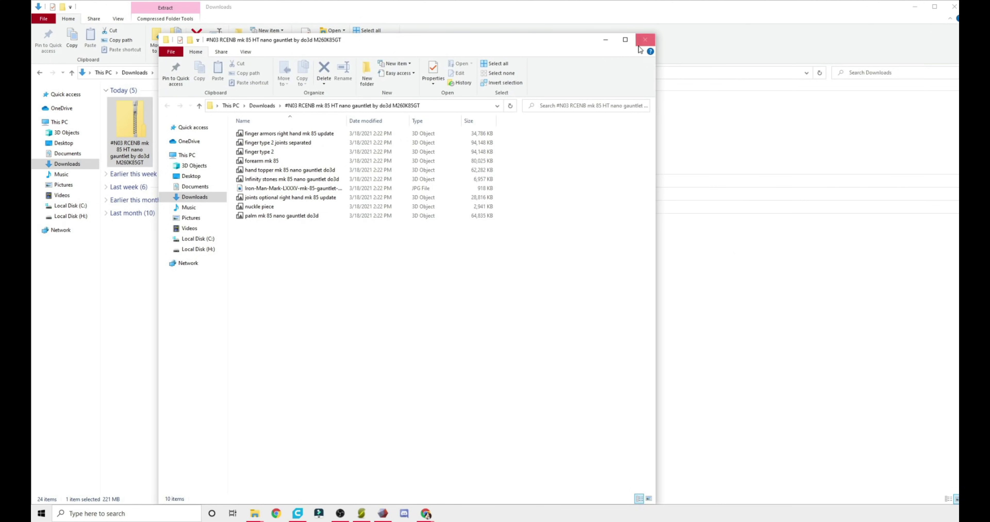
{"action": "left_click", "coordinate": [645, 37]}
Delete the original zipped nano gauntlet archive, keeping the extracted folder, and select the leather strap handle 3D object file.
{"action": "left_click", "coordinate": [319, 127]}
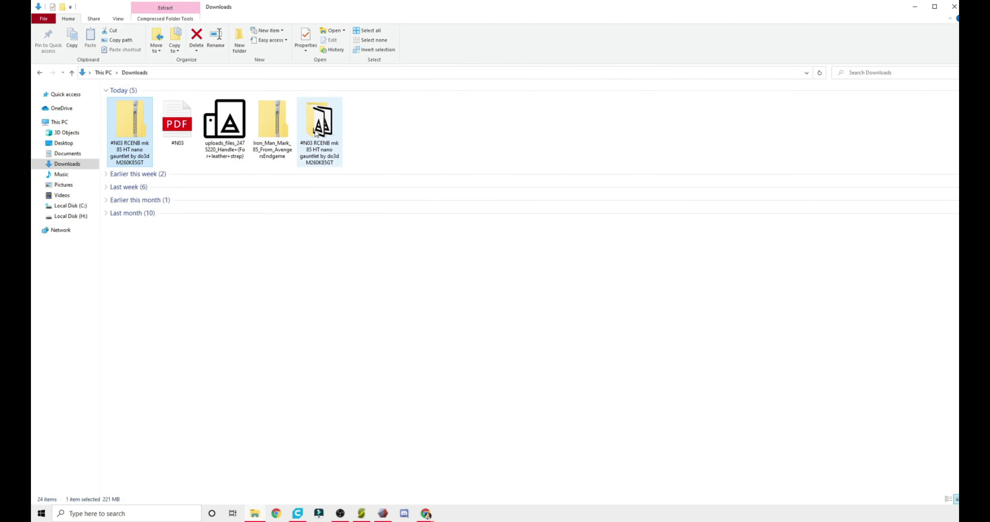
{"action": "left_click", "coordinate": [124, 150]}
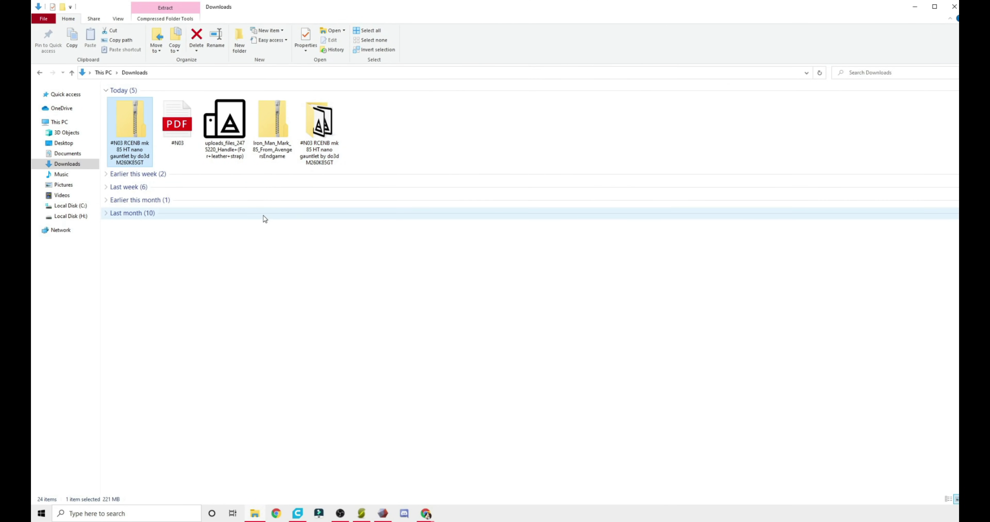
{"action": "key", "text": "Delete"}
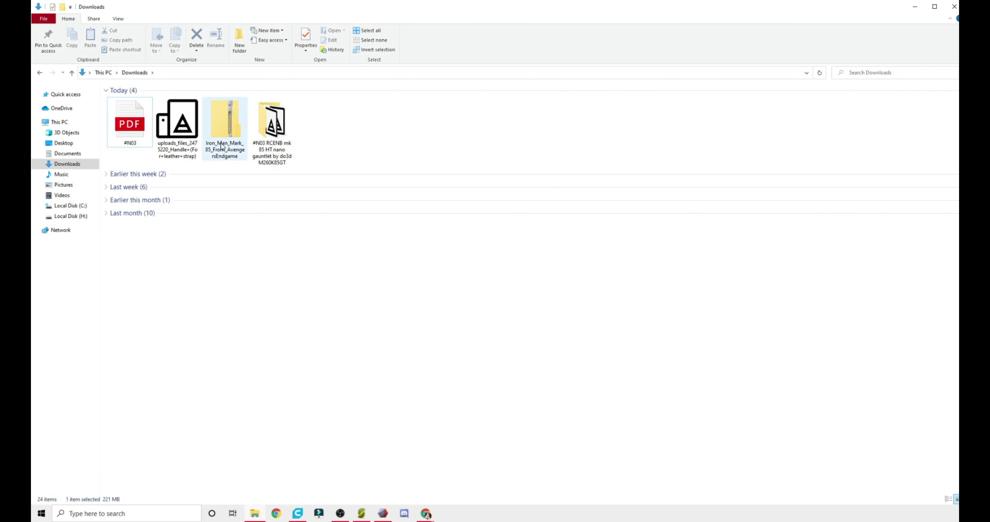
{"action": "left_click", "coordinate": [179, 144]}
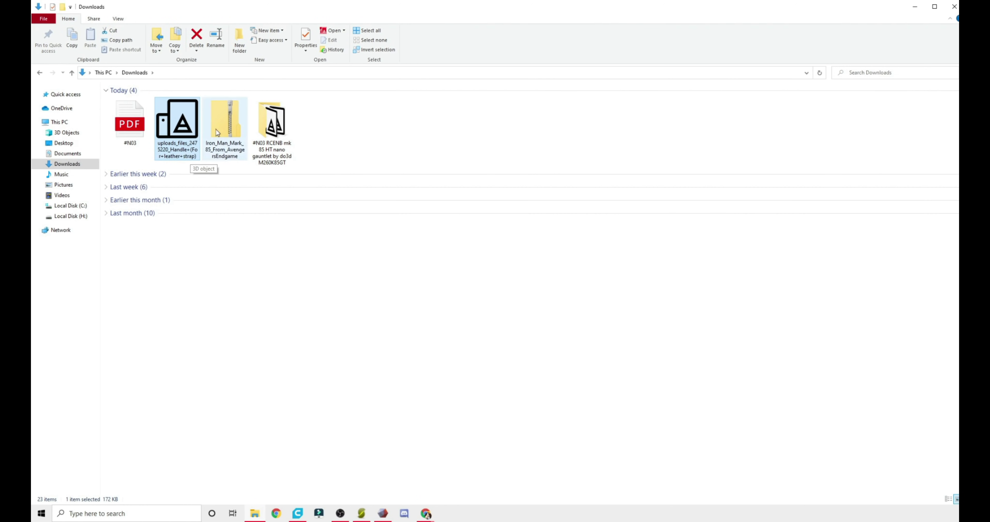
{"action": "left_click", "coordinate": [225, 133]}
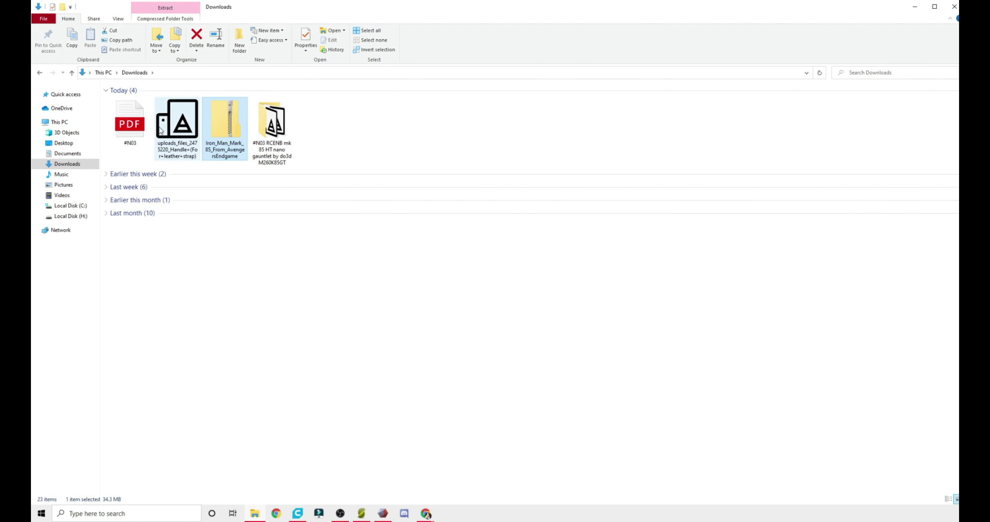
{"action": "left_click", "coordinate": [137, 124]}
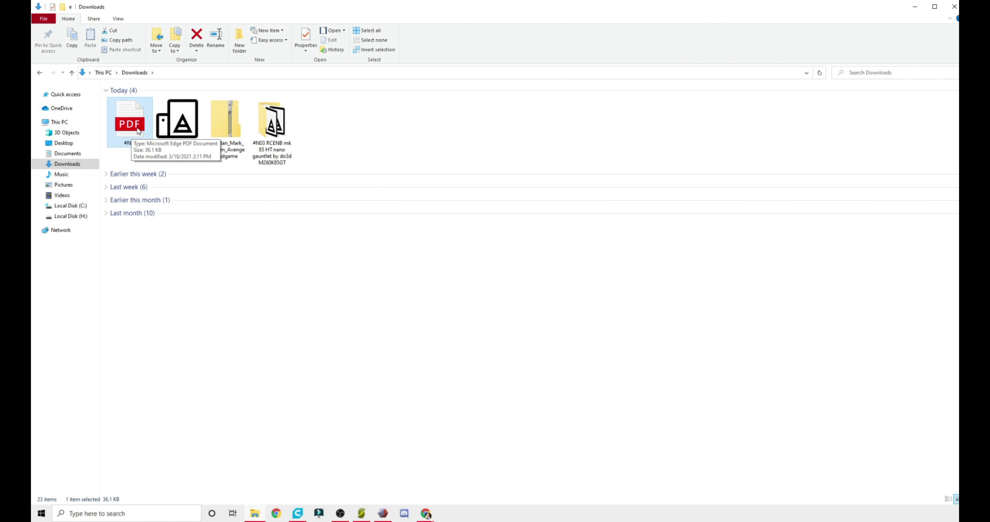
Open the Warmachine V3 archive in 7-Zip, look through its armor part files, and close the archive window.
{"action": "left_click", "coordinate": [151, 273]}
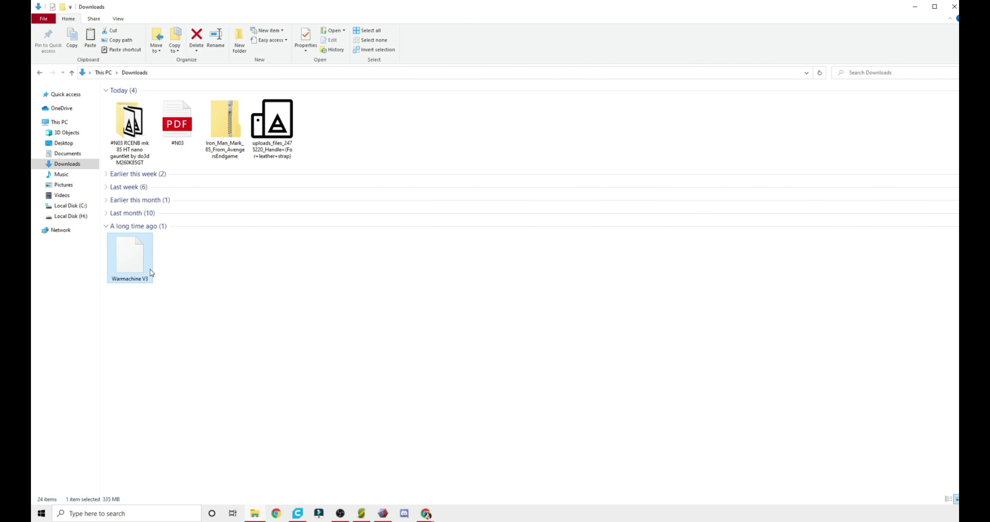
{"action": "left_click", "coordinate": [231, 294]}
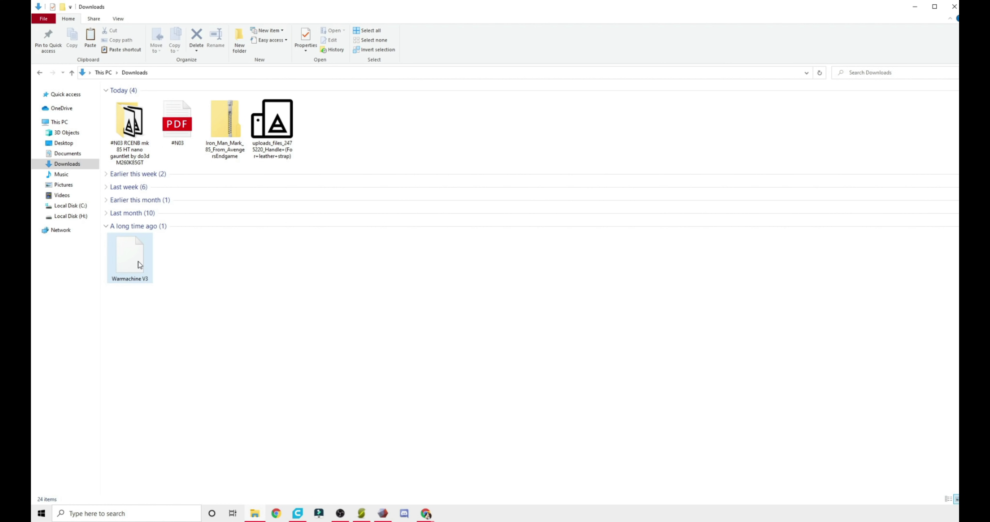
{"action": "mouse_move", "coordinate": [139, 265]}
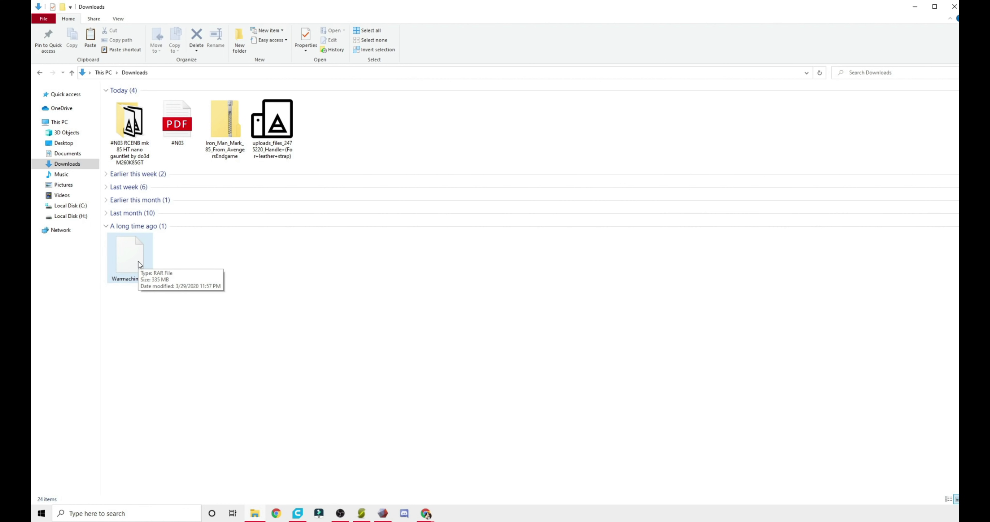
{"action": "right_click", "coordinate": [138, 263]}
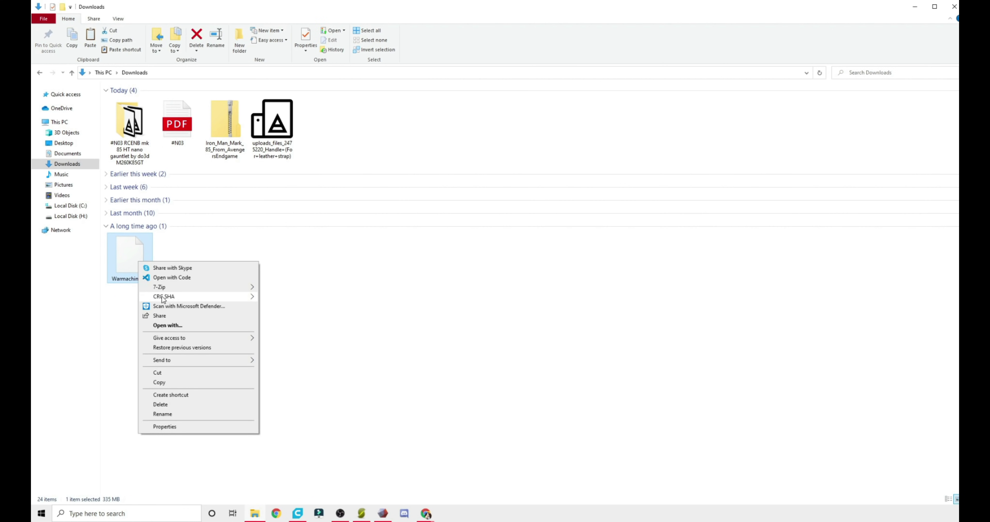
{"action": "mouse_move", "coordinate": [164, 290]}
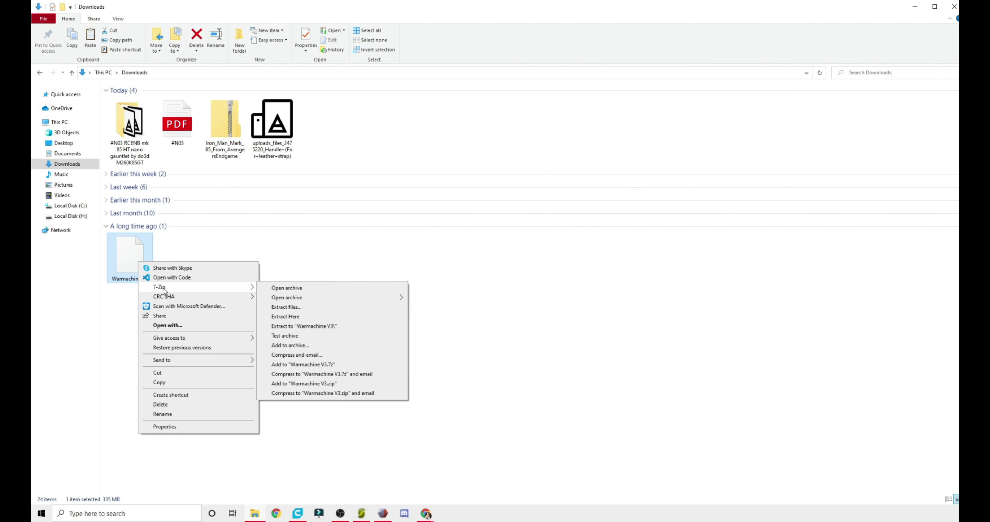
{"action": "left_click", "coordinate": [279, 291]}
{"action": "scroll", "coordinate": [88, 109], "scroll_direction": "down", "scroll_amount": 3}
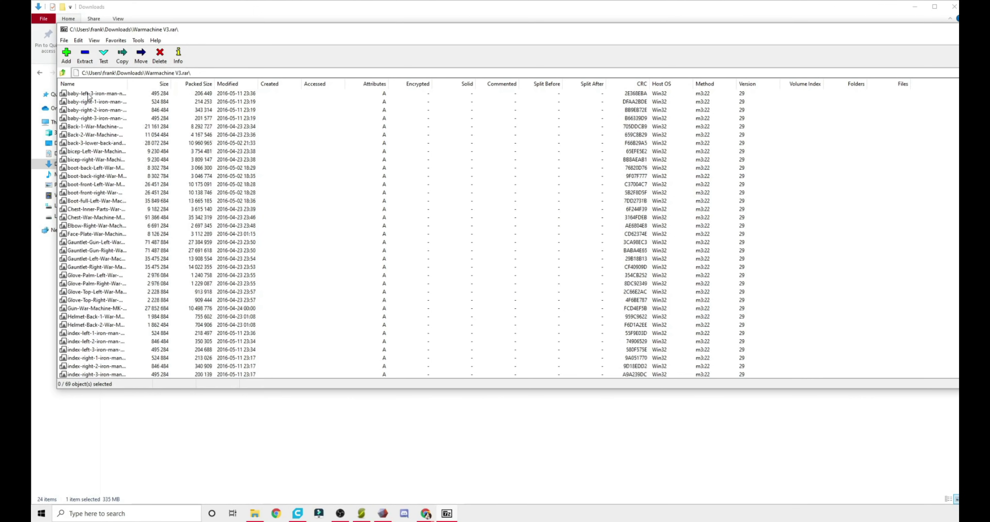
{"action": "scroll", "coordinate": [88, 108], "scroll_direction": "down", "scroll_amount": 4}
{"action": "left_click", "coordinate": [108, 367]}
{"action": "scroll", "coordinate": [90, 217], "scroll_direction": "up", "scroll_amount": 11}
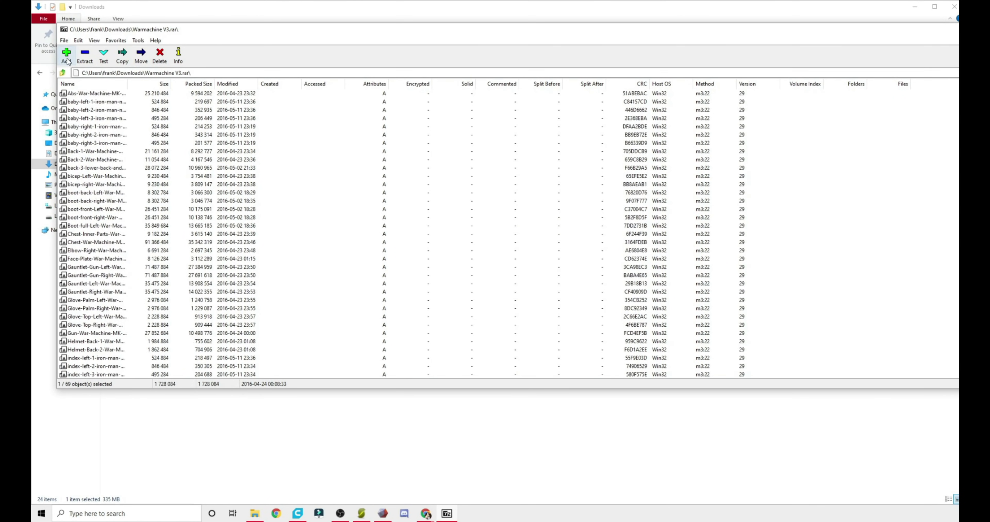
{"action": "scroll", "coordinate": [86, 147], "scroll_direction": "down", "scroll_amount": 3}
{"action": "scroll", "coordinate": [94, 200], "scroll_direction": "up", "scroll_amount": 3}
{"action": "key", "text": "alt+F4"}
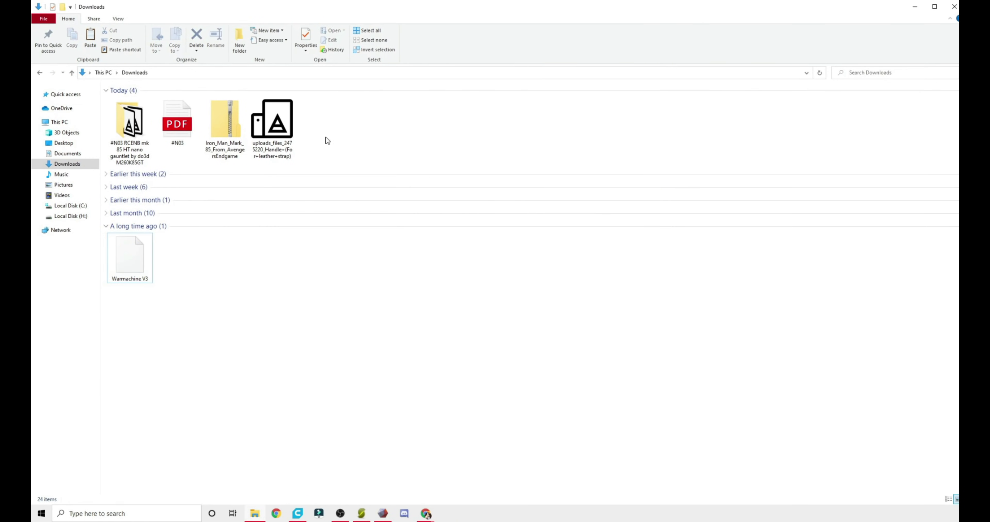
Open the extracted mk 85 nano gauntlet folder, view its JPG preview image, and return to the Downloads folder.
{"action": "double_click", "coordinate": [138, 133]}
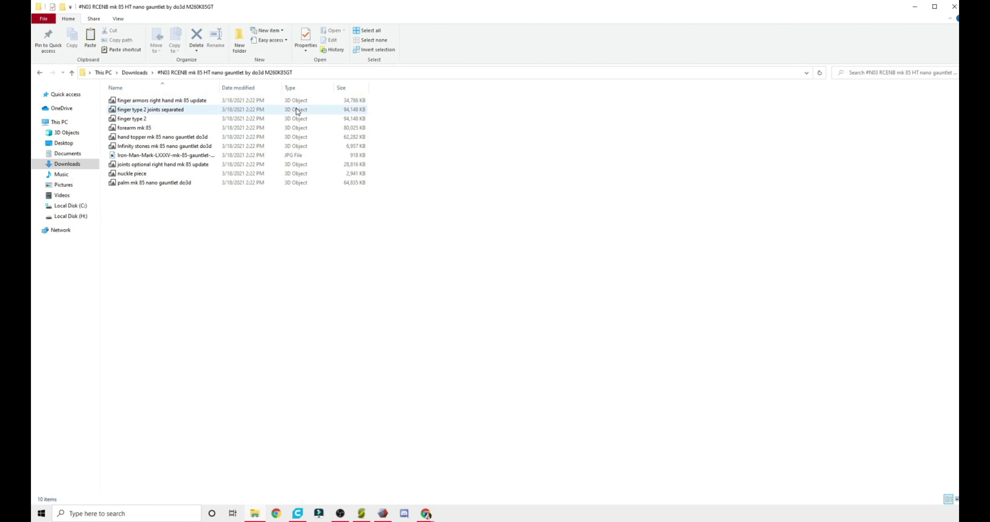
{"action": "key", "text": "i"}
{"action": "key", "text": "i"}
{"action": "key", "text": "Return"}
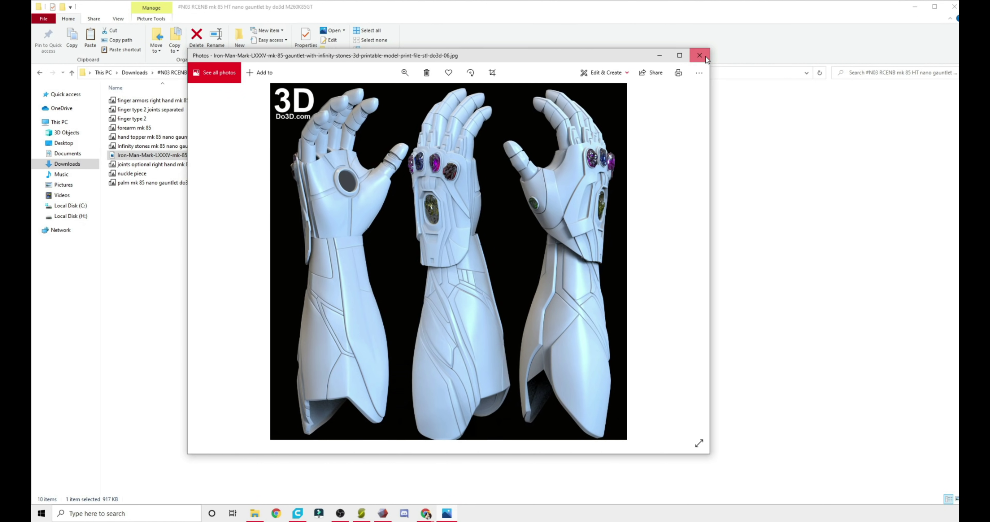
{"action": "left_click", "coordinate": [705, 56]}
{"action": "left_click", "coordinate": [45, 72]}
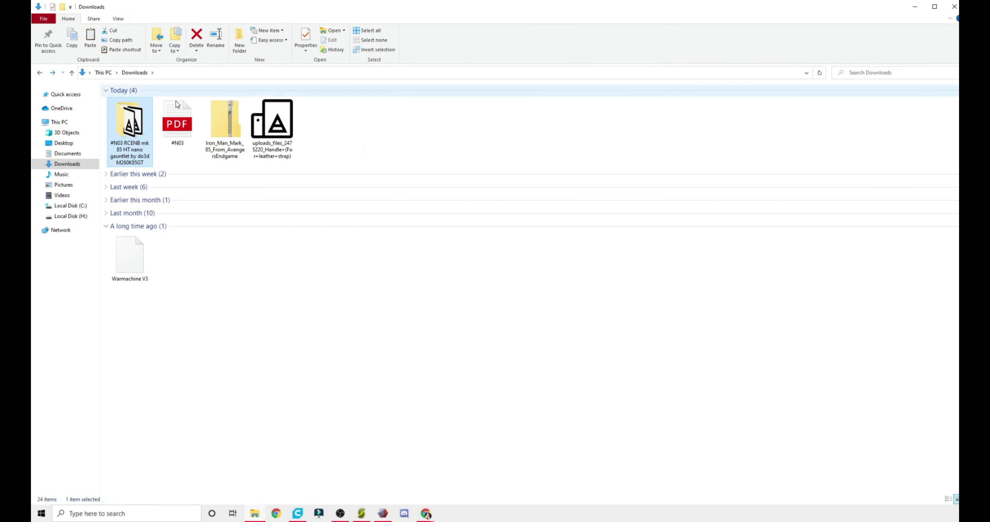
Open the extracted Iron_Man_Mark_85_From_AvengersEndgame folder and view the previews in its images subfolder.
{"action": "left_click", "coordinate": [380, 126]}
{"action": "left_click", "coordinate": [221, 133]}
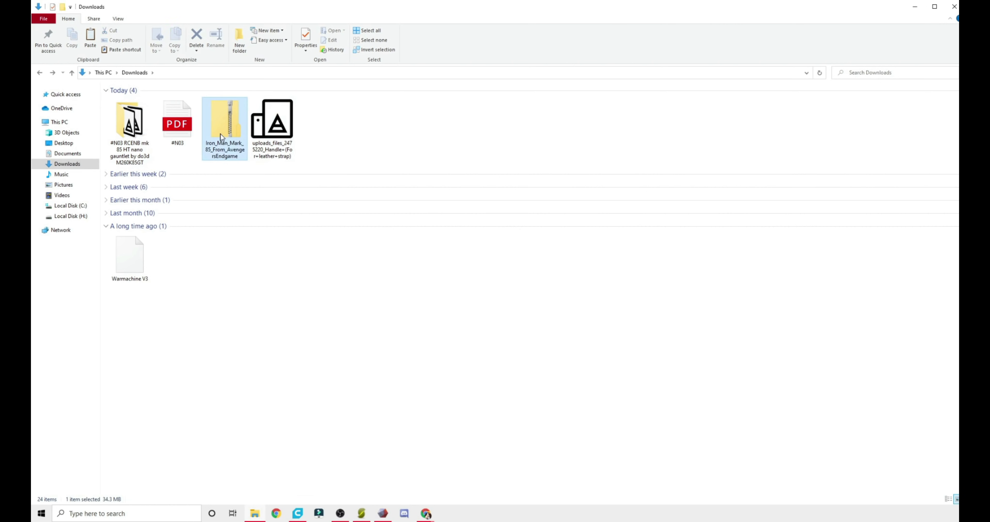
{"action": "double_click", "coordinate": [191, 138]}
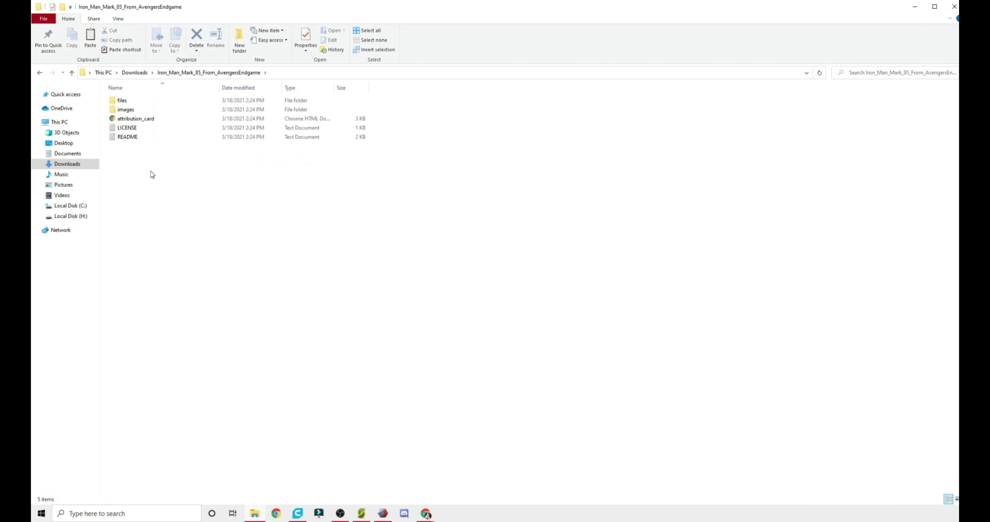
{"action": "left_click", "coordinate": [132, 139]}
{"action": "left_click", "coordinate": [130, 137]}
{"action": "double_click", "coordinate": [132, 111]}
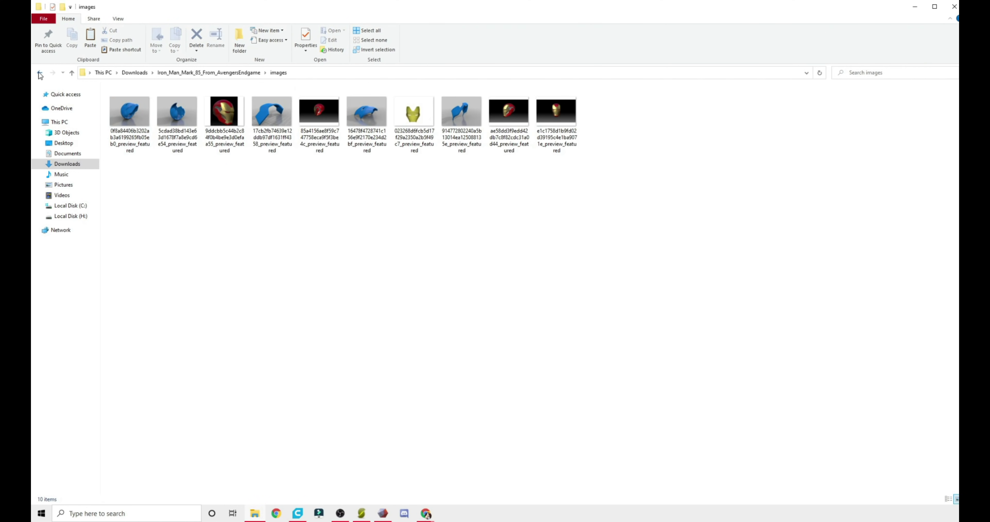
Return to the Iron Man Mark 85 folder, open its files subfolder, and select the full 3D object.
{"action": "left_click", "coordinate": [40, 73]}
{"action": "double_click", "coordinate": [123, 101]}
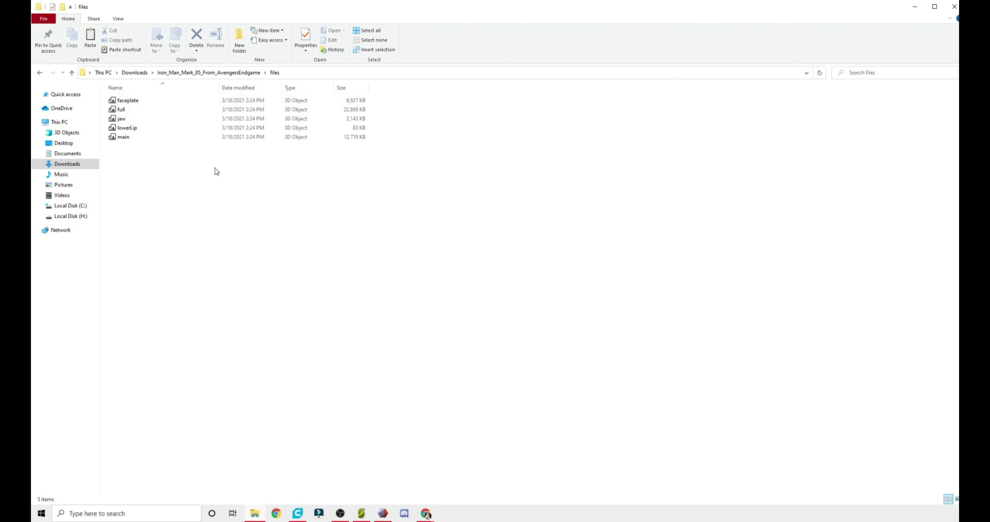
{"action": "left_click", "coordinate": [129, 101]}
{"action": "left_click", "coordinate": [122, 110]}
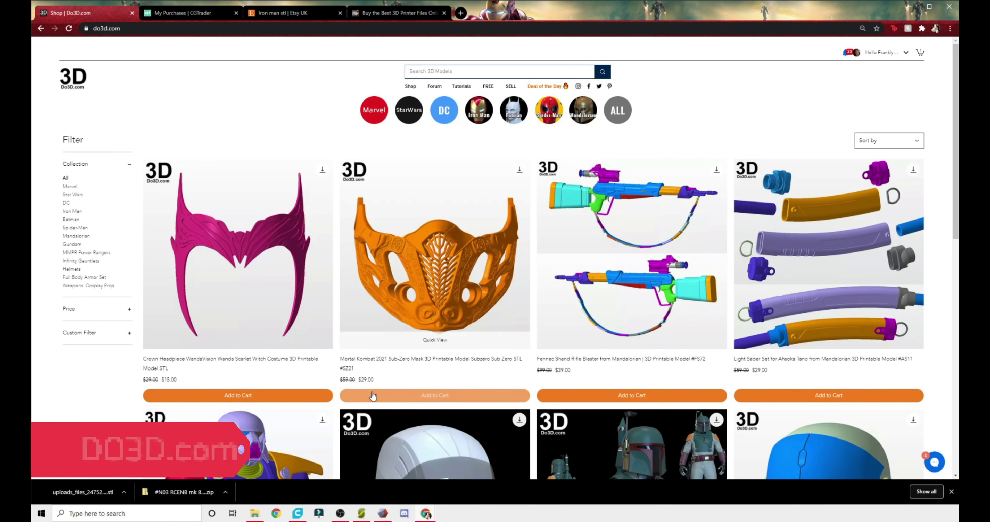
Switch to Chrome, browse the printable models in the Do3D shop, and load more products at the end of the list.
{"action": "scroll", "coordinate": [343, 362], "scroll_direction": "down", "scroll_amount": 1}
{"action": "scroll", "coordinate": [342, 362], "scroll_direction": "up", "scroll_amount": 1}
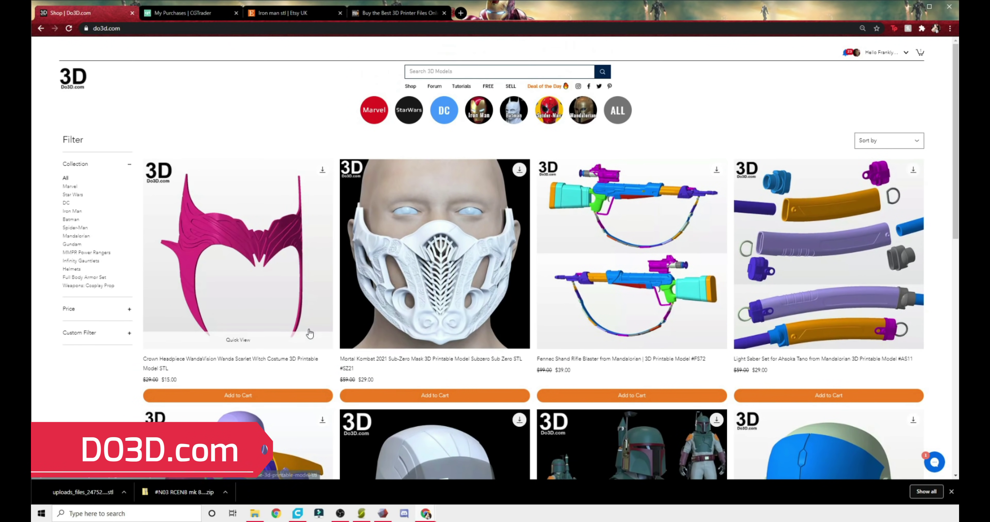
{"action": "scroll", "coordinate": [214, 238], "scroll_direction": "down", "scroll_amount": 12}
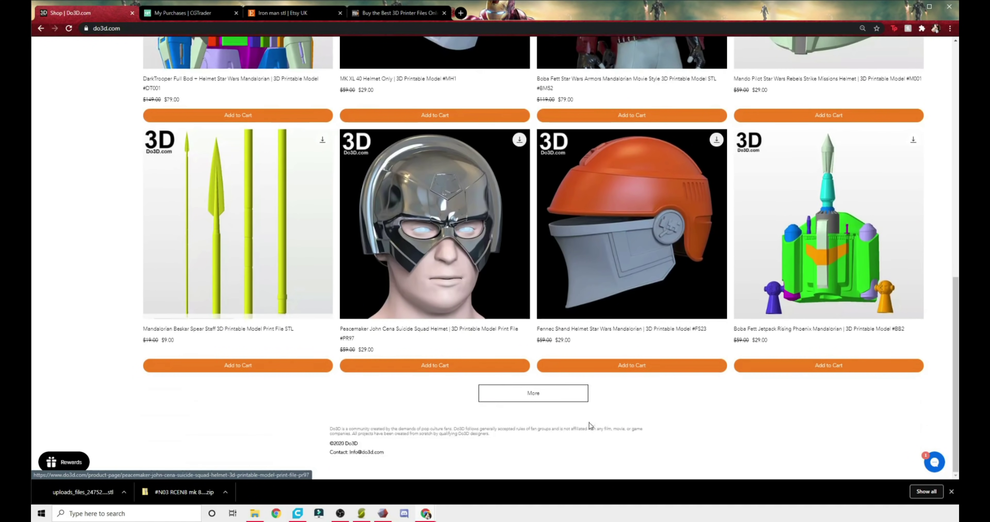
{"action": "left_click", "coordinate": [561, 398]}
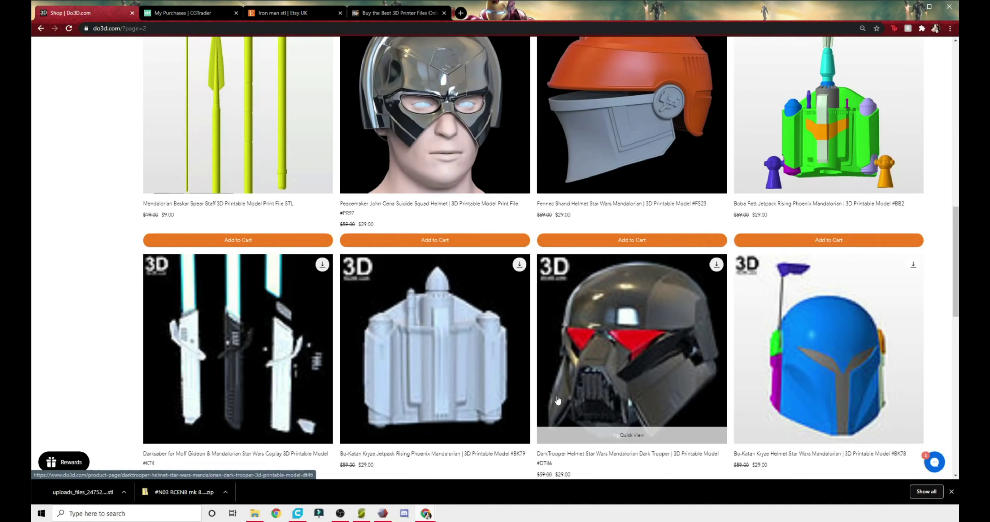
{"action": "scroll", "coordinate": [561, 398], "scroll_direction": "down", "scroll_amount": 10}
Look through the CGTrader purchases page, the Etsy results for Iron Man STL, and the Nikko Industries collection.
{"action": "left_click", "coordinate": [191, 15]}
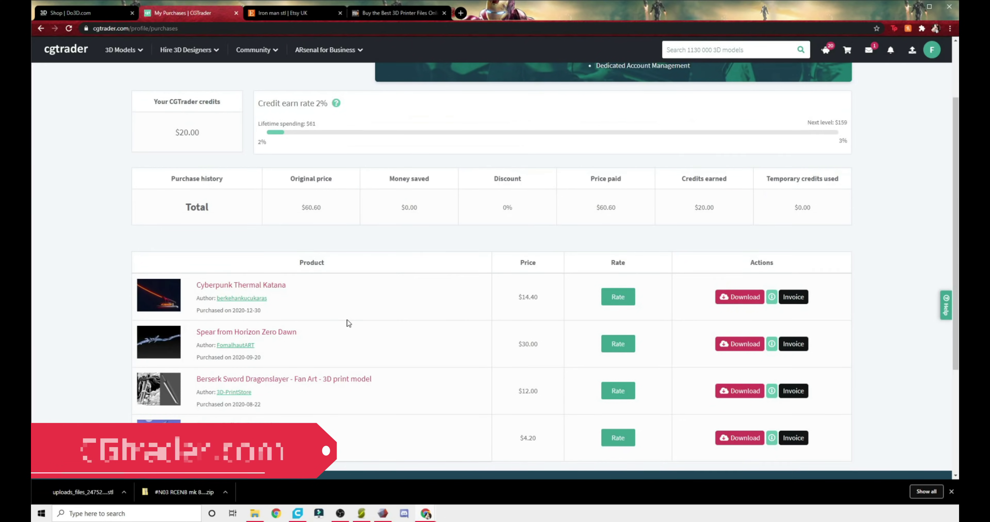
{"action": "scroll", "coordinate": [343, 323], "scroll_direction": "up", "scroll_amount": 3}
{"action": "left_click", "coordinate": [296, 15]}
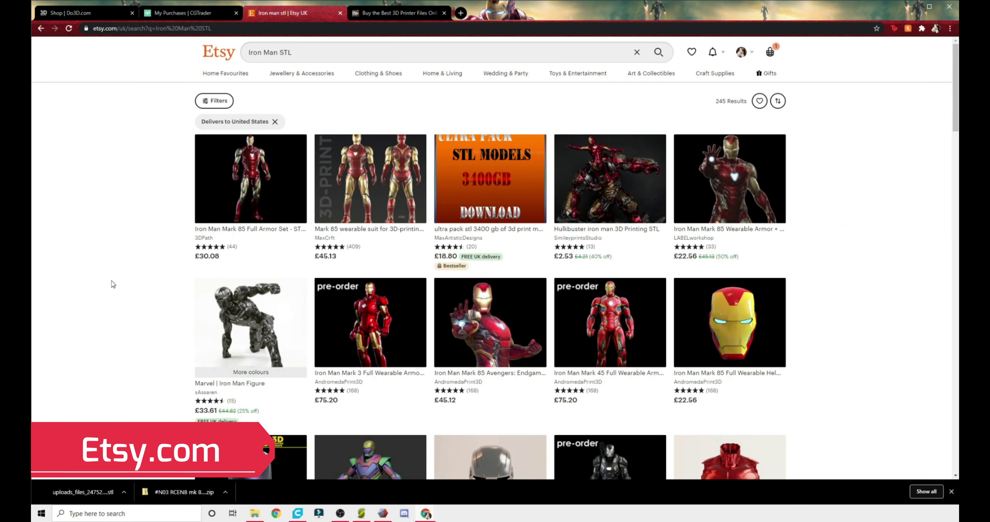
{"action": "scroll", "coordinate": [318, 357], "scroll_direction": "down", "scroll_amount": 7}
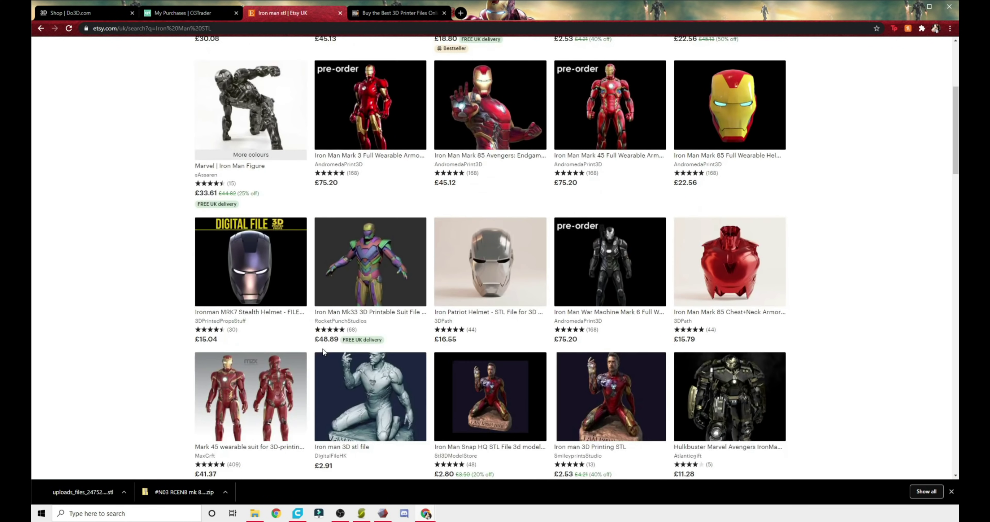
{"action": "left_click", "coordinate": [400, 12]}
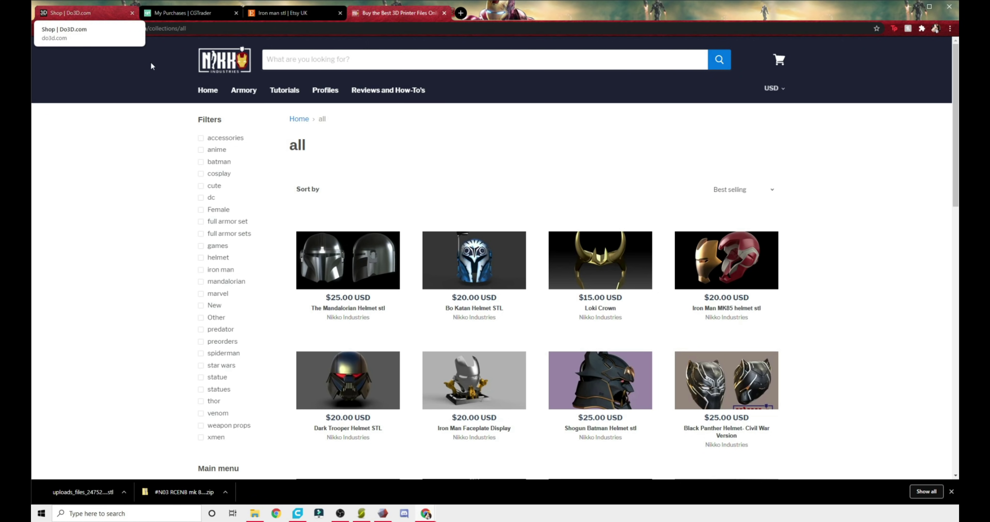
Return to the Do3D shop, browse its products, and open the list of free 3D print models.
{"action": "left_click", "coordinate": [73, 12]}
{"action": "scroll", "coordinate": [501, 369], "scroll_direction": "down", "scroll_amount": 5}
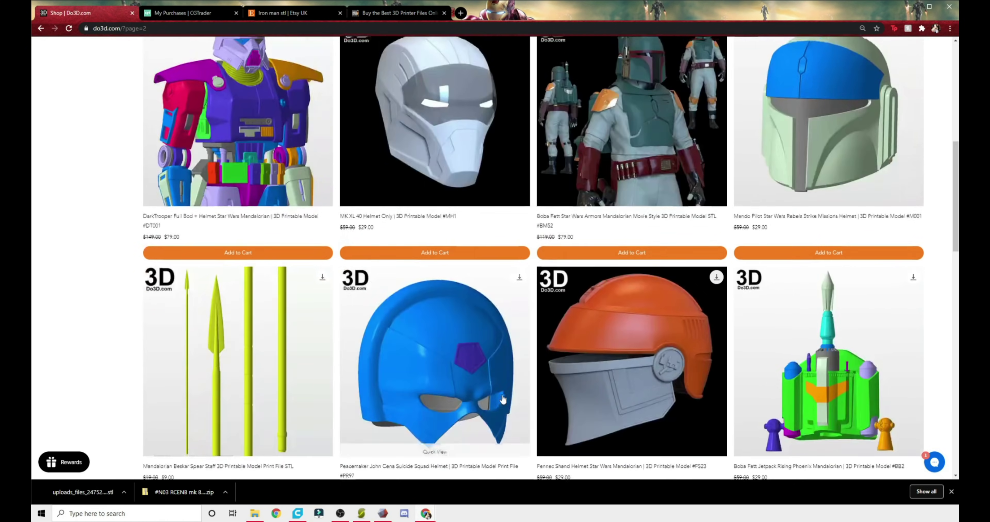
{"action": "scroll", "coordinate": [503, 399], "scroll_direction": "up", "scroll_amount": 8}
{"action": "left_click", "coordinate": [488, 87]}
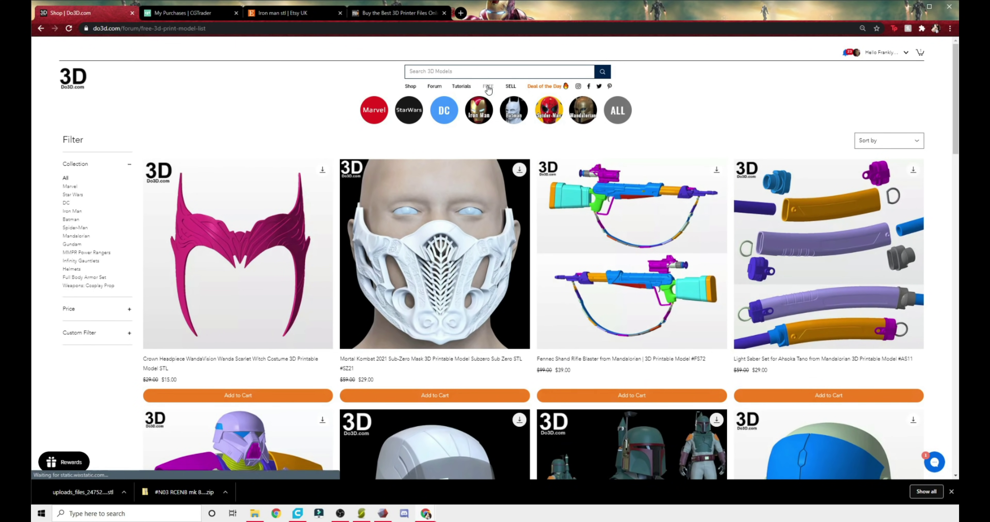
{"action": "scroll", "coordinate": [513, 196], "scroll_direction": "down", "scroll_amount": 3}
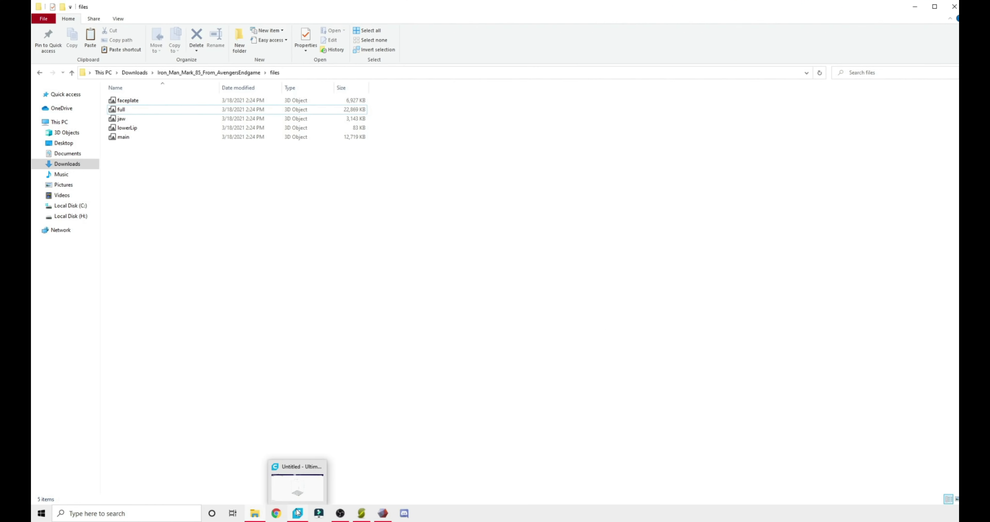
Switch to Meshmixer to view its start screen, view the Slic3r workspace, and minimise both windows.
{"action": "left_click", "coordinate": [383, 514]}
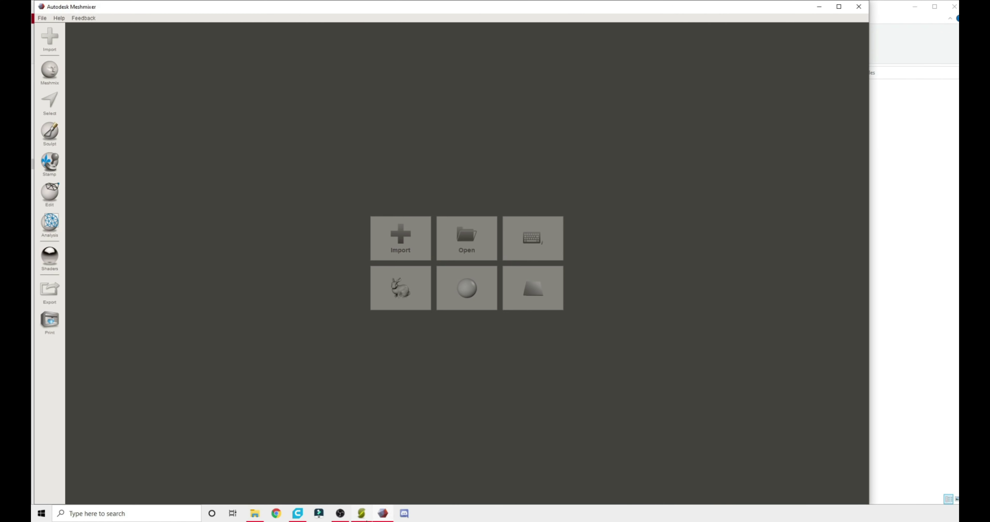
{"action": "mouse_move", "coordinate": [361, 514]}
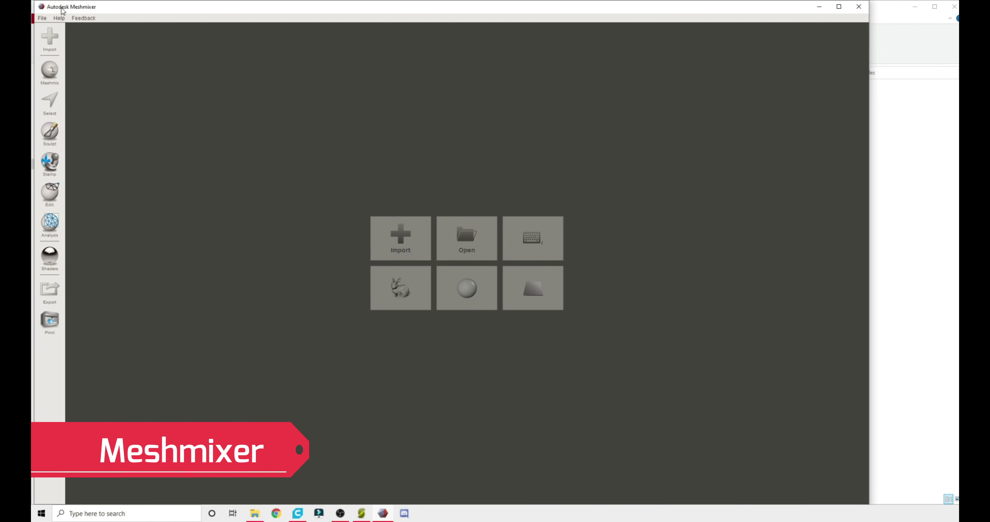
{"action": "left_click", "coordinate": [361, 515]}
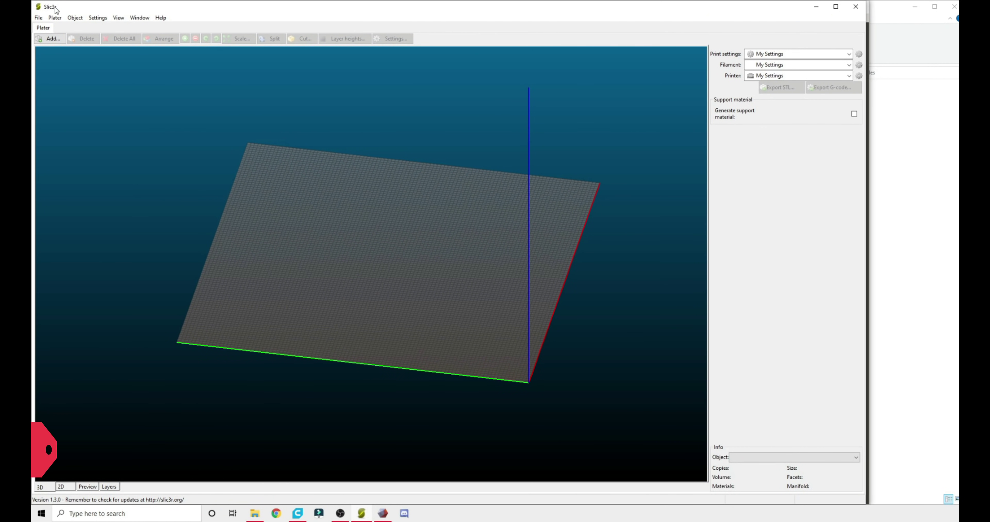
{"action": "left_click", "coordinate": [817, 7]}
{"action": "left_click", "coordinate": [810, 6]}
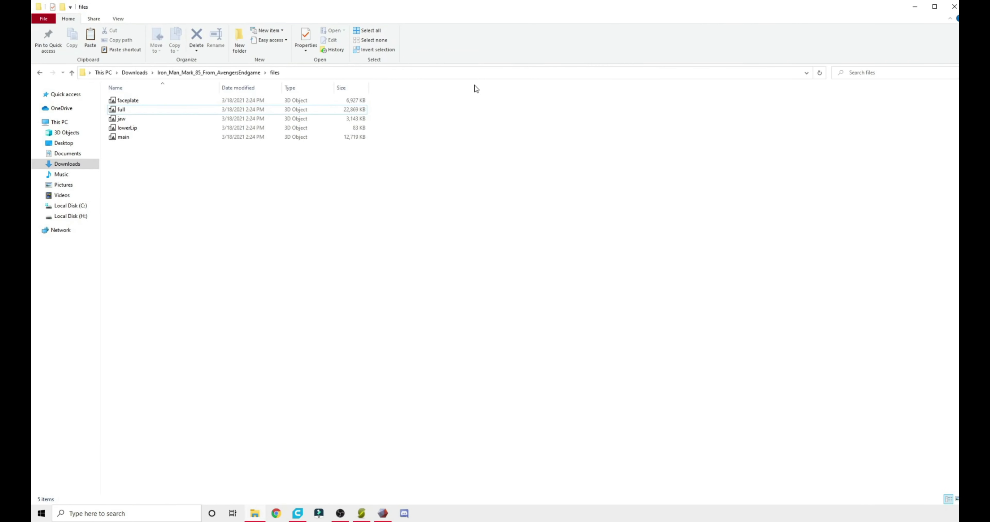
Load the full helmet model into Ultimaker Cura and inspect it in X-Ray view from the opposite side.
{"action": "left_click_drag", "start_coordinate": [378, 18], "coordinate": [703, 49]}
{"action": "double_click", "coordinate": [645, 151]}
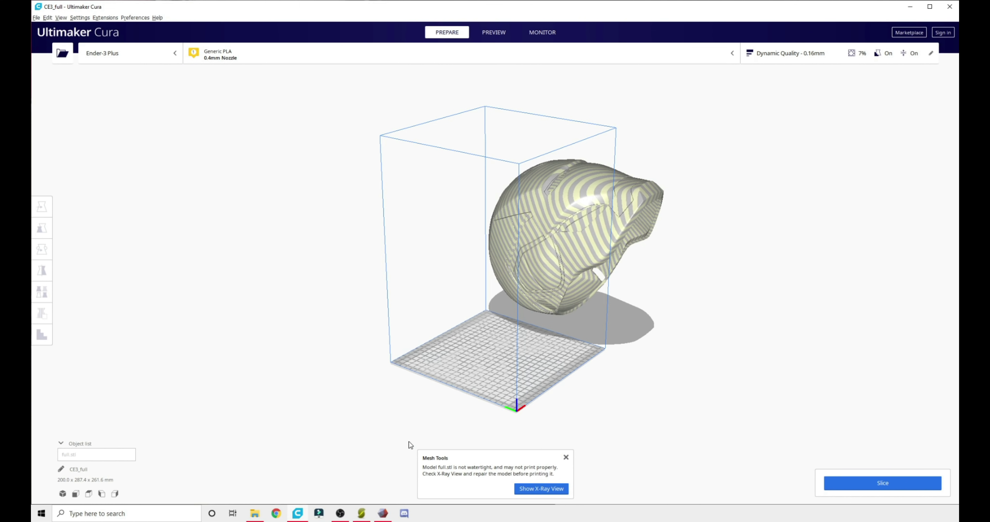
{"action": "left_click", "coordinate": [548, 488]}
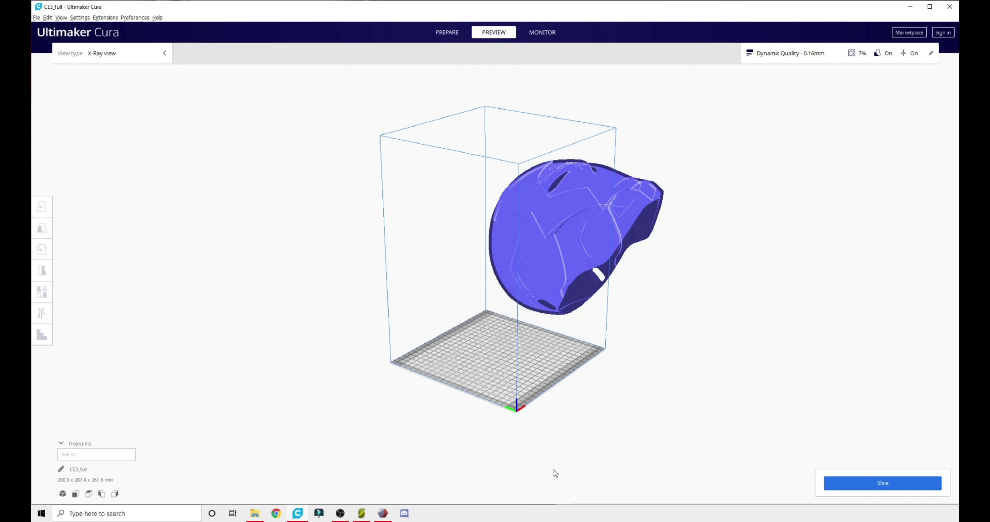
{"action": "scroll", "coordinate": [653, 365], "scroll_direction": "up", "scroll_amount": 5}
{"action": "right_click_drag", "start_coordinate": [695, 371], "coordinate": [617, 394]}
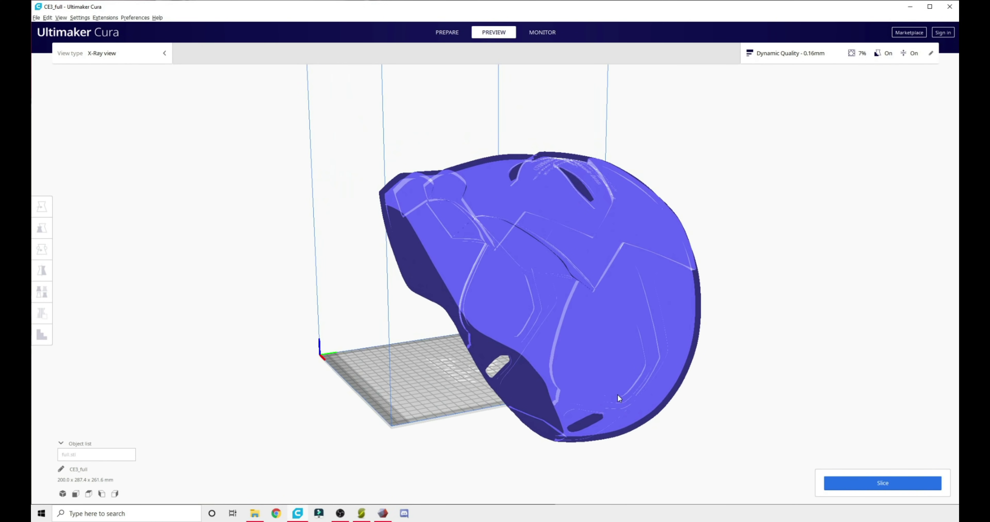
Select the helmet and return it to the Prepare stage.
{"action": "right_click_drag", "start_coordinate": [417, 353], "coordinate": [546, 427]}
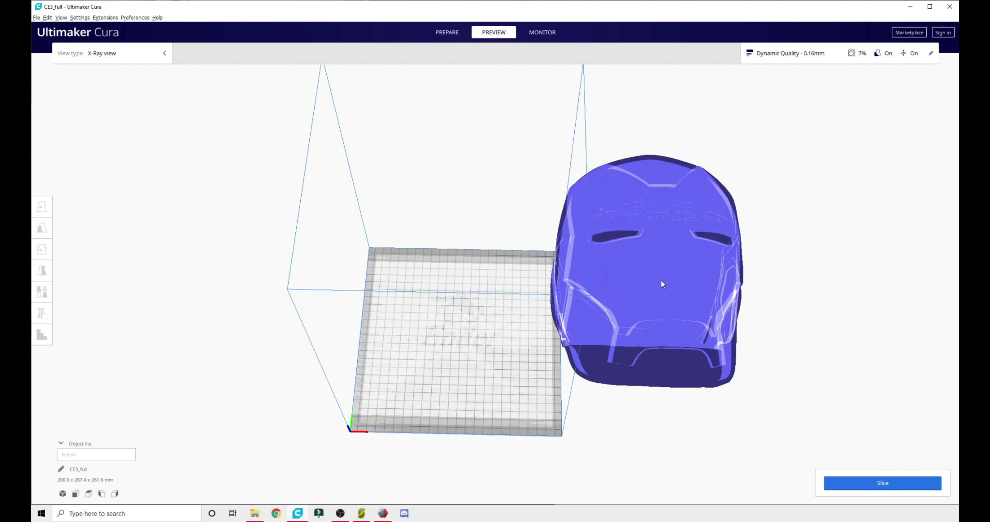
{"action": "left_click", "coordinate": [661, 280]}
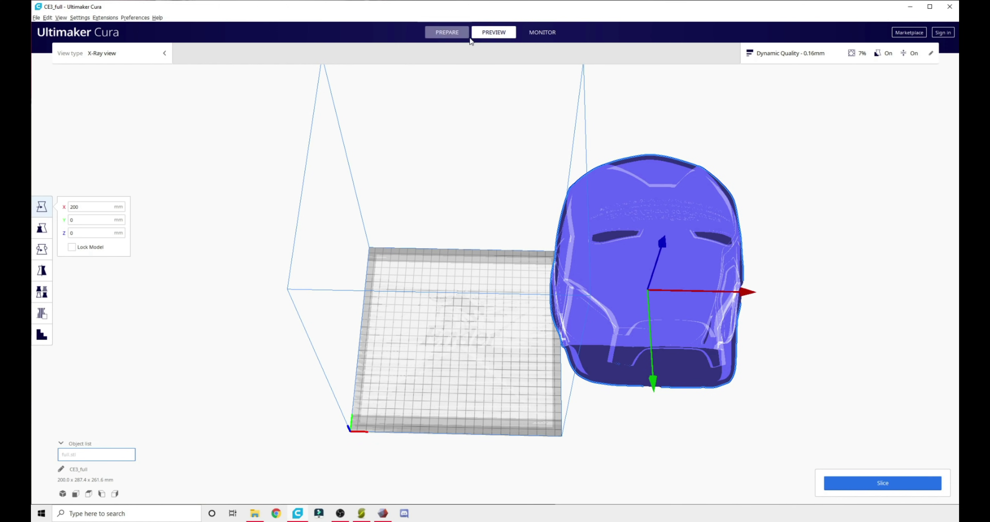
{"action": "left_click", "coordinate": [440, 34]}
{"action": "right_click_drag", "start_coordinate": [398, 444], "coordinate": [479, 276]}
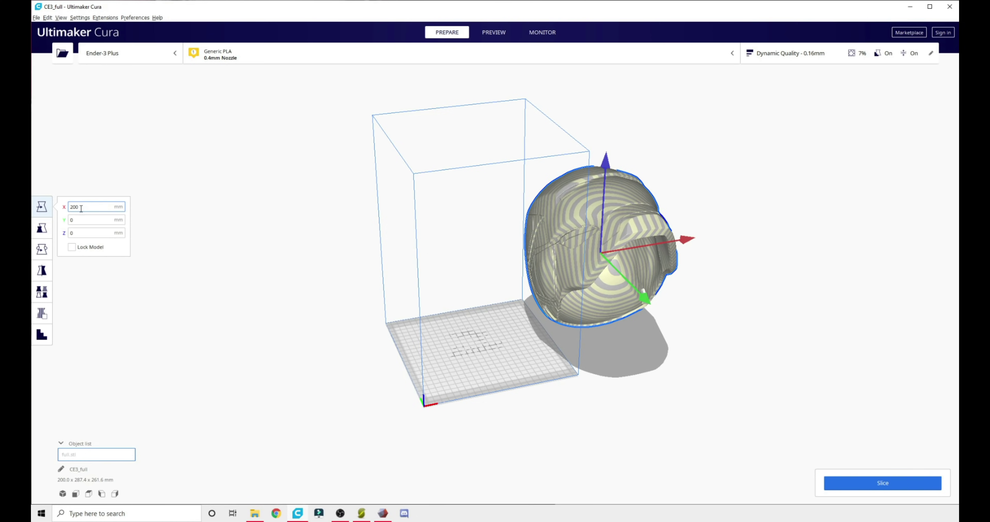
Move the helmet freehand over the build plate to about X 138.5 mm, Y -65.6 mm.
{"action": "left_click_drag", "start_coordinate": [686, 240], "coordinate": [583, 277]}
{"action": "right_click_drag", "start_coordinate": [583, 276], "coordinate": [569, 330]}
{"action": "left_click_drag", "start_coordinate": [589, 328], "coordinate": [623, 397]}
{"action": "right_click_drag", "start_coordinate": [624, 398], "coordinate": [486, 254]}
{"action": "left_click_drag", "start_coordinate": [486, 254], "coordinate": [534, 307]}
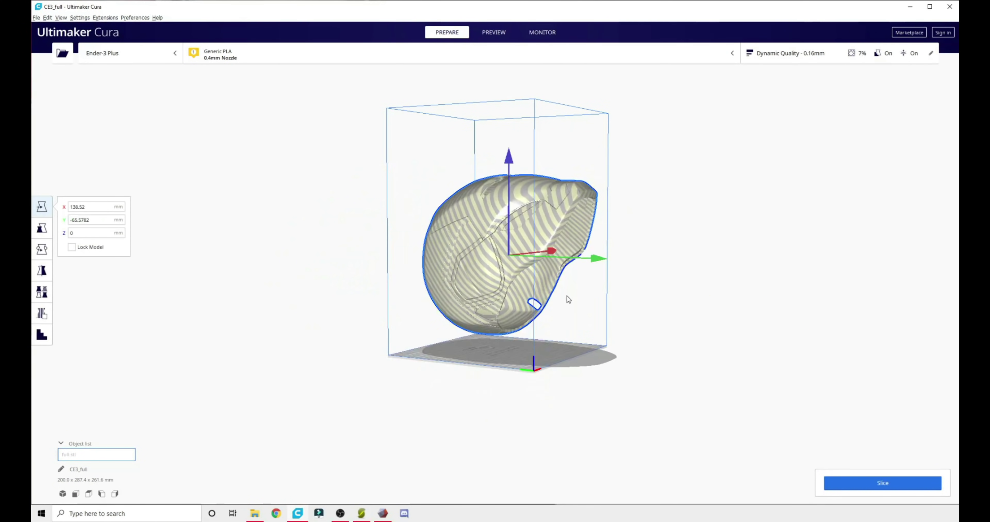
{"action": "right_click_drag", "start_coordinate": [534, 308], "coordinate": [546, 322]}
Center the helmet on the build plate and set its Z position to 0 mm.
{"action": "right_click", "coordinate": [489, 263]}
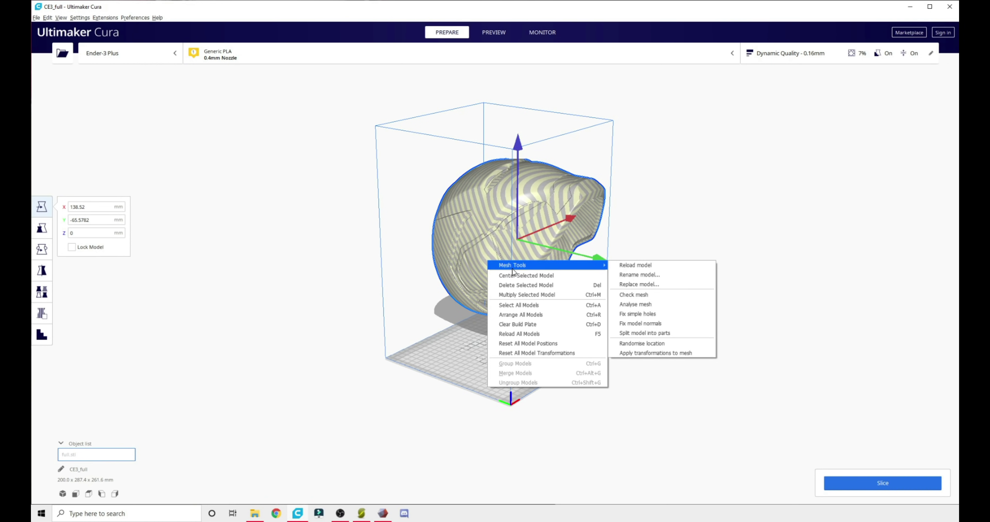
{"action": "left_click", "coordinate": [534, 276]}
{"action": "right_click", "coordinate": [467, 324]}
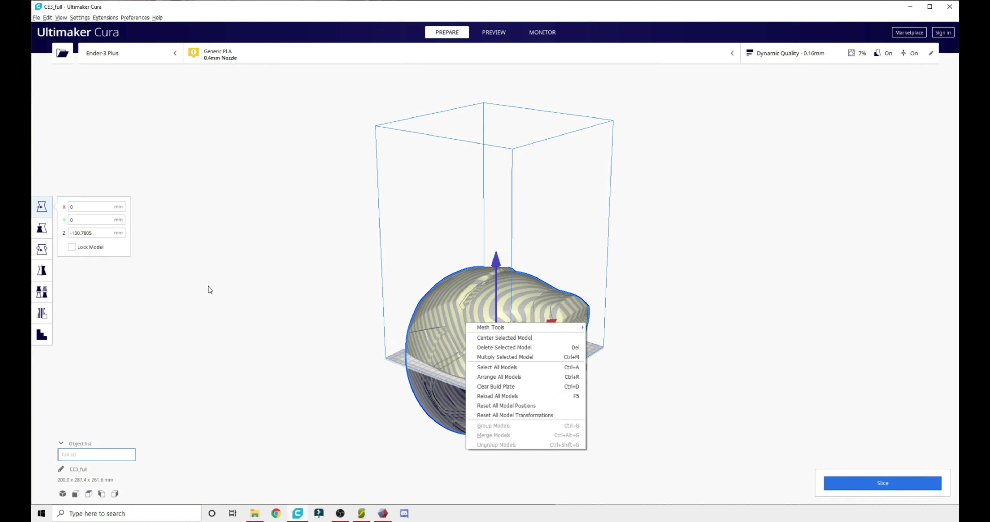
{"action": "left_click", "coordinate": [33, 195]}
{"action": "left_click", "coordinate": [500, 330]}
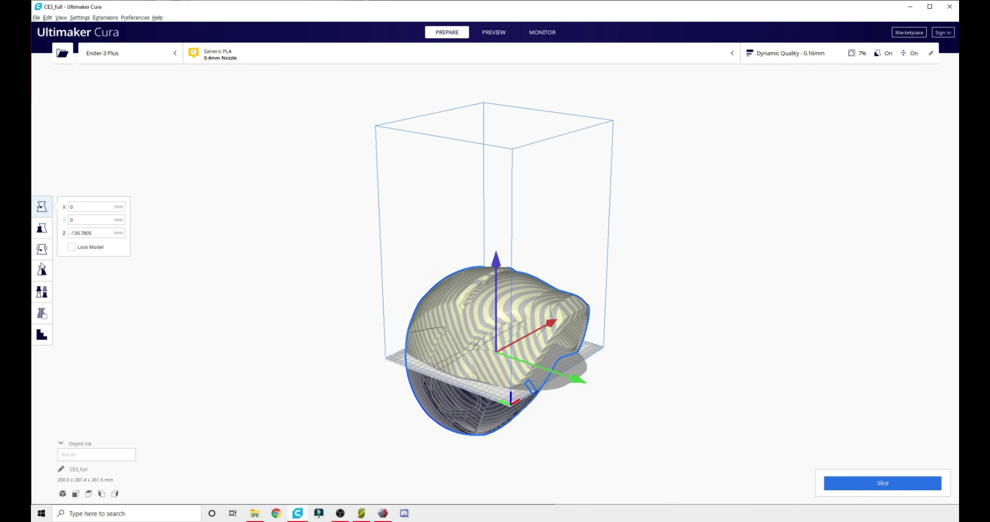
{"action": "left_click_drag", "start_coordinate": [96, 234], "coordinate": [31, 244]}
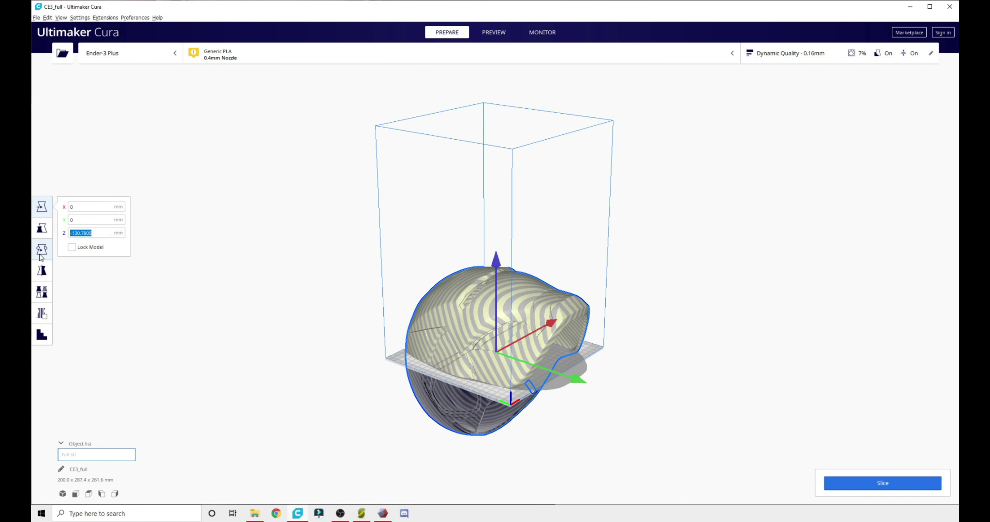
{"action": "type", "text": "0"}
{"action": "key", "text": "Return"}
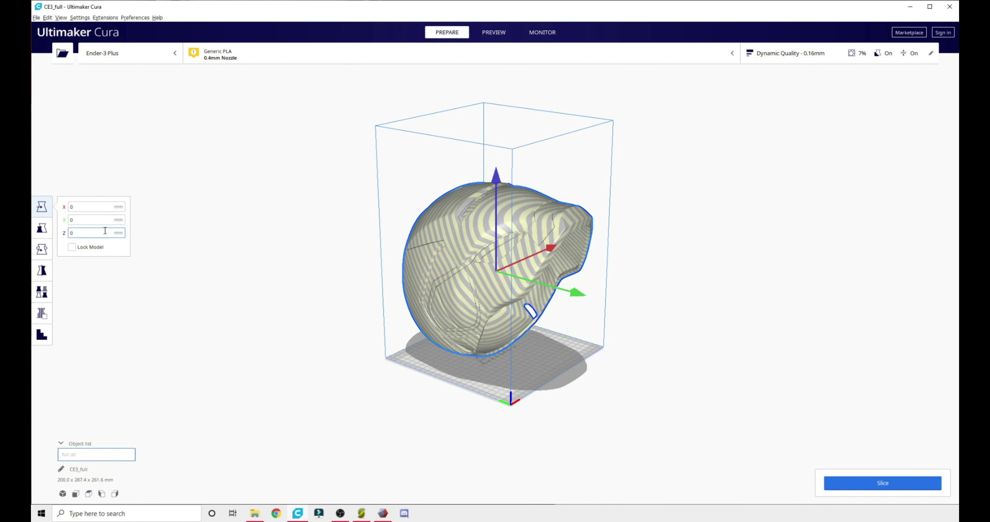
Scale the helmet down uniformly to 54.31%.
{"action": "left_click", "coordinate": [40, 227]}
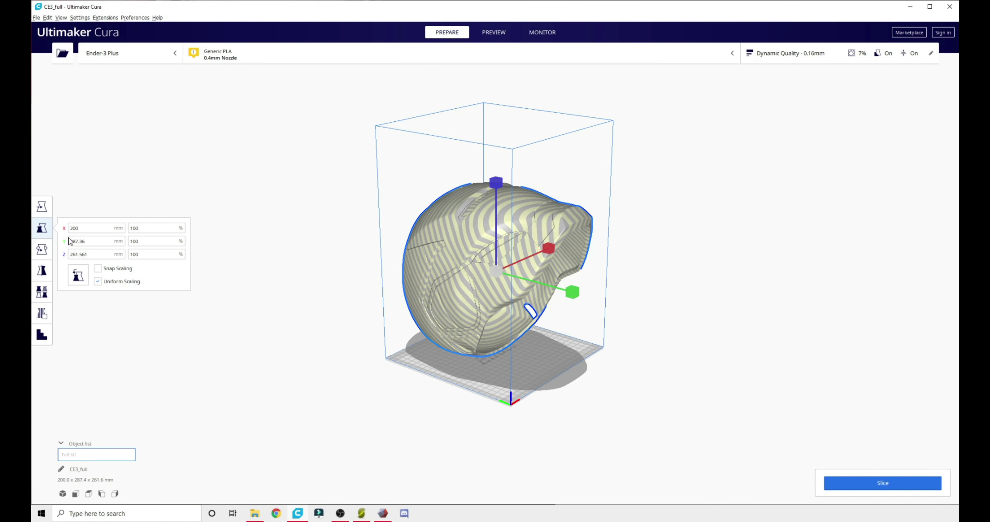
{"action": "scroll", "coordinate": [540, 263], "scroll_direction": "up", "scroll_amount": 4}
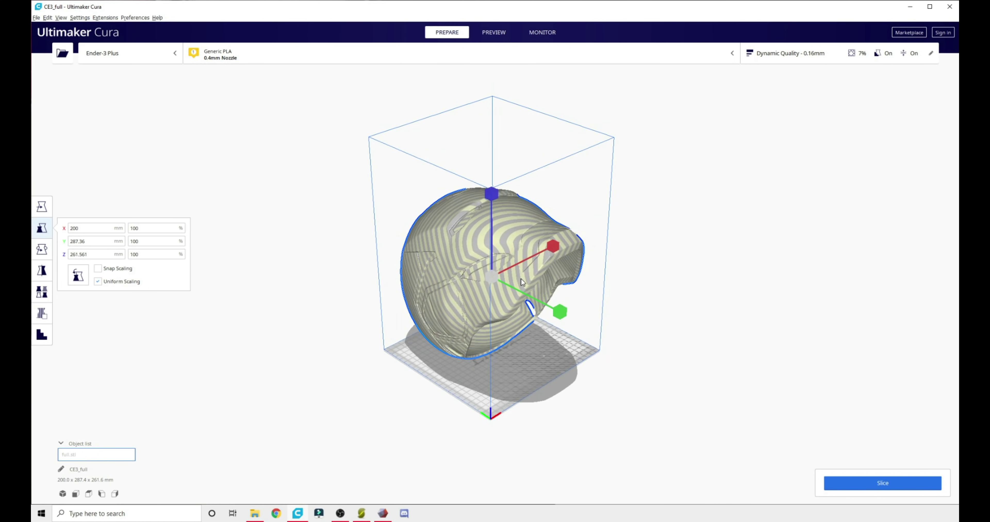
{"action": "left_click_drag", "start_coordinate": [558, 256], "coordinate": [538, 277]}
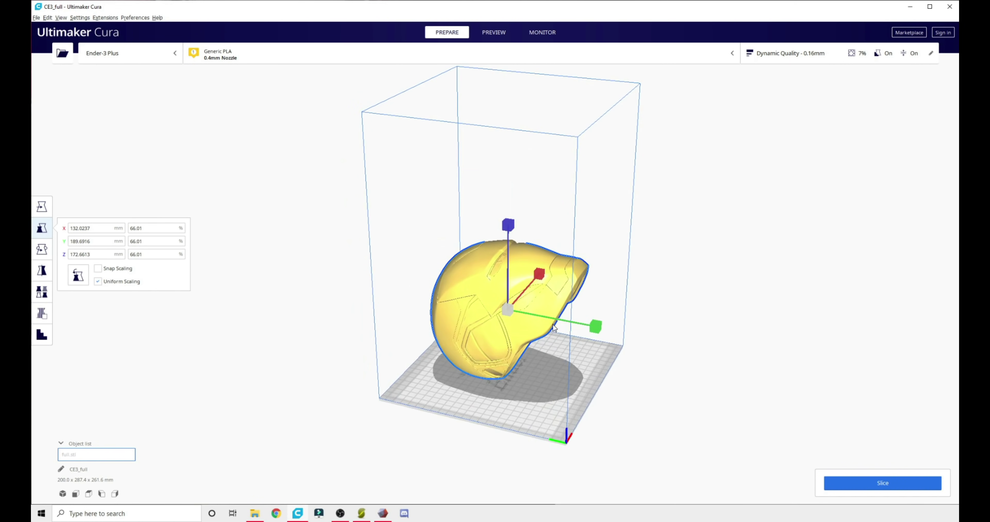
{"action": "scroll", "coordinate": [538, 277], "scroll_direction": "up", "scroll_amount": 5}
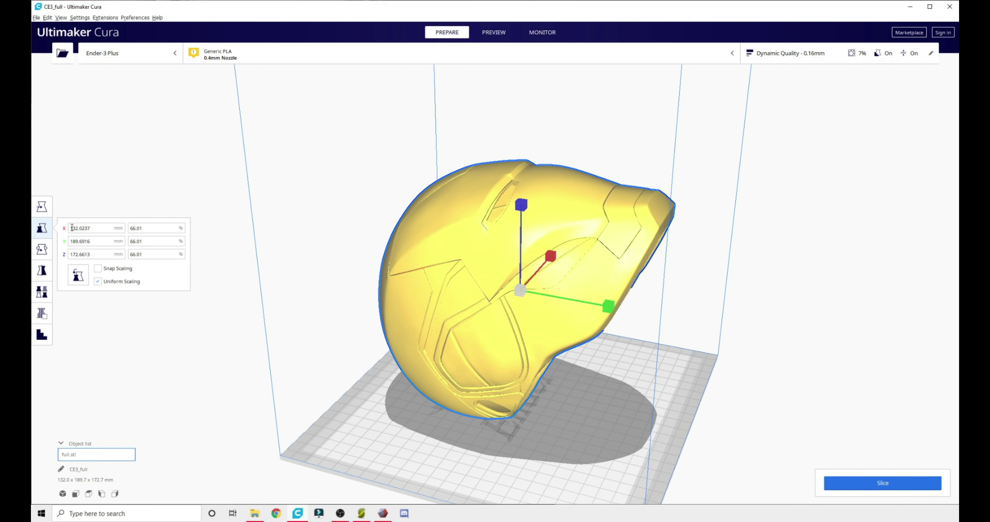
{"action": "left_click_drag", "start_coordinate": [134, 228], "coordinate": [130, 228]}
{"action": "type", "text": "54.31"}
{"action": "key", "text": "Return"}
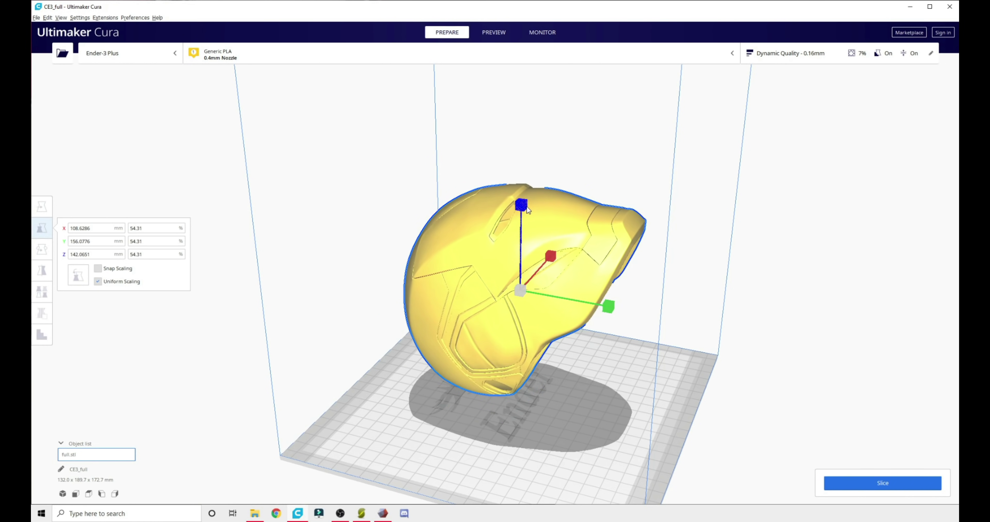
Turn off uniform scaling and stretch only the helmet's height to about 101.13%.
{"action": "left_click", "coordinate": [106, 284]}
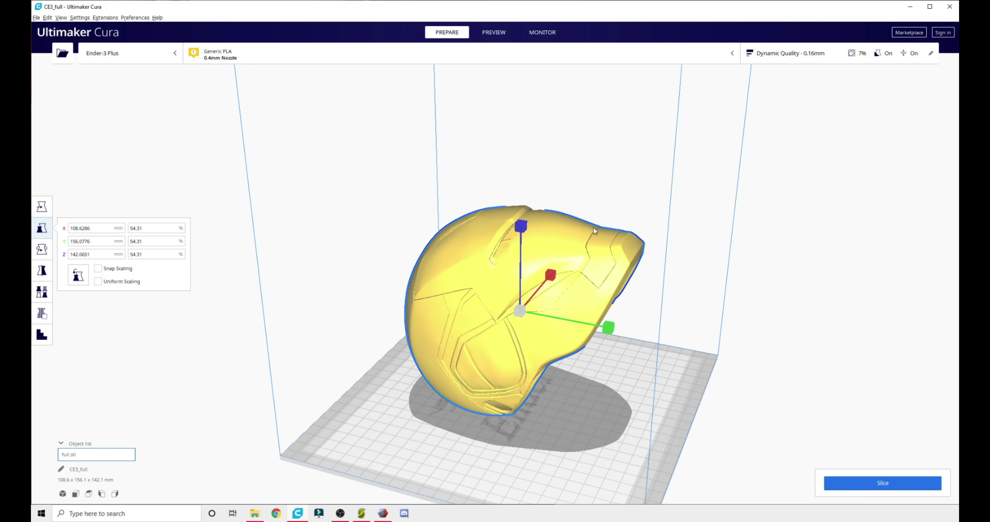
{"action": "left_click_drag", "start_coordinate": [530, 228], "coordinate": [529, 219]}
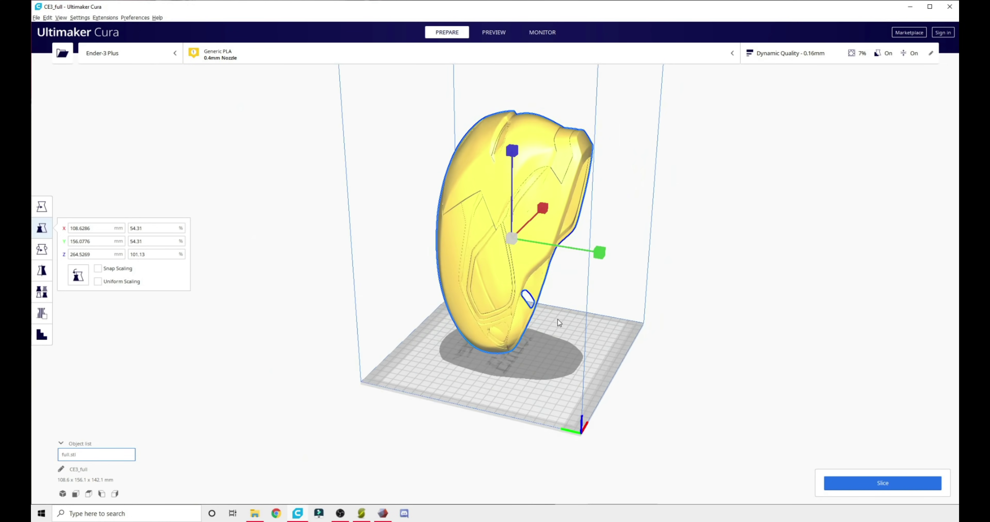
{"action": "right_click_drag", "start_coordinate": [484, 323], "coordinate": [238, 353]}
{"action": "right_click_drag", "start_coordinate": [433, 360], "coordinate": [688, 346]}
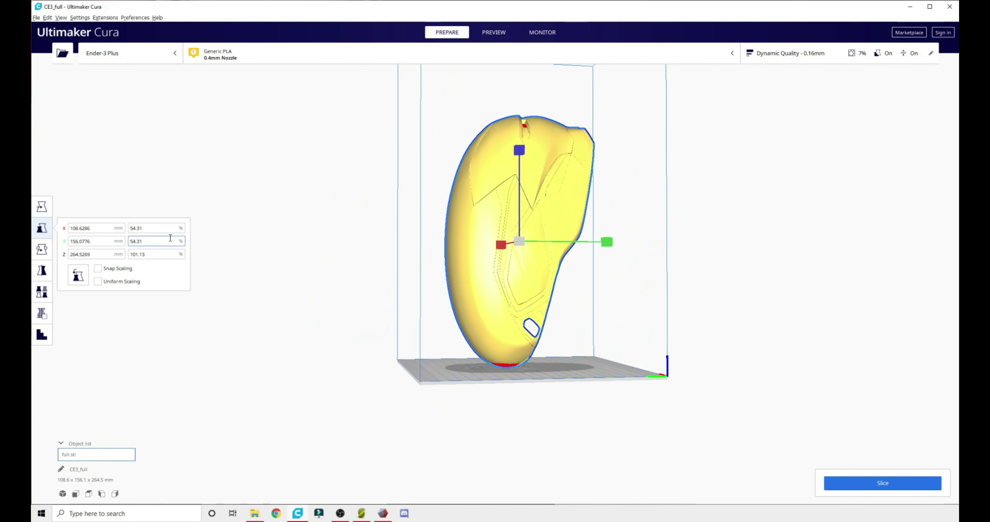
Restore the helmet's proportions with uniform scaling on and set its scale to 50%.
{"action": "left_click", "coordinate": [125, 281]}
{"action": "right_click_drag", "start_coordinate": [160, 295], "coordinate": [169, 268]}
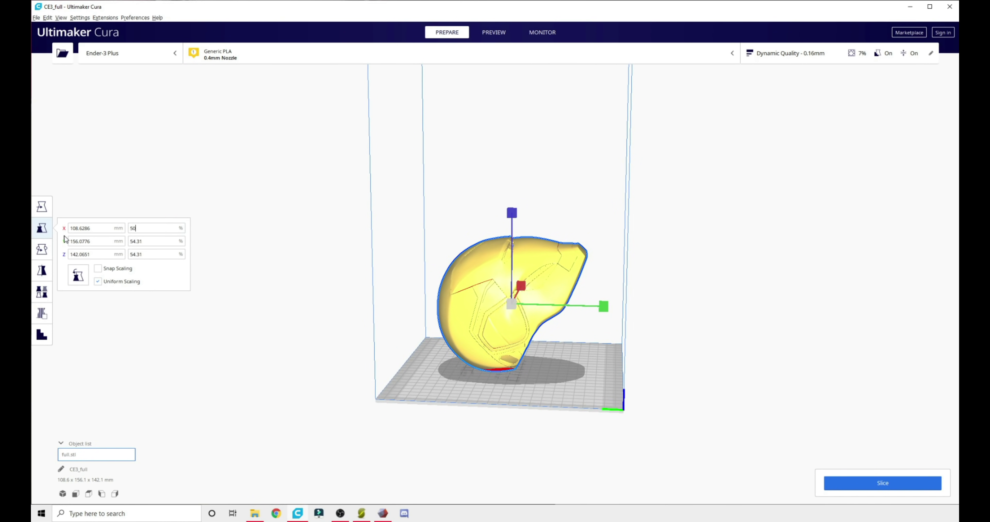
{"action": "key", "text": "Return"}
Rotate the helmet upright so its chin and neck opening face the build plate.
{"action": "left_click", "coordinate": [41, 249]}
{"action": "right_click_drag", "start_coordinate": [361, 287], "coordinate": [564, 238]}
{"action": "left_click_drag", "start_coordinate": [526, 238], "coordinate": [626, 401]}
{"action": "right_click_drag", "start_coordinate": [626, 401], "coordinate": [529, 406]}
{"action": "right_click_drag", "start_coordinate": [538, 265], "coordinate": [521, 262]}
{"action": "left_click_drag", "start_coordinate": [510, 222], "coordinate": [533, 430]}
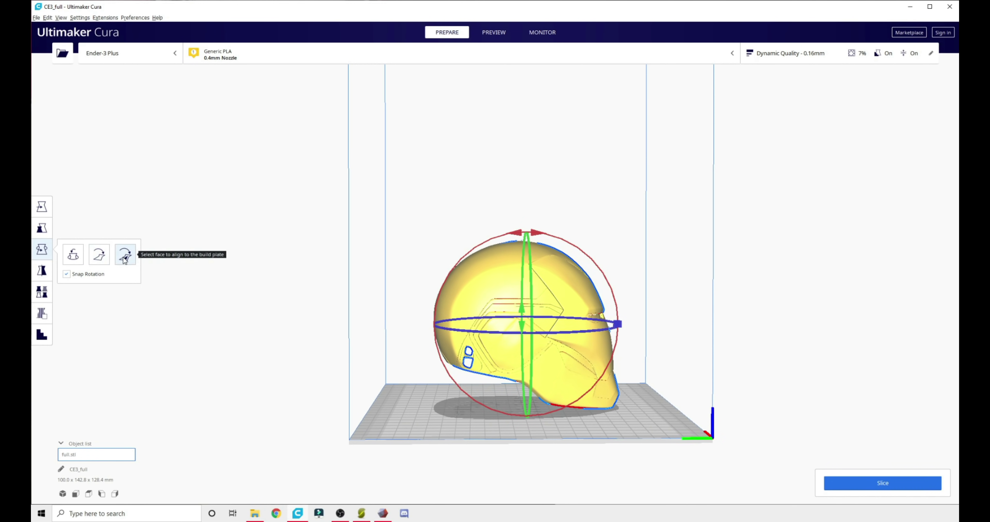
Mirror the helmet front to back along the Y axis, then mirror it back.
{"action": "left_click", "coordinate": [41, 270]}
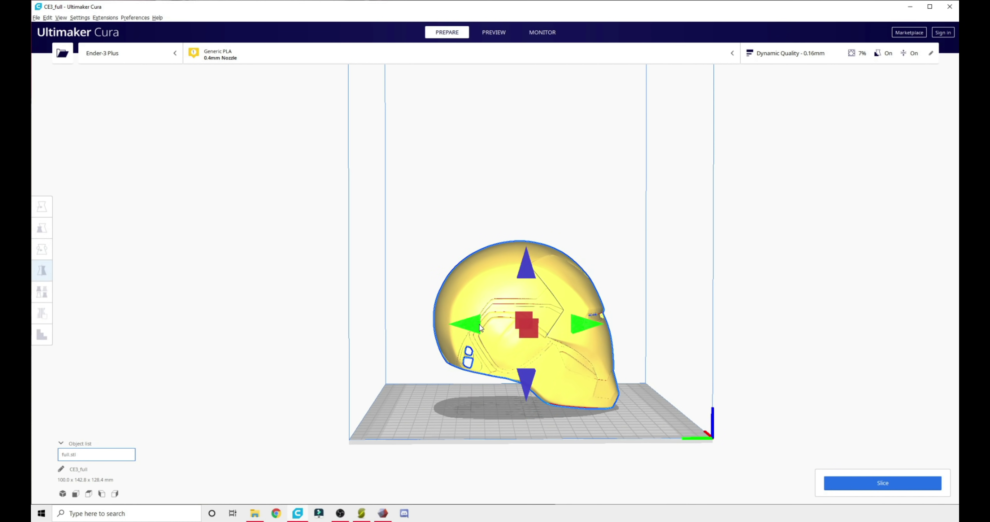
{"action": "left_click", "coordinate": [582, 324]}
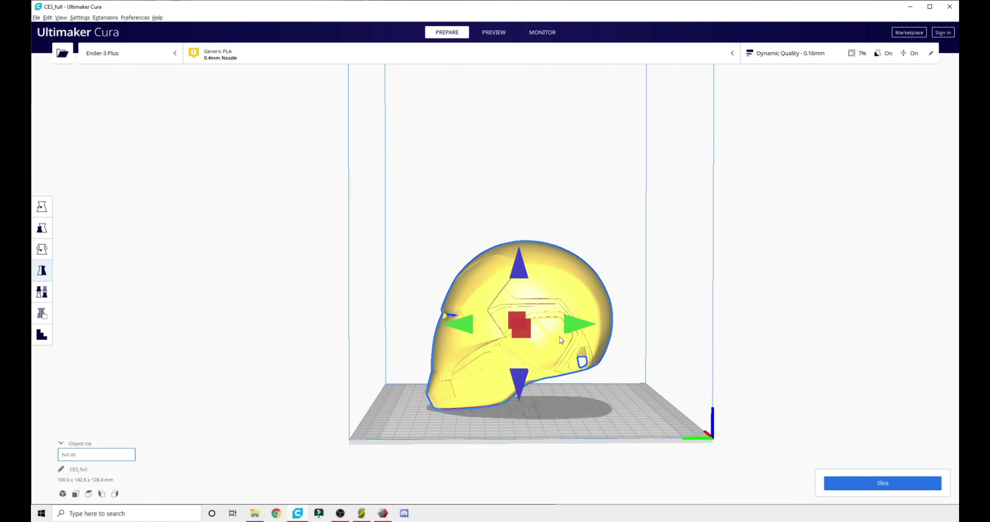
{"action": "left_click", "coordinate": [579, 326]}
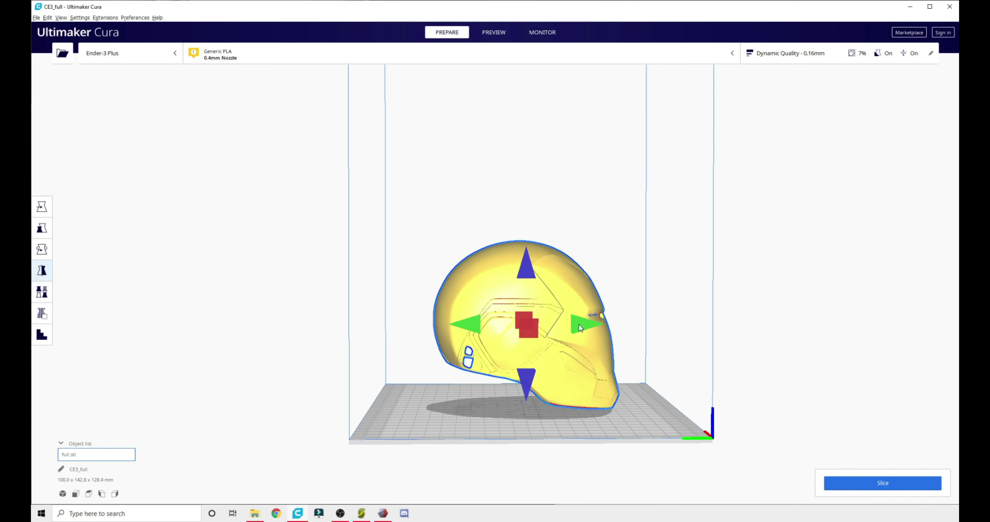
View the helmet's model commands and examine the mesh types offered in its per-model settings.
{"action": "right_click", "coordinate": [503, 282]}
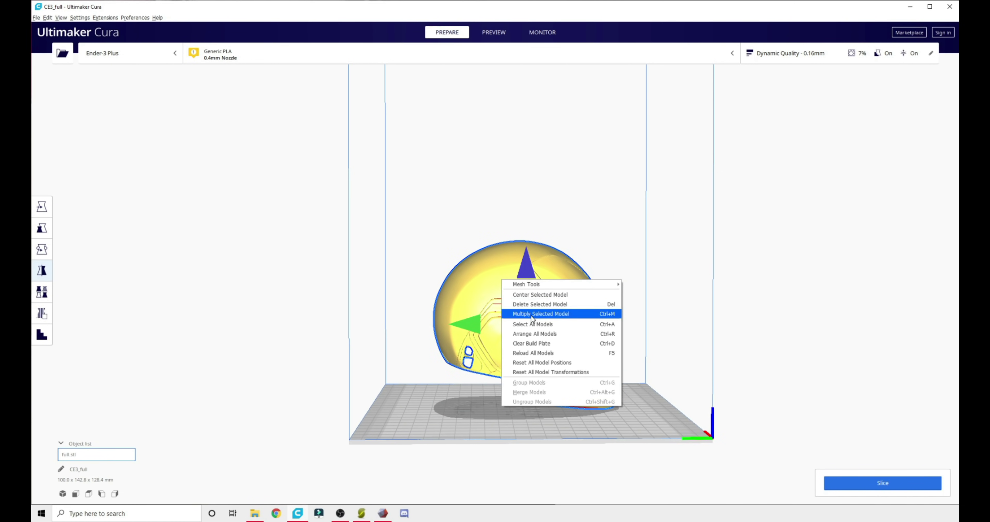
{"action": "left_click", "coordinate": [382, 317]}
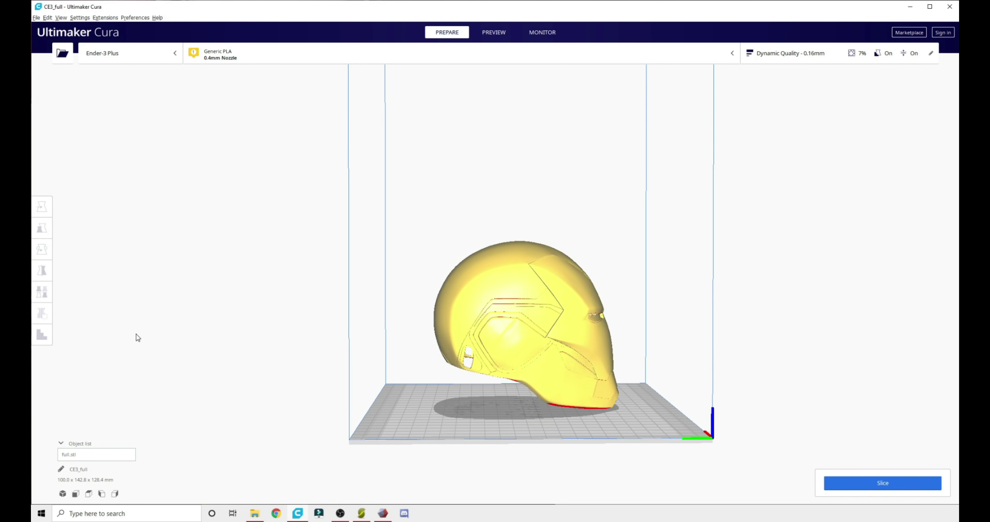
{"action": "left_click", "coordinate": [506, 321]}
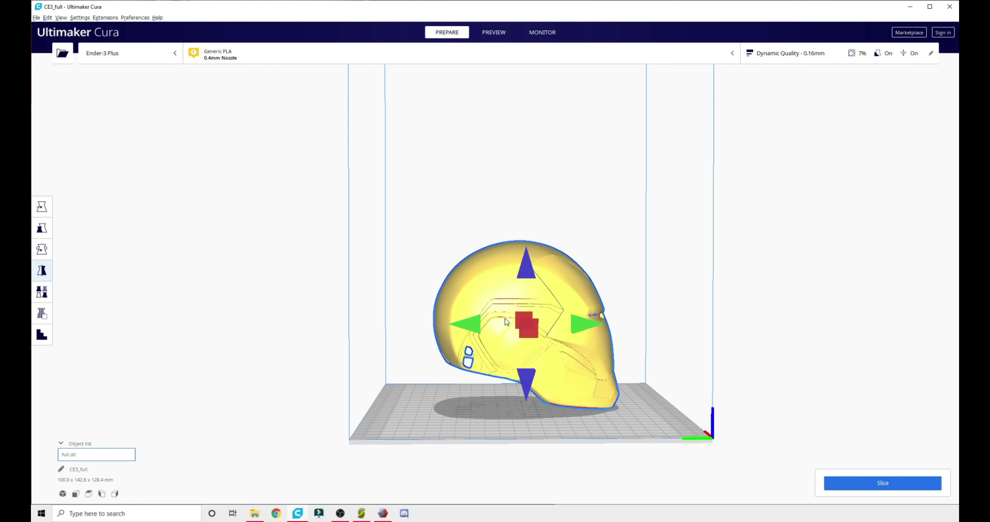
{"action": "left_click", "coordinate": [42, 292]}
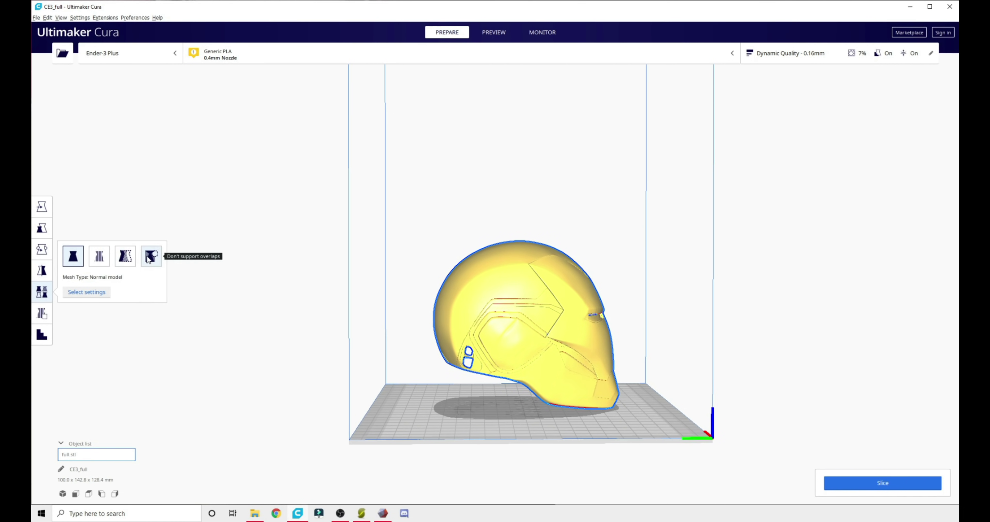
Multiply the selected helmet to add one copy.
{"action": "right_click_drag", "start_coordinate": [450, 361], "coordinate": [430, 369]}
{"action": "right_click_drag", "start_coordinate": [238, 330], "coordinate": [461, 364]}
{"action": "scroll", "coordinate": [499, 361], "scroll_direction": "up", "scroll_amount": 5}
{"action": "right_click", "coordinate": [498, 361]}
{"action": "left_click", "coordinate": [554, 382]}
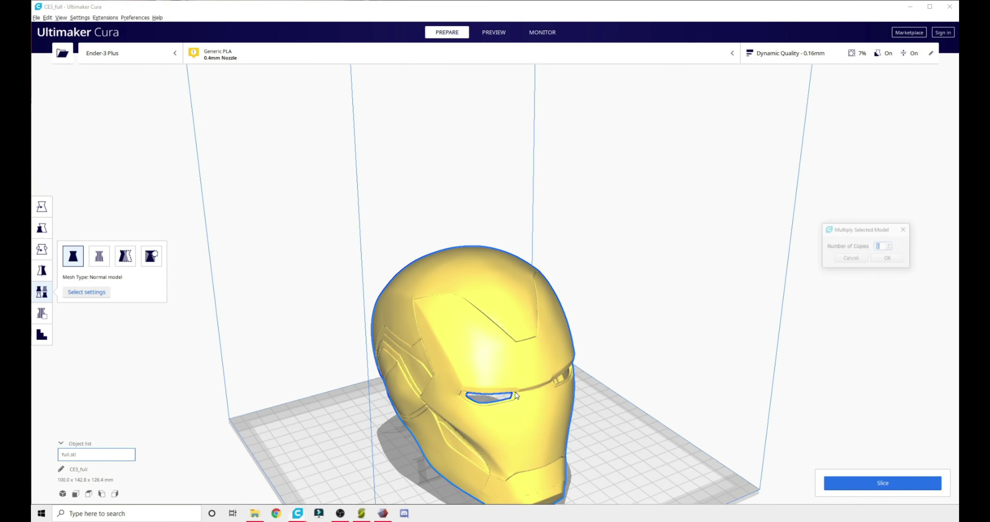
{"action": "left_click", "coordinate": [884, 258]}
{"action": "scroll", "coordinate": [478, 247], "scroll_direction": "down", "scroll_amount": 4}
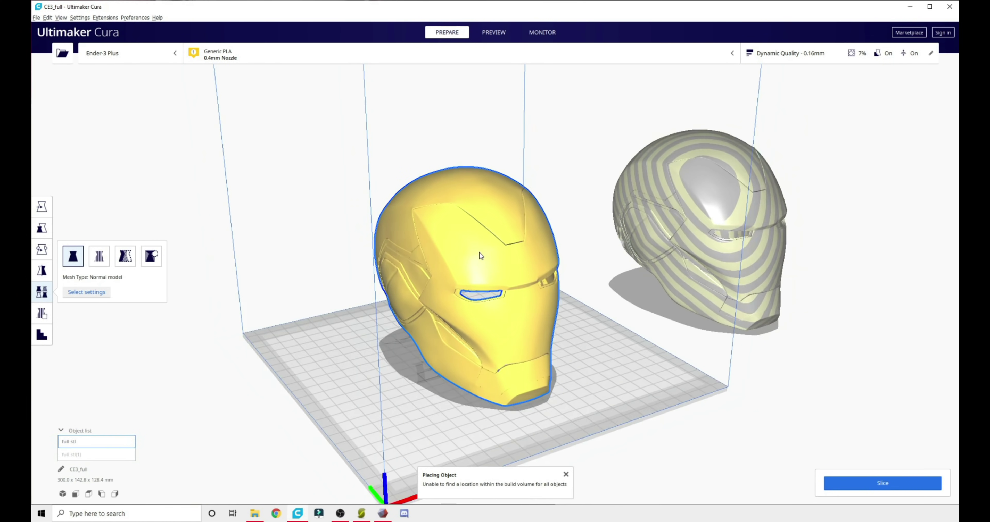
Arrange both helmets side by side on the build plate, the copy at about X -56 mm and the original at about X 39 mm.
{"action": "left_click", "coordinate": [675, 242]}
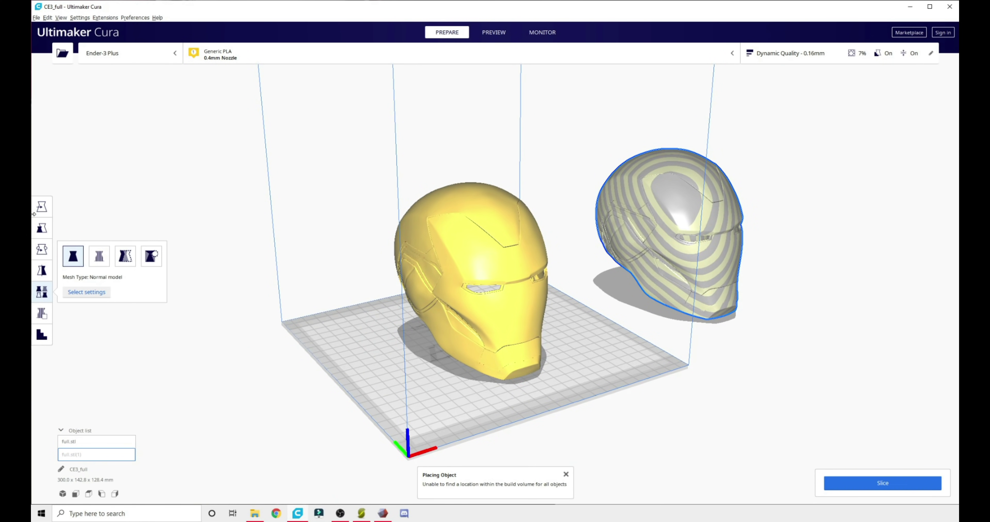
{"action": "left_click", "coordinate": [41, 207]}
{"action": "left_click_drag", "start_coordinate": [677, 238], "coordinate": [465, 294]}
{"action": "left_click", "coordinate": [380, 266]}
Look through the per-model settings, support blocker and custom support tools with the original helmet selected, and examine the helmets from below.
{"action": "left_click", "coordinate": [41, 292]}
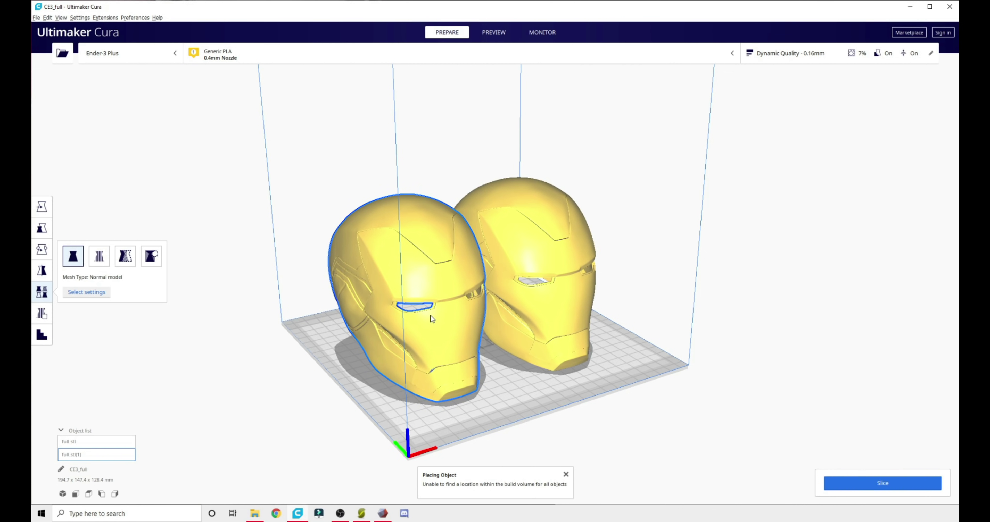
{"action": "left_click", "coordinate": [560, 268]}
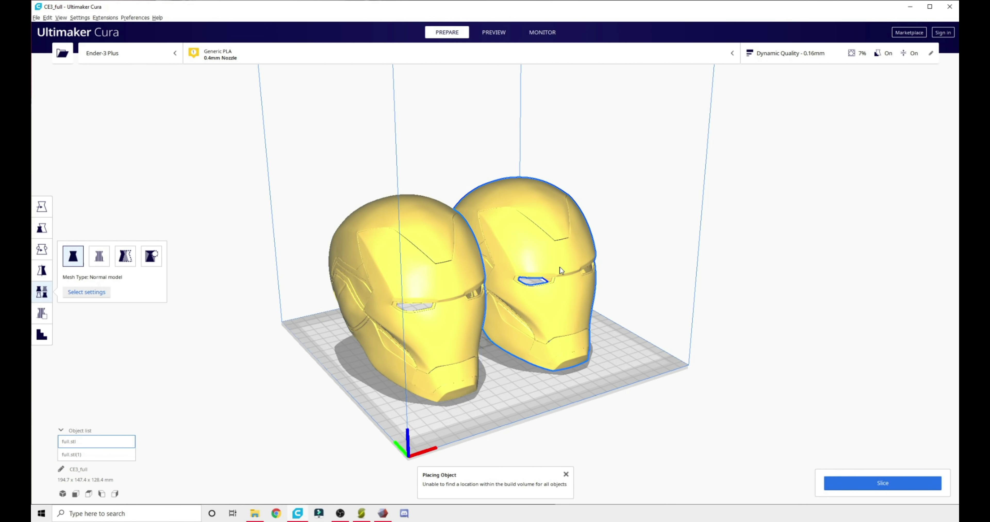
{"action": "left_click", "coordinate": [42, 314]}
{"action": "right_click_drag", "start_coordinate": [277, 325], "coordinate": [177, 276]}
{"action": "scroll", "coordinate": [419, 246], "scroll_direction": "up", "scroll_amount": 5}
{"action": "left_click", "coordinate": [42, 334]}
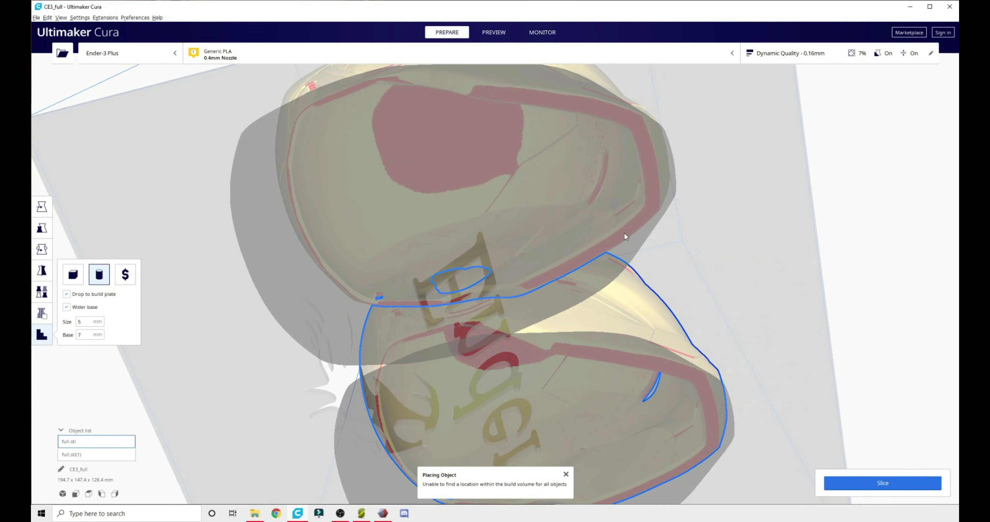
Select the copied helmet in the object list and view it from the preset front and side camera angles.
{"action": "left_click", "coordinate": [42, 204]}
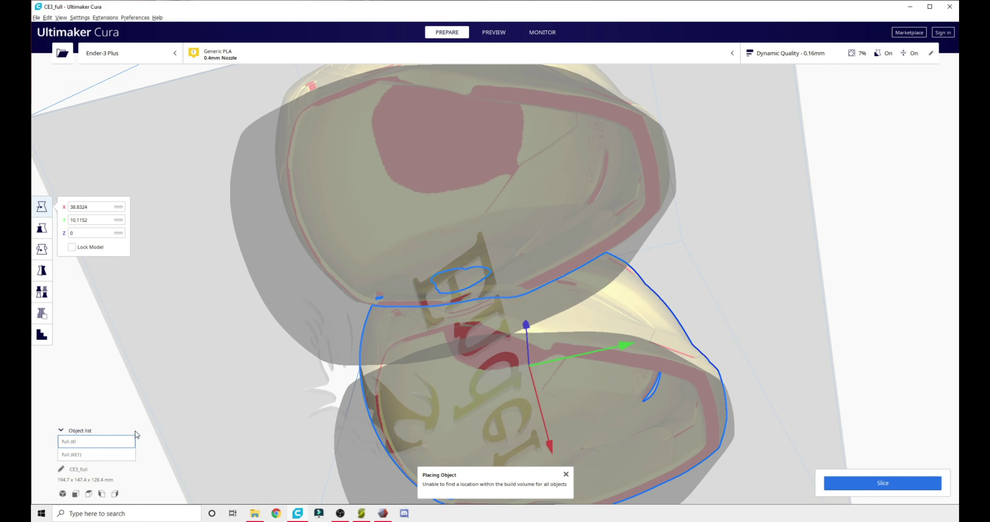
{"action": "scroll", "coordinate": [169, 427], "scroll_direction": "down", "scroll_amount": 2}
{"action": "left_click", "coordinate": [69, 455]}
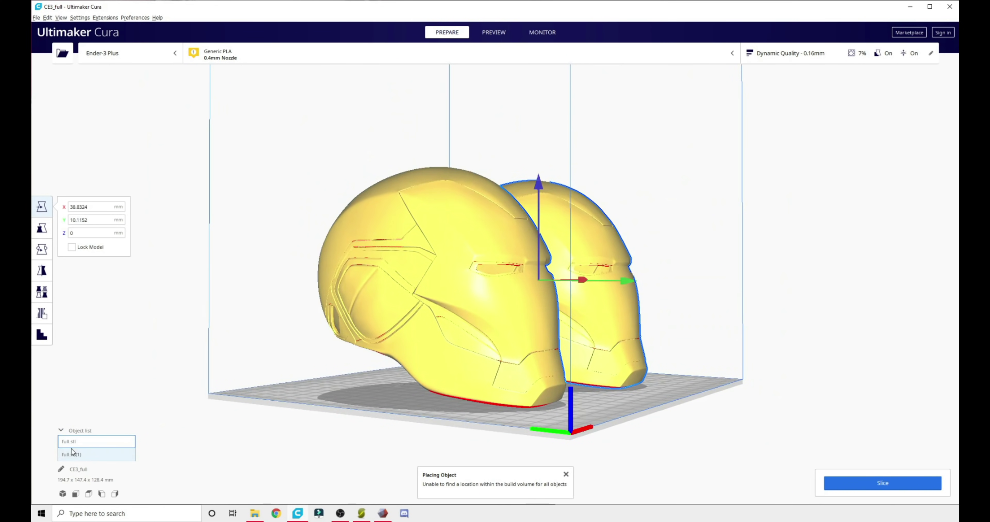
{"action": "left_click", "coordinate": [63, 471]}
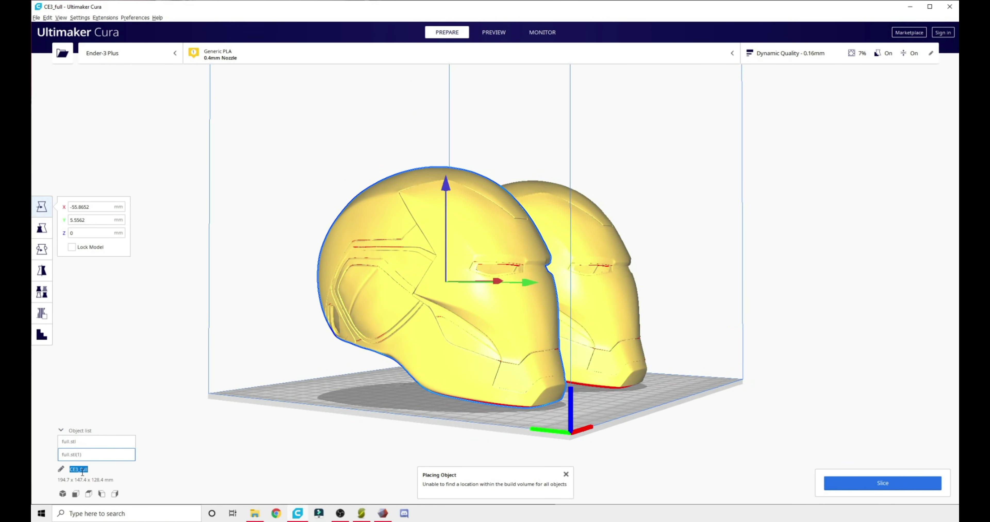
{"action": "left_click", "coordinate": [76, 494]}
{"action": "left_click", "coordinate": [102, 495]}
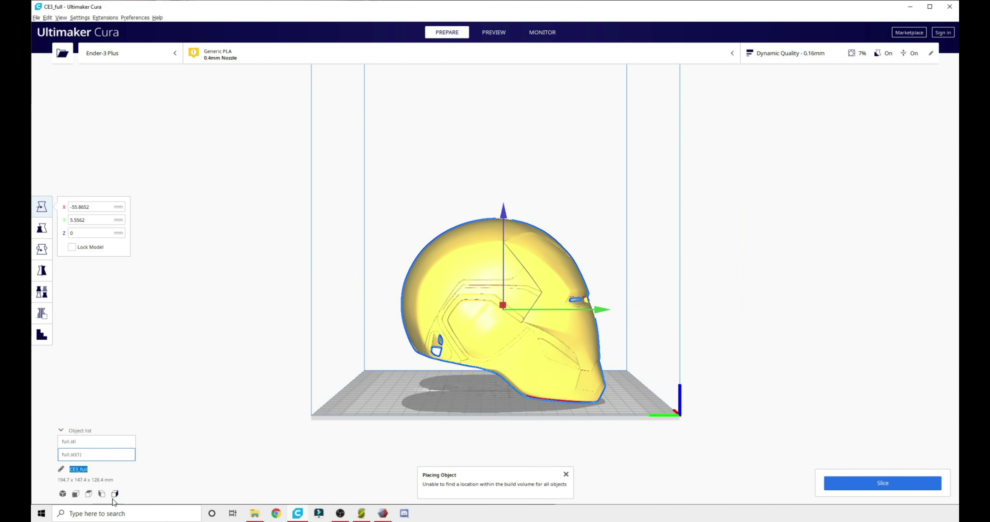
{"action": "left_click", "coordinate": [117, 501]}
{"action": "left_click", "coordinate": [499, 273]}
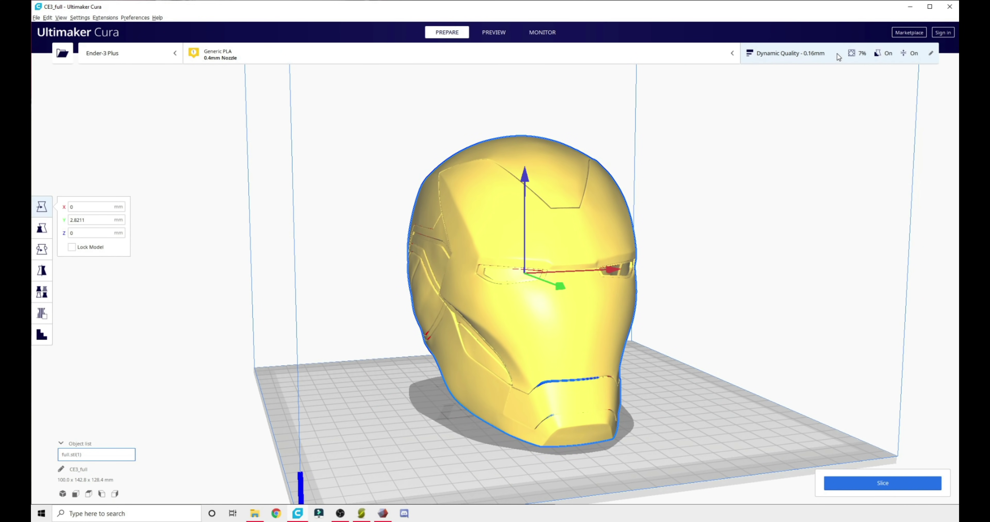
Disable support and adhesion in the print settings, and set the layer height to 0.28 and infill to 100%.
{"action": "left_click", "coordinate": [838, 54]}
{"action": "left_click", "coordinate": [822, 57]}
{"action": "left_click", "coordinate": [814, 60]}
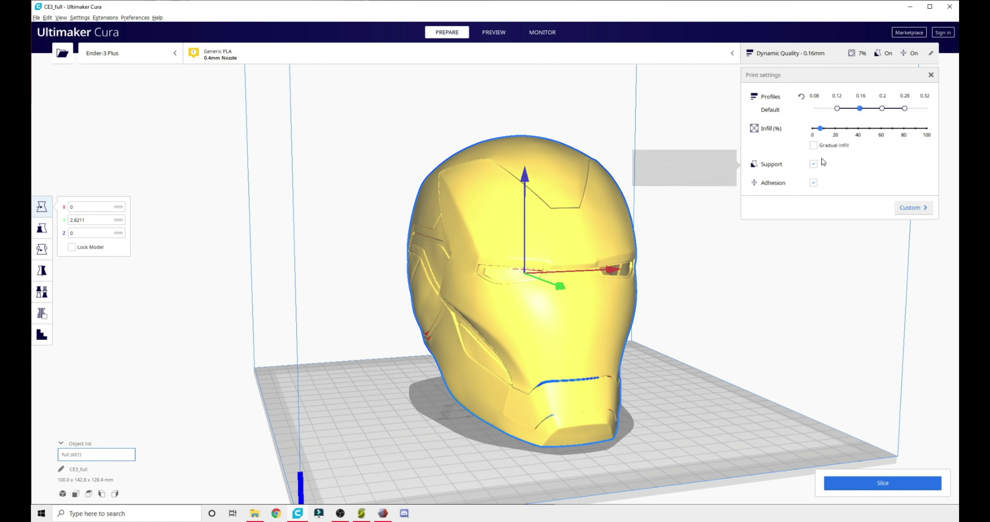
{"action": "left_click", "coordinate": [813, 164]}
{"action": "left_click", "coordinate": [813, 183]}
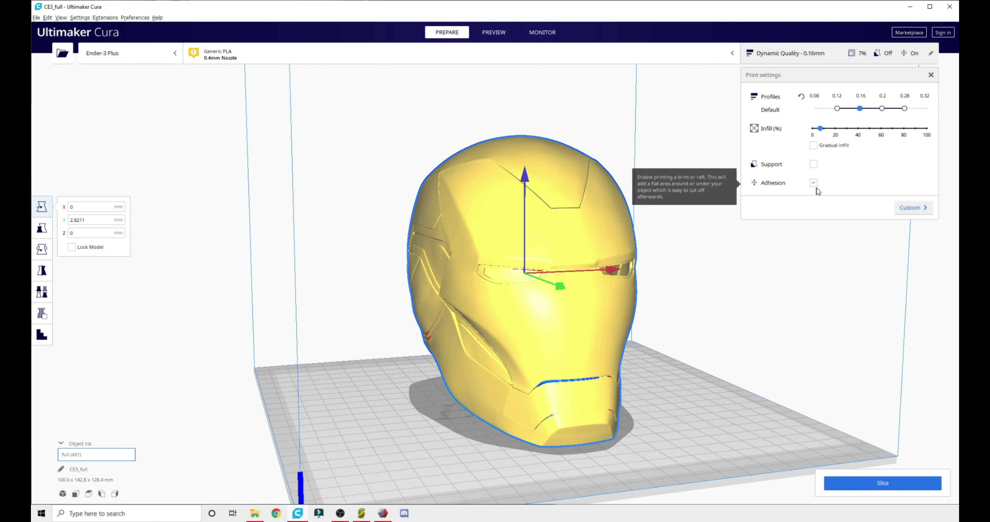
{"action": "left_click", "coordinate": [905, 109]}
{"action": "left_click_drag", "start_coordinate": [929, 133], "coordinate": [927, 130]}
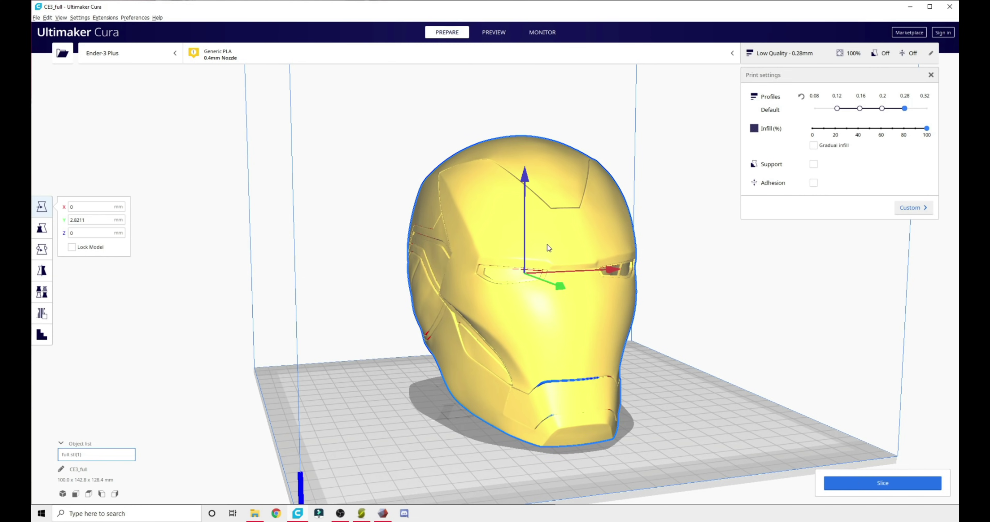
Examine the helmet's side grooves, lower edge and cheek details up close.
{"action": "scroll", "coordinate": [526, 302], "scroll_direction": "up", "scroll_amount": 10}
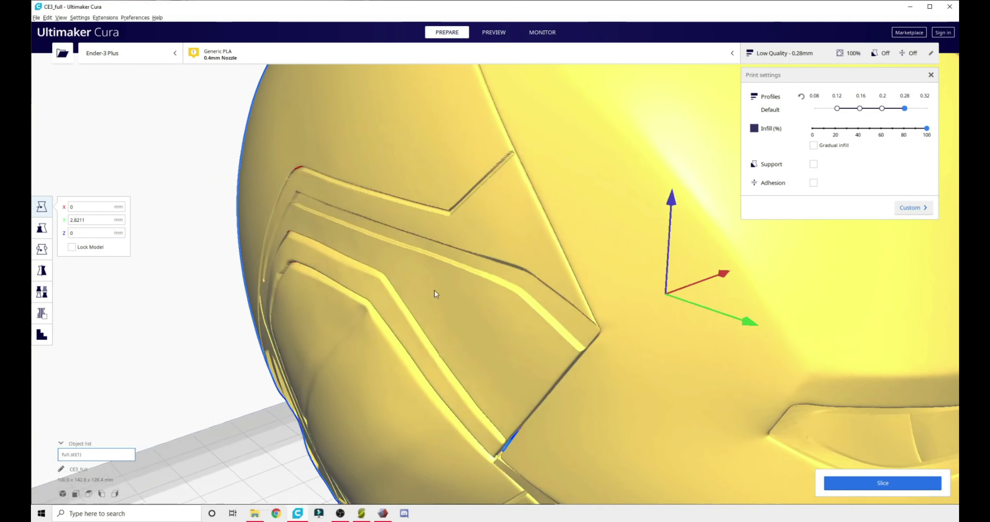
{"action": "scroll", "coordinate": [454, 230], "scroll_direction": "down", "scroll_amount": 5}
{"action": "scroll", "coordinate": [534, 221], "scroll_direction": "up", "scroll_amount": 8}
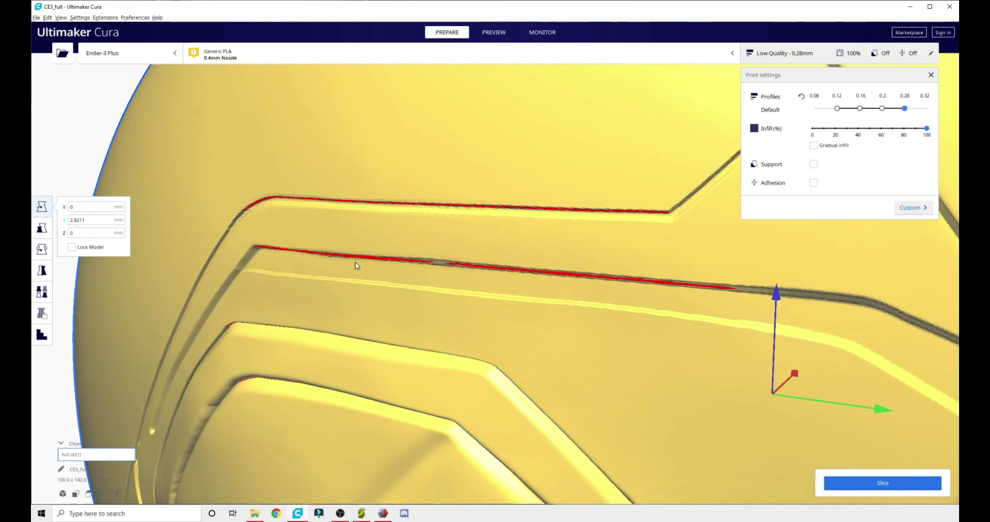
{"action": "scroll", "coordinate": [355, 262], "scroll_direction": "down", "scroll_amount": 3}
{"action": "middle_click_drag", "start_coordinate": [661, 479], "coordinate": [525, 248]}
{"action": "scroll", "coordinate": [523, 248], "scroll_direction": "down", "scroll_amount": 2}
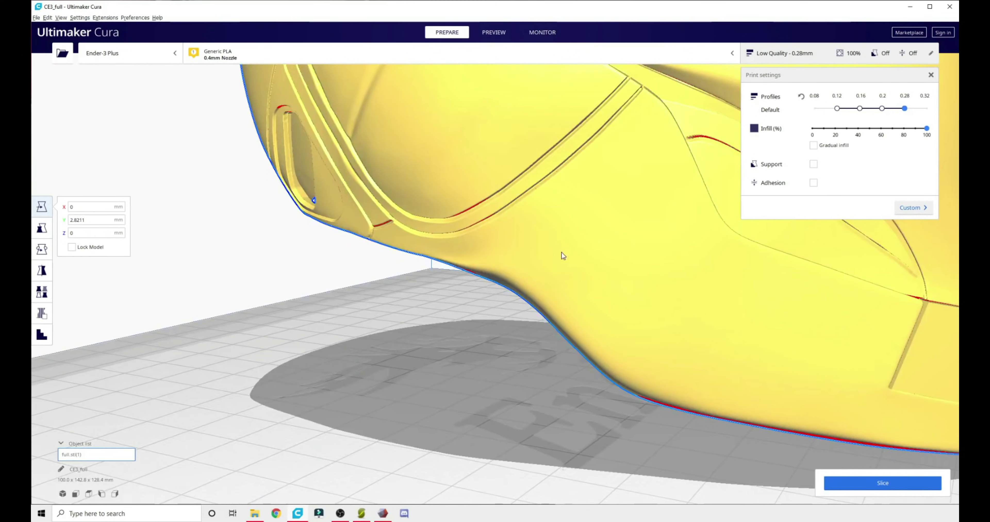
{"action": "right_click_drag", "start_coordinate": [524, 248], "coordinate": [356, 287]}
{"action": "middle_click_drag", "start_coordinate": [356, 287], "coordinate": [347, 274]}
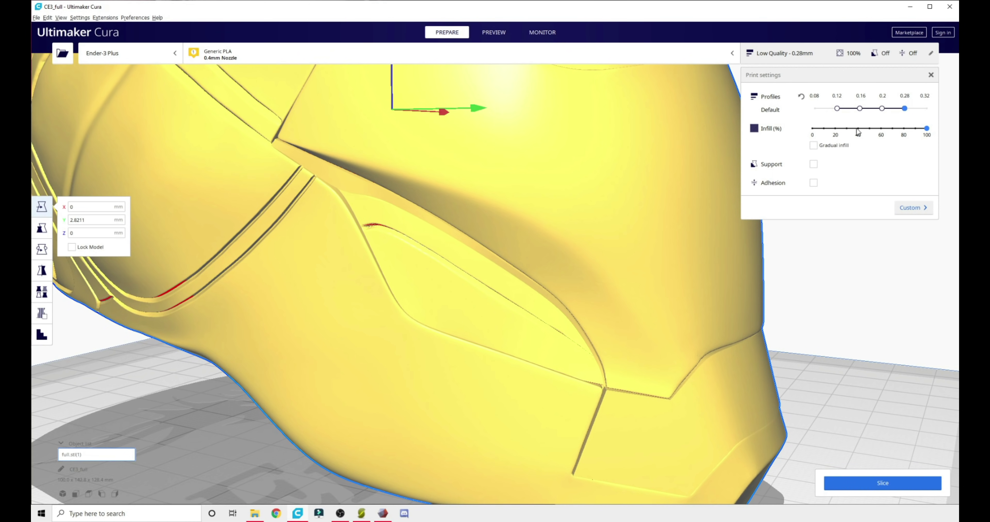
Set the infill to 100% and slice the helmet.
{"action": "left_click_drag", "start_coordinate": [812, 133], "coordinate": [870, 133]}
{"action": "left_click", "coordinate": [926, 130]}
{"action": "scroll", "coordinate": [487, 259], "scroll_direction": "down", "scroll_amount": 10}
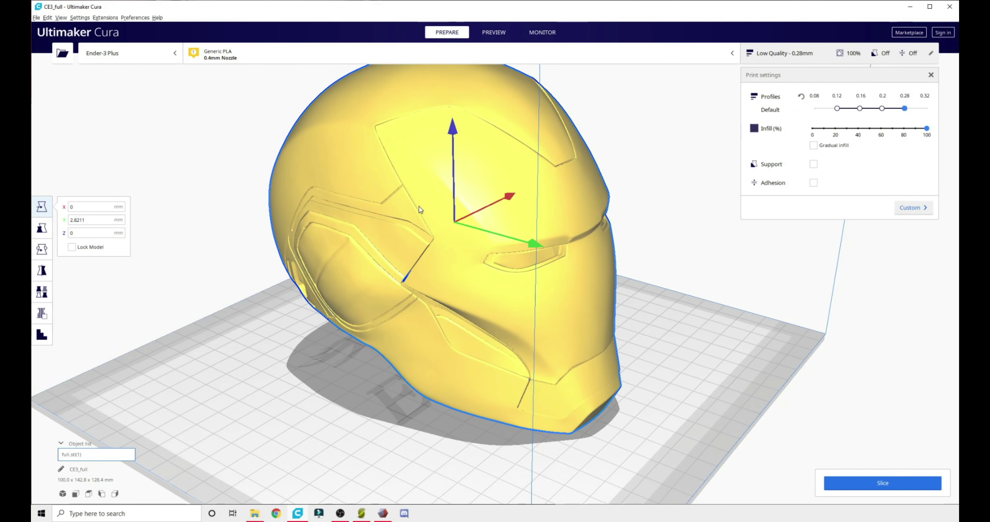
{"action": "scroll", "coordinate": [524, 332], "scroll_direction": "up", "scroll_amount": 3}
{"action": "scroll", "coordinate": [523, 330], "scroll_direction": "up", "scroll_amount": 1}
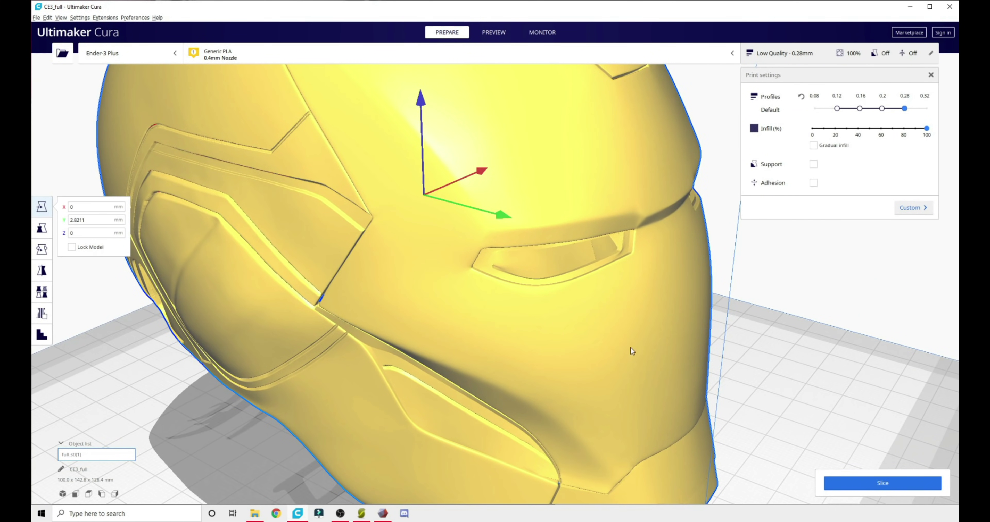
{"action": "scroll", "coordinate": [603, 342], "scroll_direction": "down", "scroll_amount": 5}
{"action": "right_click_drag", "start_coordinate": [604, 341], "coordinate": [432, 321]}
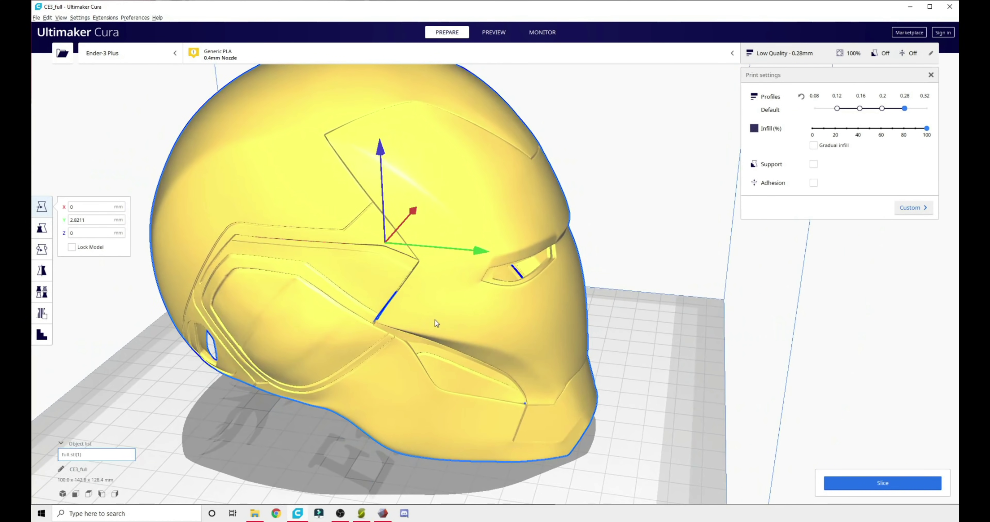
{"action": "scroll", "coordinate": [512, 299], "scroll_direction": "down", "scroll_amount": 2}
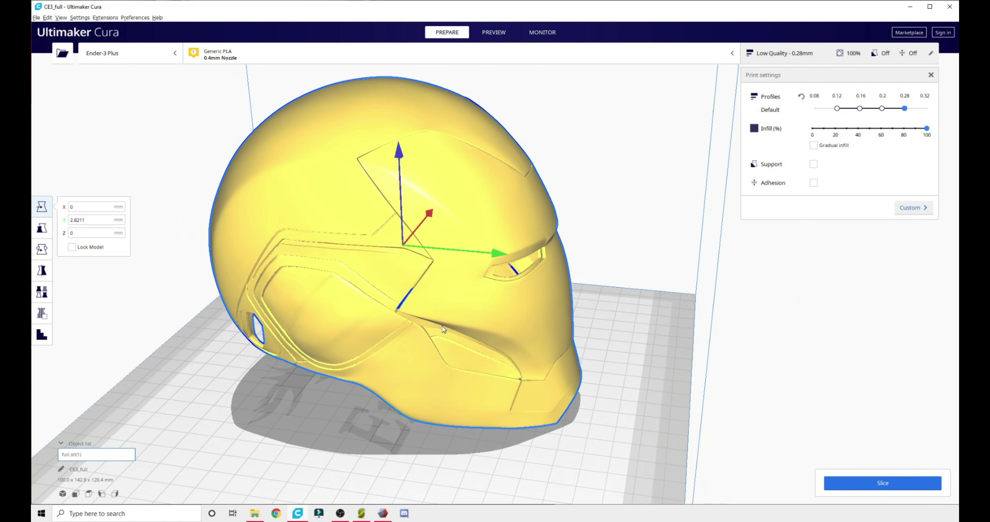
{"action": "left_click", "coordinate": [884, 481]}
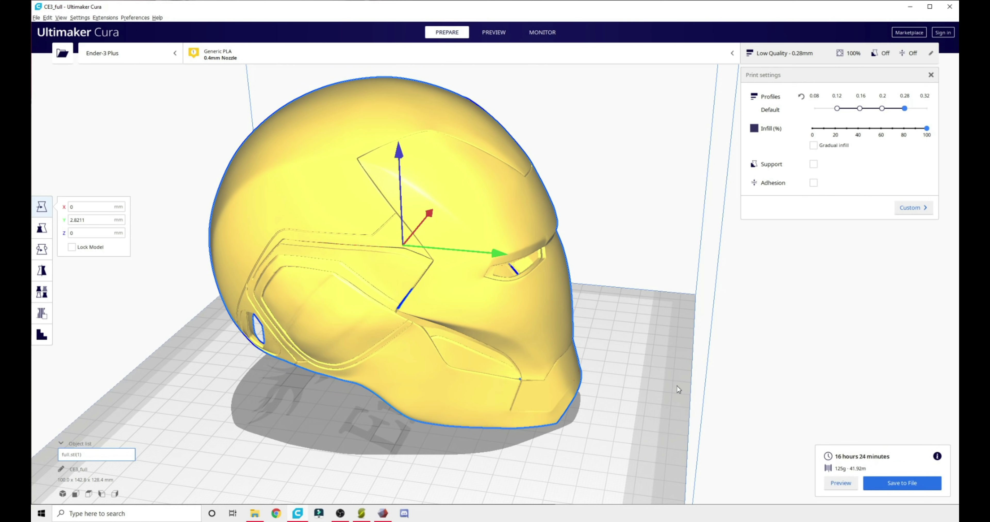
{"action": "right_click_drag", "start_coordinate": [698, 421], "coordinate": [678, 447]}
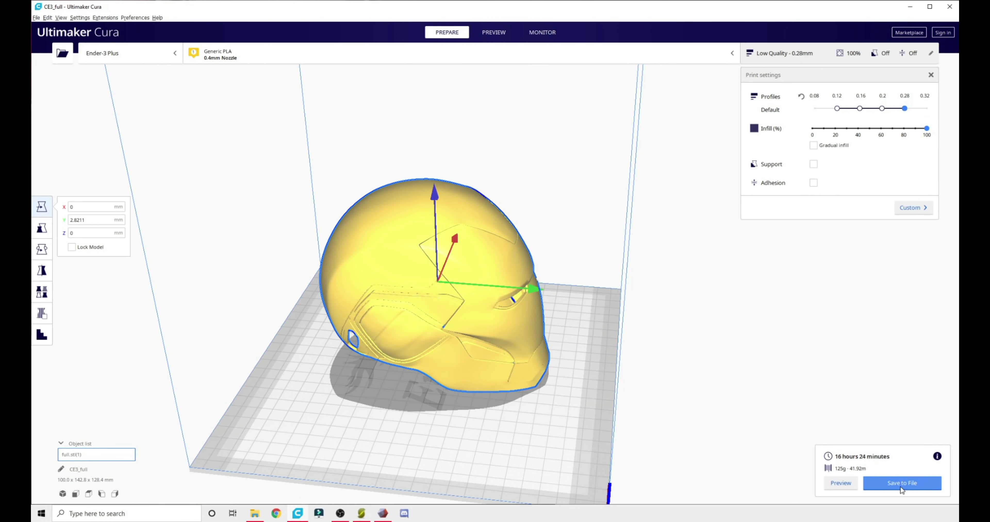
Preview the sliced helmet's layers, switching the color scheme to Material Color and back to Line Type.
{"action": "left_click", "coordinate": [494, 32]}
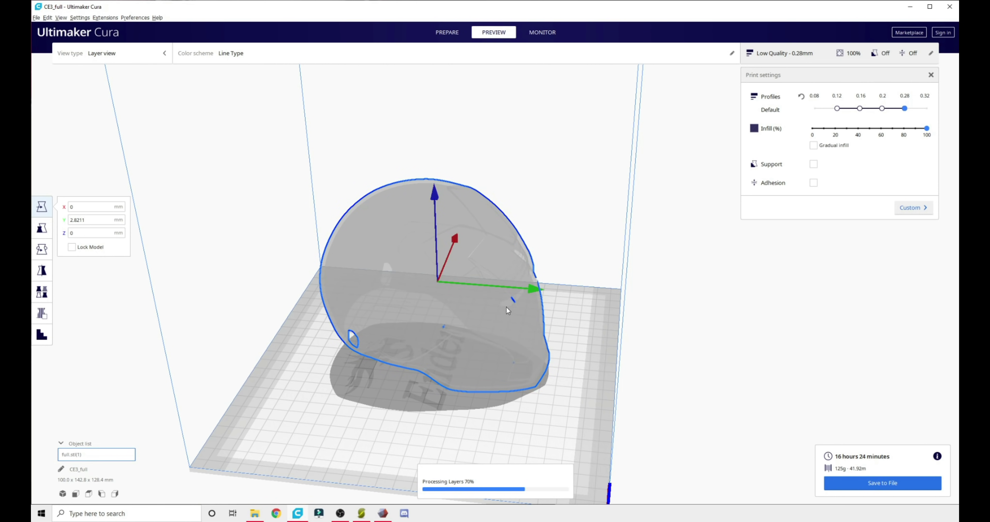
{"action": "scroll", "coordinate": [430, 401], "scroll_direction": "up", "scroll_amount": 5}
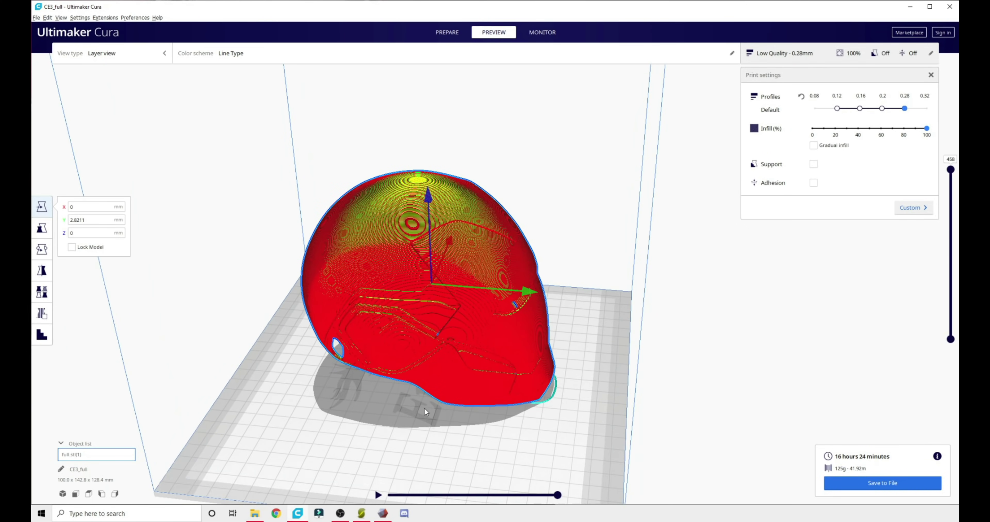
{"action": "mouse_move", "coordinate": [517, 389]}
{"action": "right_mouse_down"}
{"action": "mouse_move", "coordinate": [593, 393]}
{"action": "mouse_move", "coordinate": [511, 365]}
{"action": "right_mouse_up"}
{"action": "left_click", "coordinate": [732, 54]}
{"action": "left_click", "coordinate": [694, 101]}
{"action": "left_click", "coordinate": [691, 114]}
{"action": "right_click_drag", "start_coordinate": [399, 323], "coordinate": [473, 286]}
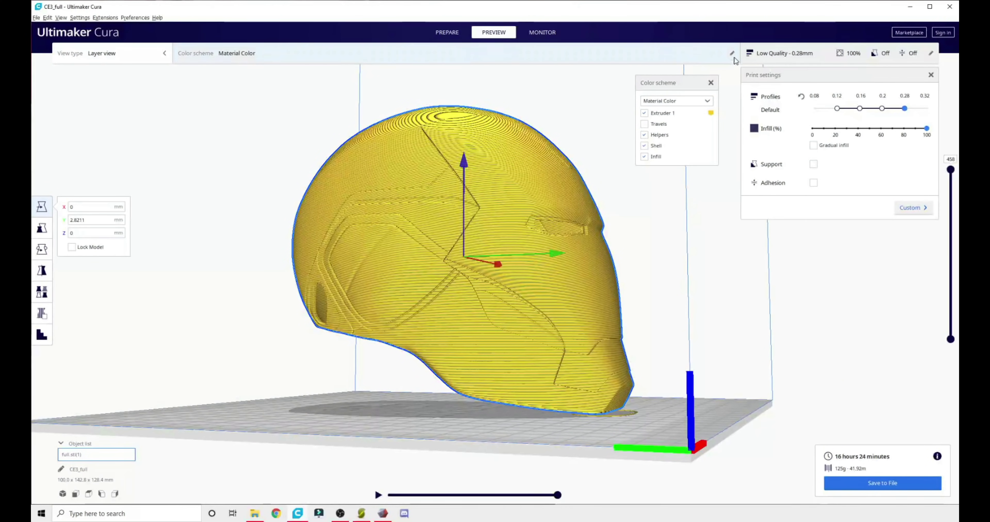
{"action": "left_click", "coordinate": [707, 102]}
{"action": "left_click", "coordinate": [684, 118]}
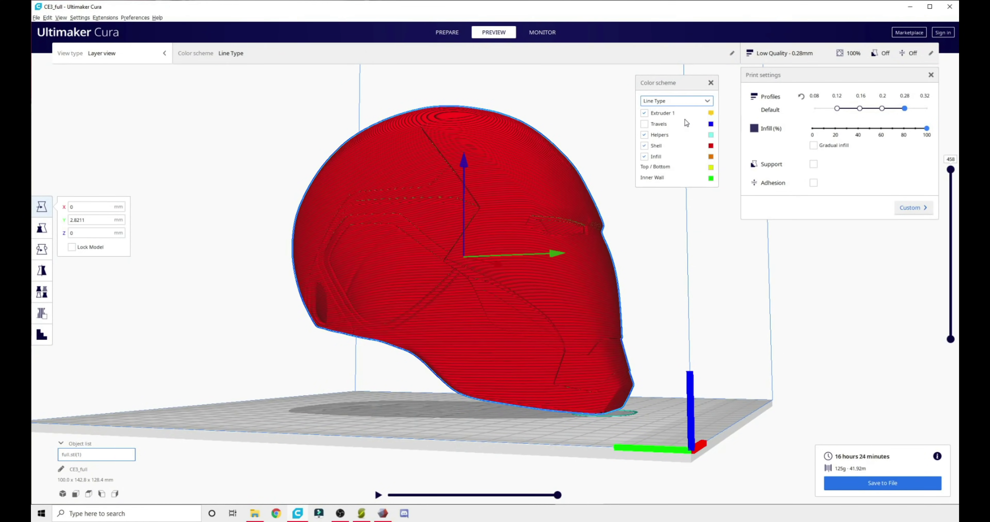
{"action": "right_click_drag", "start_coordinate": [569, 265], "coordinate": [559, 337]}
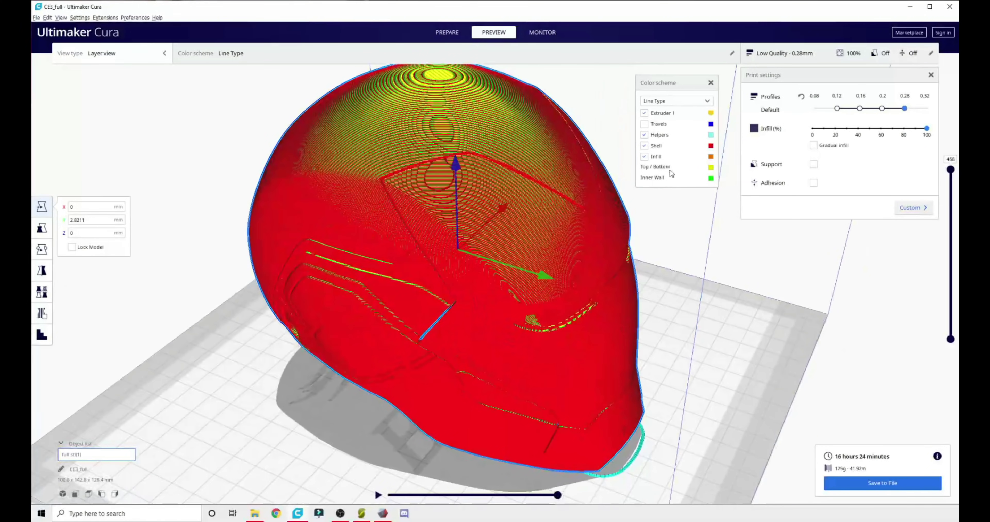
Toggle the shell, infill and helper lines off and back on to examine what each represents in the preview.
{"action": "left_click", "coordinate": [644, 146]}
{"action": "mouse_move", "coordinate": [639, 292]}
{"action": "right_mouse_down"}
{"action": "mouse_move", "coordinate": [558, 274]}
{"action": "mouse_move", "coordinate": [536, 254]}
{"action": "mouse_move", "coordinate": [621, 305]}
{"action": "mouse_move", "coordinate": [635, 299]}
{"action": "right_mouse_up"}
{"action": "right_click", "coordinate": [646, 163]}
{"action": "left_click", "coordinate": [645, 157]}
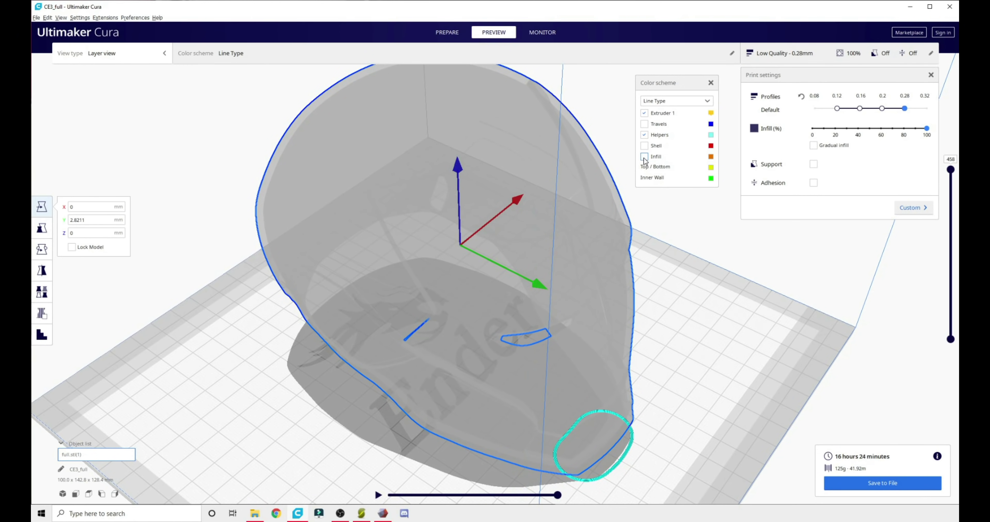
{"action": "left_click", "coordinate": [646, 139]}
{"action": "left_click", "coordinate": [644, 135]}
{"action": "left_click", "coordinate": [644, 145]}
{"action": "right_click_drag", "start_coordinate": [533, 276], "coordinate": [622, 214]}
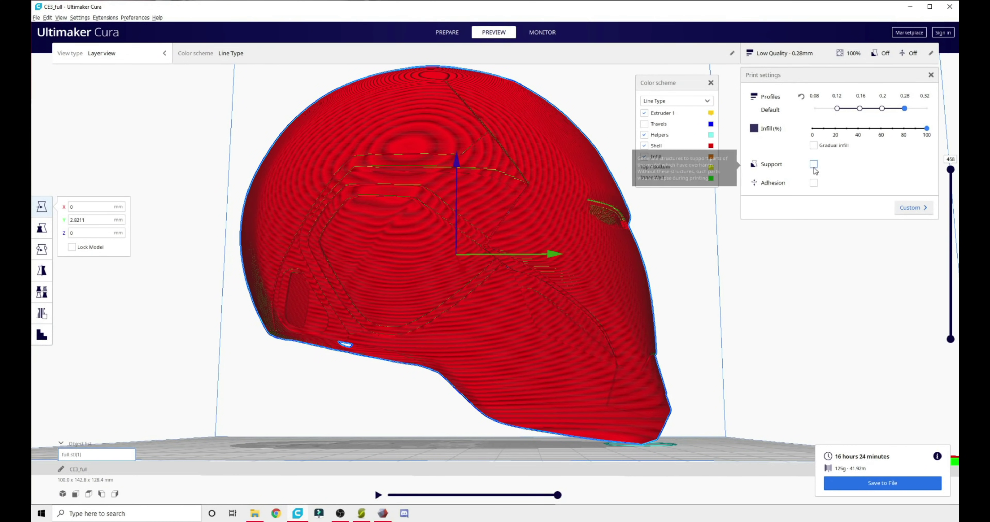
{"action": "right_click_drag", "start_coordinate": [524, 331], "coordinate": [607, 357]}
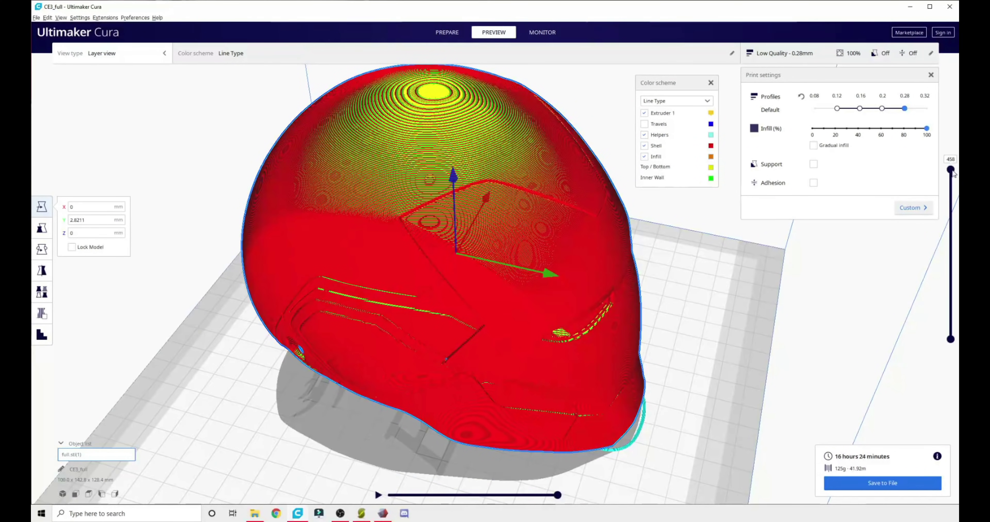
Scrub the layer preview down to layer 1 and back up to the complete helmet.
{"action": "left_click", "coordinate": [827, 288]}
{"action": "left_click_drag", "start_coordinate": [951, 173], "coordinate": [957, 263]}
{"action": "right_click_drag", "start_coordinate": [653, 430], "coordinate": [631, 385]}
{"action": "left_click_drag", "start_coordinate": [955, 258], "coordinate": [959, 340]}
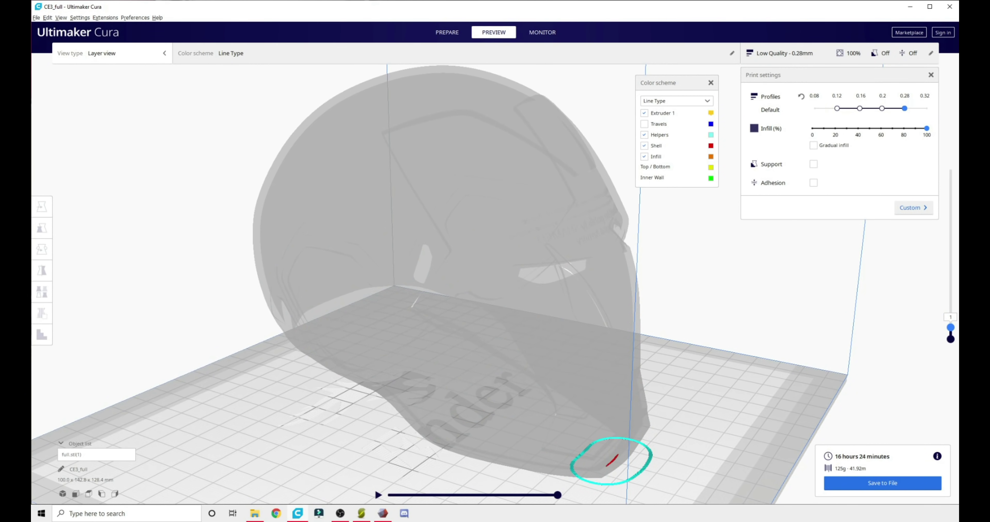
{"action": "left_click_drag", "start_coordinate": [951, 328], "coordinate": [951, 169]}
{"action": "right_click_drag", "start_coordinate": [777, 318], "coordinate": [856, 221]}
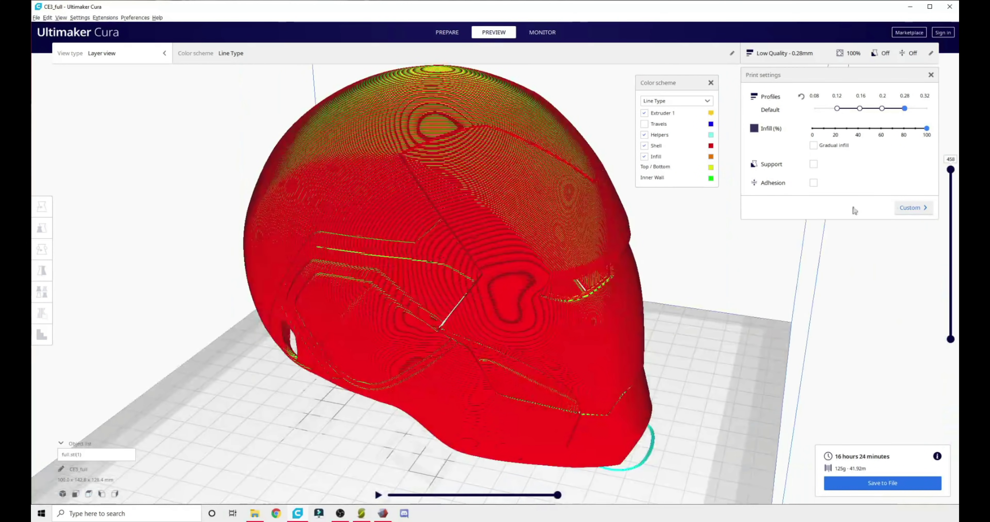
Lower the preview to layer 309, play that layer's print simulation and advance it to the end.
{"action": "left_click_drag", "start_coordinate": [951, 170], "coordinate": [951, 221]}
{"action": "right_click_drag", "start_coordinate": [673, 292], "coordinate": [608, 385]}
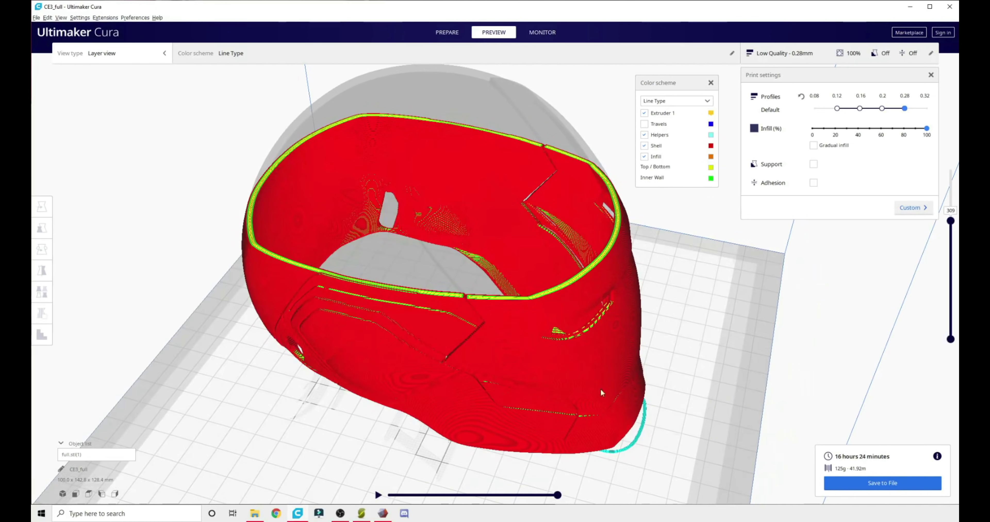
{"action": "left_click", "coordinate": [378, 495]}
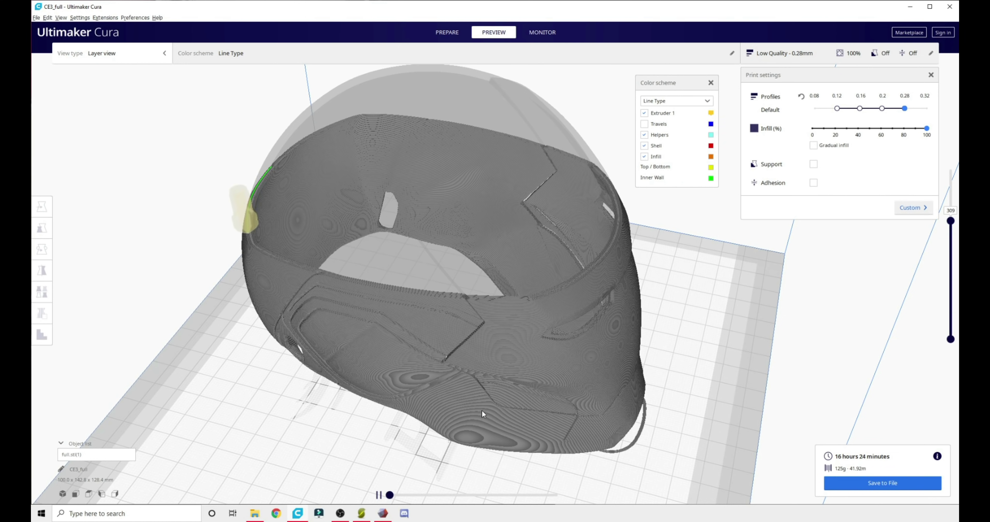
{"action": "left_click_drag", "start_coordinate": [392, 496], "coordinate": [579, 505]}
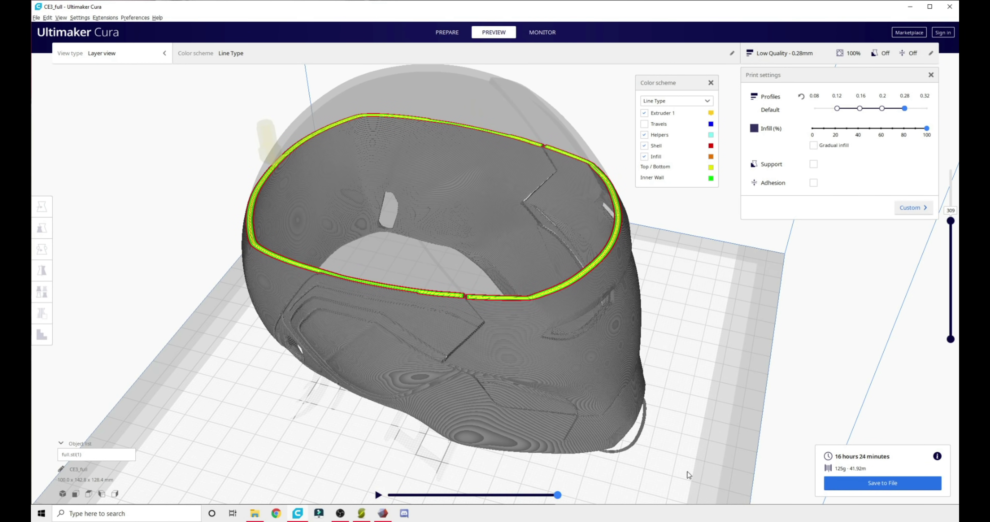
{"action": "mouse_move", "coordinate": [939, 460]}
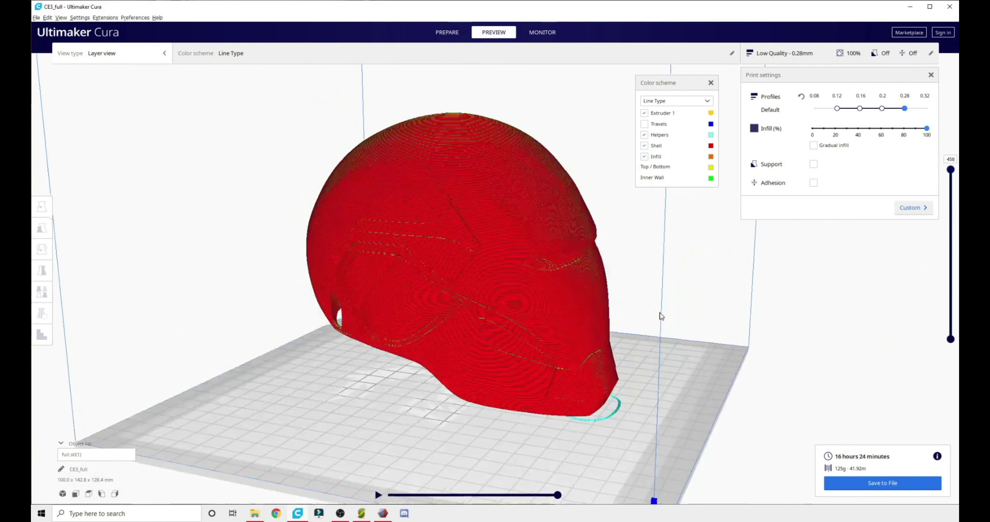
Return to the prepare stage, examine the helmet's overhangs and enable support.
{"action": "left_click", "coordinate": [448, 32]}
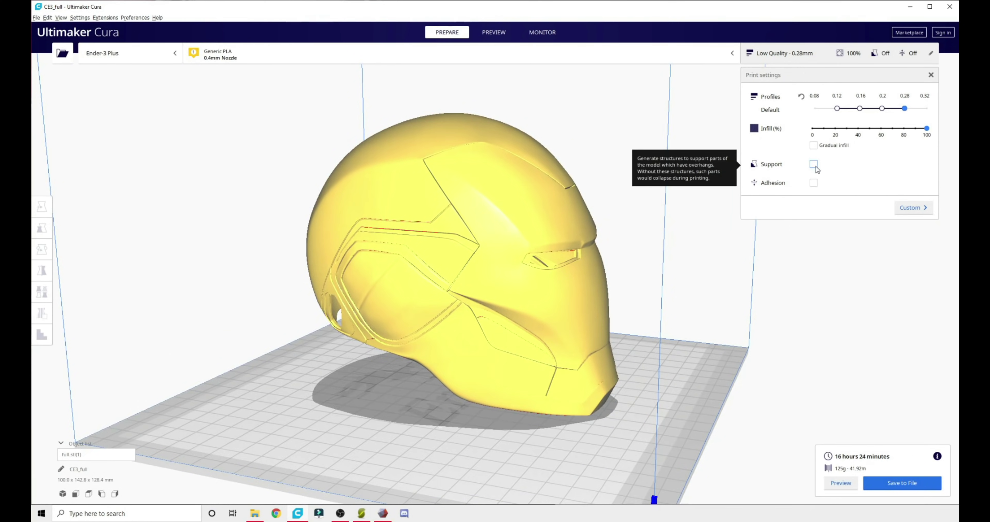
{"action": "scroll", "coordinate": [816, 167], "scroll_direction": "up", "scroll_amount": 3}
{"action": "right_click_drag", "start_coordinate": [816, 167], "coordinate": [542, 124]}
{"action": "right_click_drag", "start_coordinate": [398, 183], "coordinate": [422, 320]}
{"action": "scroll", "coordinate": [532, 233], "scroll_direction": "up", "scroll_amount": 4}
{"action": "scroll", "coordinate": [482, 381], "scroll_direction": "down", "scroll_amount": 2}
{"action": "scroll", "coordinate": [477, 381], "scroll_direction": "down", "scroll_amount": 5}
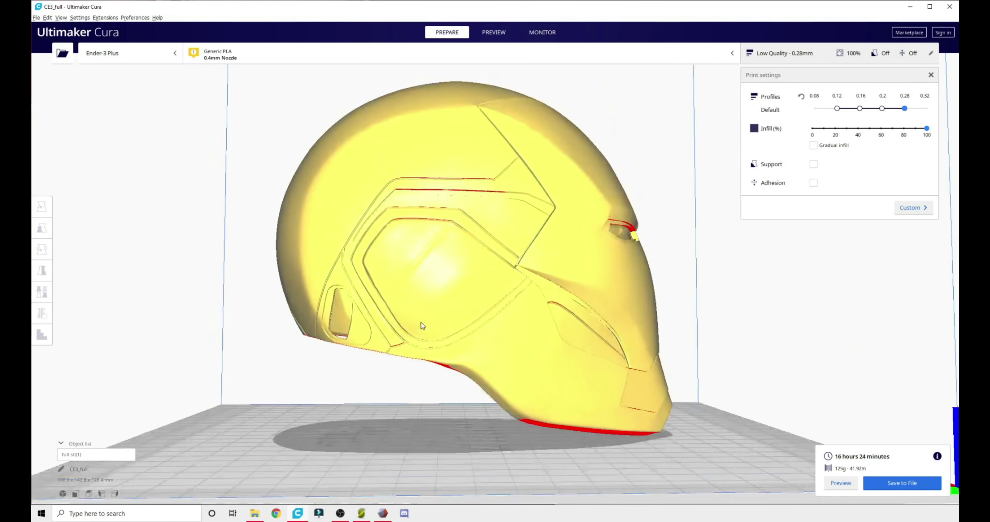
{"action": "left_click", "coordinate": [814, 166]}
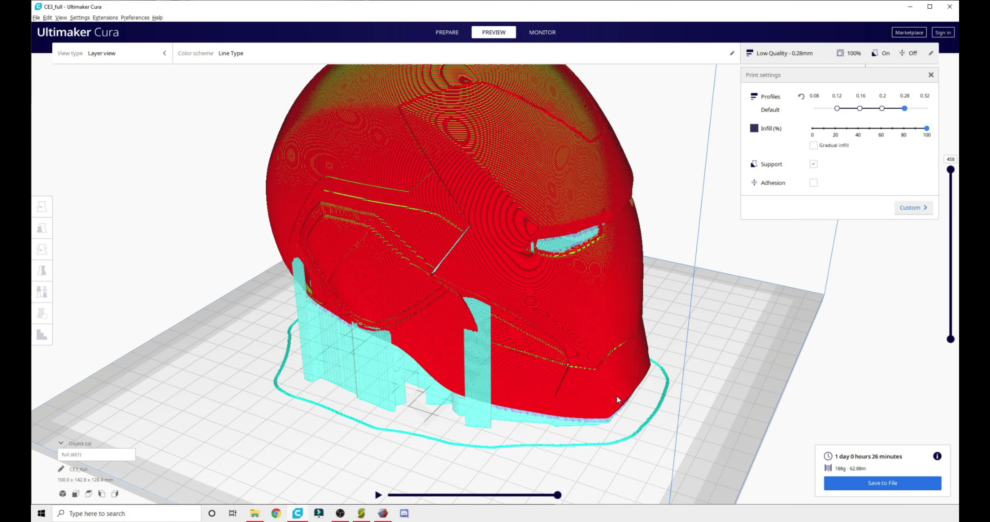
Examine the generated supports around the helmet's base and eye openings in the layer preview.
{"action": "right_click_drag", "start_coordinate": [464, 416], "coordinate": [478, 422]}
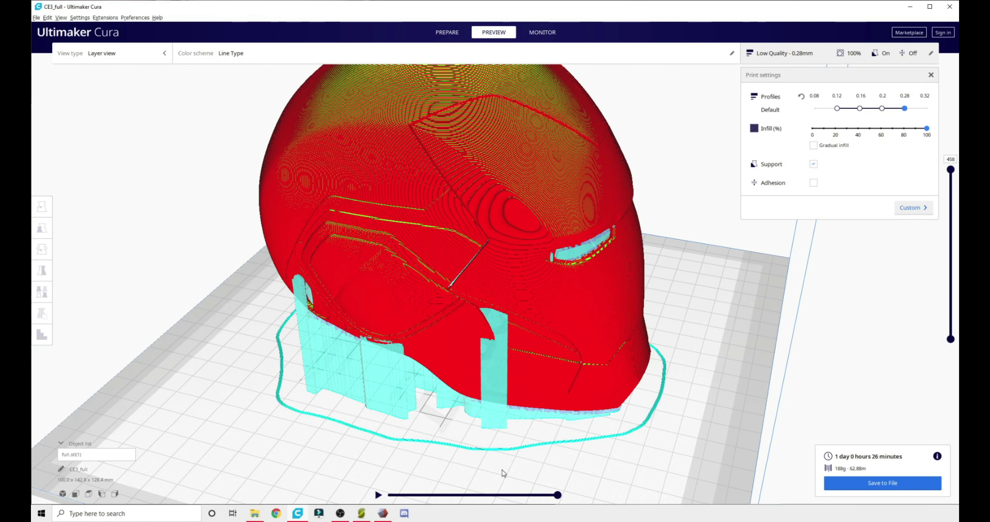
{"action": "right_click_drag", "start_coordinate": [483, 442], "coordinate": [458, 445]}
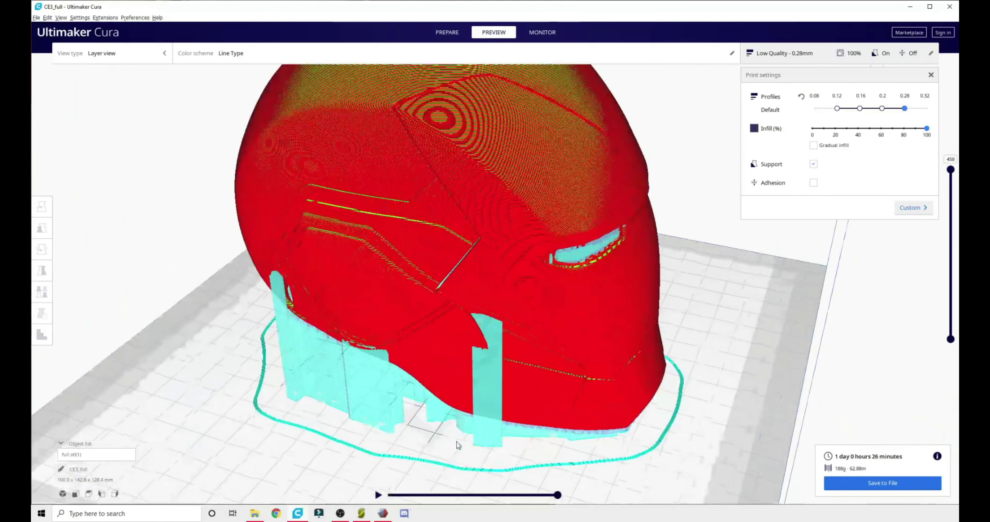
{"action": "scroll", "coordinate": [515, 396], "scroll_direction": "up", "scroll_amount": 2}
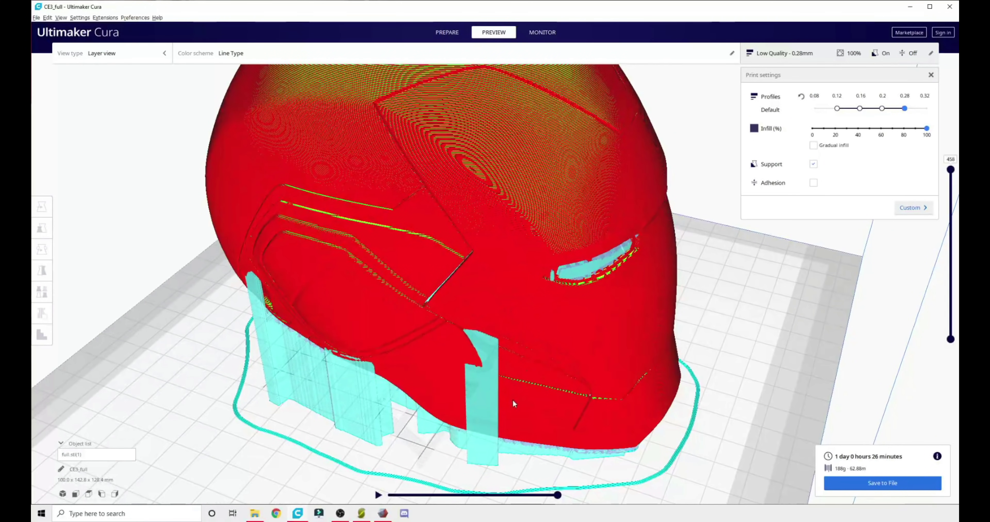
{"action": "left_click_drag", "start_coordinate": [951, 176], "coordinate": [935, 130]}
{"action": "scroll", "coordinate": [510, 273], "scroll_direction": "down", "scroll_amount": 5}
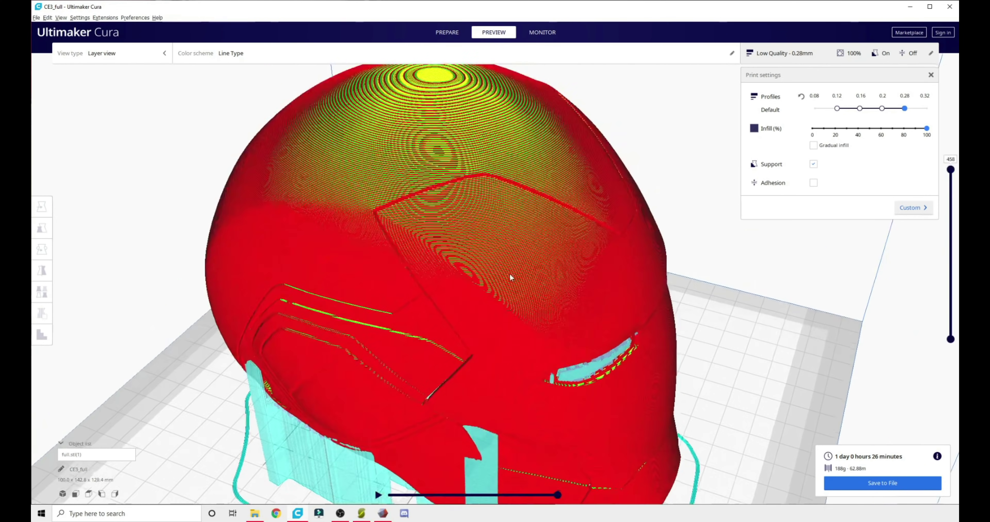
Toggle the shell, infill and helper lines off and back on to examine the supports inside the 100% infill helmet.
{"action": "left_click", "coordinate": [732, 54]}
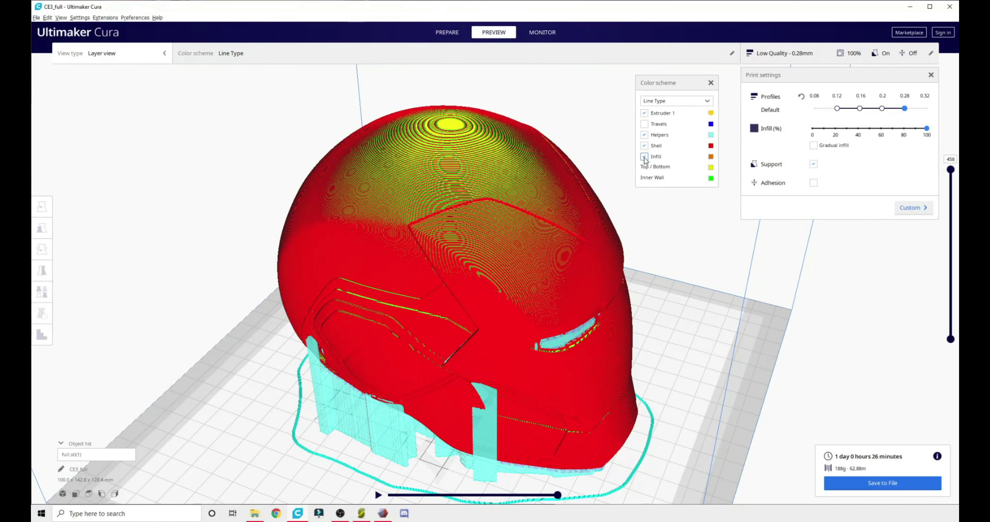
{"action": "left_click", "coordinate": [644, 145]}
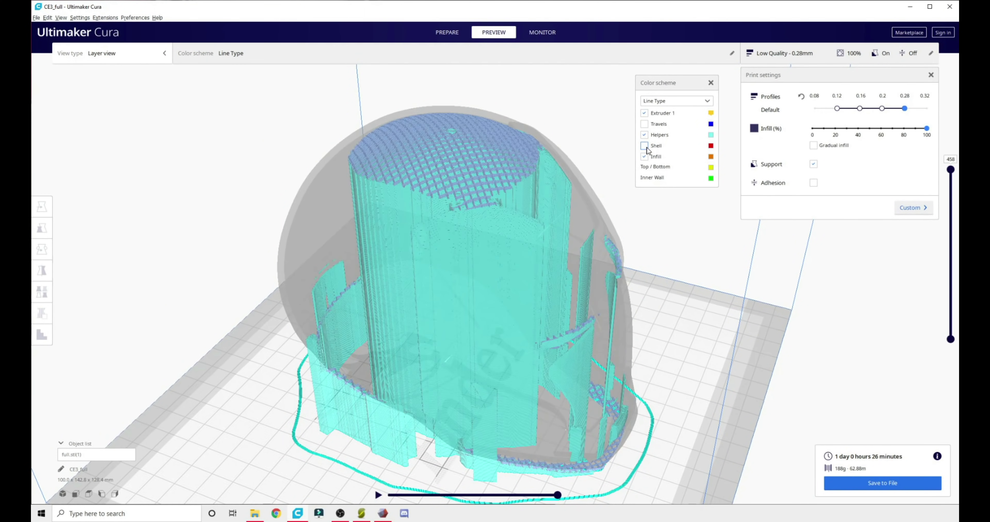
{"action": "right_click_drag", "start_coordinate": [444, 281], "coordinate": [469, 299]}
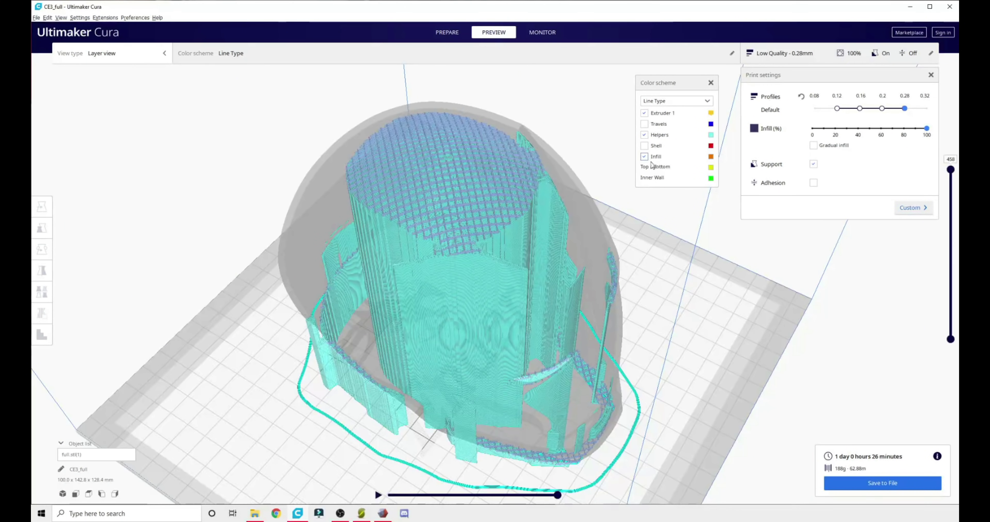
{"action": "left_click", "coordinate": [644, 135]}
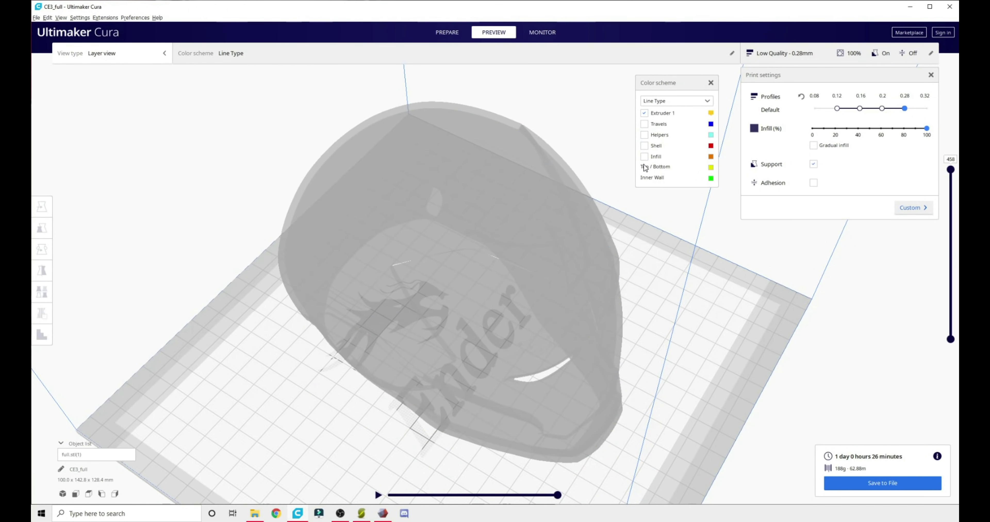
{"action": "left_click", "coordinate": [644, 135]}
{"action": "left_click", "coordinate": [645, 146]}
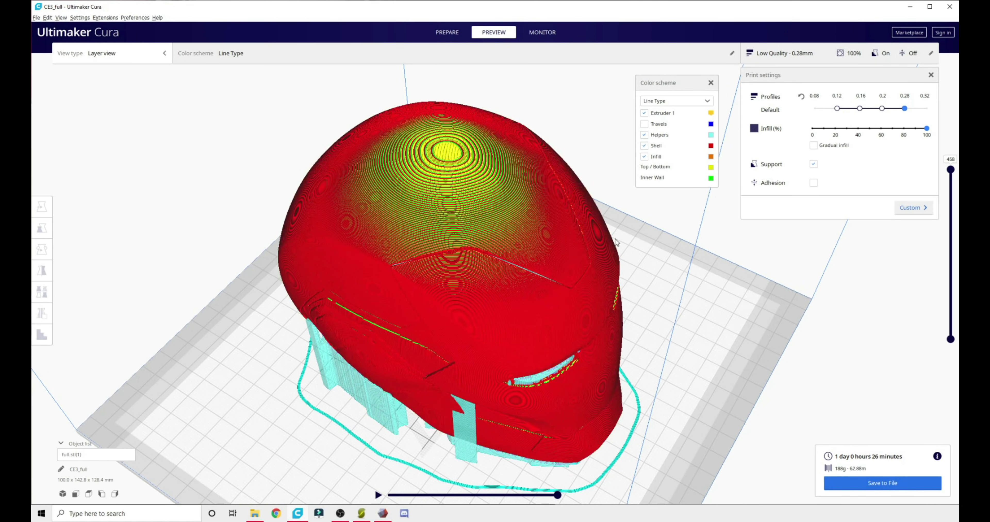
Show the travel moves on the sliced helmet, examine them up close and hide them again.
{"action": "right_click_drag", "start_coordinate": [615, 243], "coordinate": [646, 139]}
{"action": "left_click", "coordinate": [644, 124]}
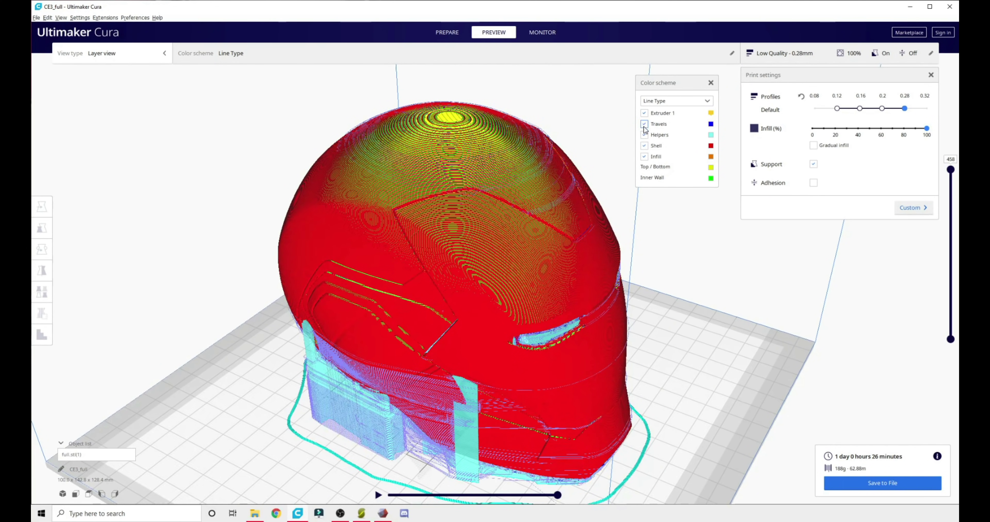
{"action": "scroll", "coordinate": [690, 154], "scroll_direction": "up", "scroll_amount": 5}
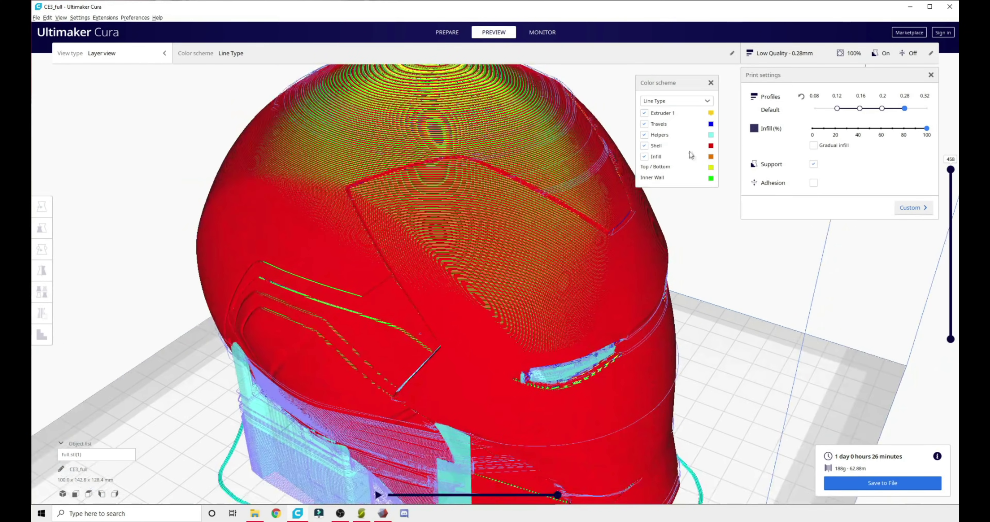
{"action": "left_click", "coordinate": [644, 124]}
{"action": "scroll", "coordinate": [574, 283], "scroll_direction": "down", "scroll_amount": 5}
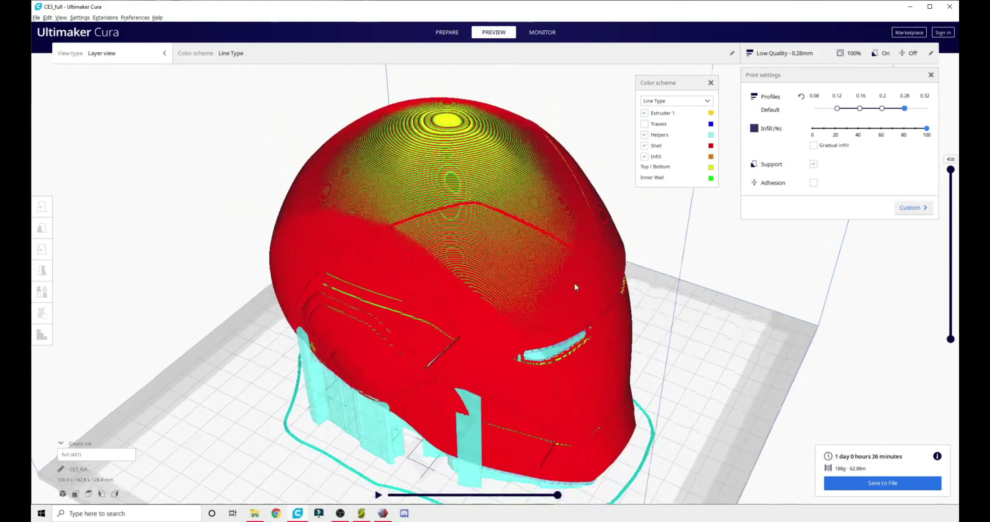
Set the infill to 50% and the layer height profile to 0.12 mm, and preview the resliced helmet.
{"action": "left_click", "coordinate": [870, 129]}
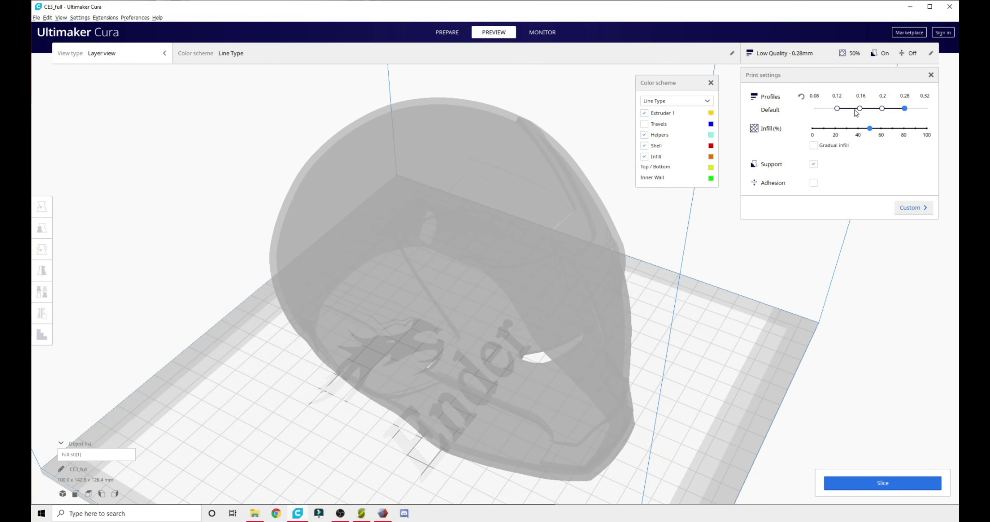
{"action": "left_click", "coordinate": [837, 108]}
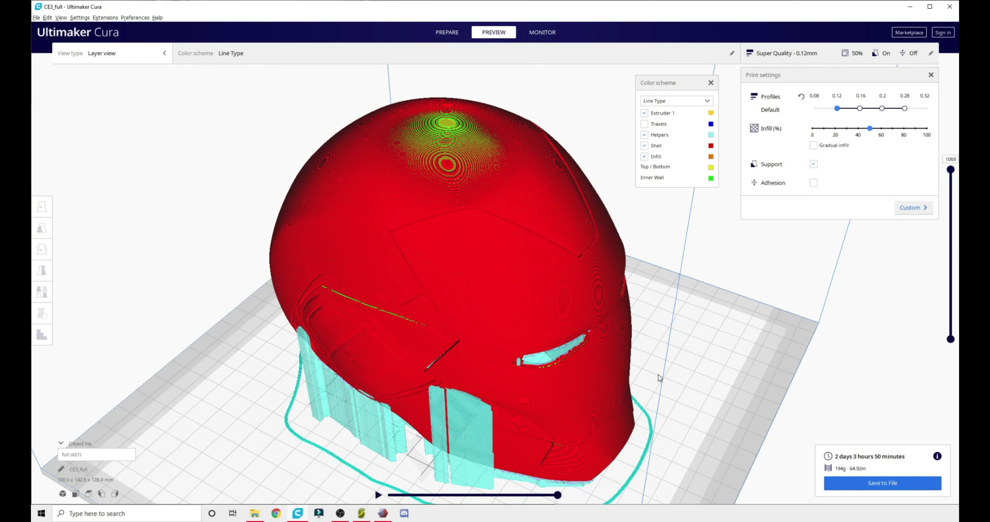
{"action": "mouse_move", "coordinate": [658, 375]}
{"action": "right_mouse_down"}
{"action": "mouse_move", "coordinate": [686, 313]}
{"action": "mouse_move", "coordinate": [643, 378]}
{"action": "right_mouse_up"}
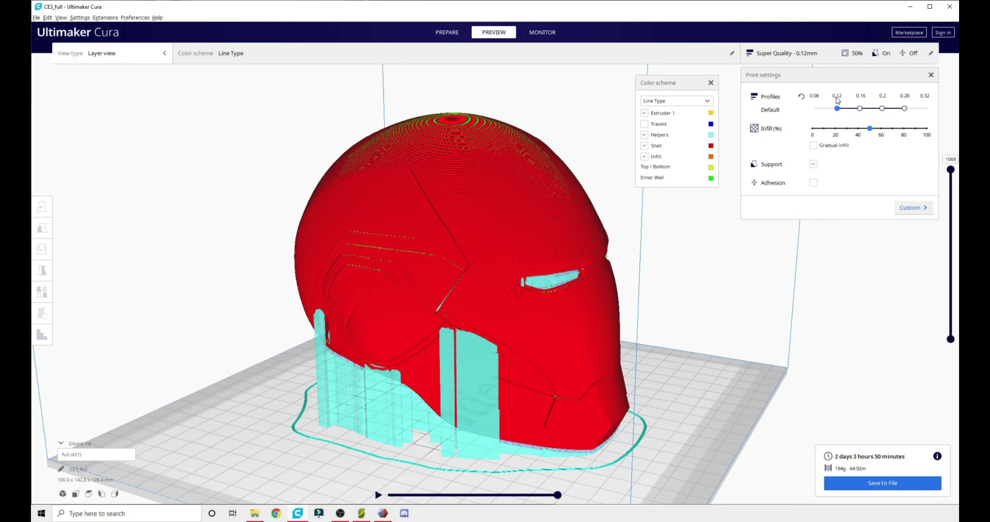
Examine the 0.12 mm layer lines on the helmet's side surface up close and from different angles.
{"action": "scroll", "coordinate": [446, 371], "scroll_direction": "up", "scroll_amount": 10}
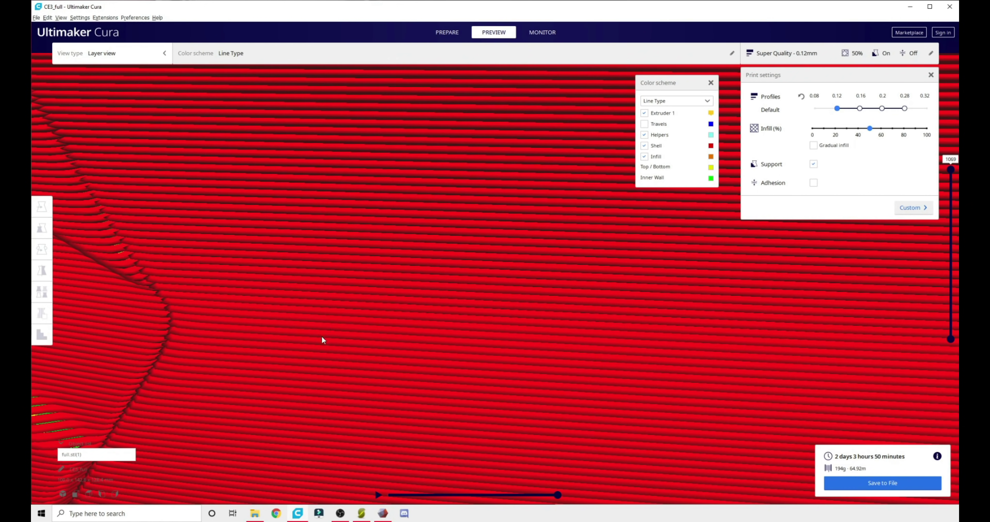
{"action": "scroll", "coordinate": [322, 341], "scroll_direction": "down", "scroll_amount": 10}
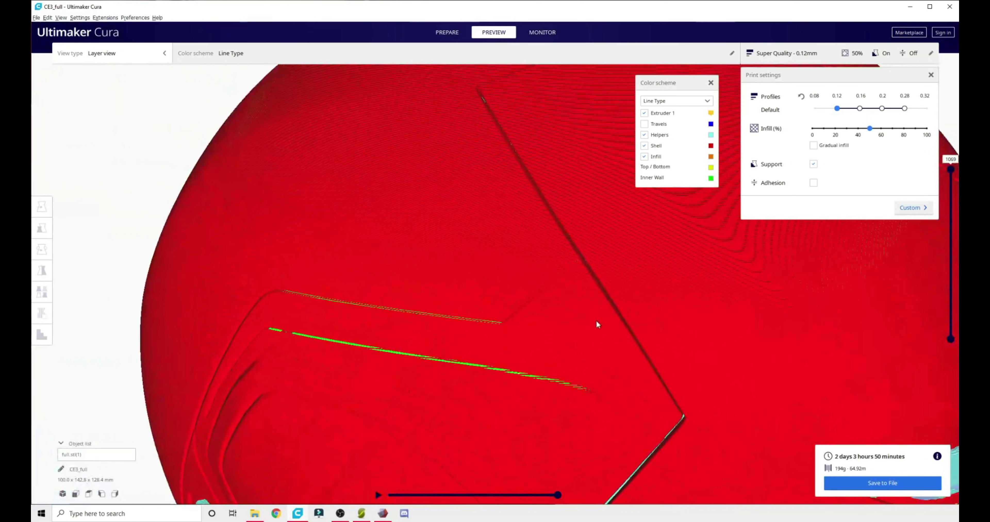
{"action": "scroll", "coordinate": [597, 322], "scroll_direction": "up", "scroll_amount": 10}
{"action": "scroll", "coordinate": [518, 346], "scroll_direction": "up", "scroll_amount": 5}
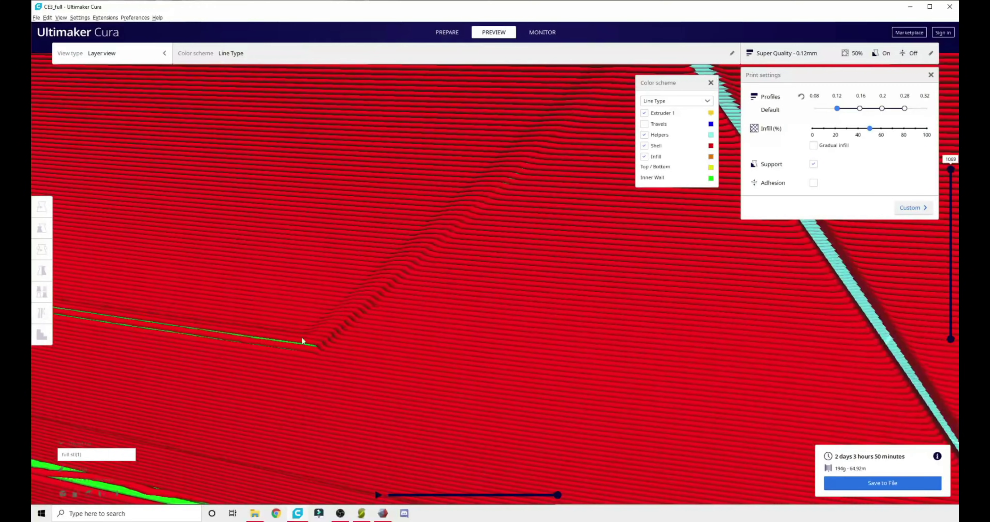
{"action": "scroll", "coordinate": [302, 341], "scroll_direction": "down", "scroll_amount": 8}
{"action": "right_click_drag", "start_coordinate": [470, 379], "coordinate": [499, 412]}
{"action": "right_click_drag", "start_coordinate": [559, 332], "coordinate": [572, 309]}
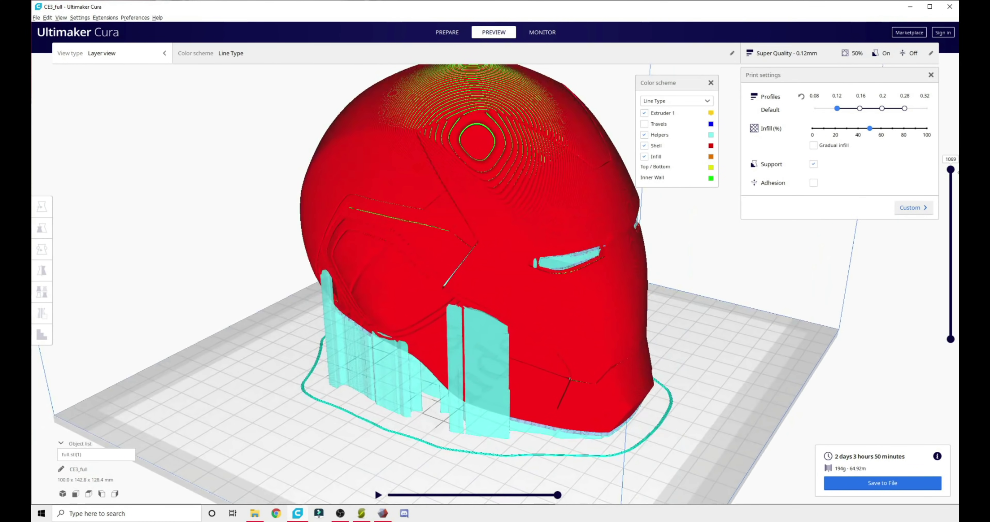
Scrub the preview to layer 592 and back to the full height, hiding the shell and helpers to examine the infill.
{"action": "left_click_drag", "start_coordinate": [952, 181], "coordinate": [956, 249]}
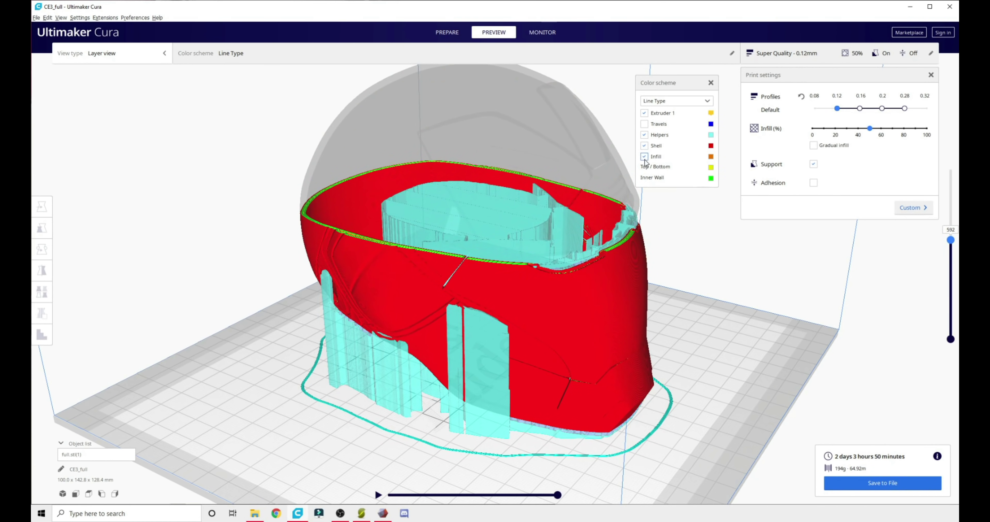
{"action": "left_click", "coordinate": [644, 146]}
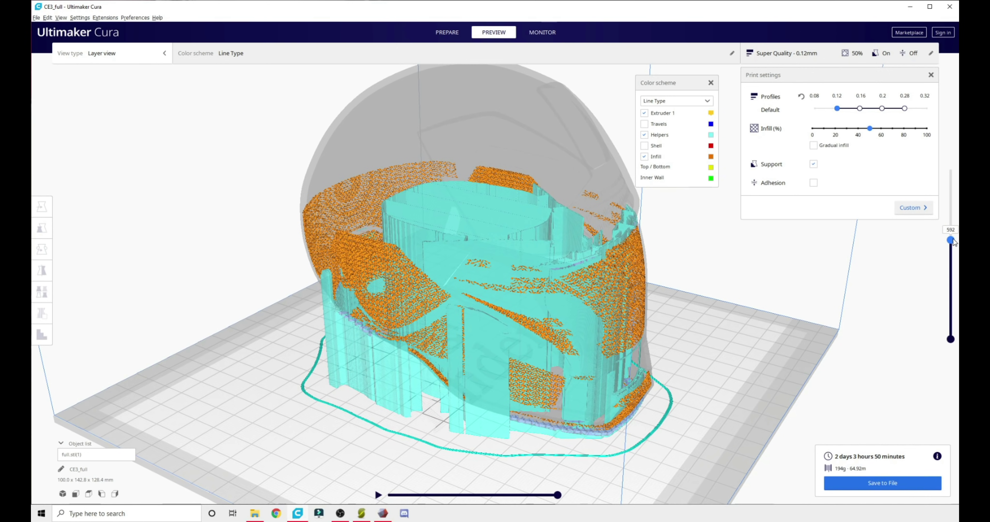
{"action": "left_click_drag", "start_coordinate": [954, 227], "coordinate": [957, 149]}
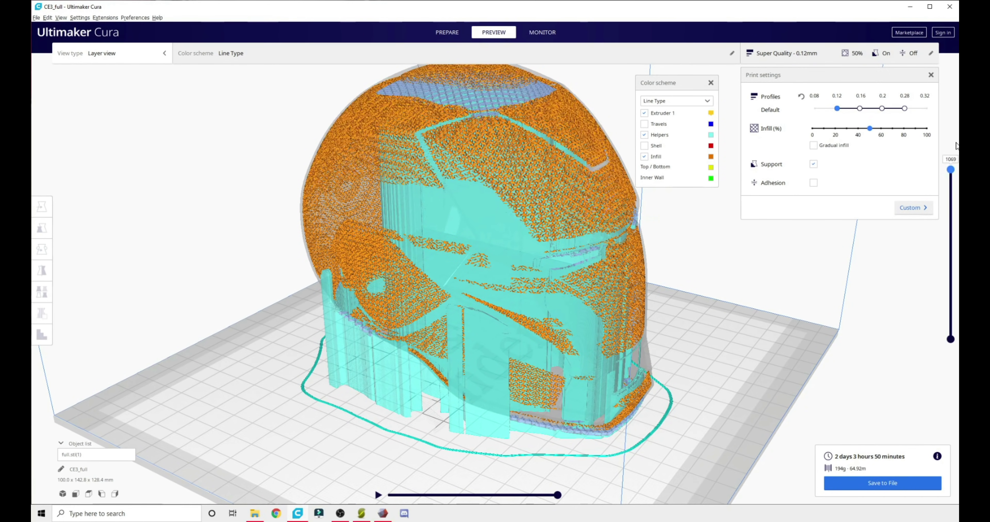
{"action": "right_click_drag", "start_coordinate": [499, 243], "coordinate": [644, 163]}
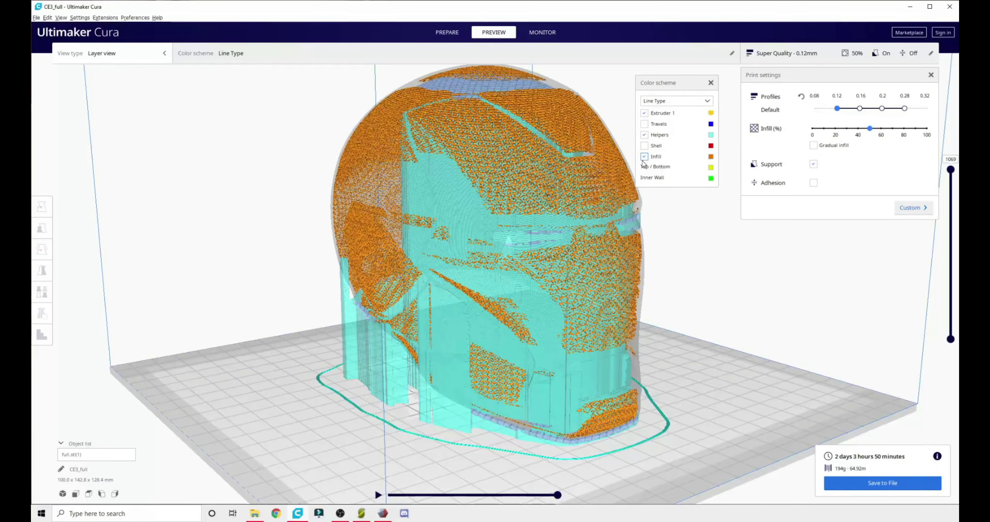
{"action": "left_click", "coordinate": [645, 135]}
{"action": "right_click_drag", "start_coordinate": [567, 355], "coordinate": [661, 403]}
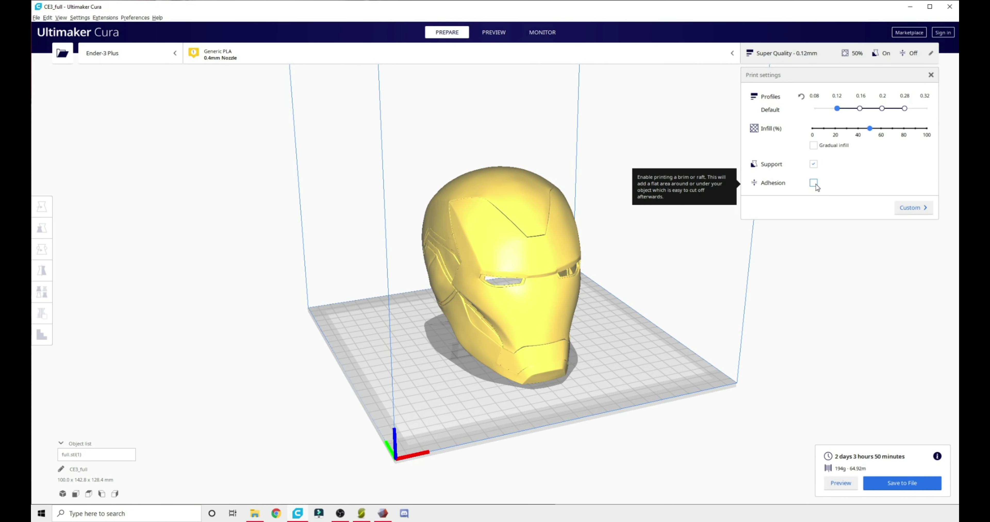
Enable build plate adhesion for the helmet in the print settings.
{"action": "left_click", "coordinate": [814, 183]}
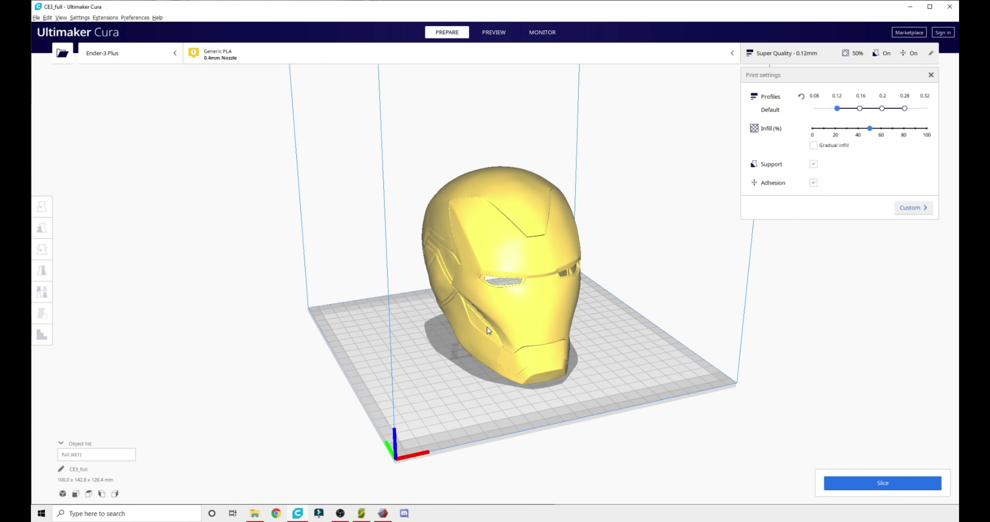
{"action": "right_click_drag", "start_coordinate": [390, 386], "coordinate": [534, 423]}
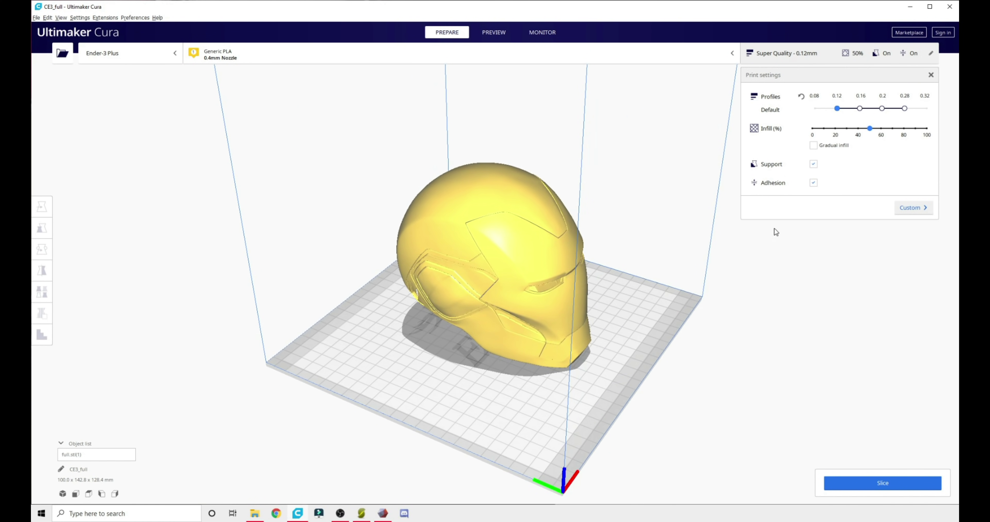
{"action": "scroll", "coordinate": [517, 324], "scroll_direction": "down", "scroll_amount": 3}
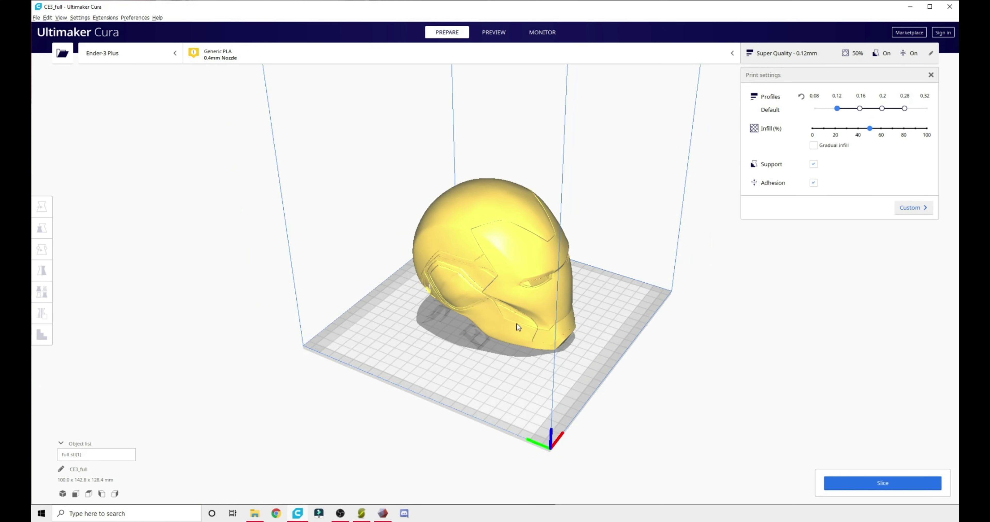
Delete the full helmet model from the build plate.
{"action": "left_click", "coordinate": [497, 244]}
{"action": "right_click_drag", "start_coordinate": [513, 315], "coordinate": [345, 281]}
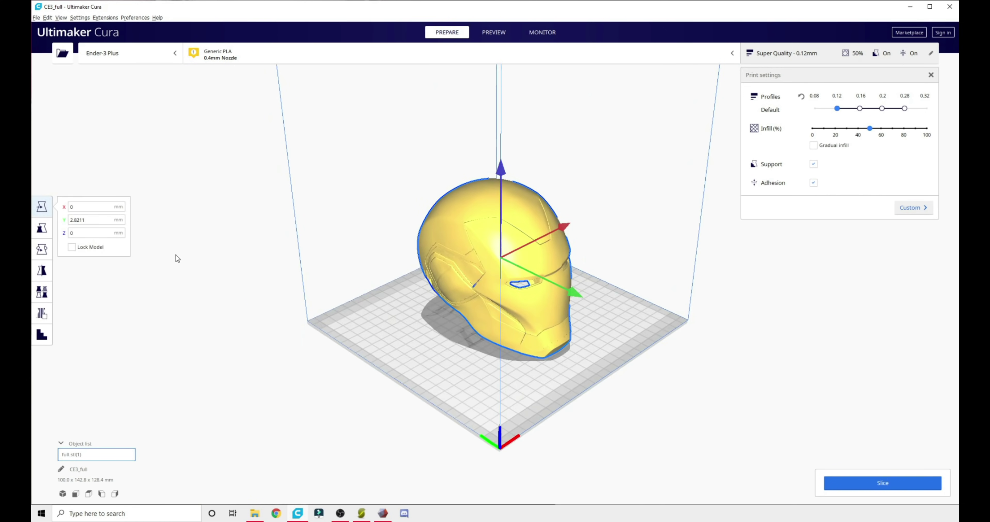
{"action": "right_click_drag", "start_coordinate": [554, 232], "coordinate": [544, 297]}
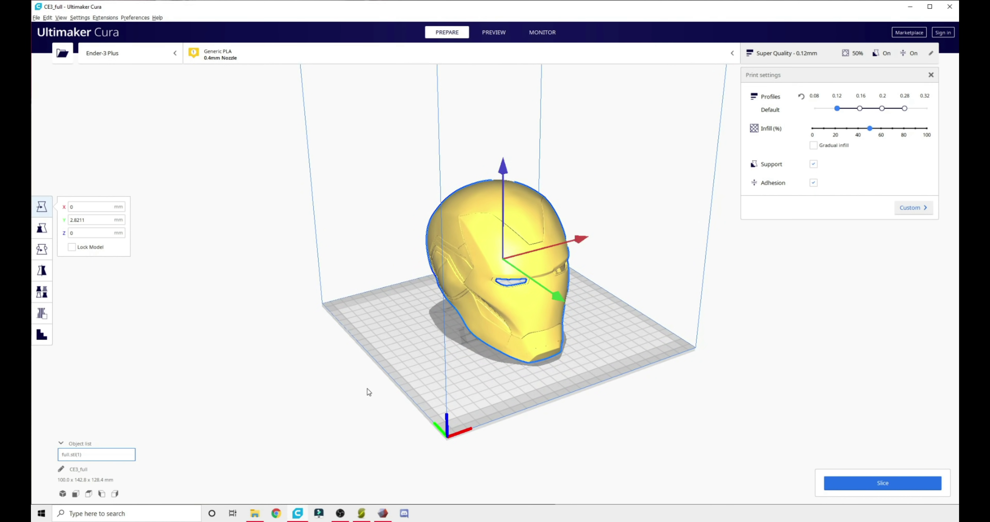
{"action": "key", "text": "Delete"}
Load the faceplate model from the Iron_Man_Mark_85_From_AvengersEndgame files folder onto the build plate.
{"action": "left_click", "coordinate": [257, 516]}
{"action": "left_click", "coordinate": [709, 261]}
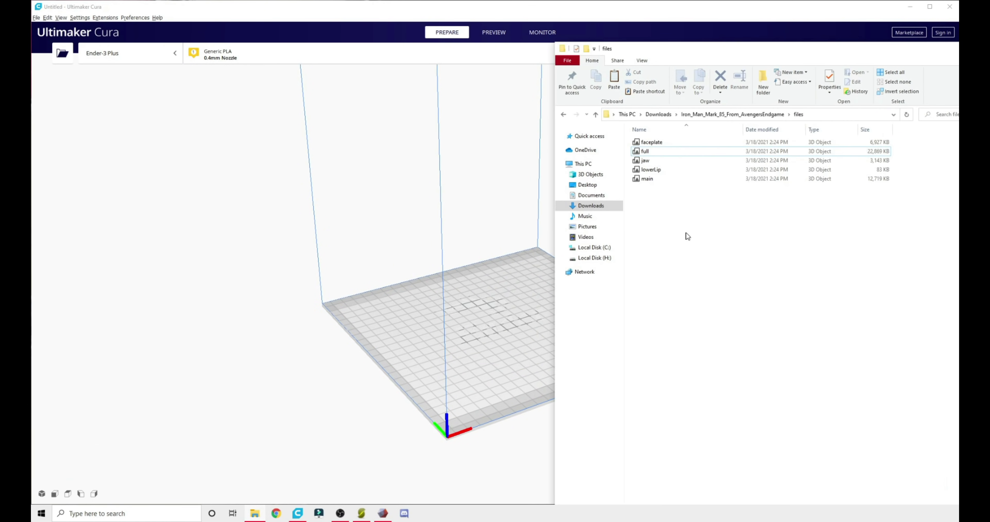
{"action": "left_click_drag", "start_coordinate": [651, 143], "coordinate": [423, 327]}
{"action": "left_click", "coordinate": [369, 356]}
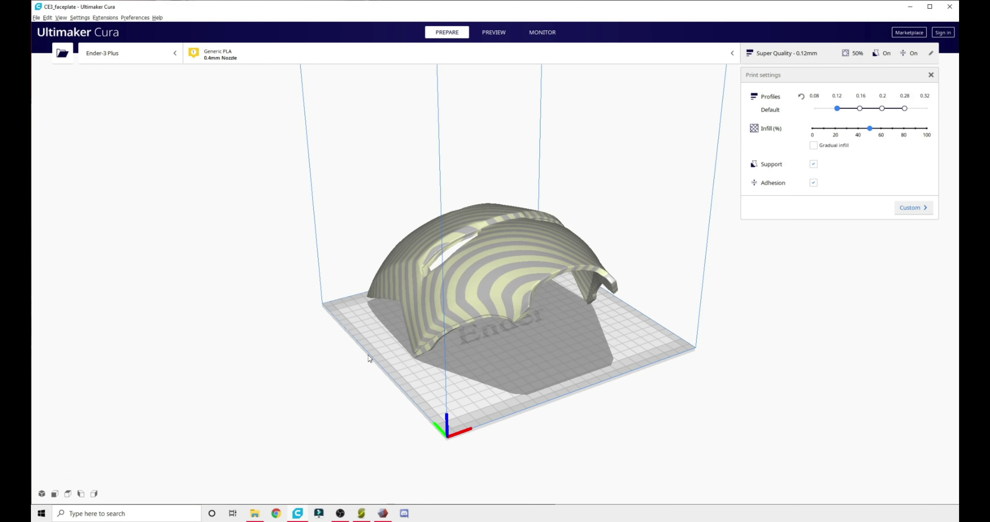
{"action": "right_click_drag", "start_coordinate": [446, 364], "coordinate": [446, 331]}
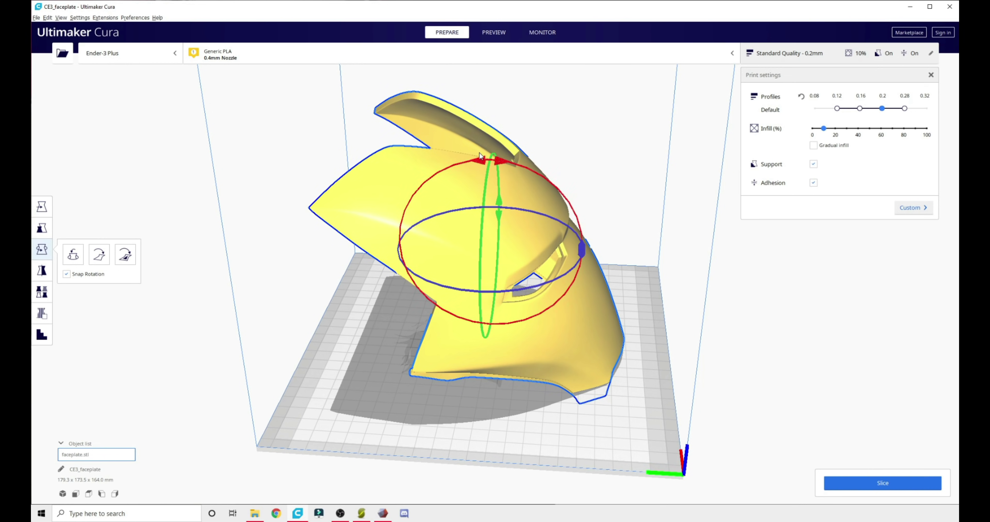
Rotate the upright faceplate to lie face up and switch the printer to the CR-10S.
{"action": "mouse_move", "coordinate": [483, 160]}
{"action": "left_mouse_down"}
{"action": "mouse_move", "coordinate": [436, 261]}
{"action": "mouse_move", "coordinate": [446, 249]}
{"action": "left_mouse_up"}
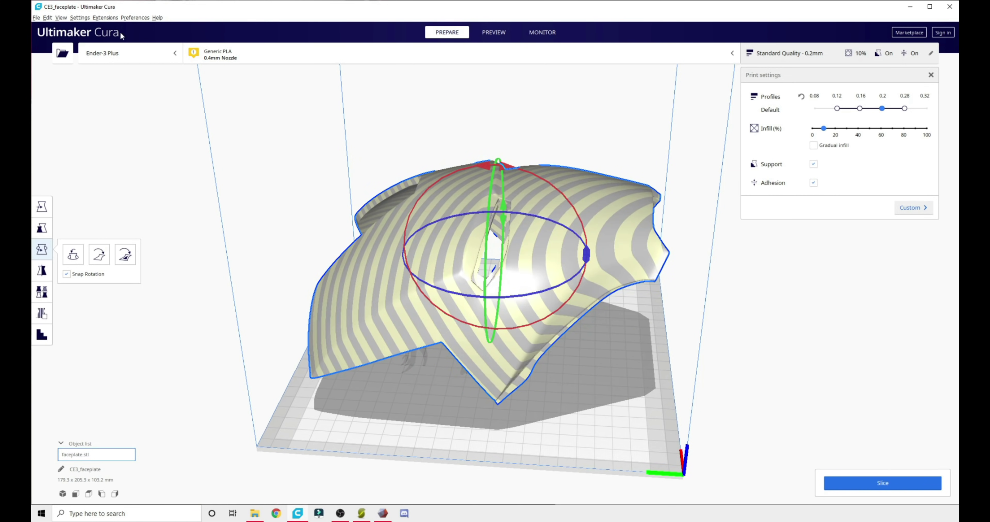
{"action": "left_click", "coordinate": [127, 53]}
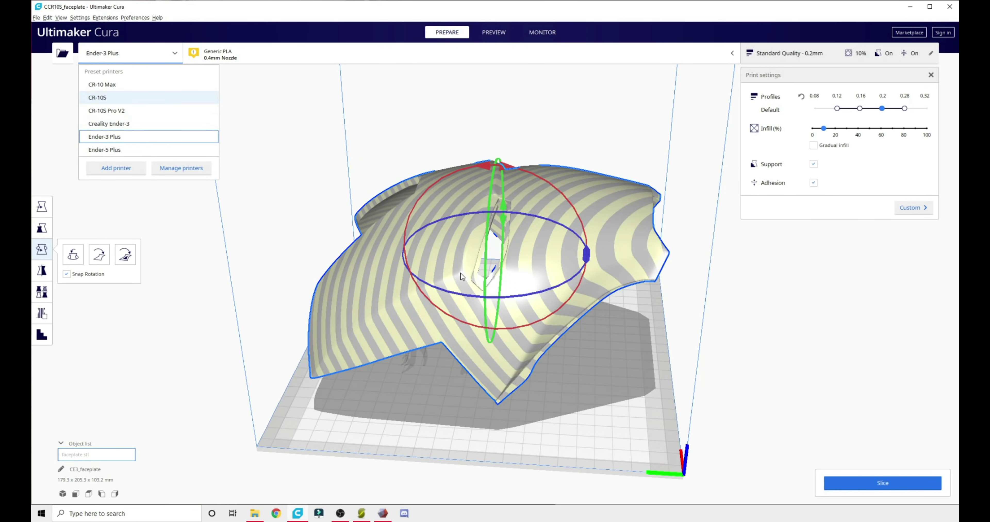
{"action": "left_click", "coordinate": [97, 97]}
{"action": "right_click_drag", "start_coordinate": [525, 163], "coordinate": [515, 238]}
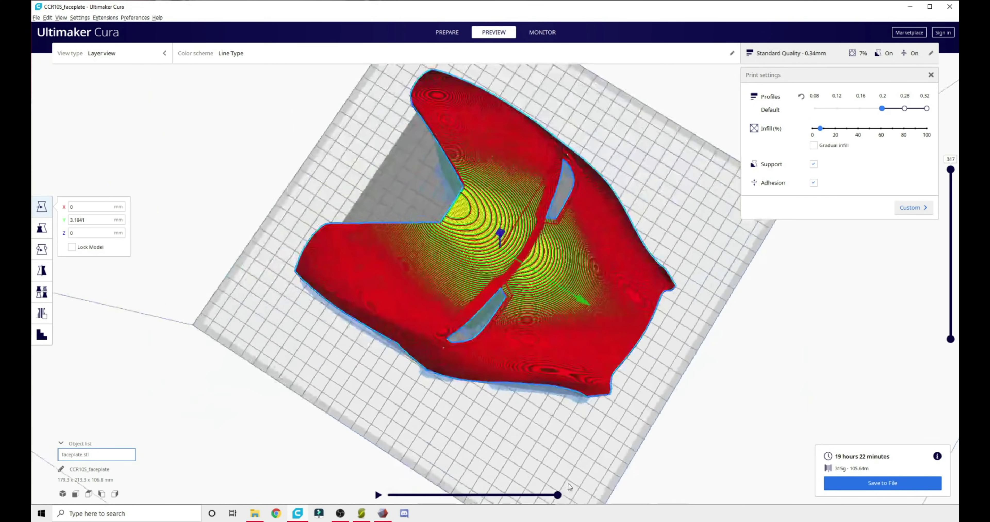
Examine the sliced face-up faceplate up close in the layer preview, including its forehead surface and top layer.
{"action": "right_click_drag", "start_coordinate": [570, 487], "coordinate": [497, 374]}
{"action": "scroll", "coordinate": [498, 376], "scroll_direction": "up", "scroll_amount": 10}
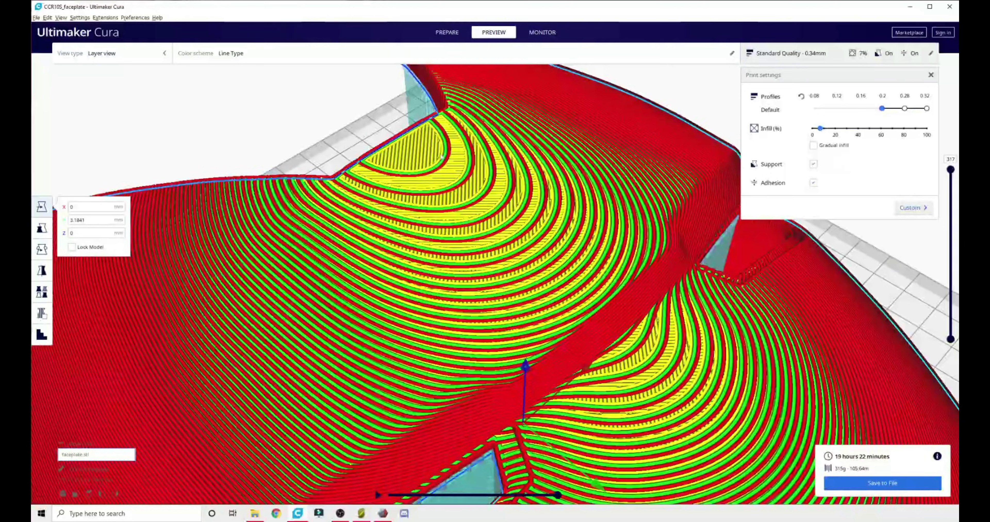
{"action": "scroll", "coordinate": [608, 350], "scroll_direction": "down", "scroll_amount": 5}
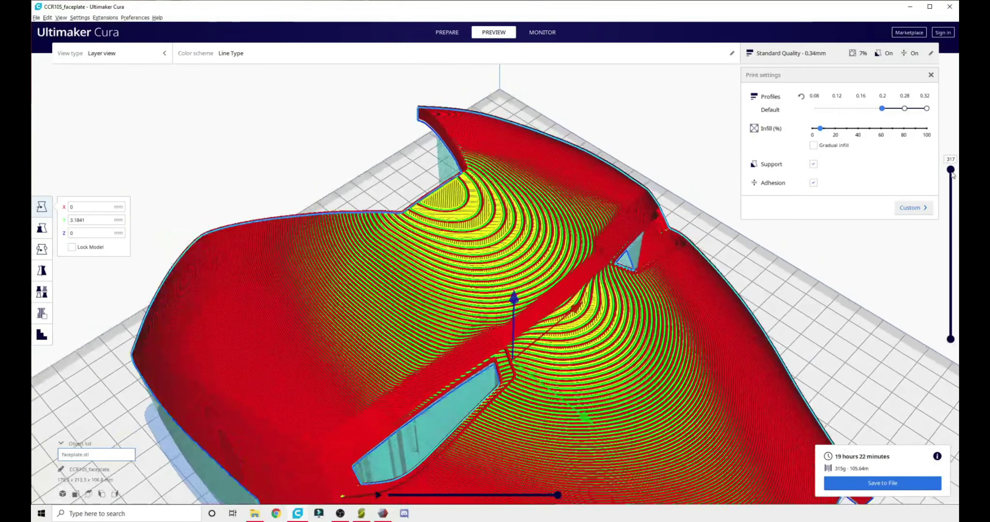
{"action": "mouse_move", "coordinate": [951, 170]}
{"action": "left_mouse_down"}
{"action": "mouse_move", "coordinate": [951, 313]}
{"action": "mouse_move", "coordinate": [951, 169]}
{"action": "left_mouse_up"}
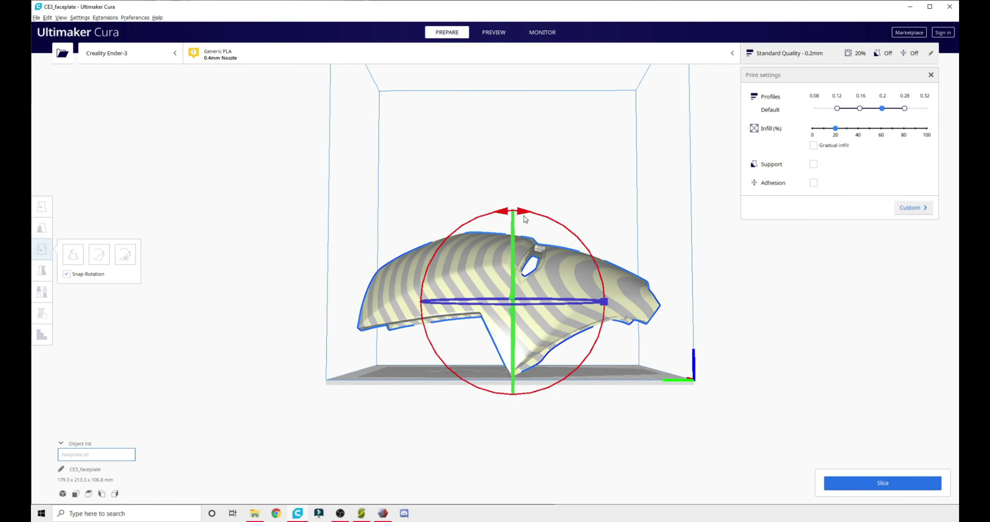
Stand the faceplate upright on its chin on the Ender-3 plate, tilting it slightly with snap rotation off, and slice it.
{"action": "left_click_drag", "start_coordinate": [523, 217], "coordinate": [636, 320]}
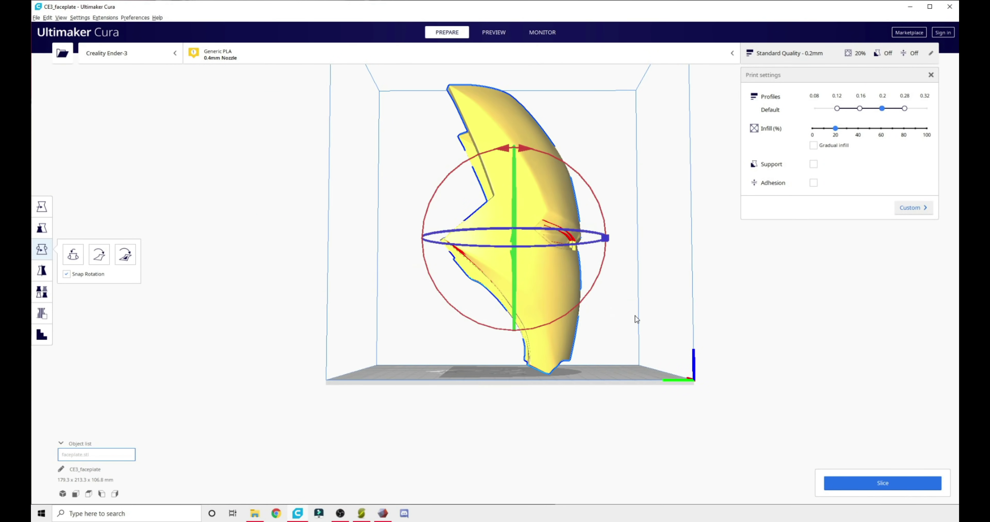
{"action": "right_click_drag", "start_coordinate": [623, 311], "coordinate": [516, 353]}
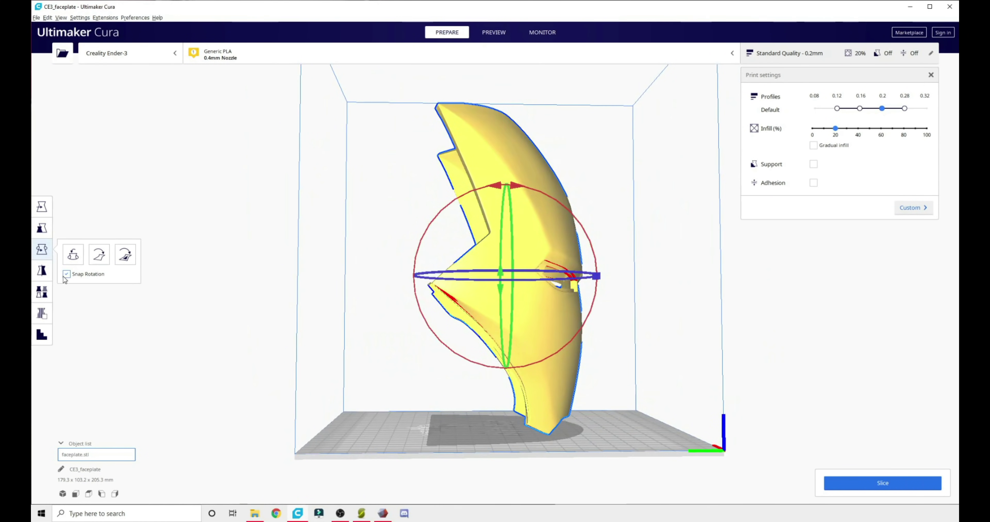
{"action": "left_click_drag", "start_coordinate": [515, 188], "coordinate": [543, 192]}
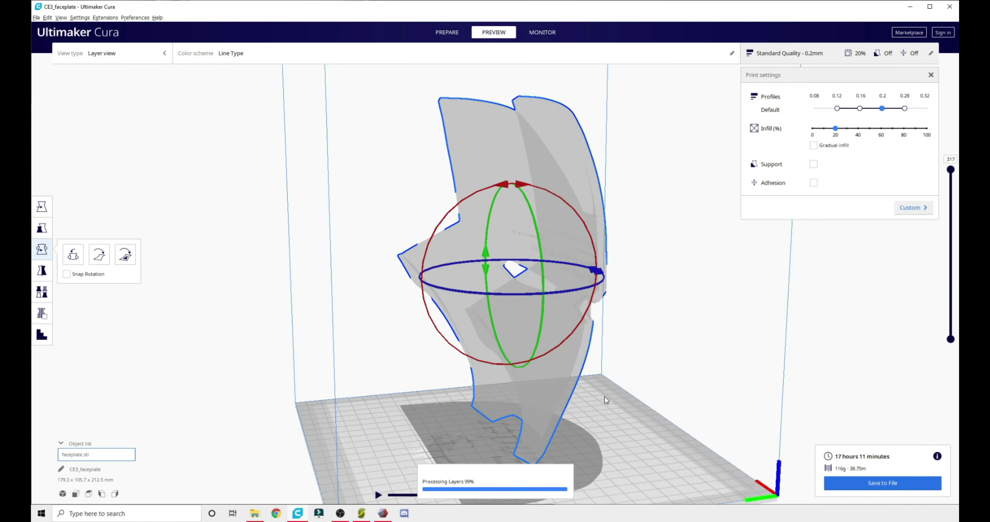
Inspect the unsupported faceplate's layer preview around the eyes and chin tip, lowering the displayed layer to see where the print starts.
{"action": "right_click_drag", "start_coordinate": [616, 403], "coordinate": [563, 373]}
{"action": "scroll", "coordinate": [504, 395], "scroll_direction": "up", "scroll_amount": 5}
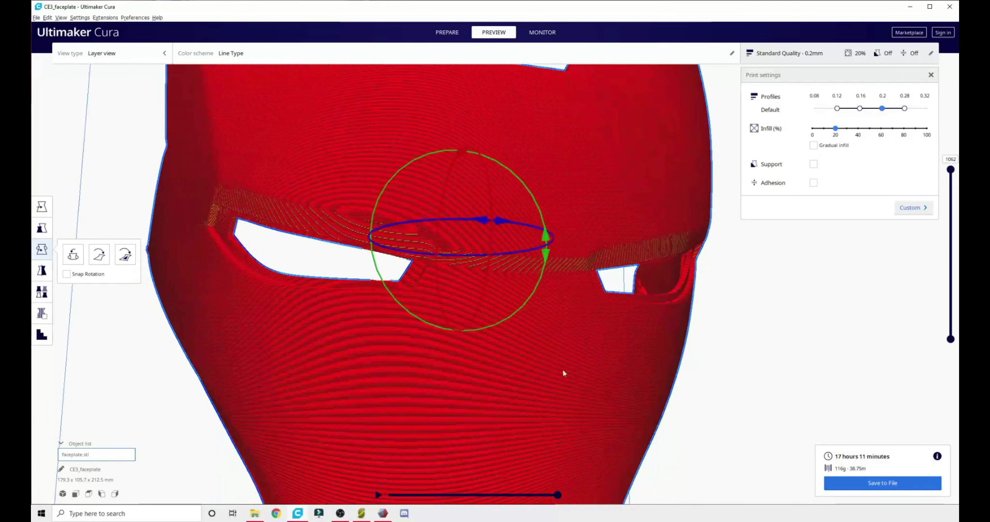
{"action": "right_click_drag", "start_coordinate": [415, 307], "coordinate": [546, 363]}
{"action": "scroll", "coordinate": [526, 450], "scroll_direction": "up", "scroll_amount": 5}
{"action": "right_click_drag", "start_coordinate": [526, 451], "coordinate": [515, 315]}
{"action": "left_click", "coordinate": [504, 279]}
{"action": "right_click_drag", "start_coordinate": [498, 233], "coordinate": [499, 238]}
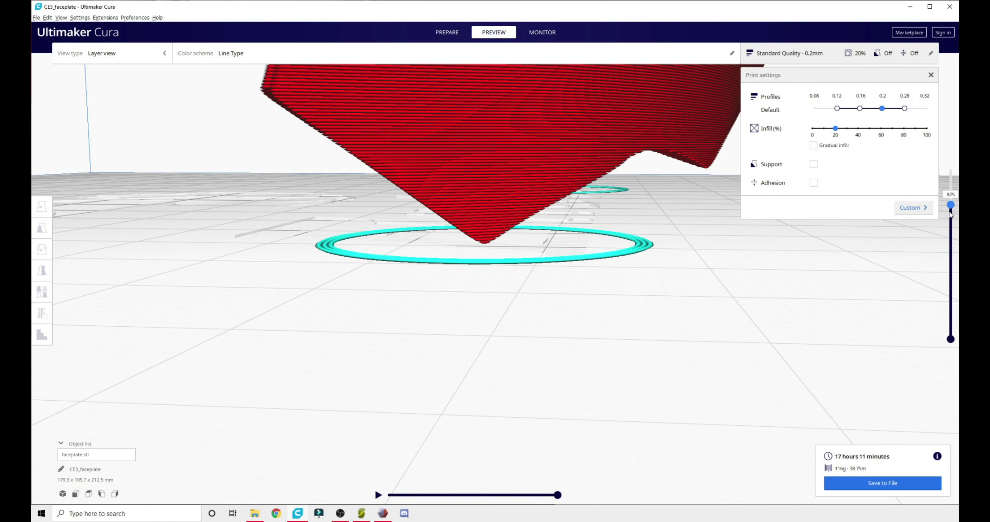
{"action": "left_click_drag", "start_coordinate": [944, 297], "coordinate": [940, 332]}
Enable support and build plate adhesion for the upright faceplate and re-slice it.
{"action": "left_click", "coordinate": [814, 164]}
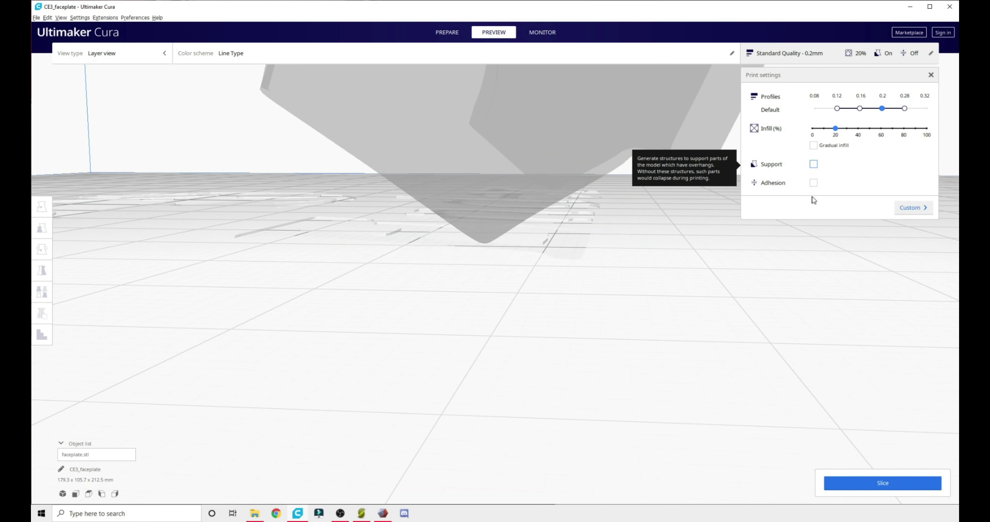
{"action": "left_click", "coordinate": [814, 184]}
{"action": "right_click_drag", "start_coordinate": [442, 378], "coordinate": [447, 337]}
{"action": "scroll", "coordinate": [488, 384], "scroll_direction": "up", "scroll_amount": 6}
{"action": "right_click_drag", "start_coordinate": [487, 368], "coordinate": [469, 265]}
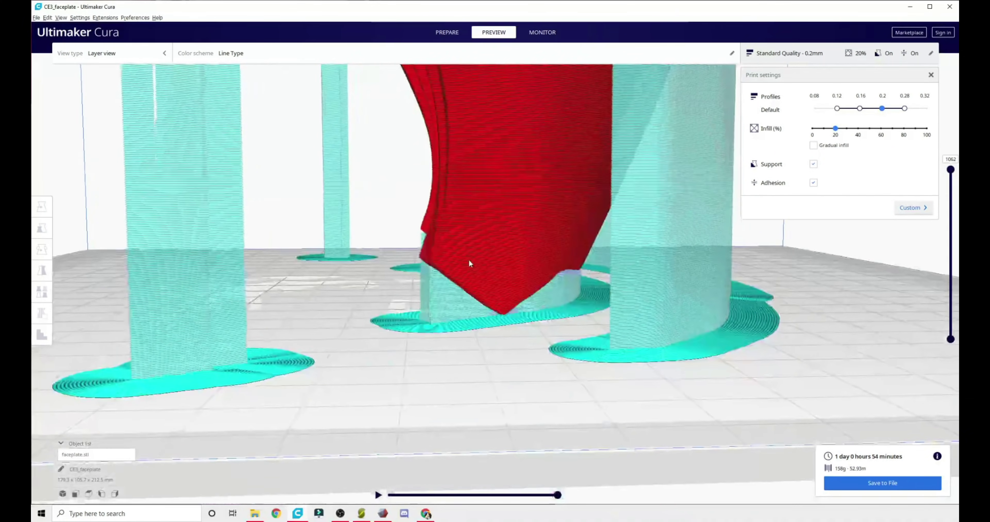
Examine the supported chin tip and step the layer preview down to layer 1 to check the brim contact areas.
{"action": "scroll", "coordinate": [536, 426], "scroll_direction": "up", "scroll_amount": 6}
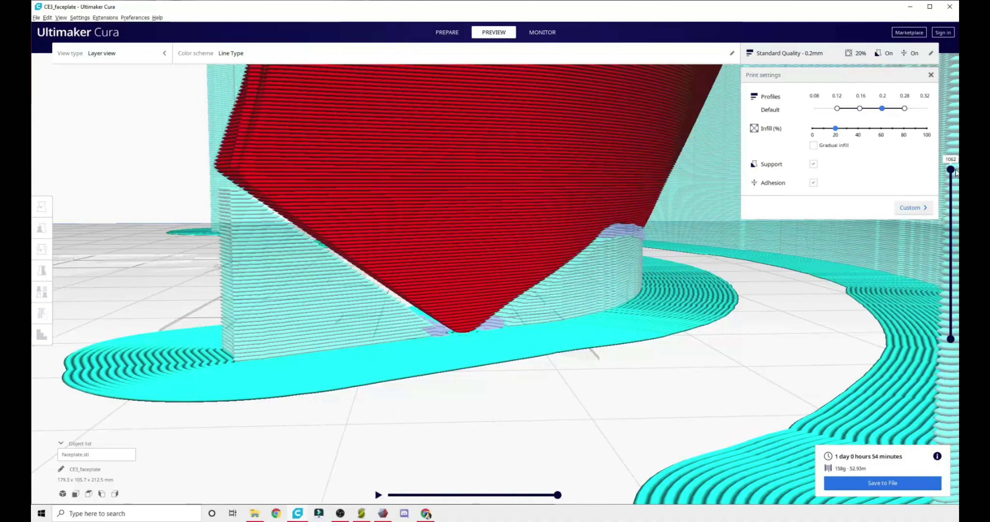
{"action": "left_click_drag", "start_coordinate": [953, 169], "coordinate": [951, 327]}
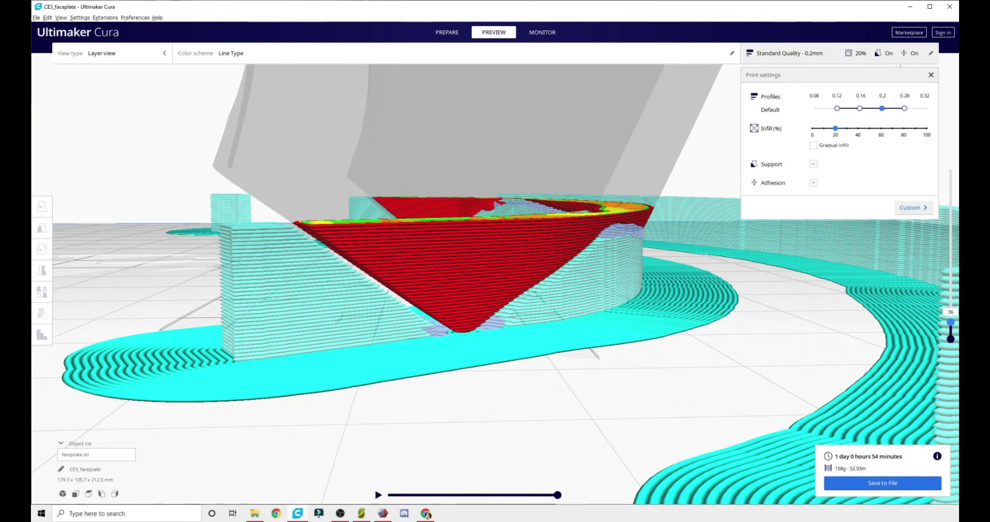
{"action": "left_click_drag", "start_coordinate": [951, 323], "coordinate": [950, 327]}
{"action": "scroll", "coordinate": [426, 403], "scroll_direction": "down", "scroll_amount": 10}
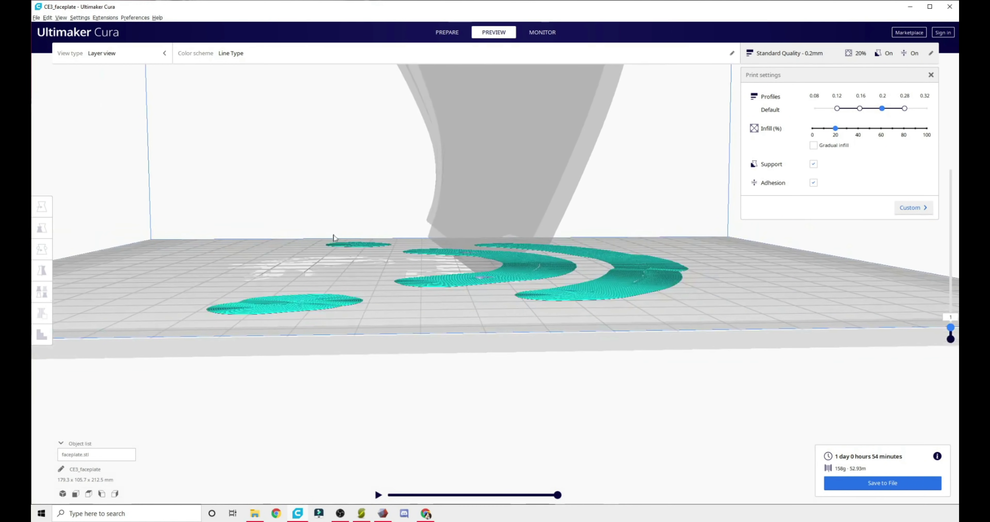
{"action": "scroll", "coordinate": [591, 319], "scroll_direction": "up", "scroll_amount": 10}
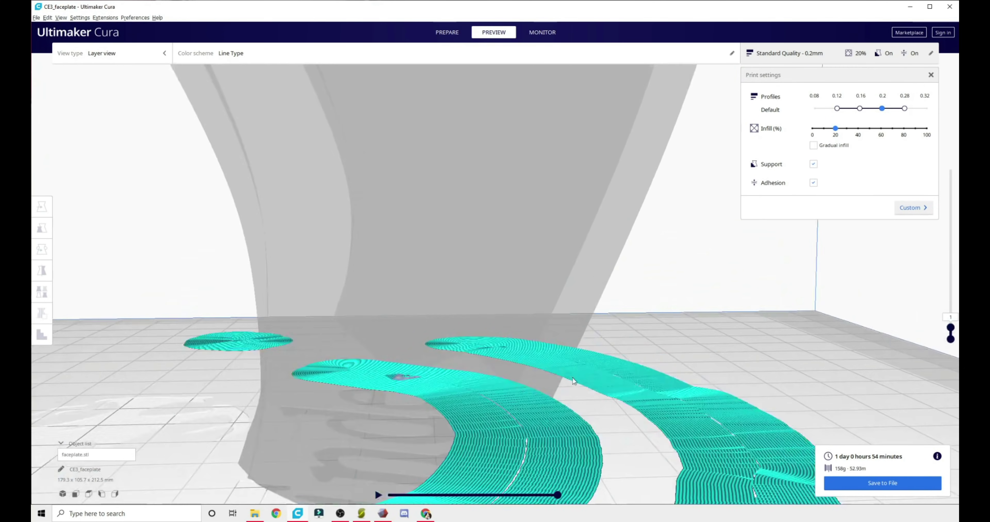
{"action": "scroll", "coordinate": [614, 336], "scroll_direction": "up", "scroll_amount": 2}
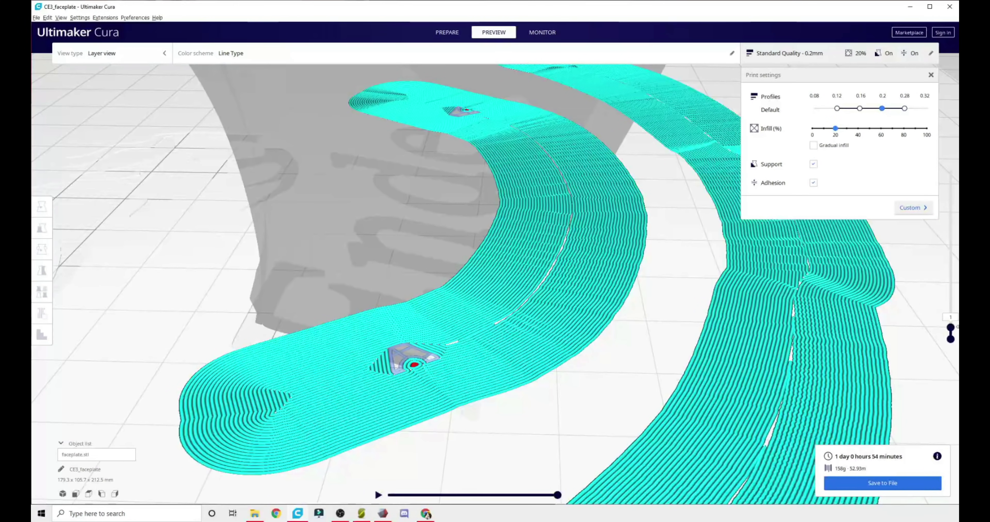
Raise the layer preview through layers 223 and 486 to the top to examine how the supports carry the faceplate.
{"action": "left_click_drag", "start_coordinate": [951, 328], "coordinate": [951, 294]}
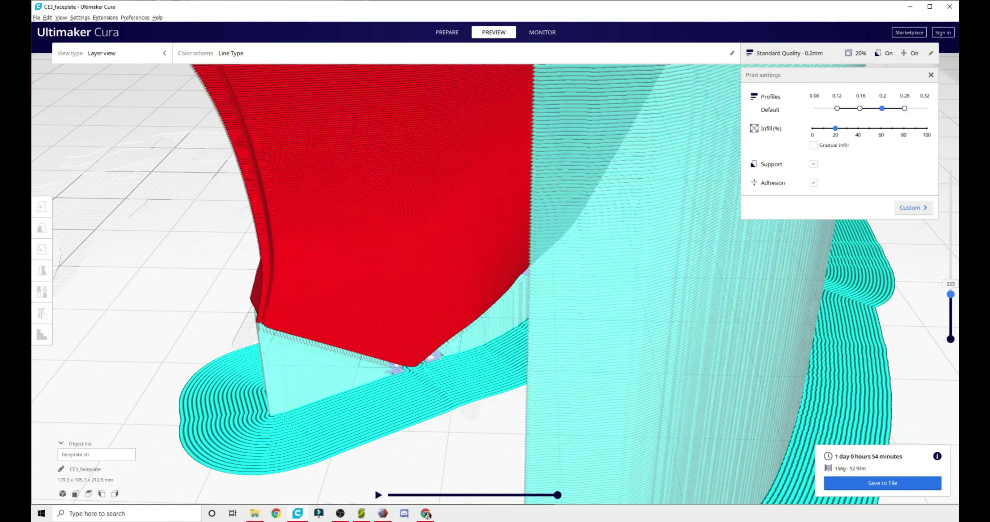
{"action": "scroll", "coordinate": [590, 327], "scroll_direction": "down", "scroll_amount": 12}
{"action": "middle_click_drag", "start_coordinate": [590, 327], "coordinate": [592, 407]}
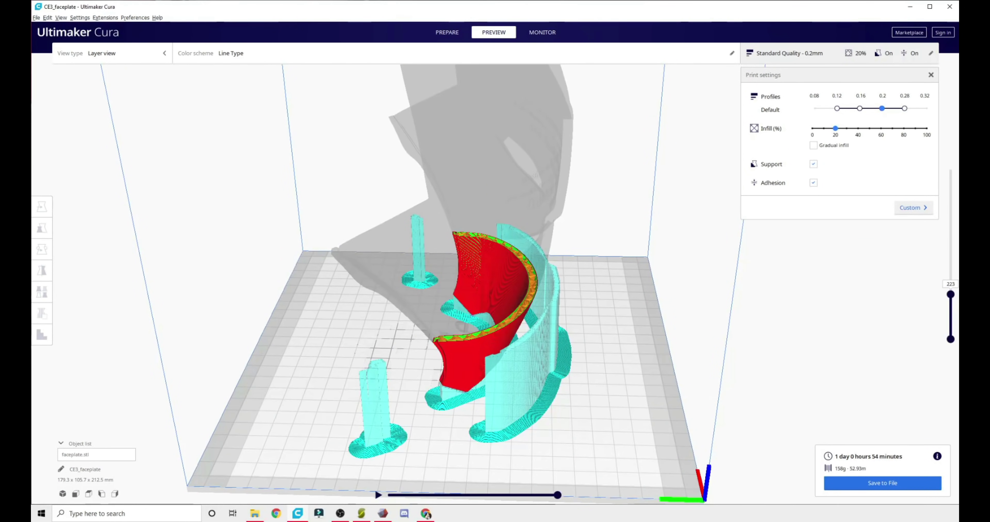
{"action": "left_click_drag", "start_coordinate": [951, 294], "coordinate": [951, 255]}
{"action": "right_click_drag", "start_coordinate": [264, 392], "coordinate": [359, 247]}
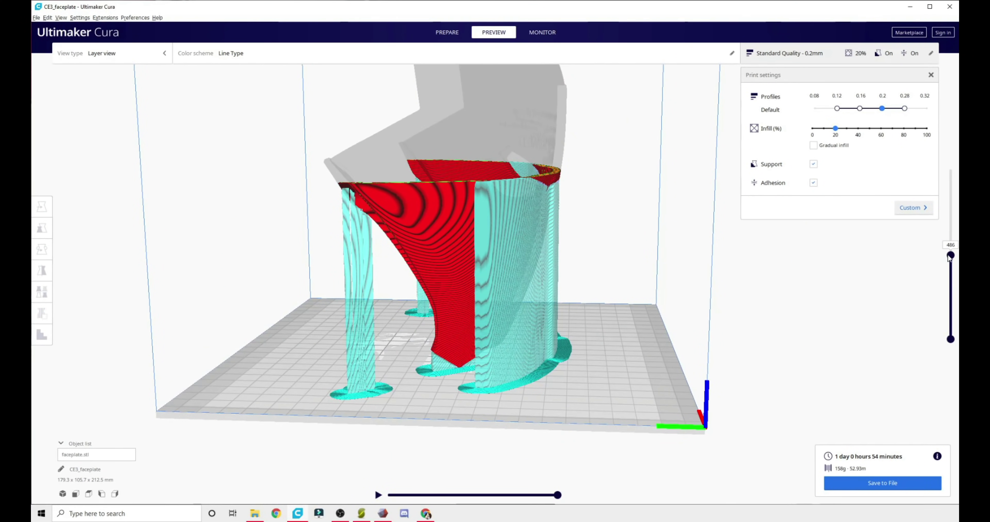
{"action": "left_click_drag", "start_coordinate": [951, 255], "coordinate": [951, 169]}
{"action": "scroll", "coordinate": [579, 304], "scroll_direction": "down", "scroll_amount": 3}
{"action": "middle_click_drag", "start_coordinate": [579, 303], "coordinate": [565, 417]}
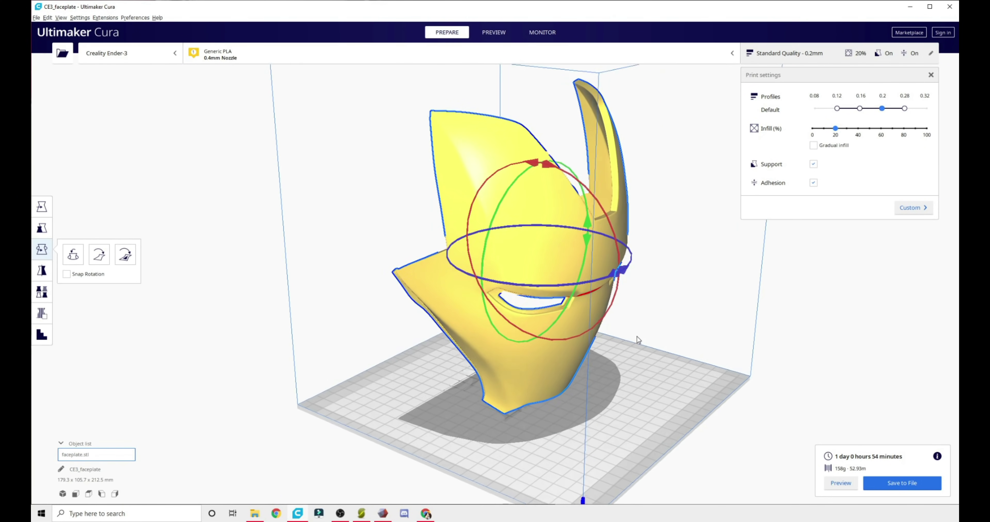
{"action": "right_click_drag", "start_coordinate": [639, 342], "coordinate": [638, 328]}
{"action": "scroll", "coordinate": [638, 317], "scroll_direction": "up", "scroll_amount": 1}
{"action": "middle_click_drag", "start_coordinate": [649, 317], "coordinate": [638, 337]}
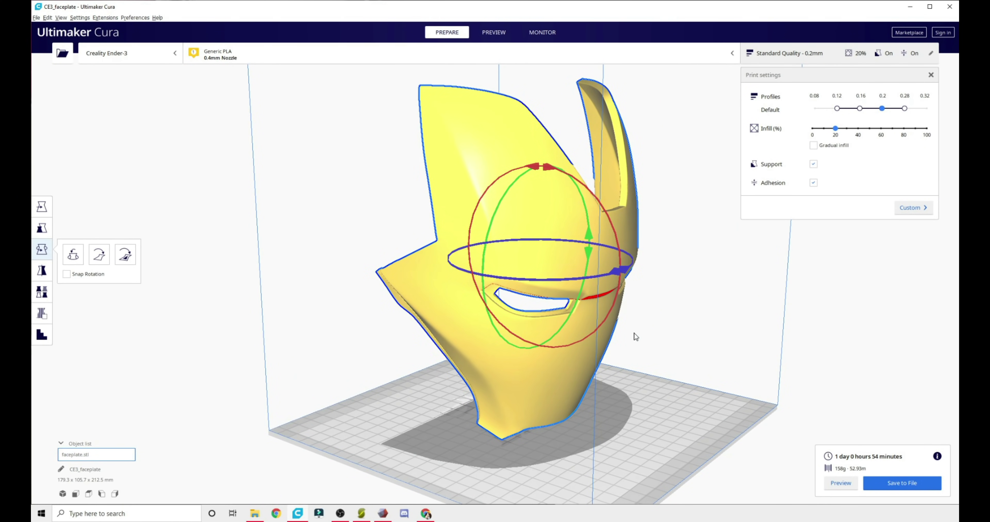
{"action": "right_click_drag", "start_coordinate": [648, 365], "coordinate": [632, 363]}
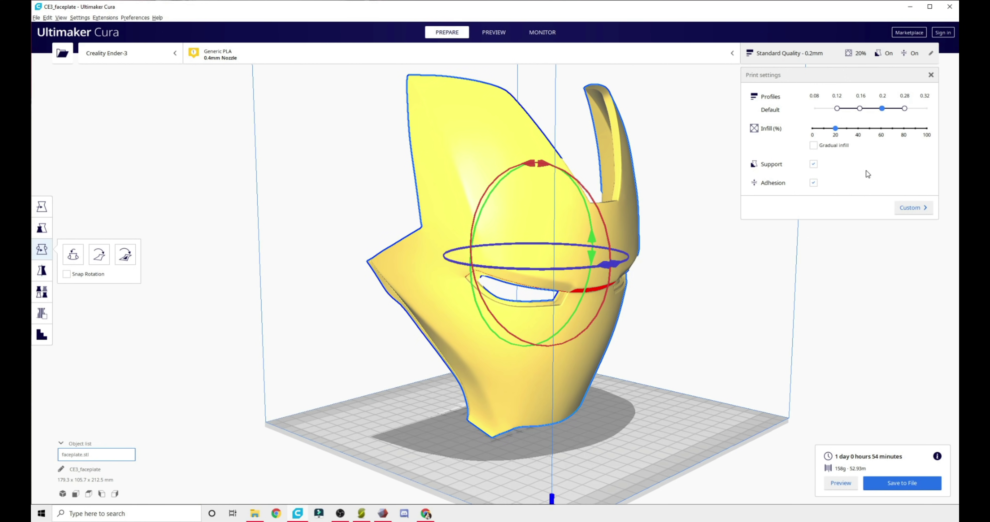
{"action": "right_click_drag", "start_coordinate": [688, 268], "coordinate": [715, 318]}
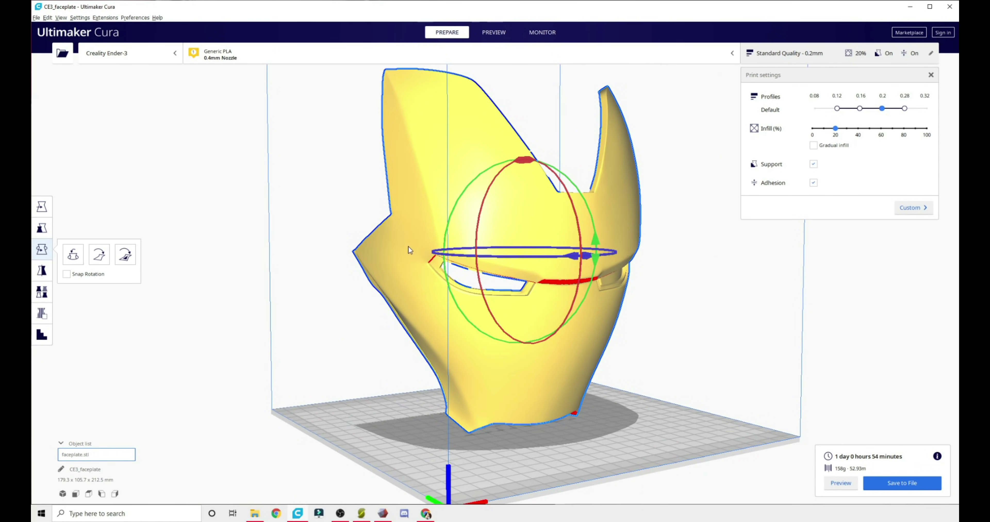
Show the custom print settings, search for "support den" to review the support density settings, and clear the search.
{"action": "left_click", "coordinate": [918, 213]}
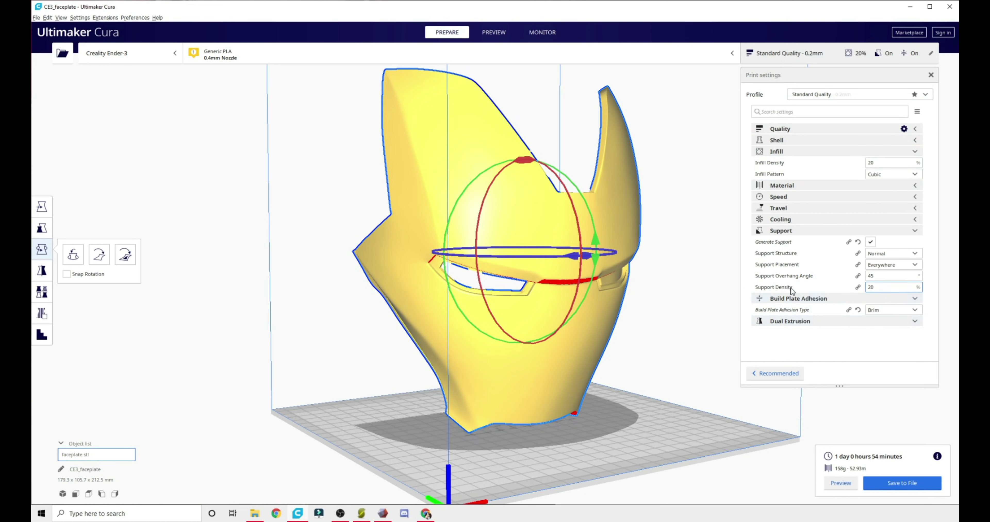
{"action": "left_click", "coordinate": [785, 112]}
{"action": "type", "text": "support den"}
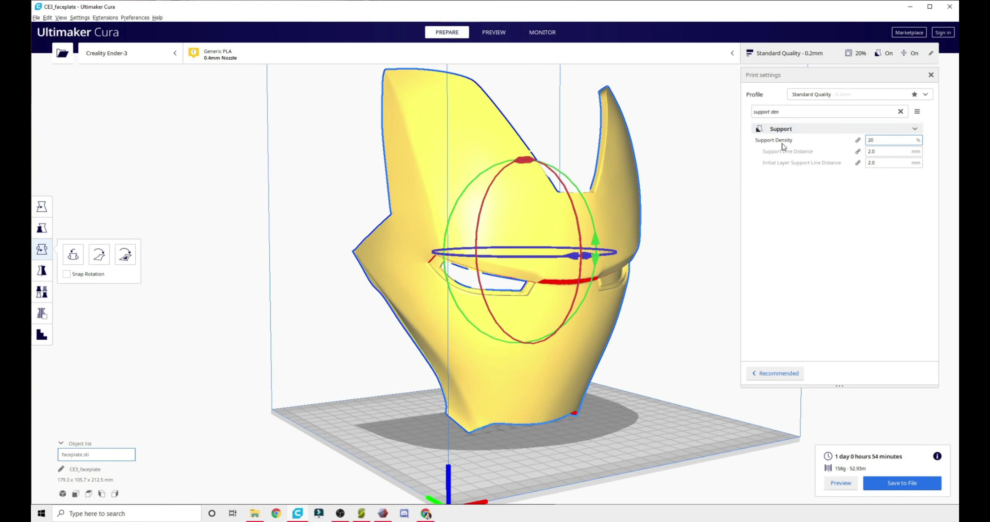
{"action": "right_click", "coordinate": [782, 144]}
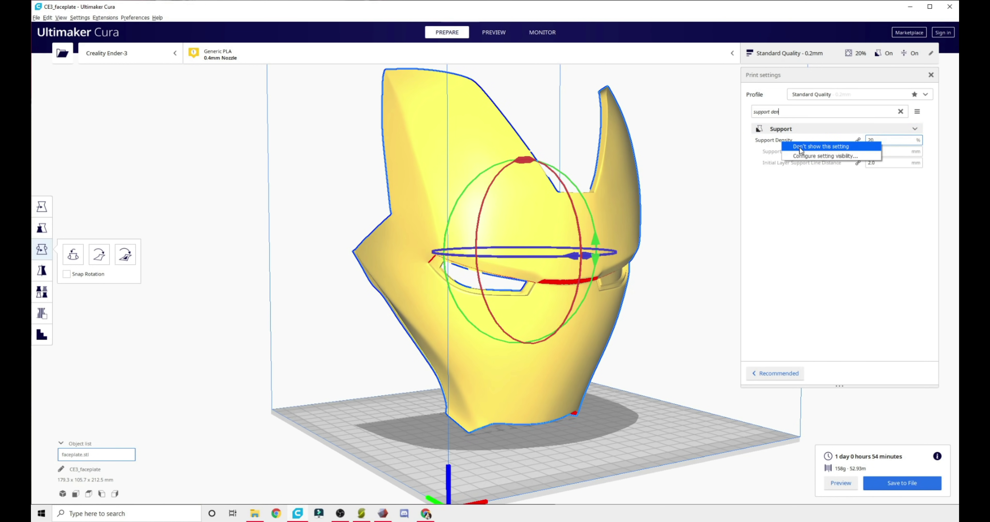
{"action": "left_click", "coordinate": [778, 152]}
{"action": "right_click", "coordinate": [778, 152]}
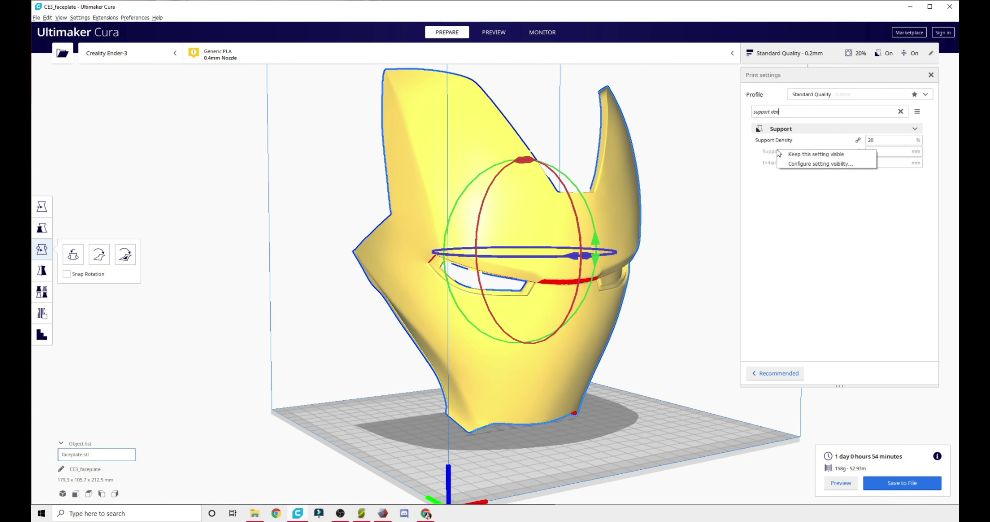
{"action": "left_click", "coordinate": [861, 139]}
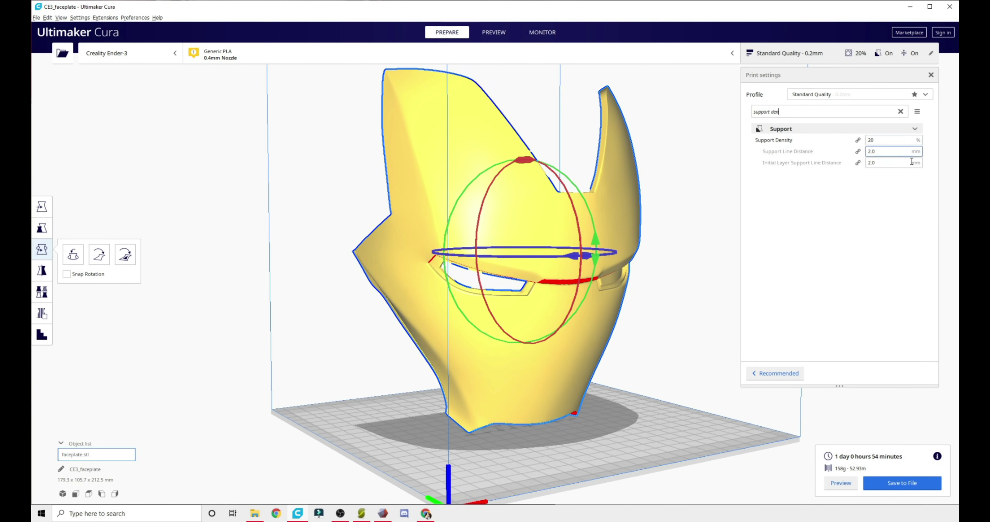
{"action": "left_click_drag", "start_coordinate": [779, 111], "coordinate": [752, 109]}
{"action": "key", "text": "BackSpace"}
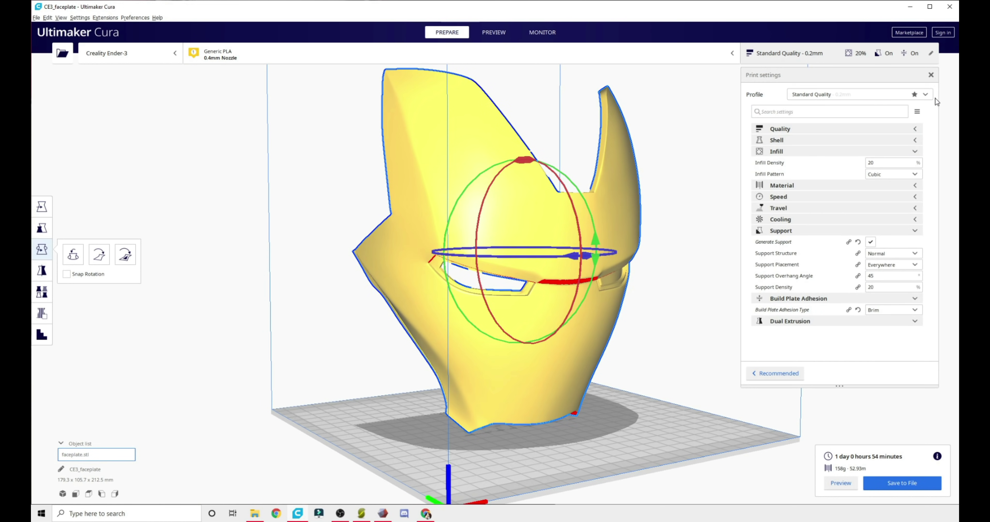
Review the available profiles and setting visibility presets, and collapse the Infill category.
{"action": "left_click", "coordinate": [926, 95]}
{"action": "left_click", "coordinate": [926, 95]}
{"action": "left_click", "coordinate": [917, 112]}
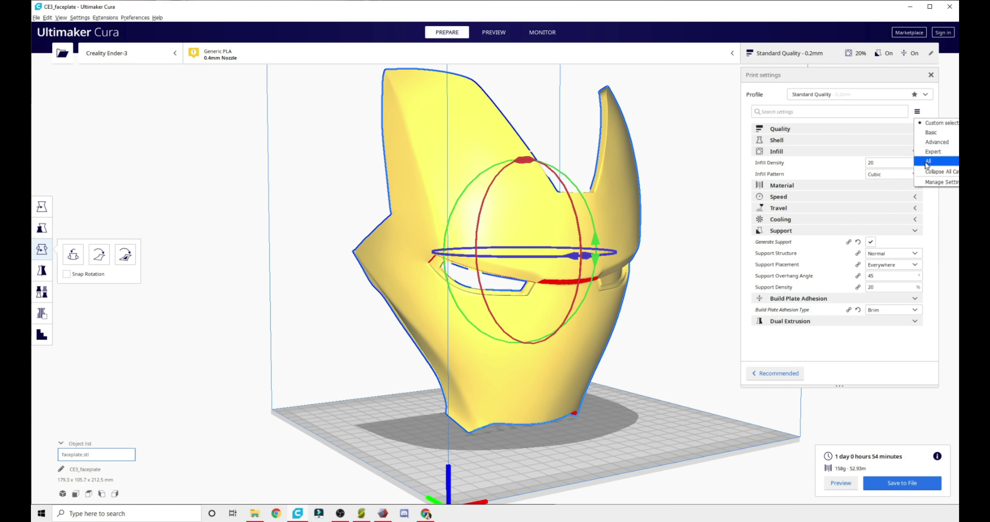
{"action": "left_click", "coordinate": [918, 114]}
{"action": "left_click", "coordinate": [917, 153]}
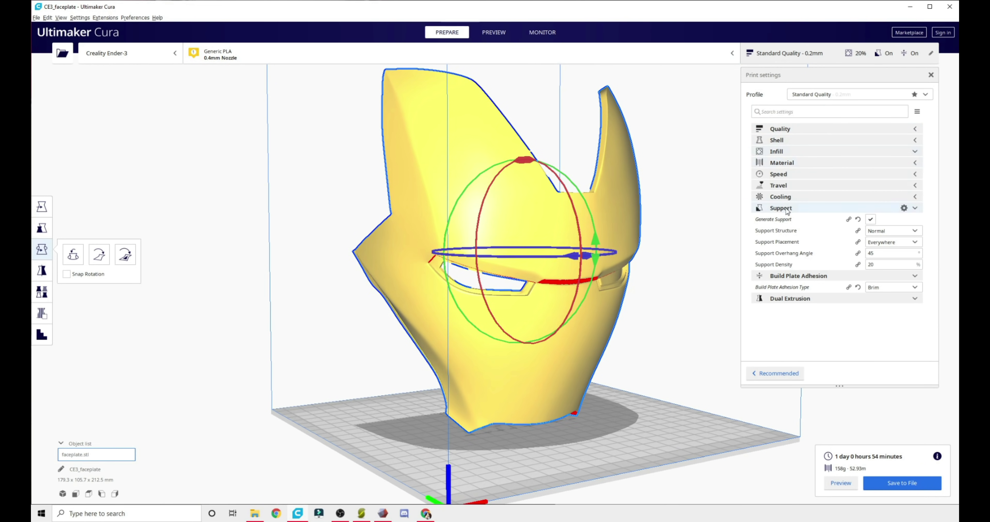
Check the quality profile choices and compare the recommended print settings with the custom ones.
{"action": "left_click", "coordinate": [928, 96]}
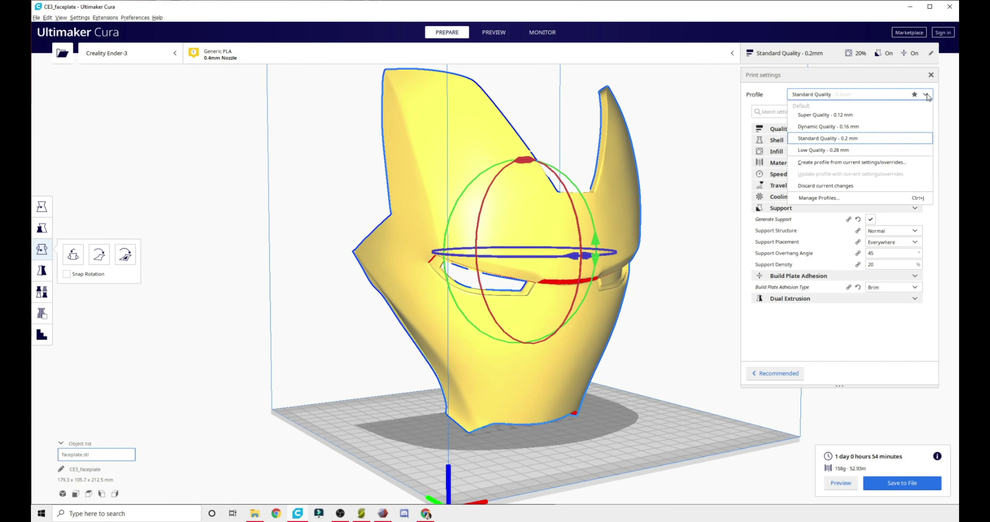
{"action": "left_click", "coordinate": [927, 96]}
{"action": "left_click", "coordinate": [772, 376]}
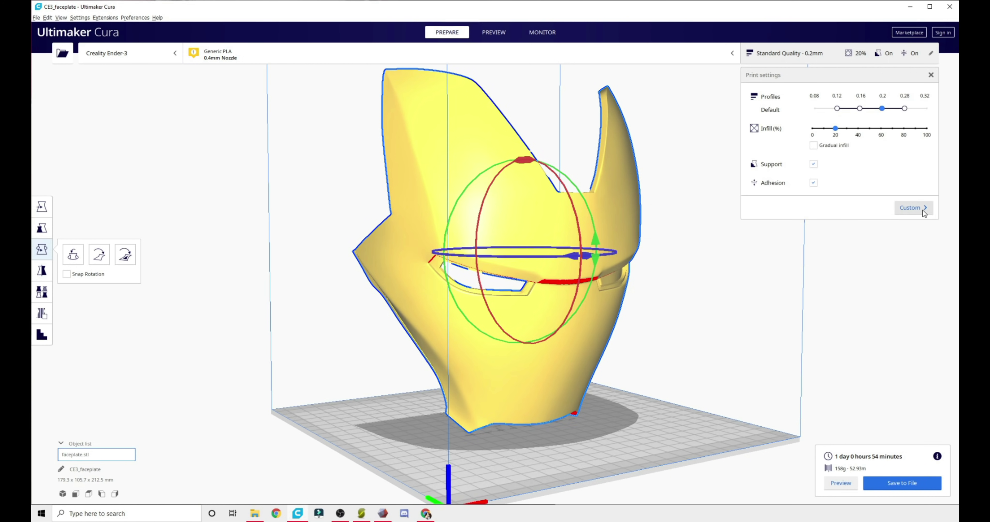
{"action": "left_click", "coordinate": [913, 208]}
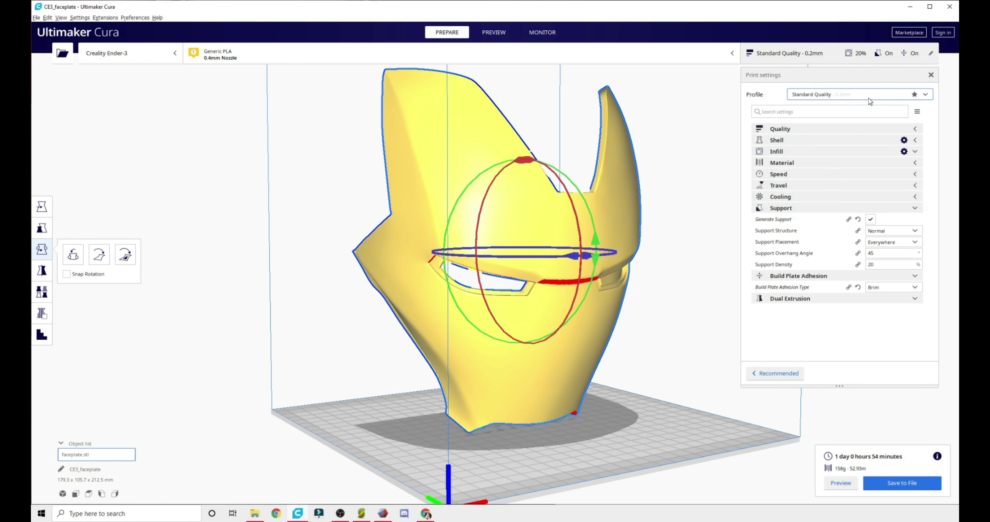
Show the layer height setting, switch to the Dynamic Quality 0.16 mm profile and discard the customized settings.
{"action": "left_click", "coordinate": [927, 96]}
{"action": "left_click", "coordinate": [755, 144]}
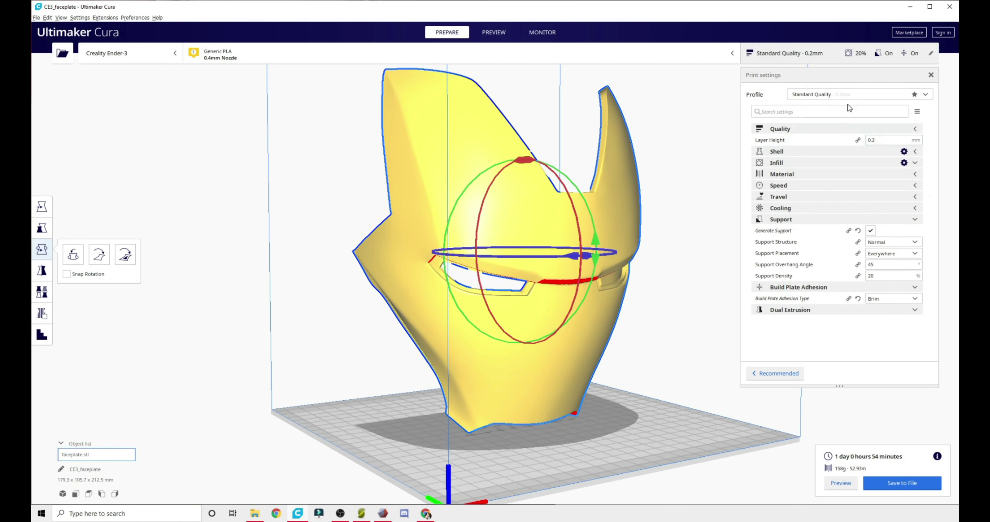
{"action": "left_click", "coordinate": [925, 94]}
{"action": "left_click", "coordinate": [851, 127]}
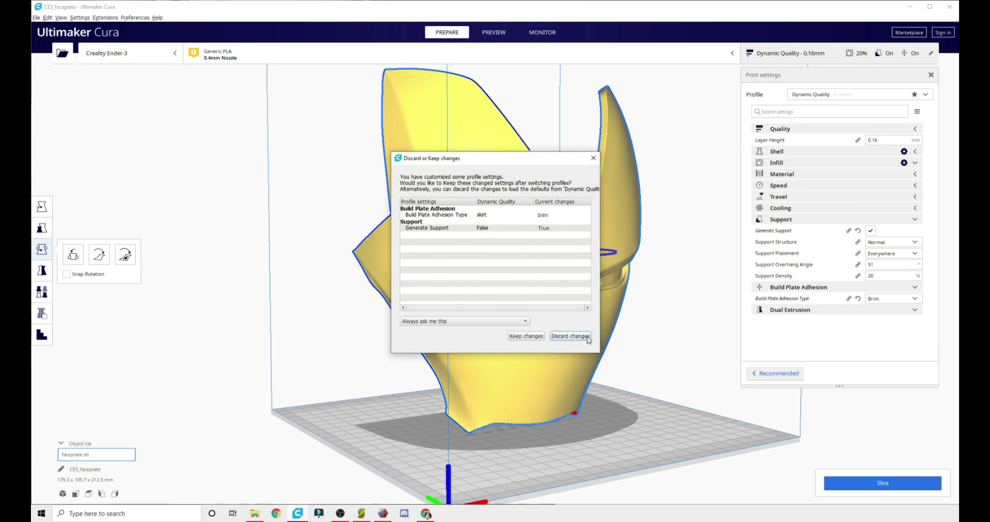
{"action": "left_click", "coordinate": [570, 336]}
Try the Super Quality 0.12 mm profile, and switch back to Standard Quality 0.2 mm.
{"action": "left_click", "coordinate": [926, 95]}
{"action": "left_click", "coordinate": [917, 115]}
{"action": "left_click", "coordinate": [925, 94]}
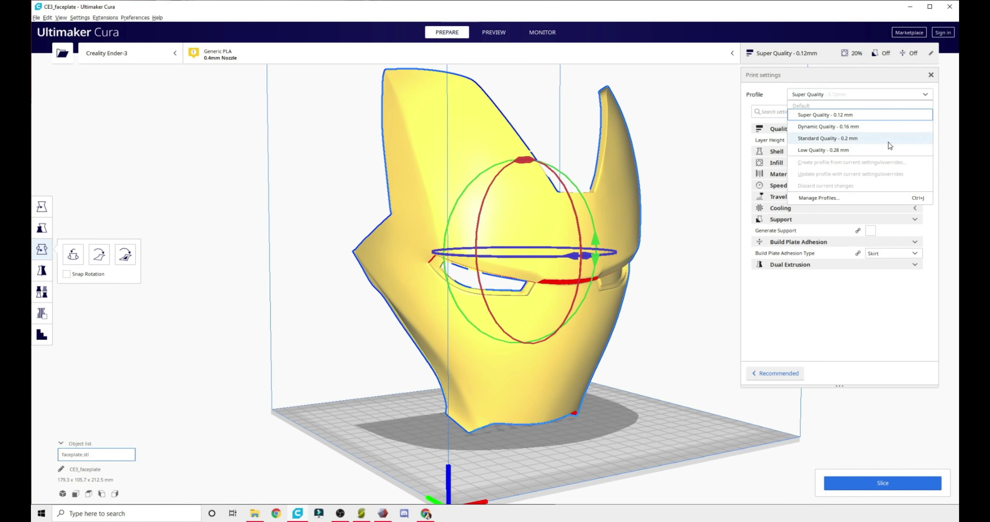
{"action": "left_click", "coordinate": [827, 142]}
{"action": "left_click", "coordinate": [929, 94]}
{"action": "left_click", "coordinate": [919, 137]}
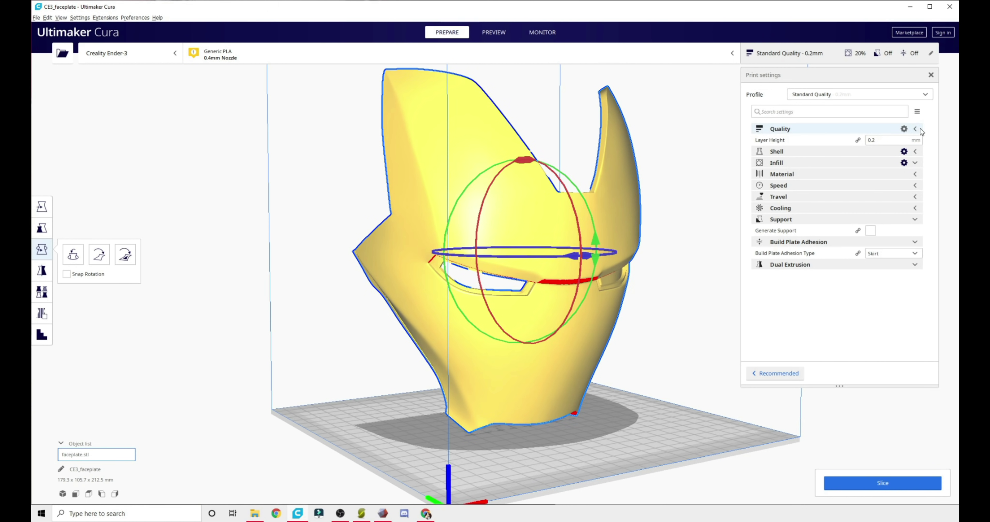
Switch the print profile to Low Quality 0.28 mm.
{"action": "left_click", "coordinate": [927, 95]}
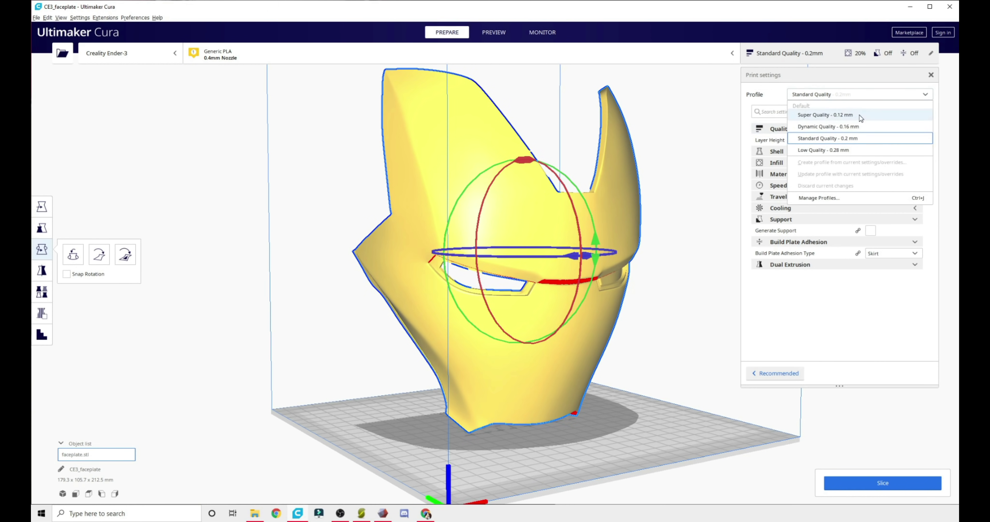
{"action": "left_click", "coordinate": [927, 95]}
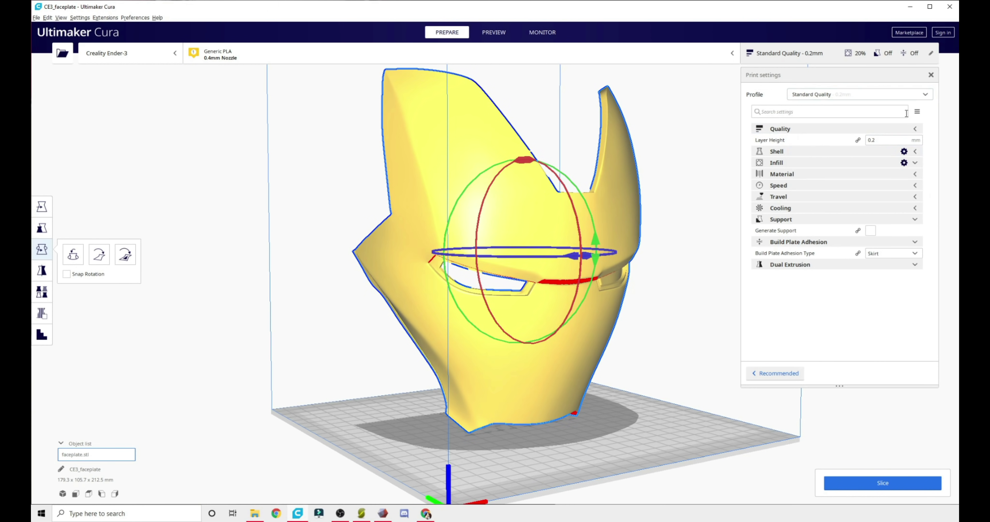
{"action": "left_click", "coordinate": [929, 95]}
{"action": "left_click", "coordinate": [853, 152]}
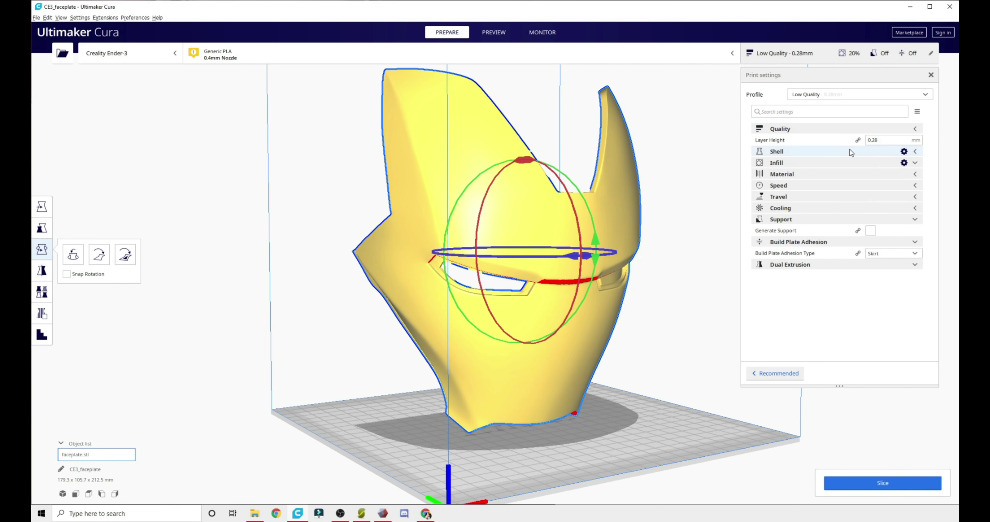
Try a layer height of 0.3 mm and set it back to 0.28 mm.
{"action": "left_click", "coordinate": [892, 141]}
{"action": "key", "text": "BackSpace"}
{"action": "key", "text": "BackSpace"}
{"action": "type", "text": "3"}
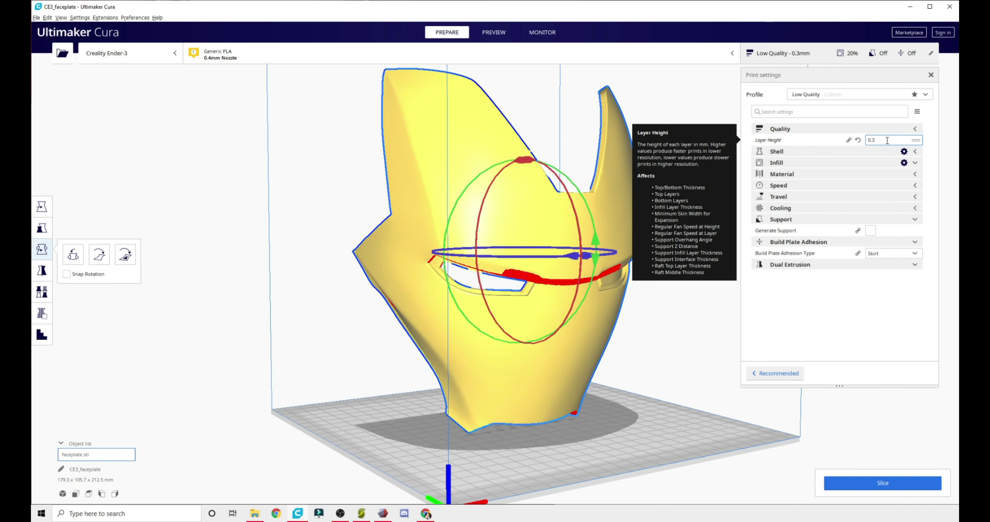
{"action": "key", "text": "BackSpace"}
{"action": "type", "text": "28"}
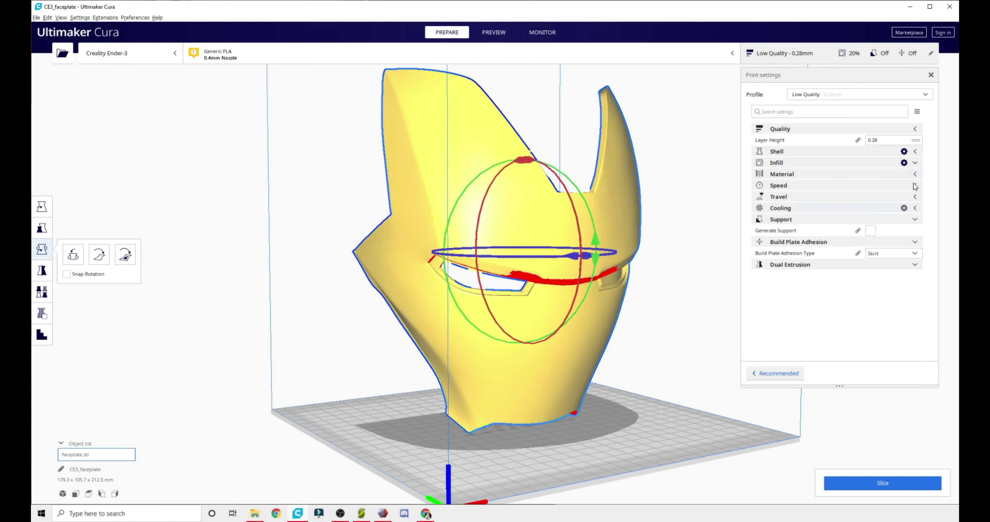
Collapse the Quality category and review the Shell category's wall and top/bottom thickness settings.
{"action": "left_click", "coordinate": [917, 129]}
{"action": "left_click", "coordinate": [917, 130]}
{"action": "left_click", "coordinate": [917, 130]}
{"action": "left_click", "coordinate": [916, 140]}
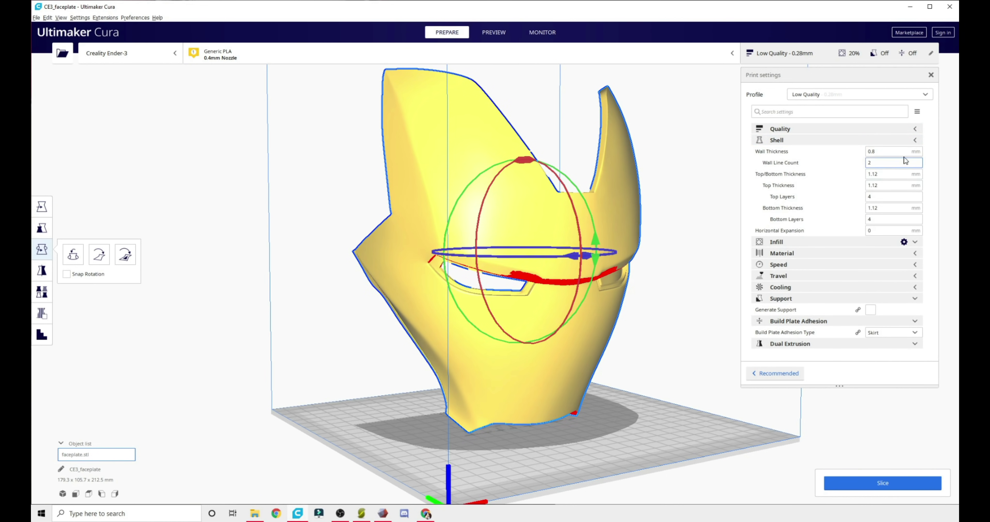
{"action": "left_click", "coordinate": [916, 141]}
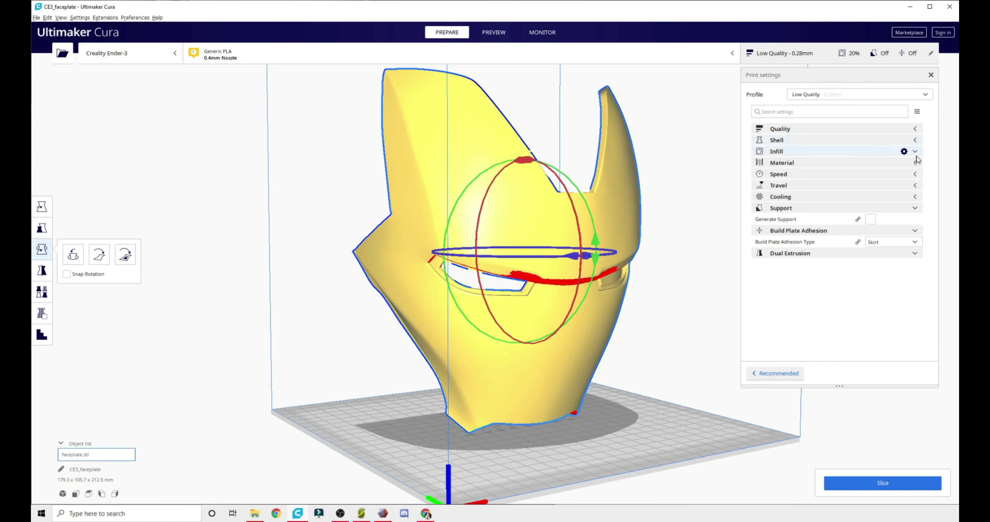
Show the Infill settings and set the infill pattern to Gyroid with a density of 10%.
{"action": "left_click", "coordinate": [916, 152]}
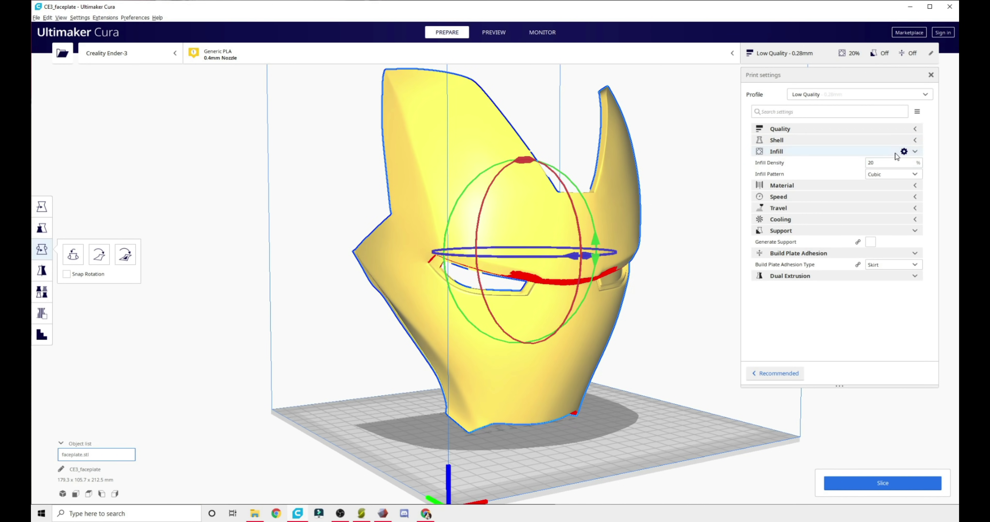
{"action": "right_click_drag", "start_coordinate": [489, 256], "coordinate": [599, 335]}
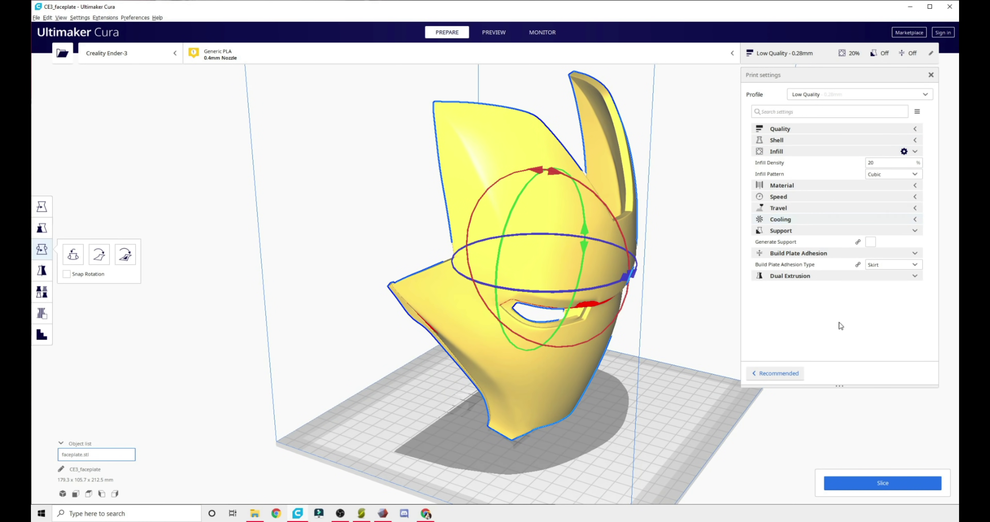
{"action": "left_click", "coordinate": [895, 175]}
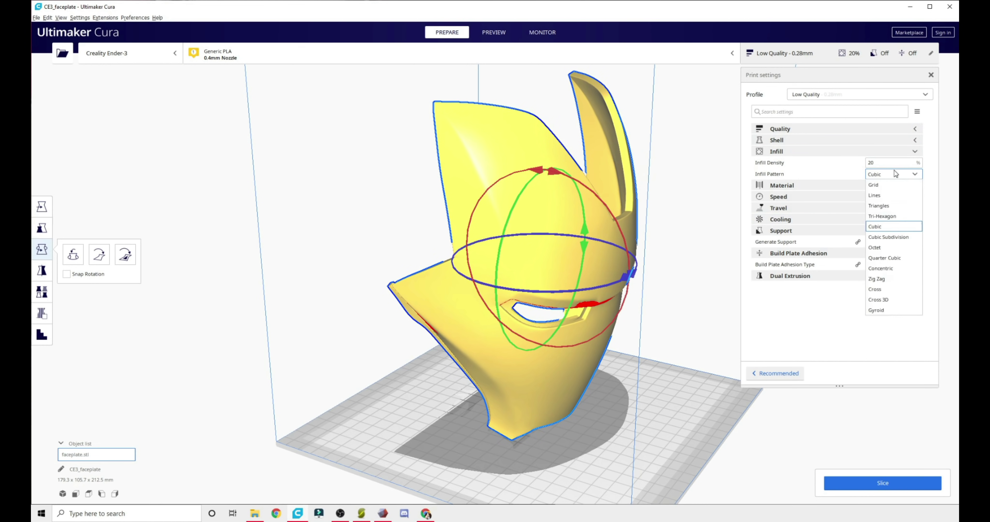
{"action": "left_click", "coordinate": [884, 311]}
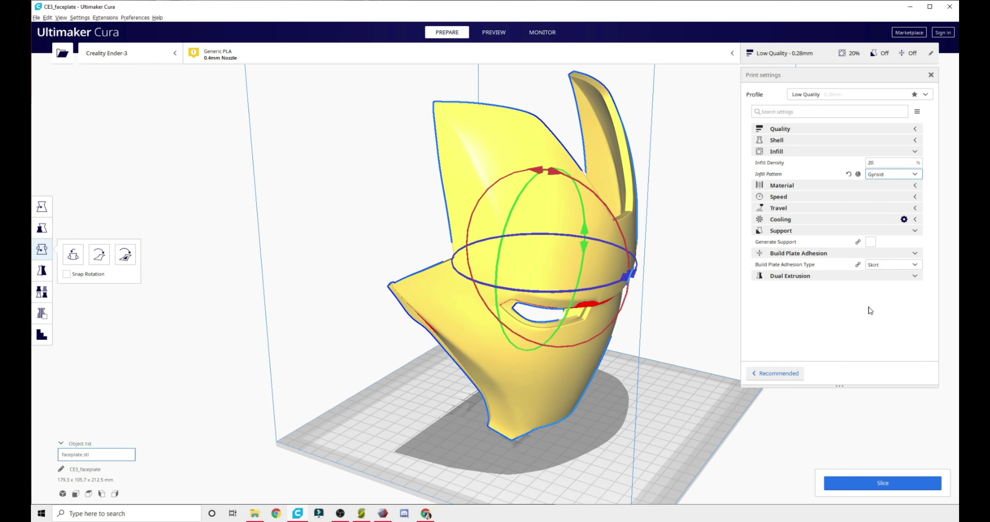
{"action": "left_click", "coordinate": [884, 161]}
{"action": "type", "text": "10"}
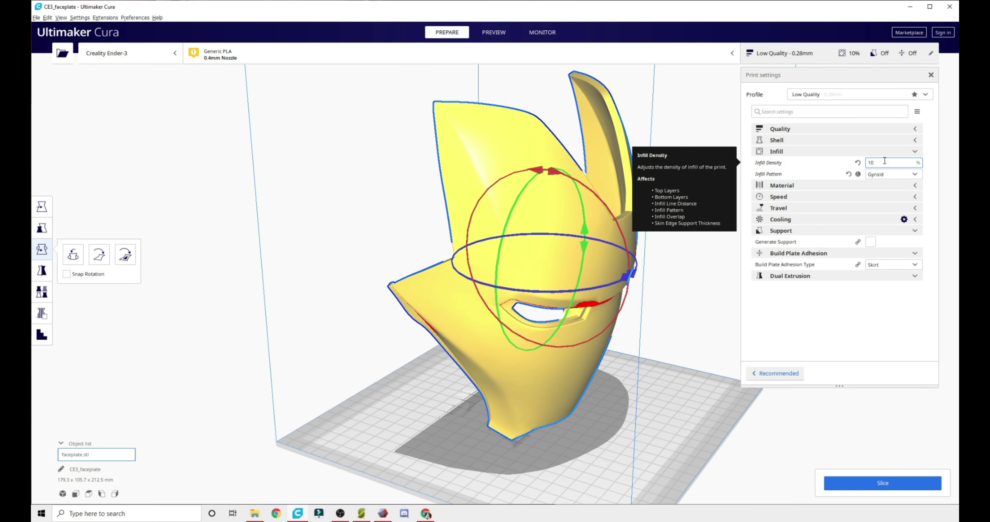
Collapse the Infill category, show the Material settings and set the printing temperature to 215 °C.
{"action": "left_click", "coordinate": [919, 152]}
{"action": "left_click", "coordinate": [912, 163]}
{"action": "double_click", "coordinate": [888, 176]}
{"action": "key", "text": "BackSpace"}
{"action": "type", "text": "0"}
{"action": "right_click_drag", "start_coordinate": [688, 402], "coordinate": [622, 402]}
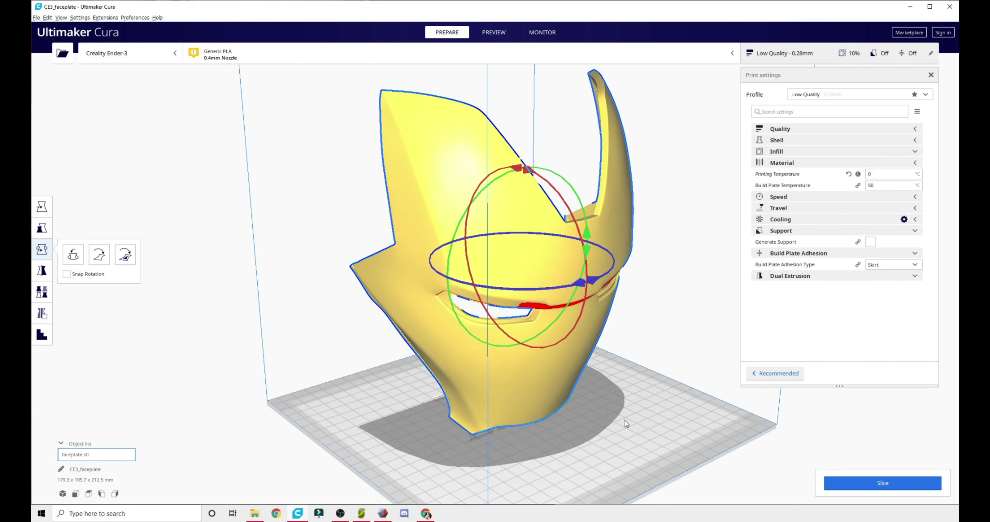
{"action": "double_click", "coordinate": [888, 174]}
{"action": "right_click_drag", "start_coordinate": [581, 408], "coordinate": [592, 461]}
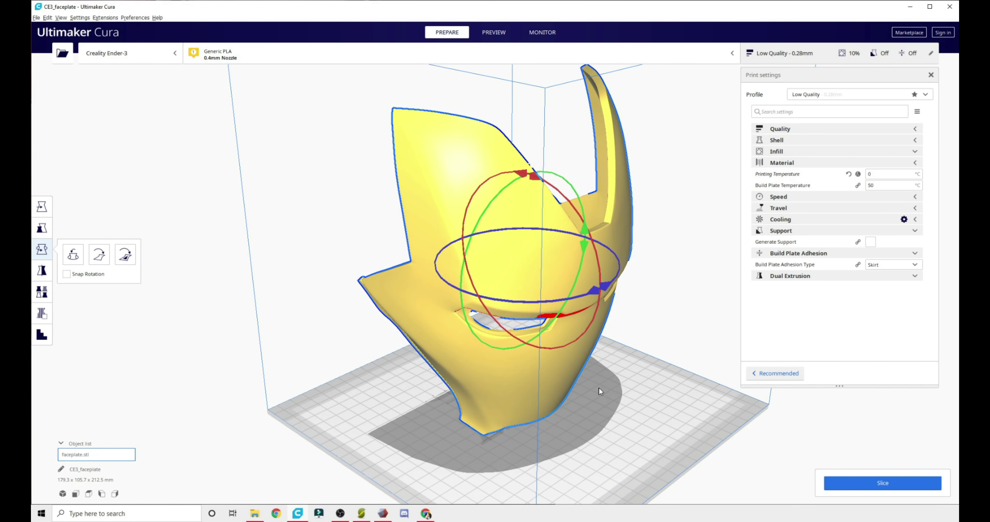
{"action": "left_click", "coordinate": [881, 174]}
{"action": "mouse_move", "coordinate": [842, 178]}
{"action": "right_click_drag", "start_coordinate": [594, 416], "coordinate": [581, 396]}
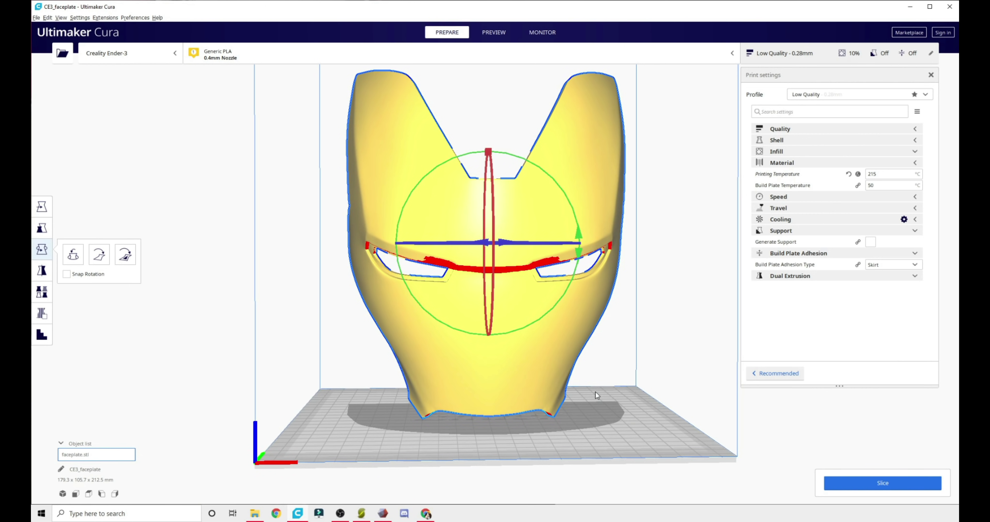
{"action": "right_click_drag", "start_coordinate": [631, 363], "coordinate": [662, 366]}
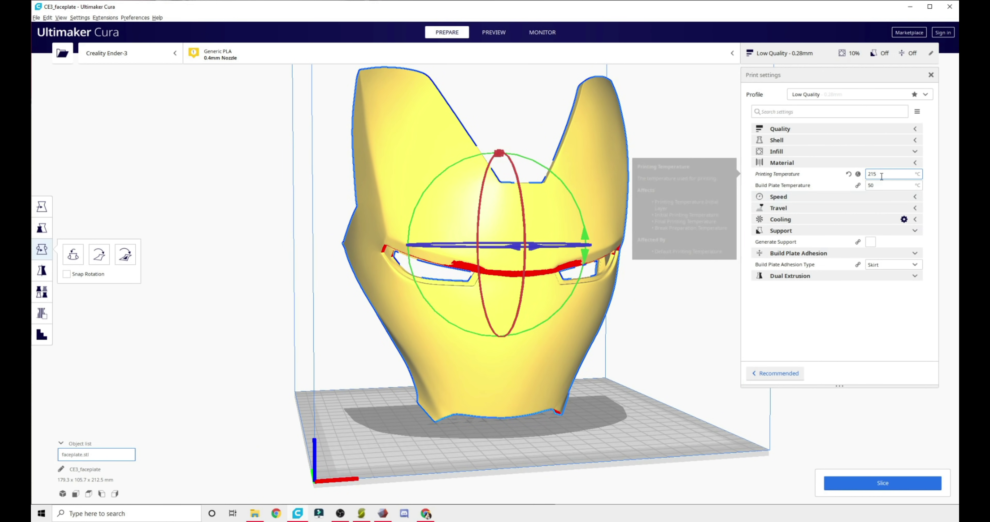
Set the build plate temperature to 65 °C, collapse the Material category and show the Speed settings.
{"action": "left_click_drag", "start_coordinate": [892, 172], "coordinate": [852, 172]}
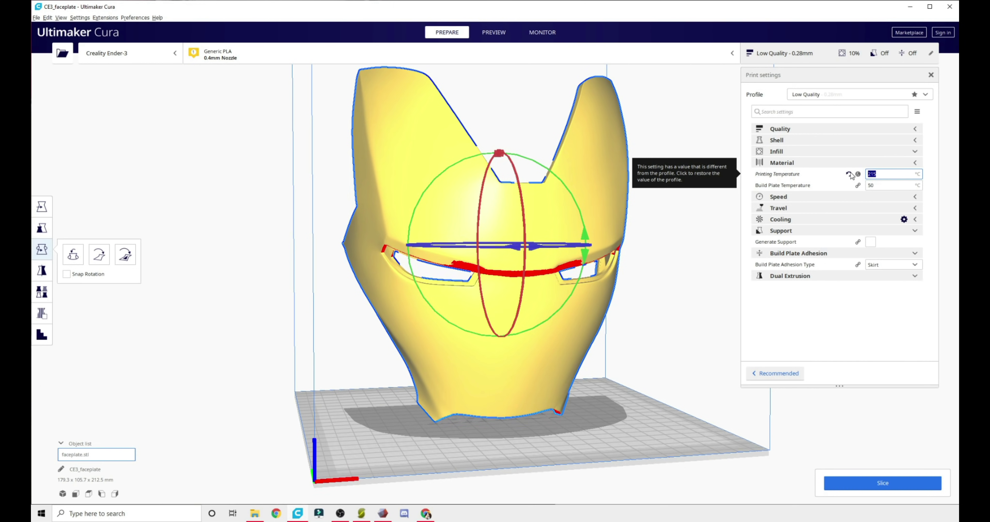
{"action": "right_click_drag", "start_coordinate": [677, 303], "coordinate": [688, 320]}
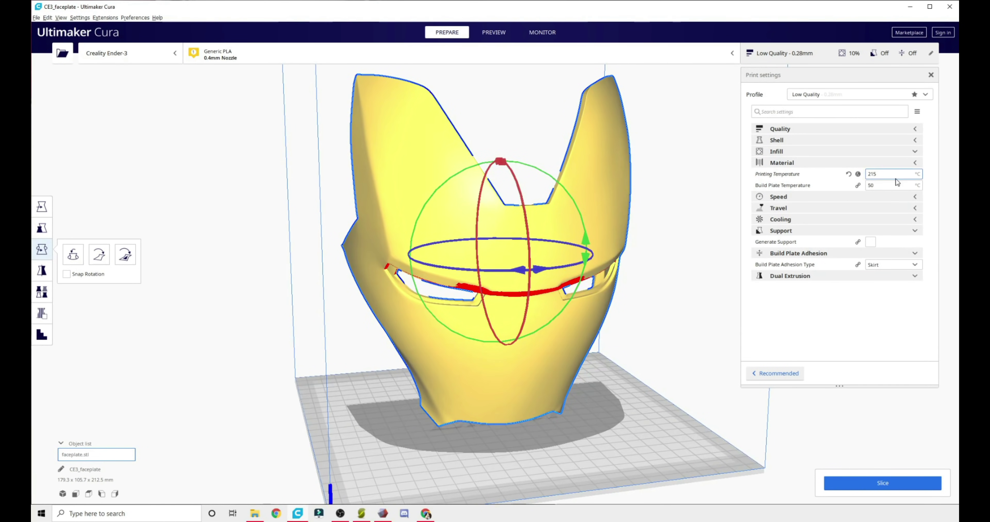
{"action": "right_click_drag", "start_coordinate": [572, 368], "coordinate": [442, 400]}
{"action": "key", "text": "Tab"}
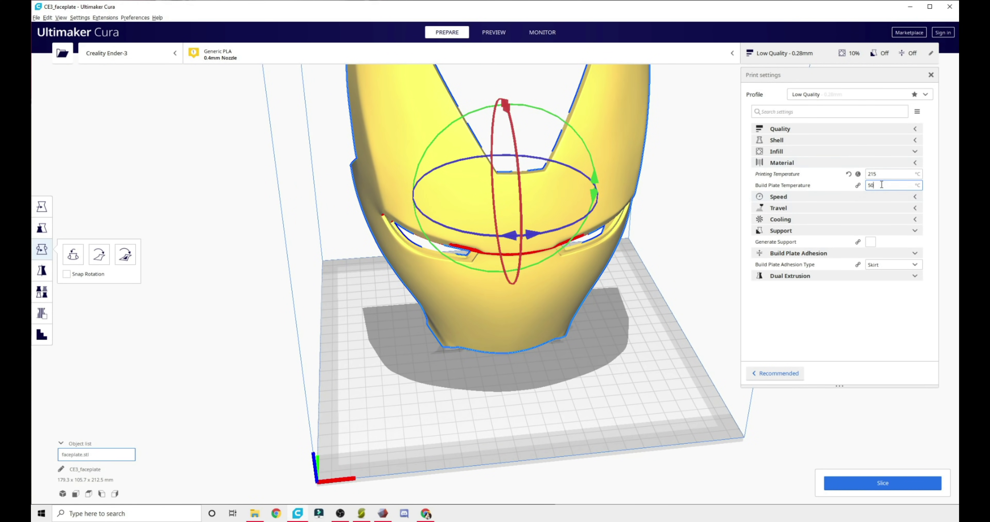
{"action": "type", "text": "65"}
{"action": "left_click", "coordinate": [916, 163]}
{"action": "left_click", "coordinate": [917, 175]}
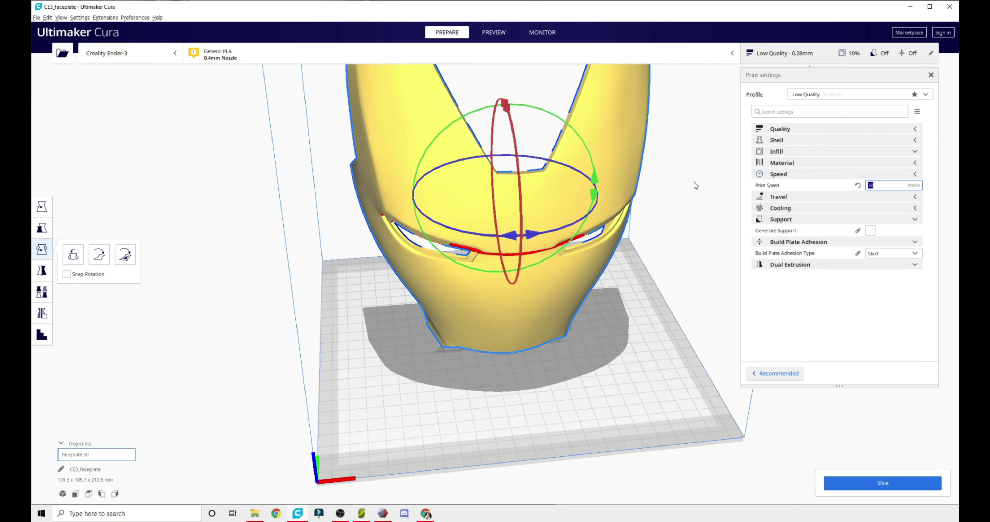
Try a print speed of 100 mm/s for the faceplate.
{"action": "scroll", "coordinate": [694, 182], "scroll_direction": "down", "scroll_amount": 5}
{"action": "right_click_drag", "start_coordinate": [376, 295], "coordinate": [419, 384]}
{"action": "right_click_drag", "start_coordinate": [512, 142], "coordinate": [452, 350]}
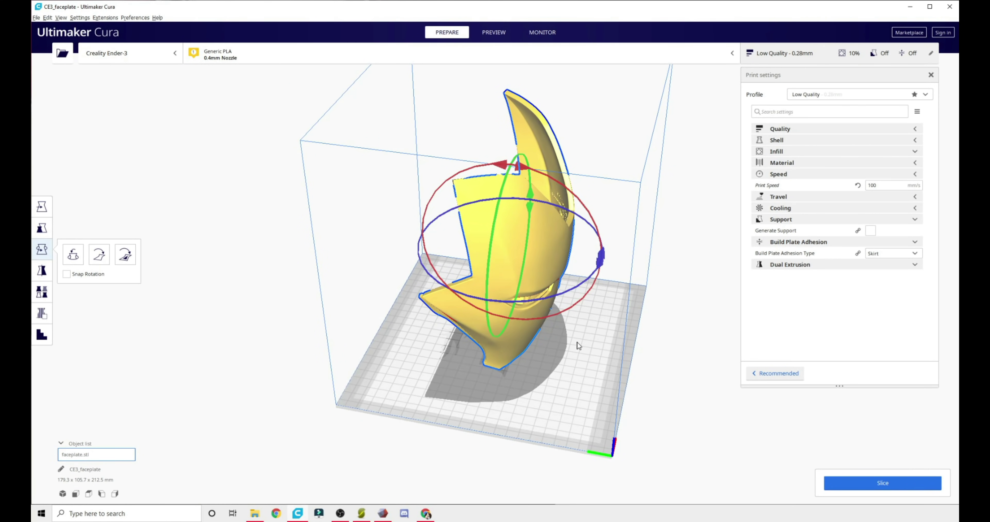
{"action": "right_click_drag", "start_coordinate": [425, 292], "coordinate": [522, 126]}
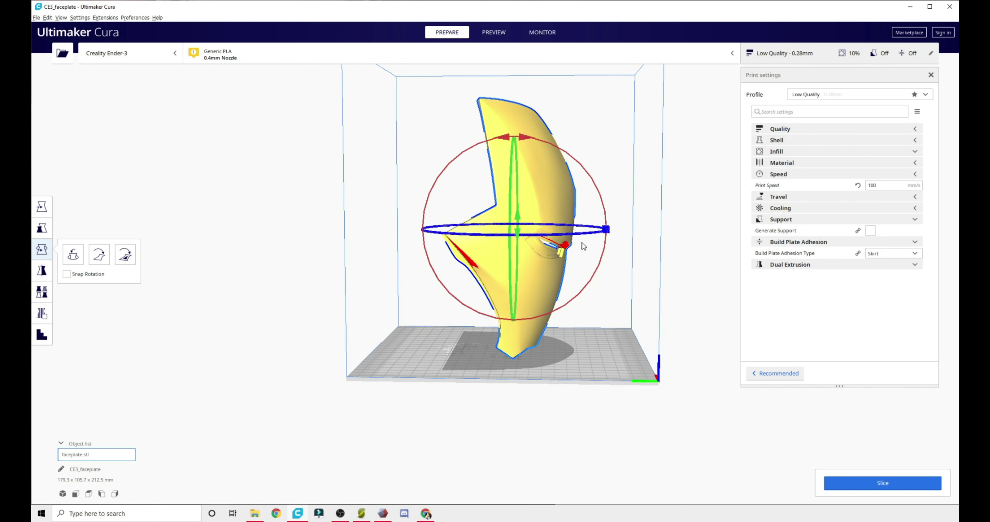
{"action": "left_click", "coordinate": [883, 186]}
{"action": "double_click", "coordinate": [883, 186]}
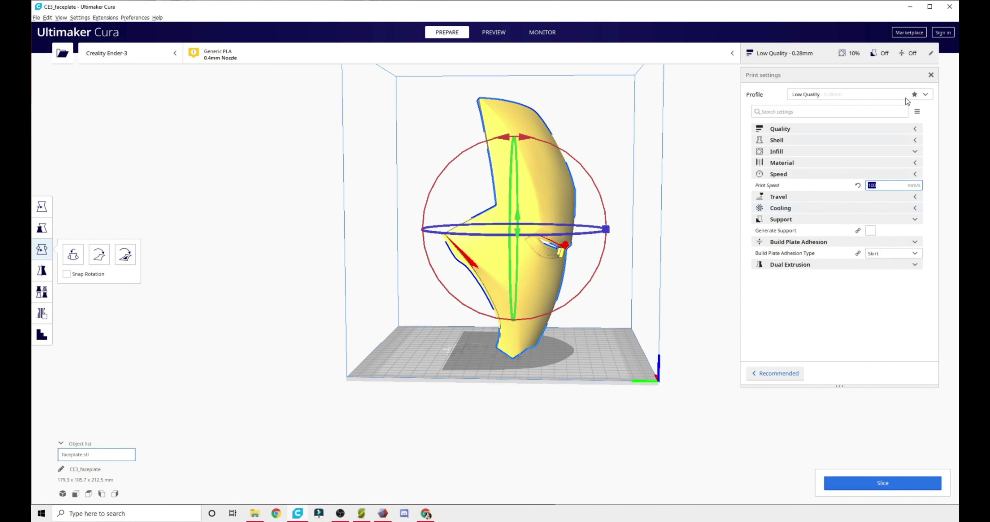
Try tilting the faceplate over to lie horizontally, and return it to its upright orientation.
{"action": "left_click_drag", "start_coordinate": [530, 142], "coordinate": [418, 216]}
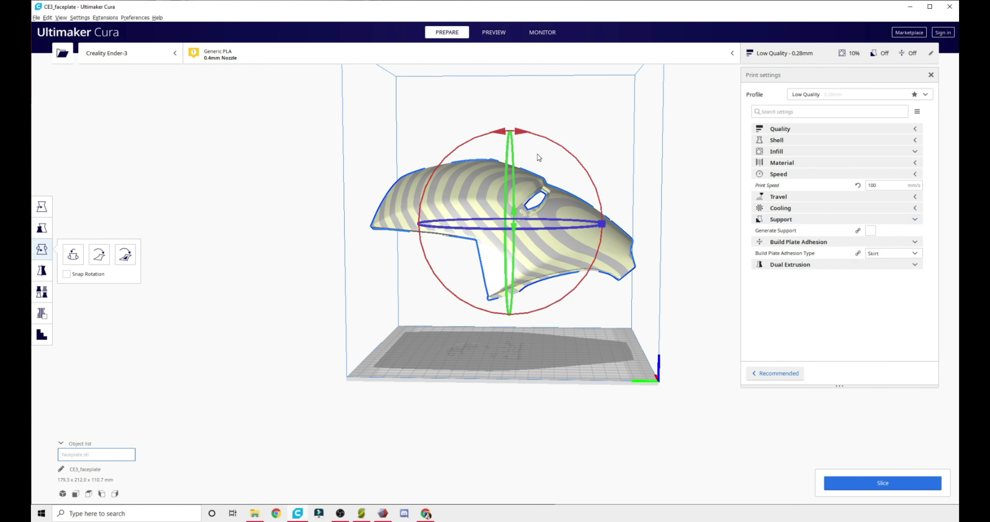
{"action": "left_click", "coordinate": [533, 198]}
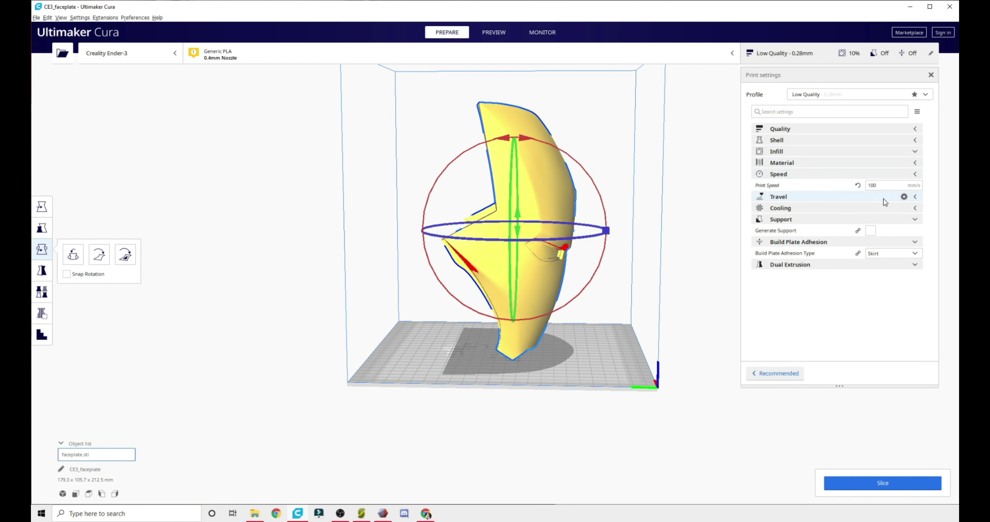
Set the print speed to 60 mm/s.
{"action": "double_click", "coordinate": [880, 185]}
{"action": "type", "text": "6"}
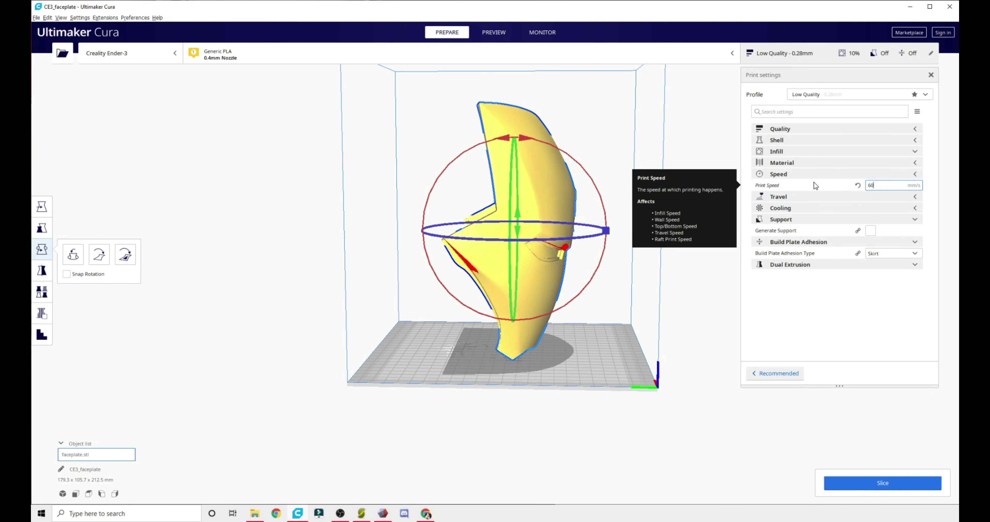
{"action": "type", "text": "0"}
Collapse the Speed category and review the Travel retraction options and the Cooling fan settings.
{"action": "left_click", "coordinate": [918, 174]}
{"action": "left_click", "coordinate": [916, 185]}
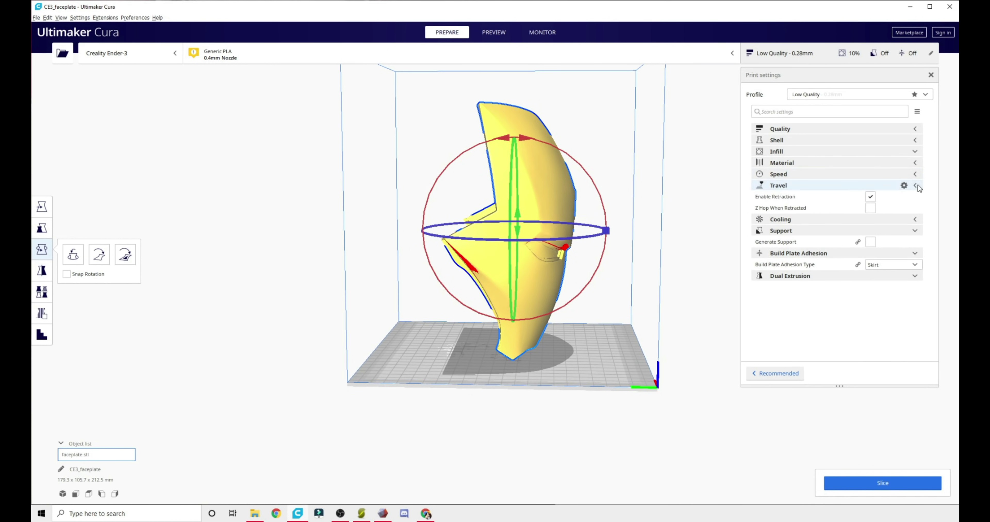
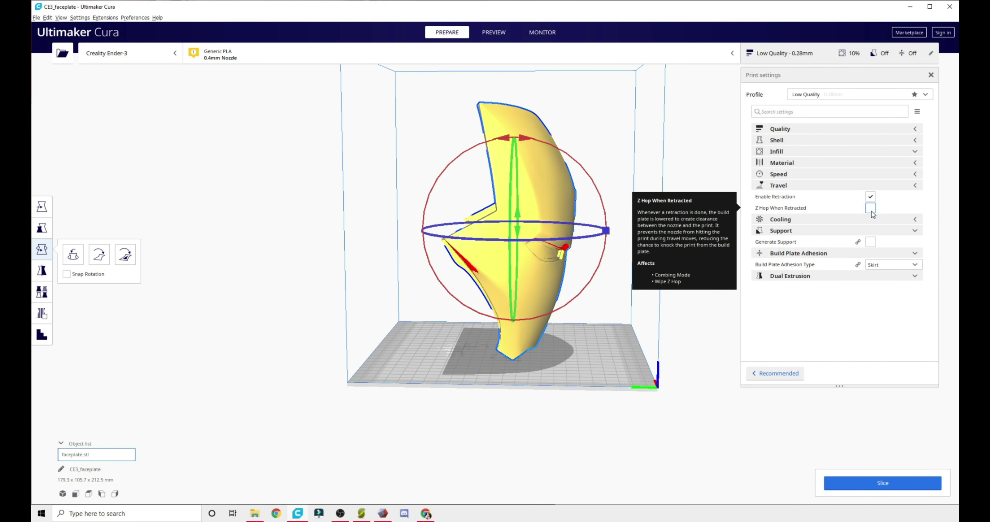
{"action": "left_click", "coordinate": [916, 186]}
{"action": "left_click", "coordinate": [917, 197]}
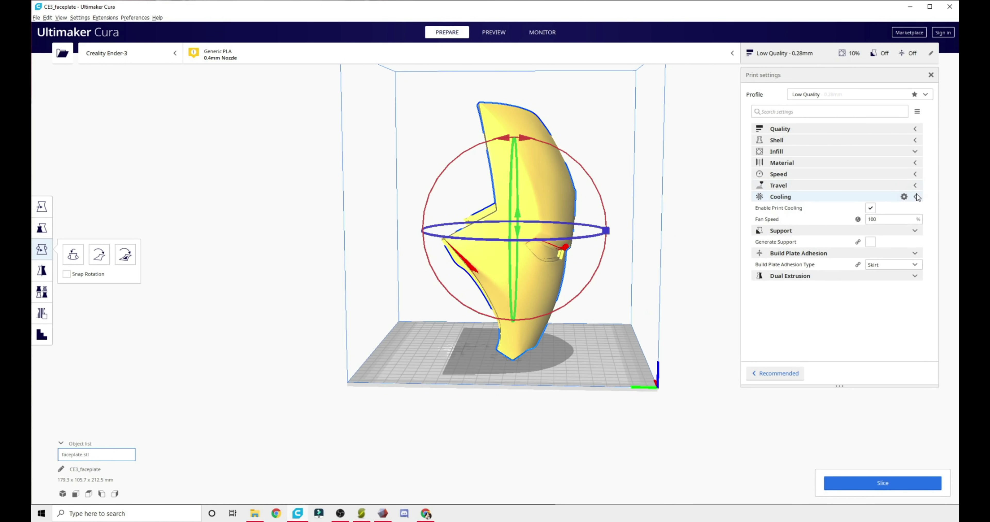
{"action": "left_click", "coordinate": [916, 196]}
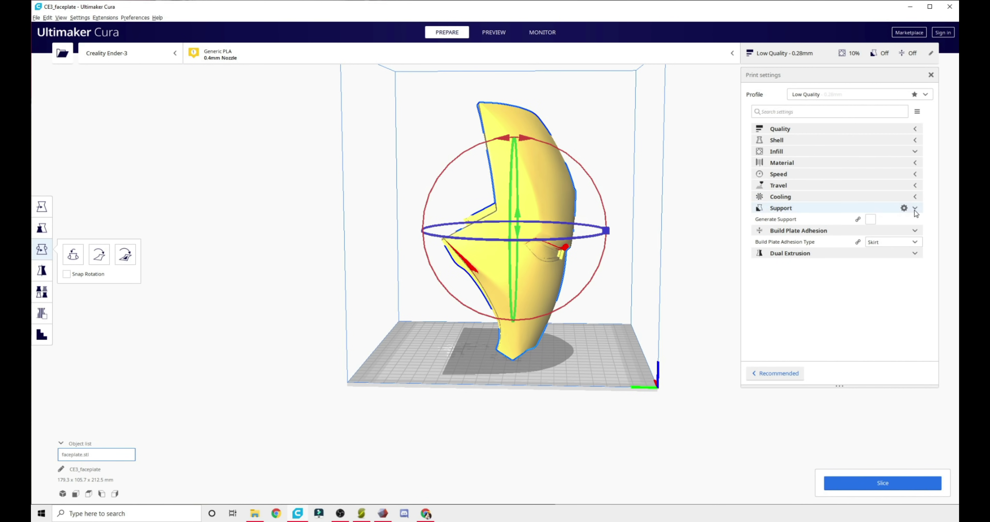
Enable support generation for the faceplate.
{"action": "left_click", "coordinate": [870, 219]}
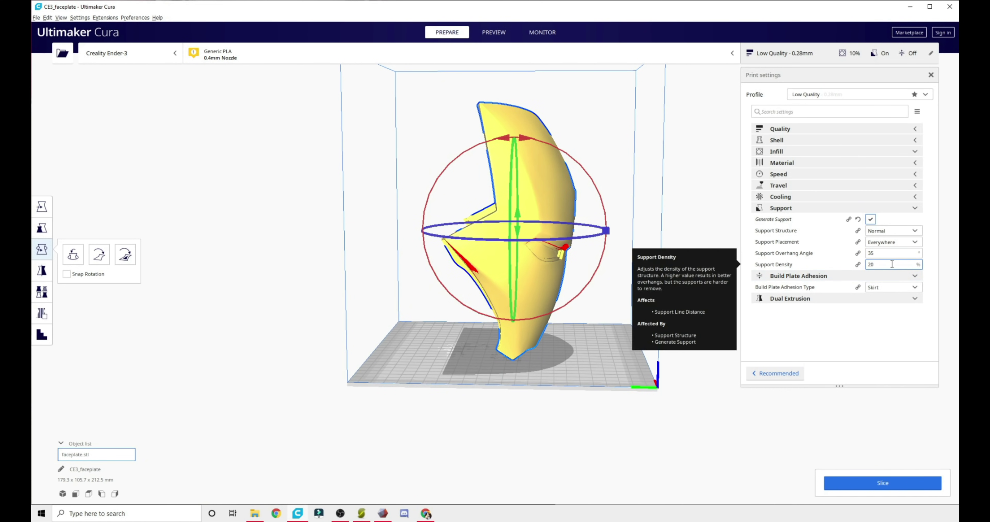
Slice the faceplate with supports enabled and review the breakdown of its print time and material estimate.
{"action": "right_click_drag", "start_coordinate": [685, 354], "coordinate": [603, 400]}
{"action": "scroll", "coordinate": [666, 363], "scroll_direction": "up", "scroll_amount": 3}
{"action": "scroll", "coordinate": [665, 359], "scroll_direction": "down", "scroll_amount": 2}
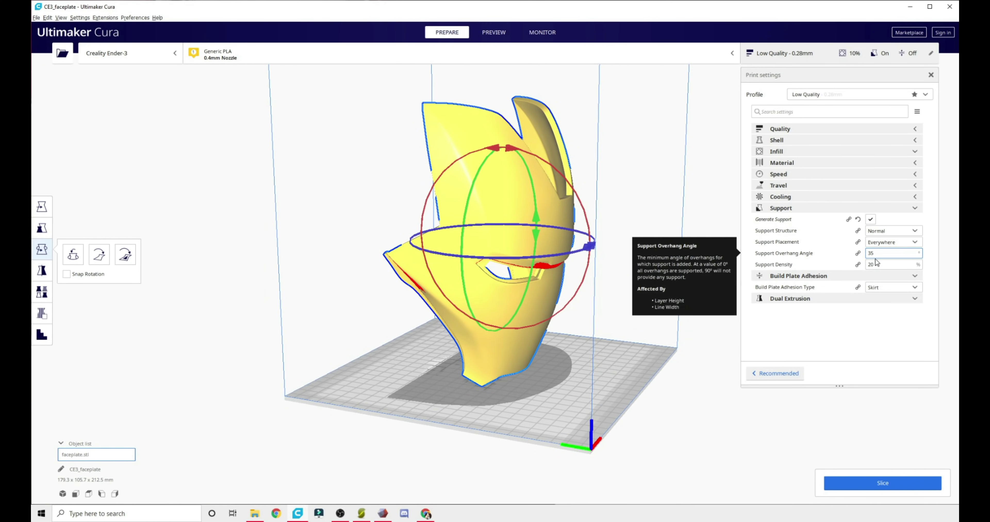
{"action": "right_click_drag", "start_coordinate": [635, 269], "coordinate": [600, 361]}
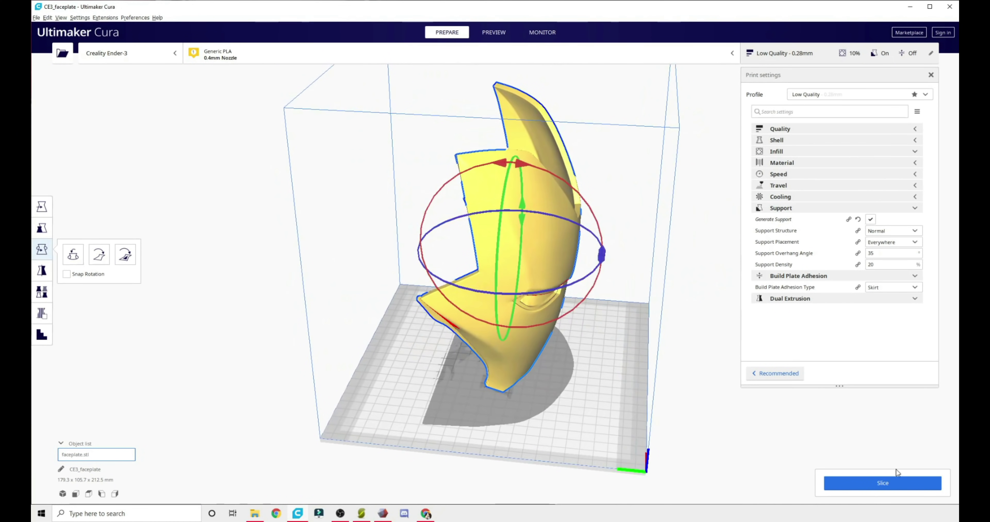
{"action": "left_click", "coordinate": [879, 487]}
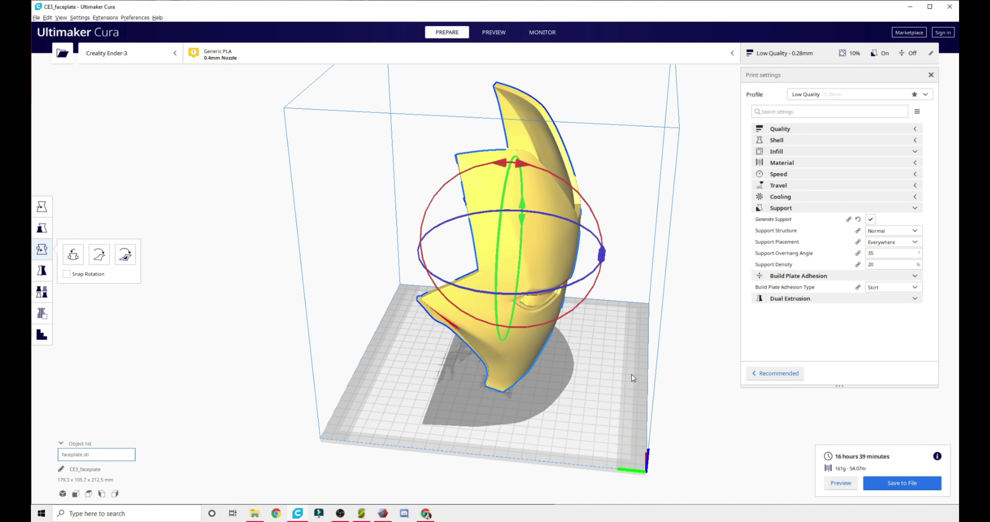
{"action": "mouse_move", "coordinate": [937, 457]}
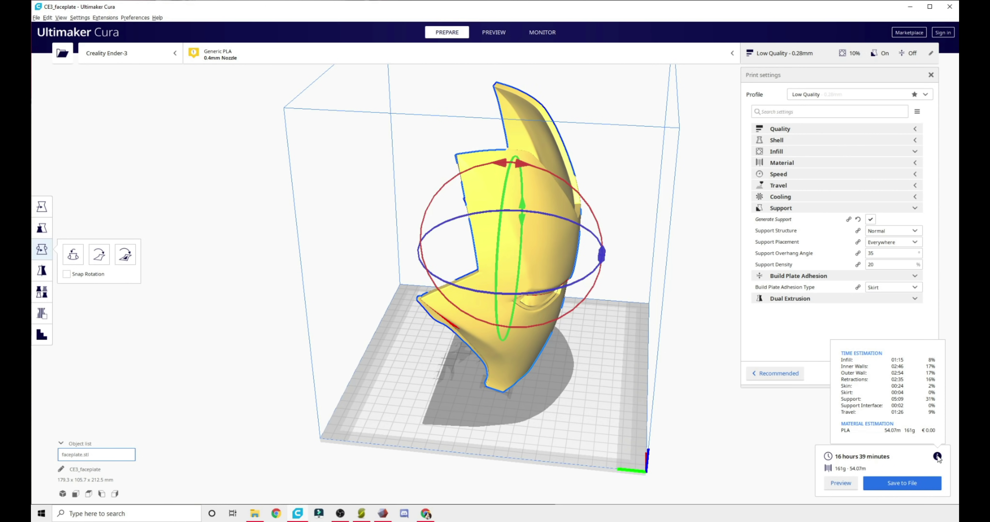
Set the faceplate's support density to 2% and the support overhang angle to 60°.
{"action": "double_click", "coordinate": [872, 264]}
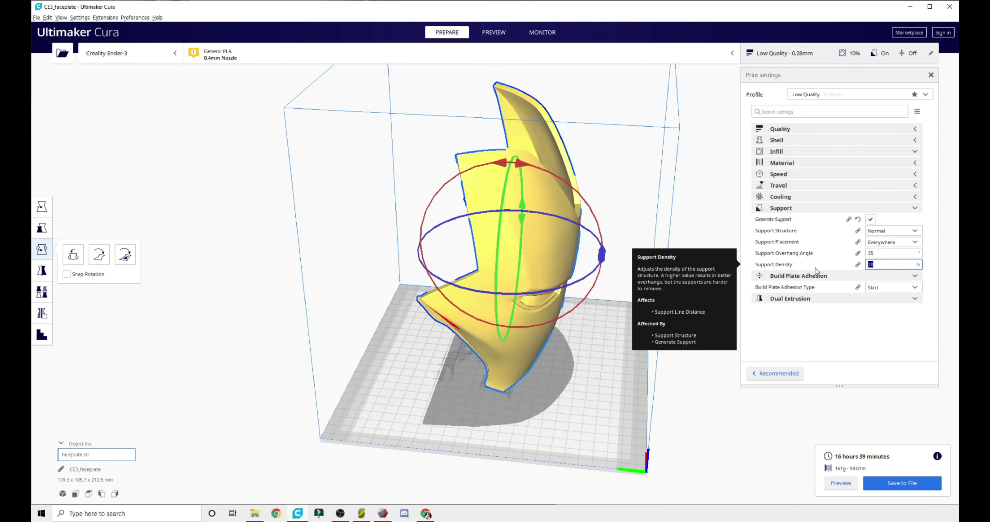
{"action": "type", "text": "2"}
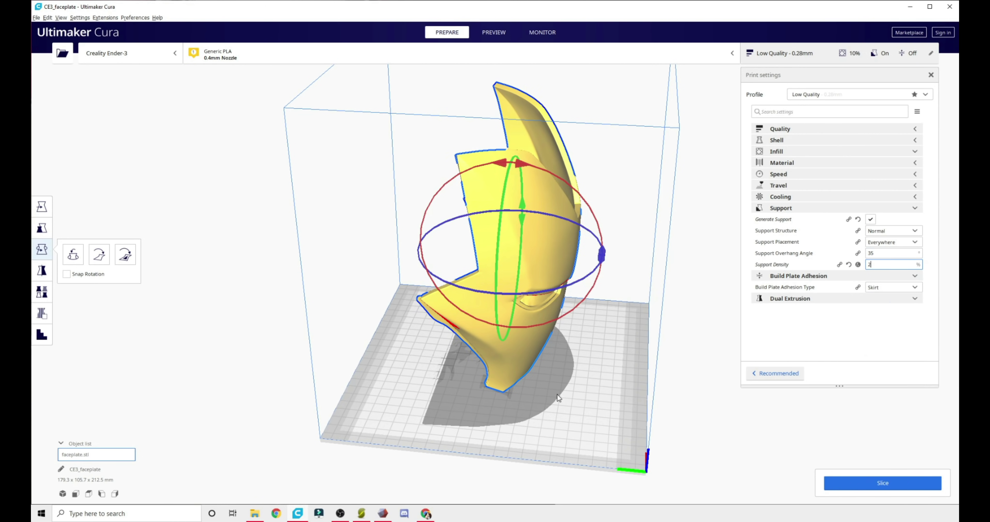
{"action": "scroll", "coordinate": [543, 421], "scroll_direction": "up", "scroll_amount": 2}
{"action": "right_click_drag", "start_coordinate": [542, 421], "coordinate": [520, 351]}
{"action": "scroll", "coordinate": [522, 348], "scroll_direction": "up", "scroll_amount": 3}
{"action": "double_click", "coordinate": [871, 253]}
{"action": "type", "text": "60"}
Slice the faceplate and preview its layers, examining the supports up close beneath the eye area.
{"action": "mouse_move", "coordinate": [731, 371]}
{"action": "right_mouse_down"}
{"action": "mouse_move", "coordinate": [618, 356]}
{"action": "mouse_move", "coordinate": [601, 407]}
{"action": "mouse_move", "coordinate": [672, 419]}
{"action": "mouse_move", "coordinate": [661, 423]}
{"action": "right_mouse_up"}
{"action": "left_click", "coordinate": [496, 33]}
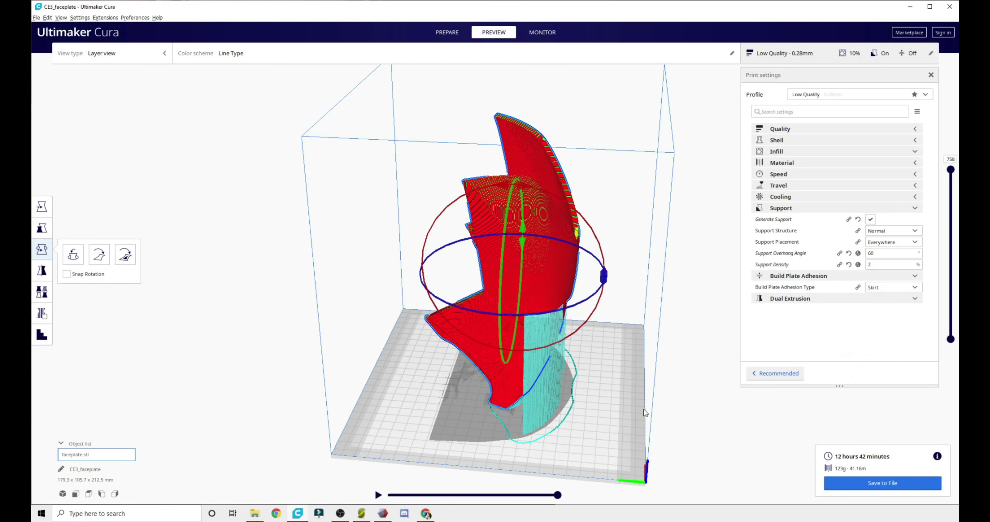
{"action": "scroll", "coordinate": [522, 399], "scroll_direction": "up", "scroll_amount": 10}
{"action": "scroll", "coordinate": [555, 357], "scroll_direction": "up", "scroll_amount": 8}
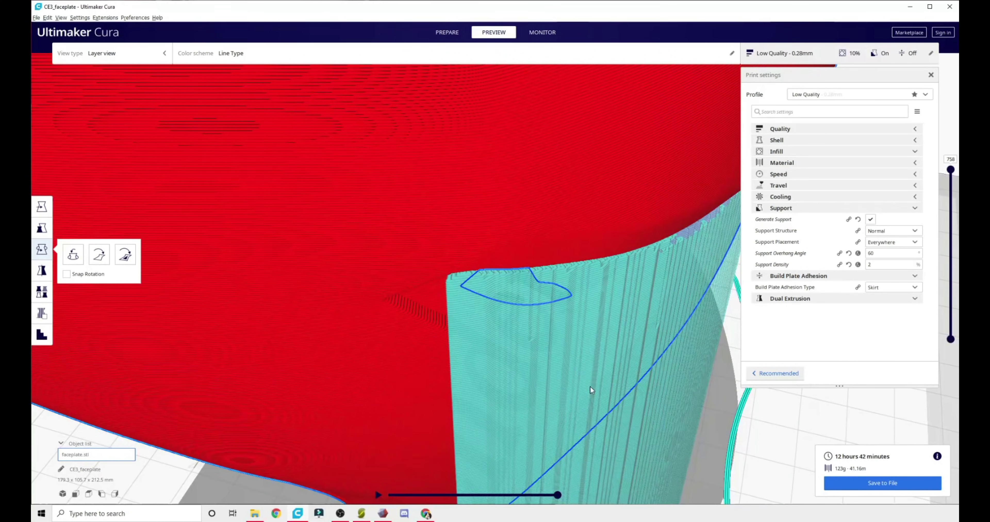
{"action": "scroll", "coordinate": [590, 386], "scroll_direction": "down", "scroll_amount": 5}
{"action": "right_click_drag", "start_coordinate": [551, 289], "coordinate": [530, 321]}
Lower the displayed layer range to layer 76 and examine the cross-section of the sparse supports and the infill.
{"action": "left_click_drag", "start_coordinate": [950, 171], "coordinate": [950, 312]}
{"action": "right_click_drag", "start_coordinate": [520, 283], "coordinate": [538, 306]}
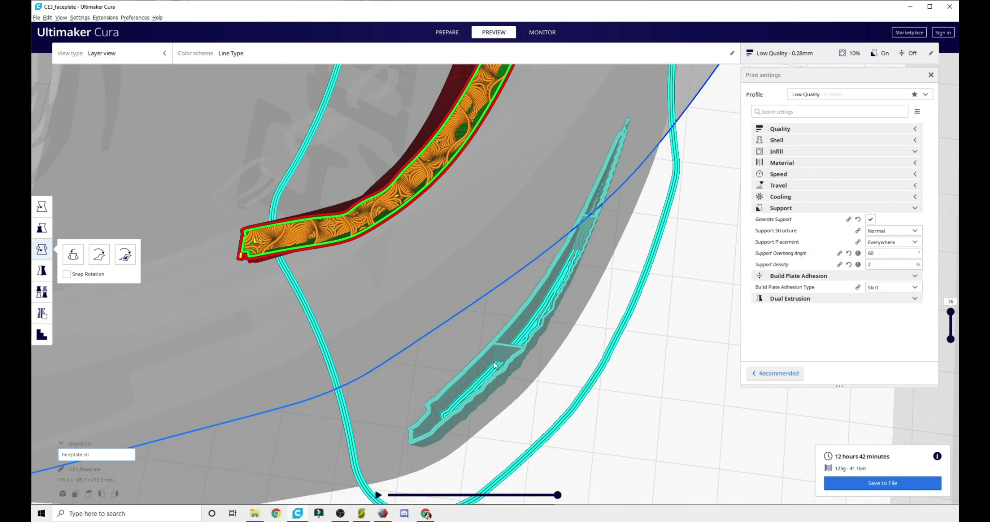
{"action": "scroll", "coordinate": [498, 359], "scroll_direction": "down", "scroll_amount": 3}
{"action": "scroll", "coordinate": [497, 404], "scroll_direction": "down", "scroll_amount": 5}
{"action": "right_click_drag", "start_coordinate": [497, 404], "coordinate": [489, 415]}
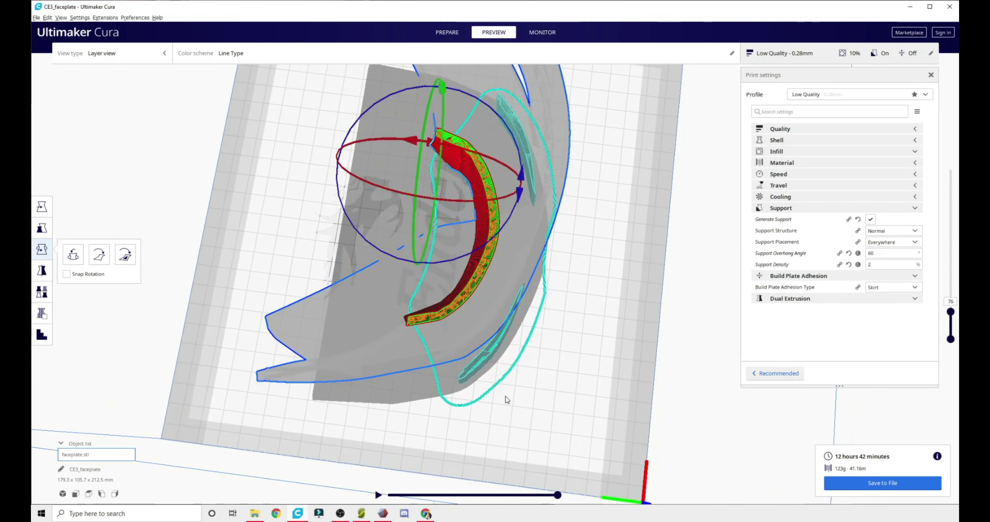
{"action": "scroll", "coordinate": [526, 380], "scroll_direction": "up", "scroll_amount": 3}
{"action": "right_click_drag", "start_coordinate": [526, 380], "coordinate": [515, 330]}
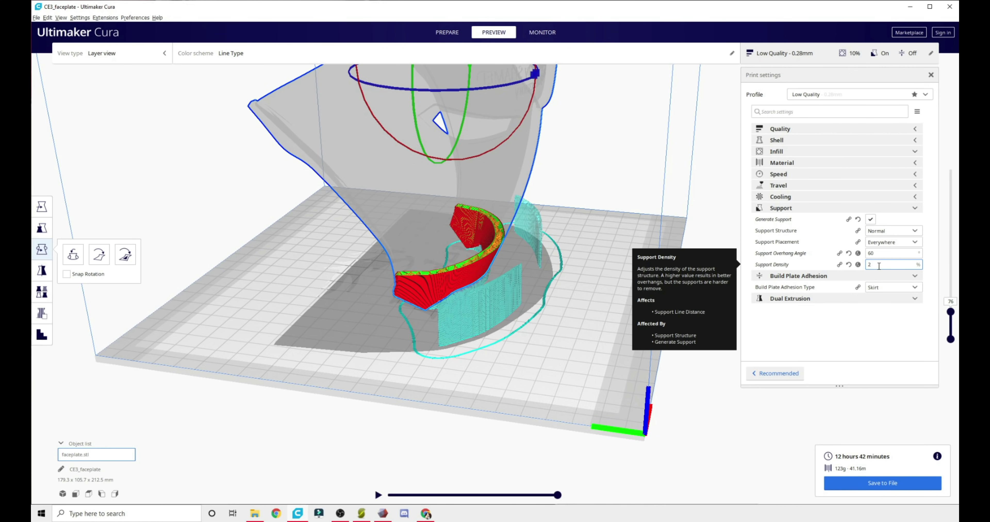
Change the support structure to Tree, reslice the faceplate and show the preview up to the top layer.
{"action": "left_click", "coordinate": [882, 231]}
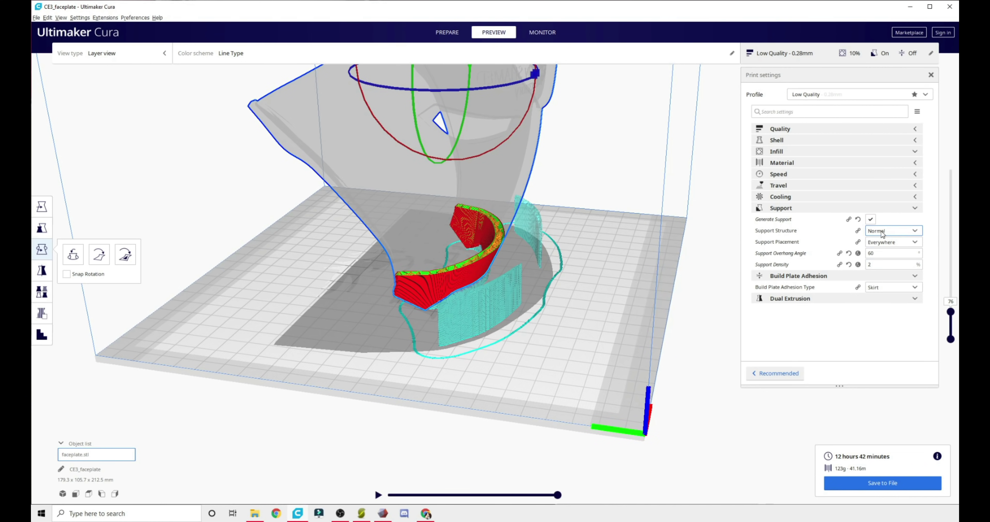
{"action": "left_click", "coordinate": [881, 239]}
{"action": "left_click_drag", "start_coordinate": [952, 316], "coordinate": [952, 172]}
{"action": "middle_click_drag", "start_coordinate": [536, 405], "coordinate": [536, 463]}
{"action": "right_click_drag", "start_coordinate": [535, 463], "coordinate": [469, 308]}
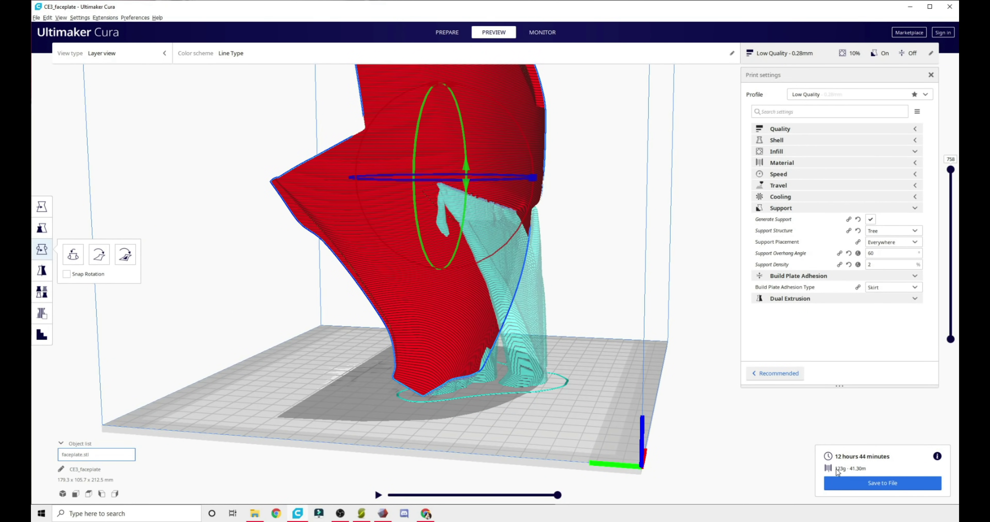
Examine the tree supports around the faceplate's chin and inside the eye opening from several angles.
{"action": "right_click_drag", "start_coordinate": [609, 383], "coordinate": [560, 400]}
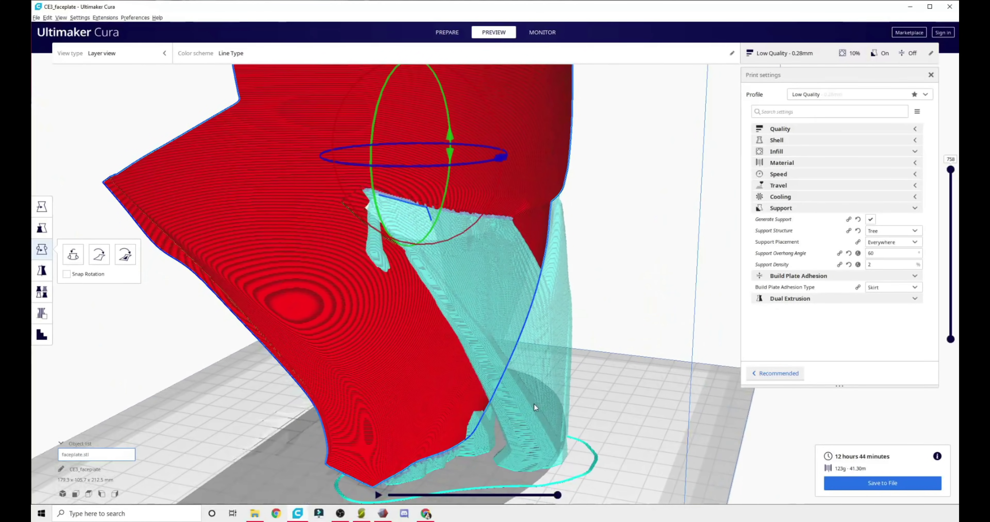
{"action": "scroll", "coordinate": [481, 379], "scroll_direction": "up", "scroll_amount": 5}
{"action": "right_click_drag", "start_coordinate": [378, 345], "coordinate": [539, 373]}
{"action": "scroll", "coordinate": [366, 150], "scroll_direction": "up", "scroll_amount": 6}
{"action": "right_click_drag", "start_coordinate": [311, 301], "coordinate": [304, 322]}
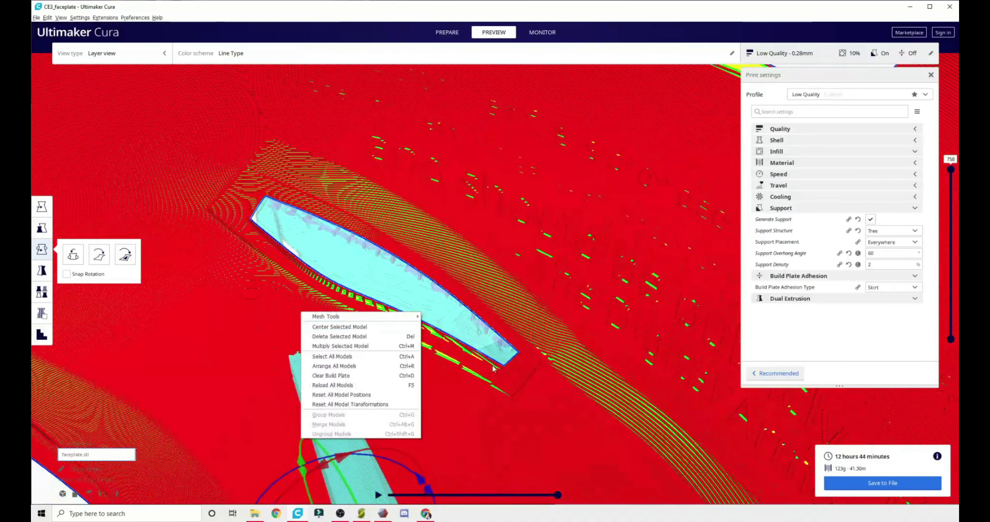
{"action": "key", "text": "Escape"}
{"action": "scroll", "coordinate": [568, 377], "scroll_direction": "down", "scroll_amount": 8}
{"action": "right_click_drag", "start_coordinate": [539, 352], "coordinate": [517, 338]}
{"action": "key", "text": "Escape"}
{"action": "right_click_drag", "start_coordinate": [594, 323], "coordinate": [564, 303]}
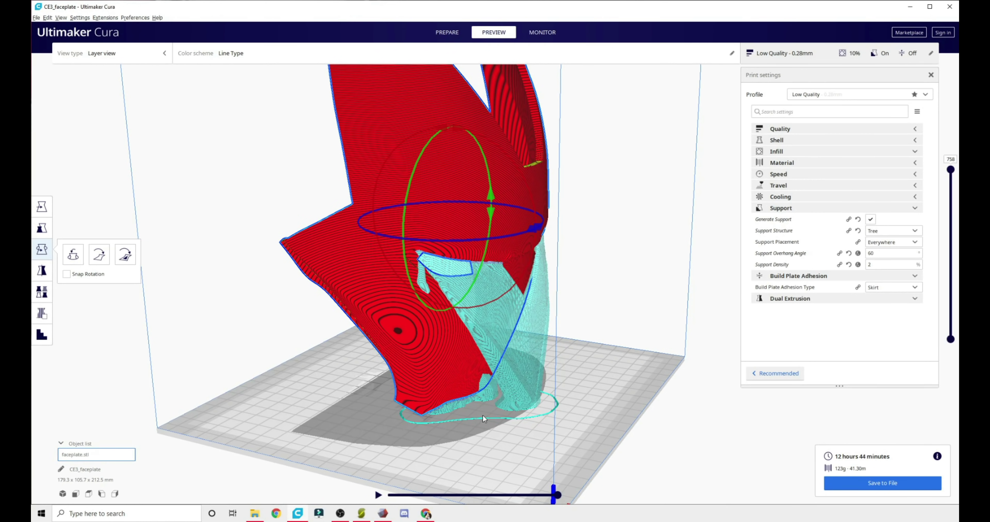
{"action": "scroll", "coordinate": [491, 415], "scroll_direction": "down", "scroll_amount": 5}
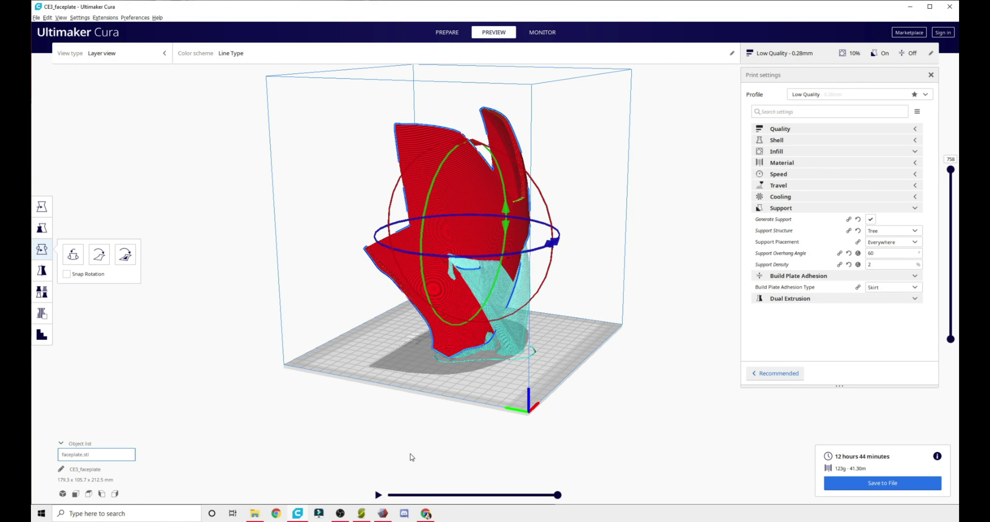
{"action": "scroll", "coordinate": [419, 466], "scroll_direction": "up", "scroll_amount": 10}
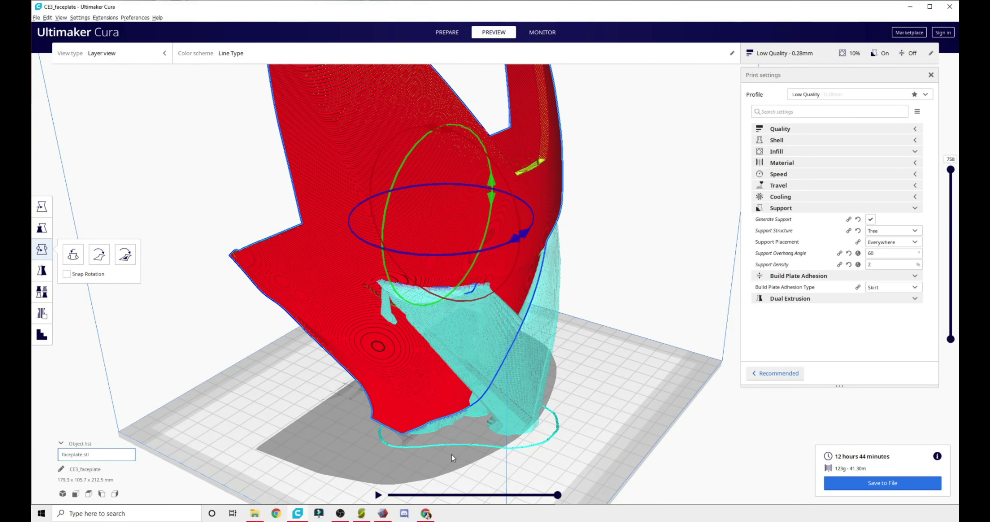
Slice the faceplate with the support structure set to Normal and the build plate adhesion type set to Raft.
{"action": "left_click", "coordinate": [882, 232]}
{"action": "left_click", "coordinate": [880, 242]}
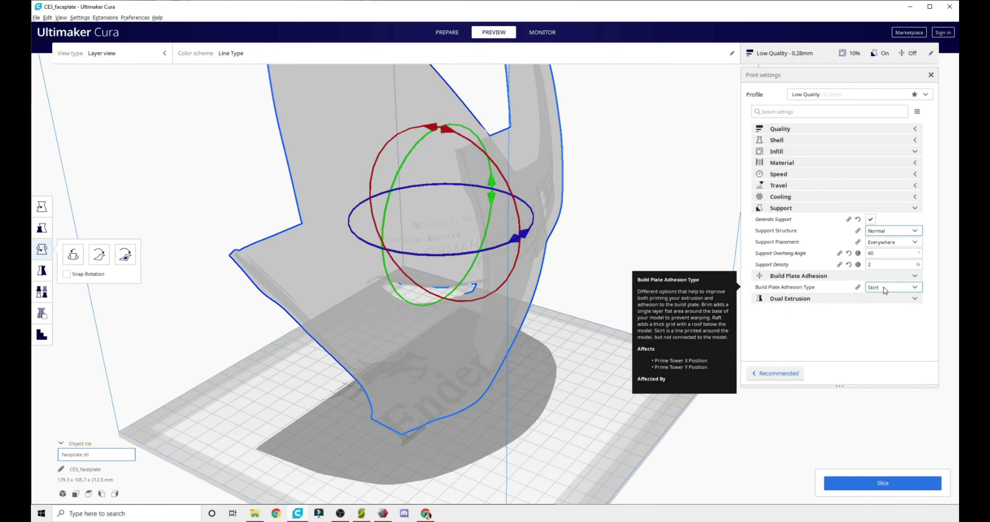
{"action": "left_click", "coordinate": [883, 287]}
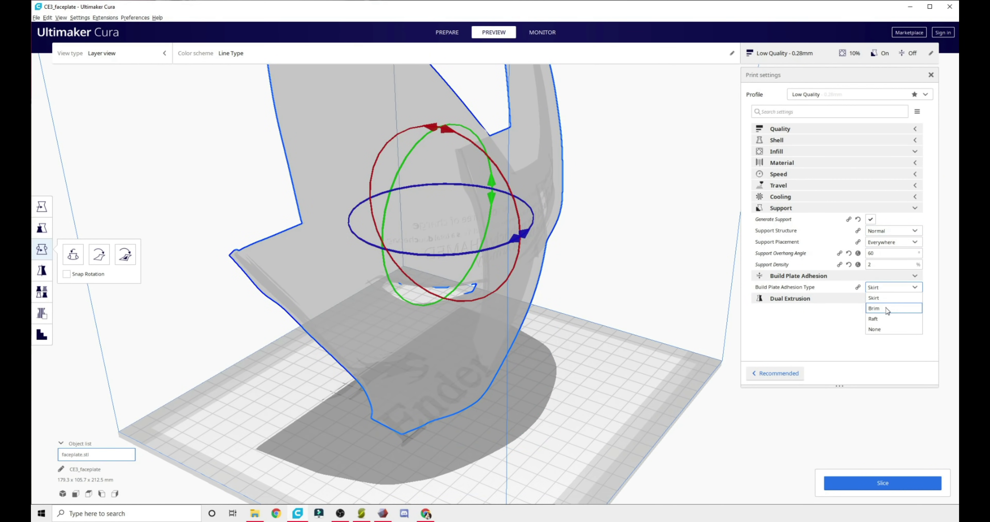
{"action": "left_click", "coordinate": [882, 321]}
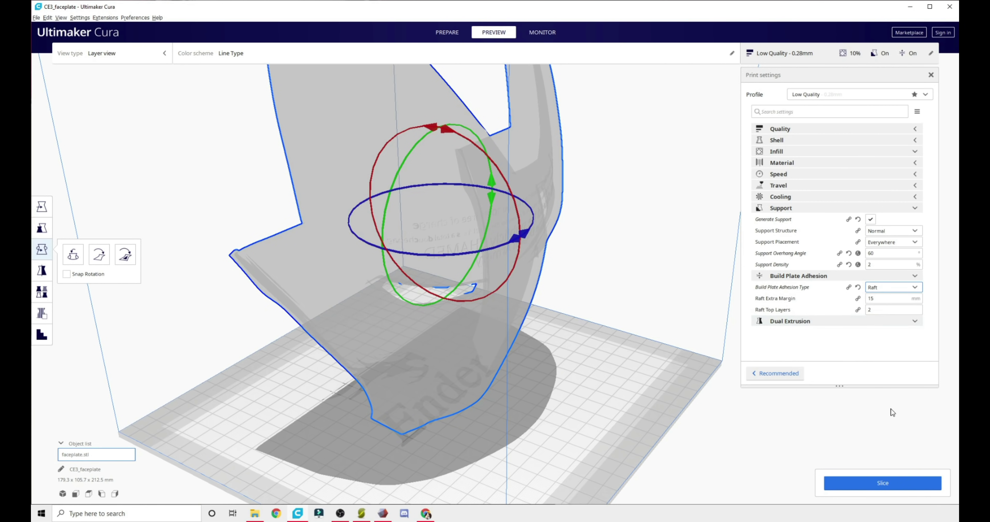
{"action": "left_click", "coordinate": [886, 482]}
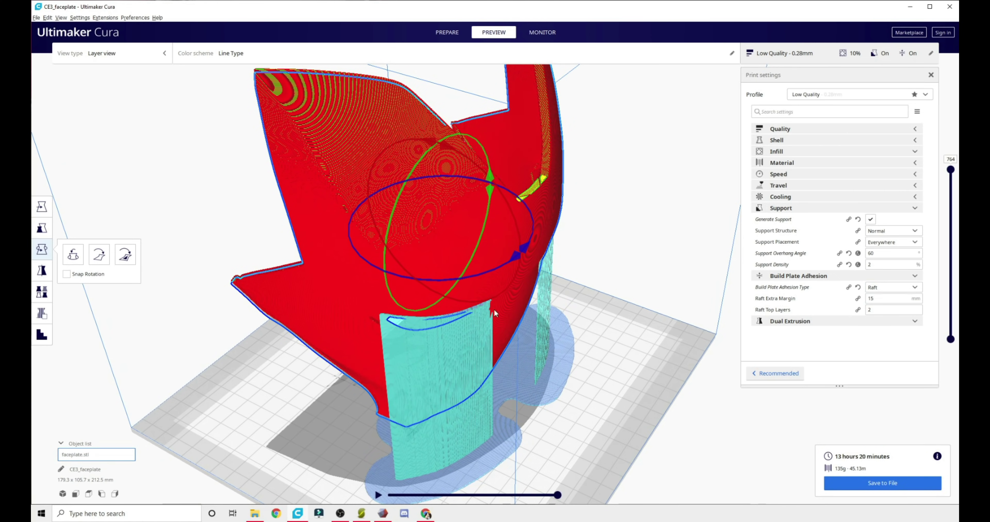
Examine the raft beneath the faceplate and its support columns from several angles.
{"action": "scroll", "coordinate": [495, 309], "scroll_direction": "up", "scroll_amount": 5}
{"action": "right_click_drag", "start_coordinate": [485, 336], "coordinate": [532, 361]}
{"action": "scroll", "coordinate": [532, 360], "scroll_direction": "up", "scroll_amount": 2}
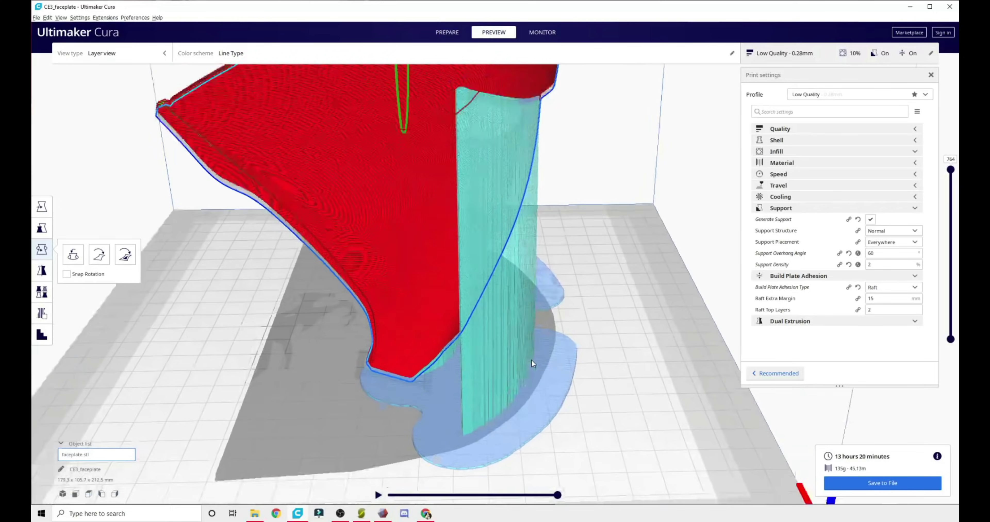
{"action": "middle_click_drag", "start_coordinate": [532, 360], "coordinate": [550, 295]}
{"action": "mouse_move", "coordinate": [454, 331]}
{"action": "right_mouse_down"}
{"action": "mouse_move", "coordinate": [477, 325]}
{"action": "mouse_move", "coordinate": [453, 329]}
{"action": "mouse_move", "coordinate": [456, 321]}
{"action": "right_mouse_up"}
{"action": "scroll", "coordinate": [459, 346], "scroll_direction": "up", "scroll_amount": 3}
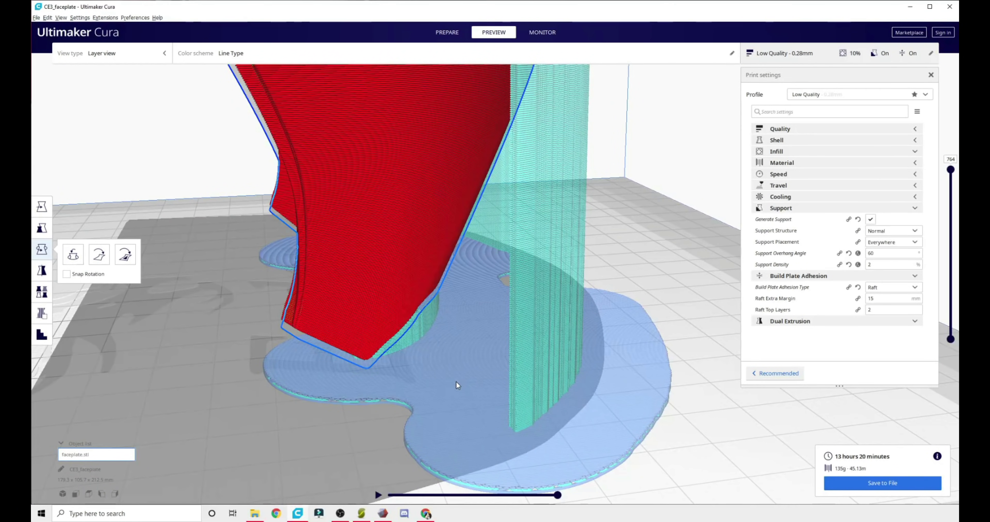
{"action": "scroll", "coordinate": [456, 381], "scroll_direction": "down", "scroll_amount": 5}
{"action": "right_click_drag", "start_coordinate": [599, 228], "coordinate": [351, 403]}
{"action": "scroll", "coordinate": [459, 367], "scroll_direction": "up", "scroll_amount": 5}
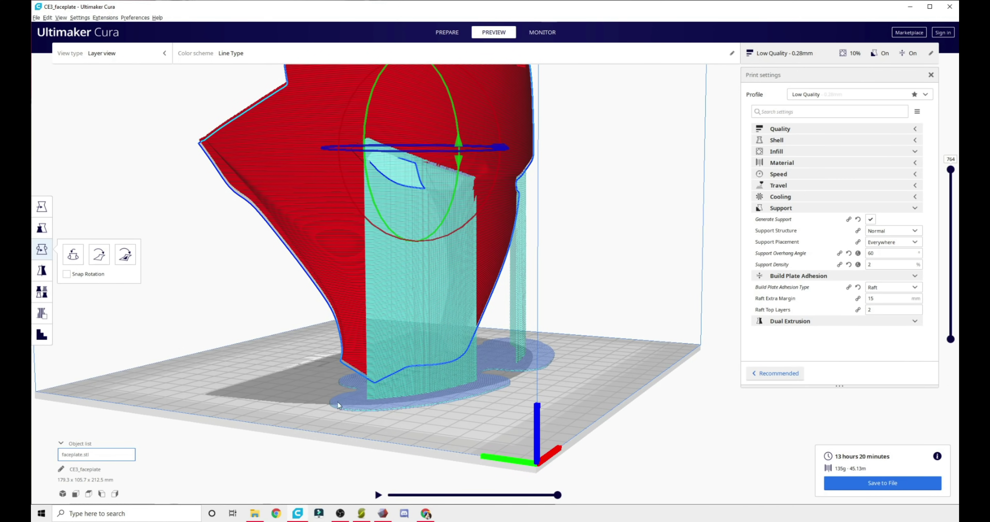
{"action": "right_click_drag", "start_coordinate": [466, 353], "coordinate": [557, 358]}
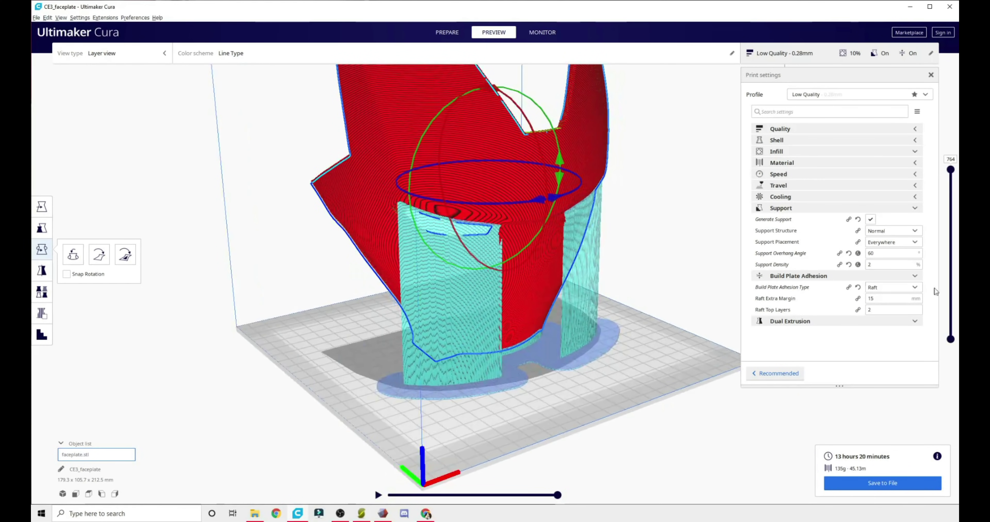
Keep Raft as the build plate adhesion type and set the raft top layers to 1.
{"action": "left_click", "coordinate": [910, 290]}
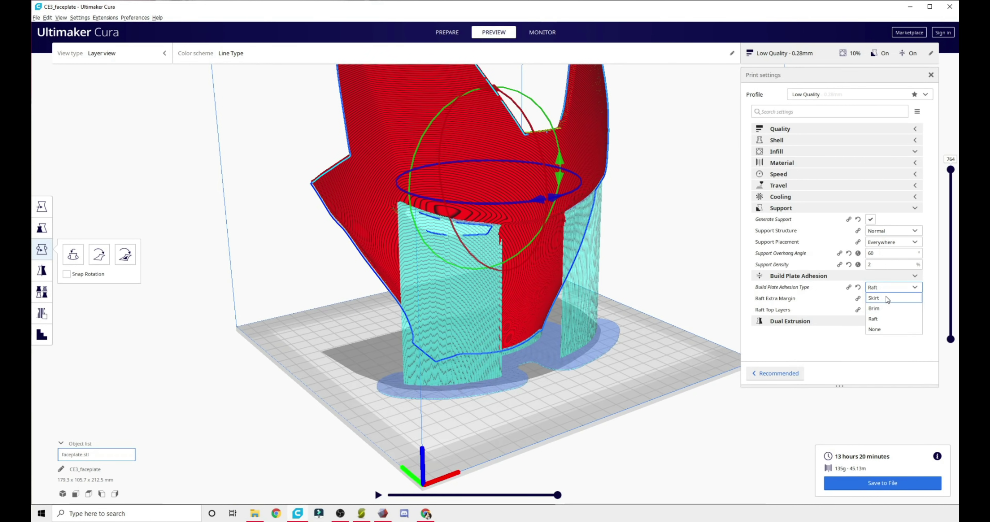
{"action": "left_click", "coordinate": [874, 319]}
{"action": "left_click", "coordinate": [878, 298]}
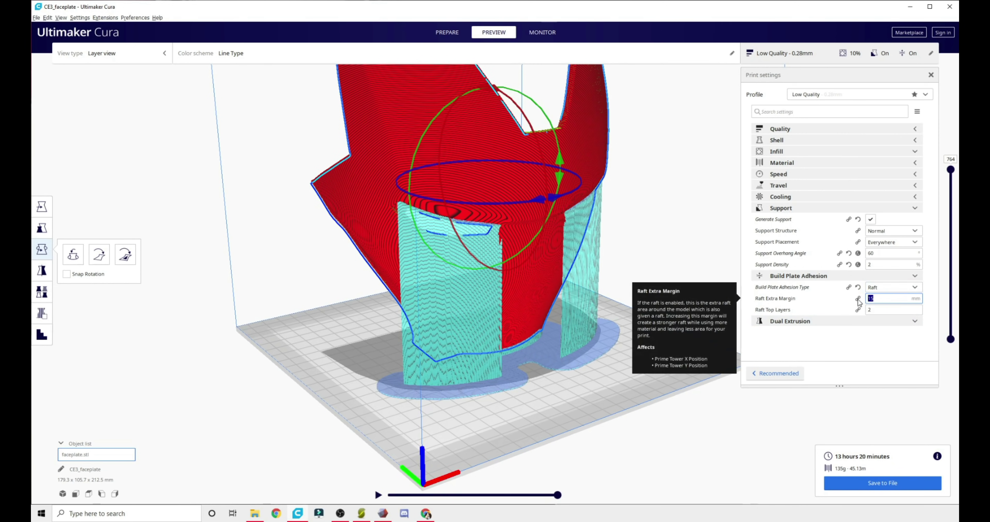
{"action": "right_click_drag", "start_coordinate": [548, 350], "coordinate": [584, 328]}
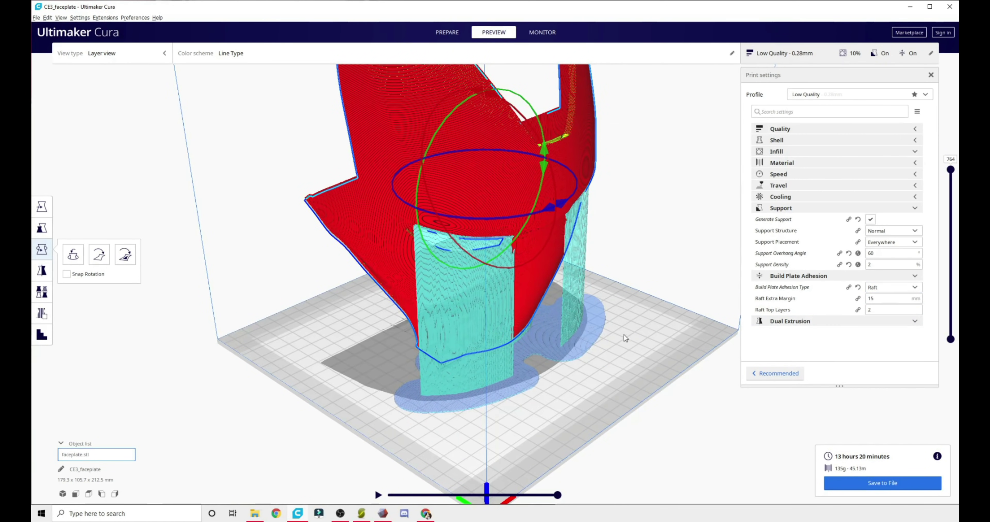
{"action": "left_click", "coordinate": [888, 309]}
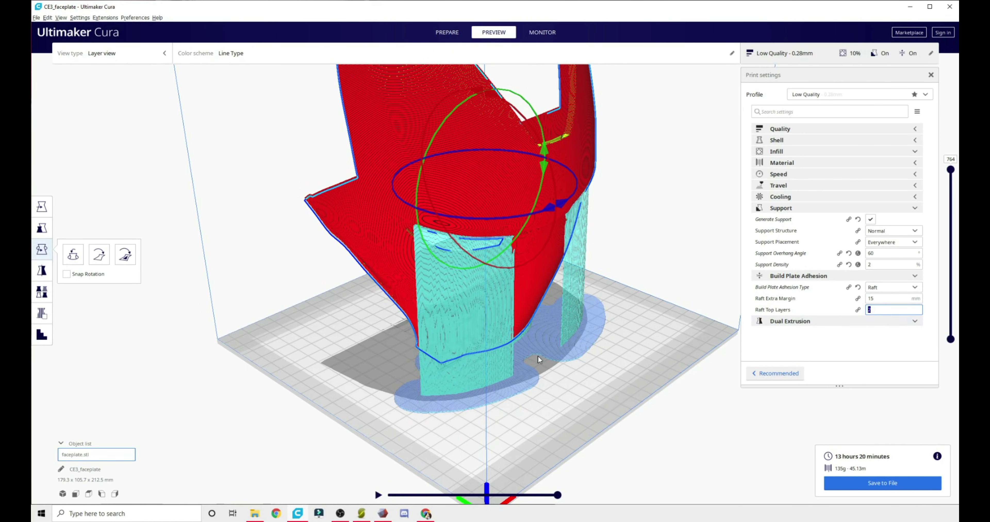
{"action": "type", "text": "1"}
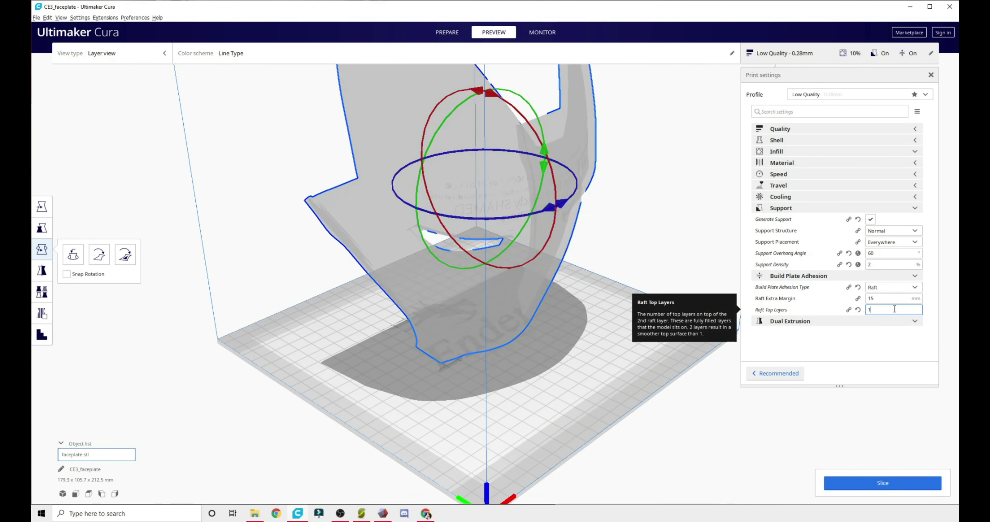
{"action": "left_click", "coordinate": [884, 297]}
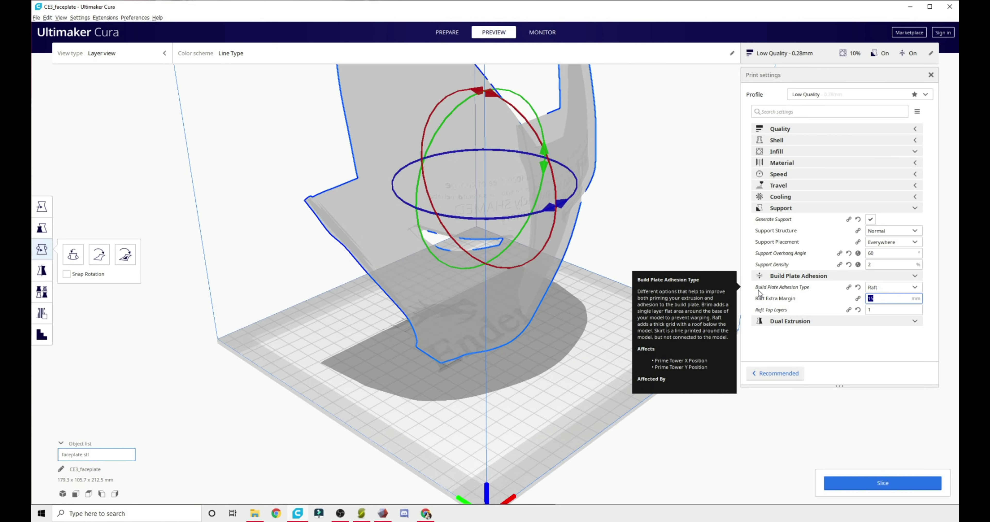
Return to the Prepare stage and look over the upright faceplate from different angles.
{"action": "left_click", "coordinate": [460, 30]}
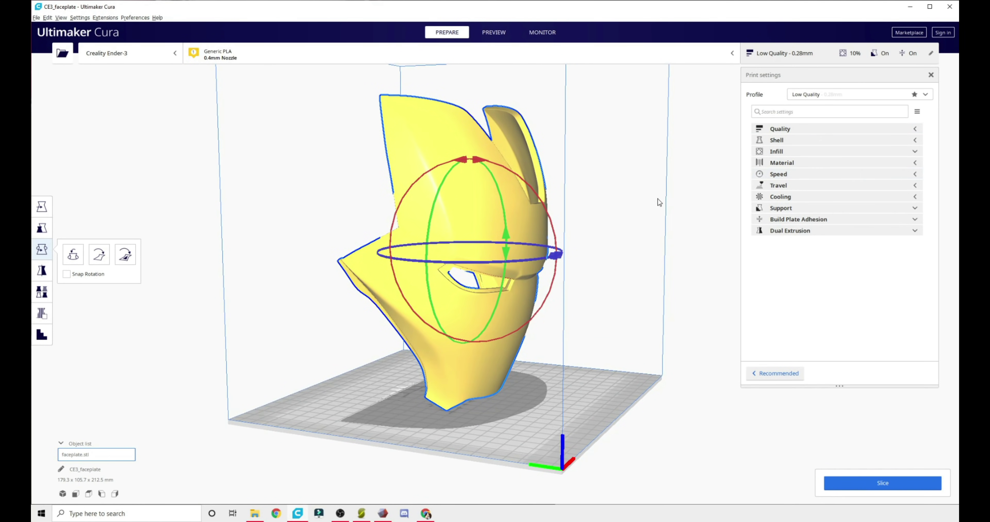
{"action": "right_click_drag", "start_coordinate": [360, 314], "coordinate": [507, 365]}
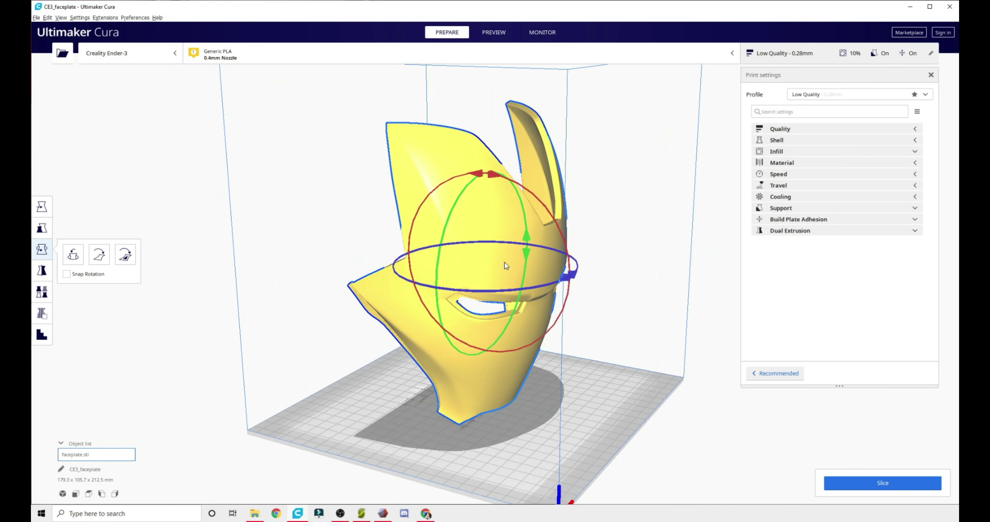
{"action": "right_click_drag", "start_coordinate": [529, 299], "coordinate": [492, 291]}
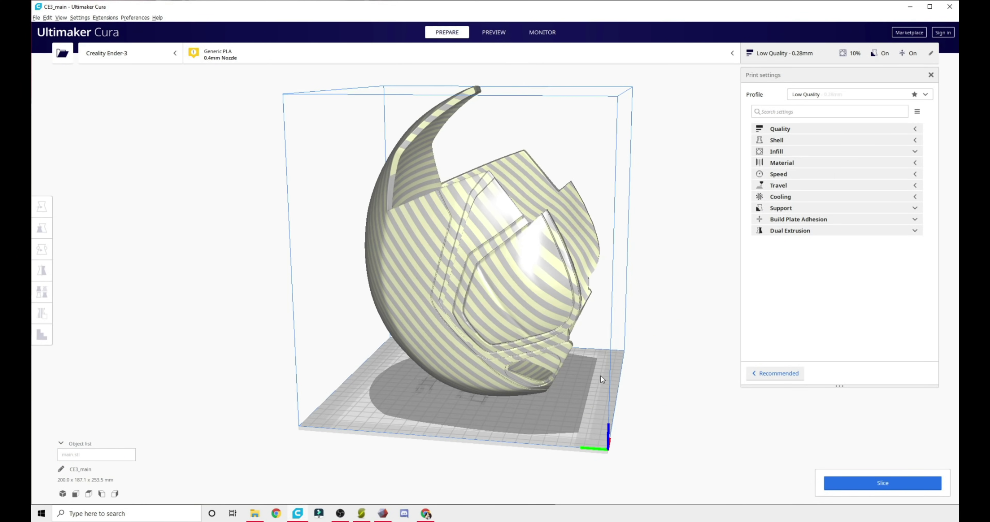
Tilt the helmet with the Rotate tool until its overall height is about 244.1 mm.
{"action": "right_click_drag", "start_coordinate": [600, 375], "coordinate": [448, 350]}
{"action": "left_click", "coordinate": [448, 350]}
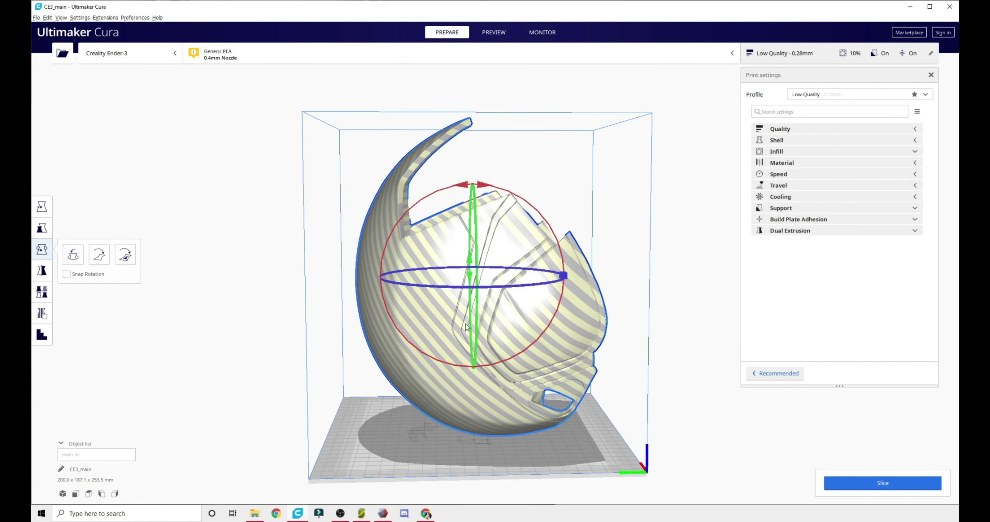
{"action": "right_click_drag", "start_coordinate": [492, 288], "coordinate": [465, 235]}
{"action": "left_click_drag", "start_coordinate": [457, 187], "coordinate": [456, 188]}
Keep Raft as the build plate adhesion type and set the raft extra margin to 5 mm.
{"action": "left_click", "coordinate": [798, 220]}
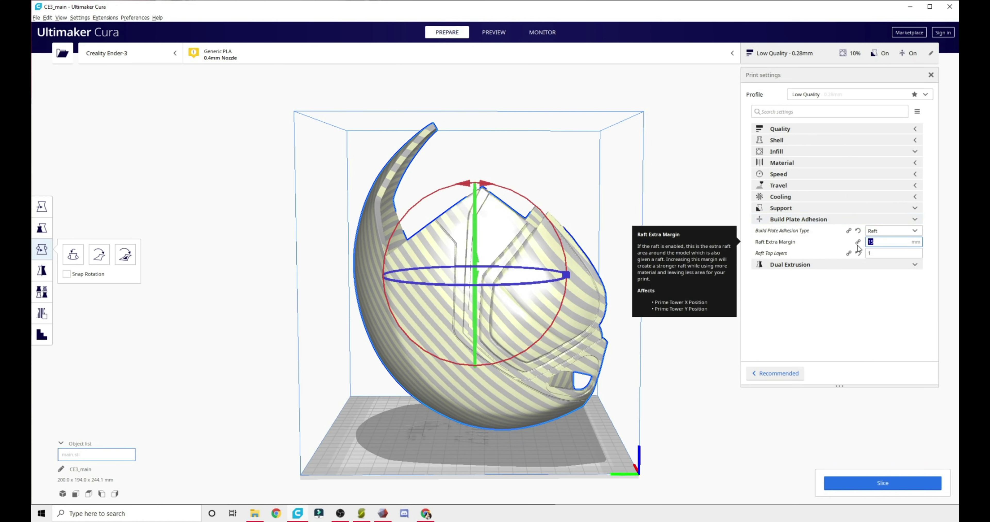
{"action": "right_click_drag", "start_coordinate": [520, 405], "coordinate": [503, 349]}
{"action": "scroll", "coordinate": [495, 347], "scroll_direction": "up", "scroll_amount": 3}
{"action": "scroll", "coordinate": [600, 399], "scroll_direction": "up", "scroll_amount": 2}
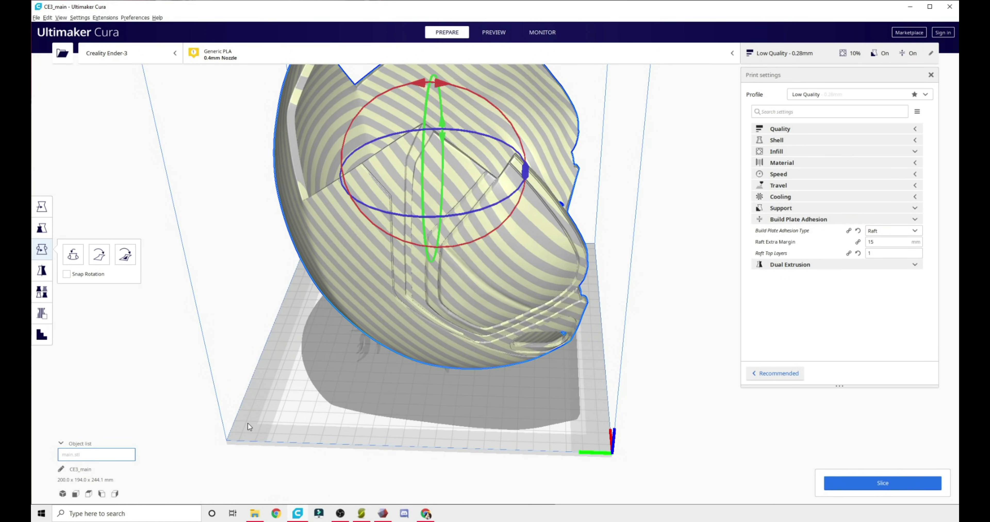
{"action": "key", "text": "shift+Tab"}
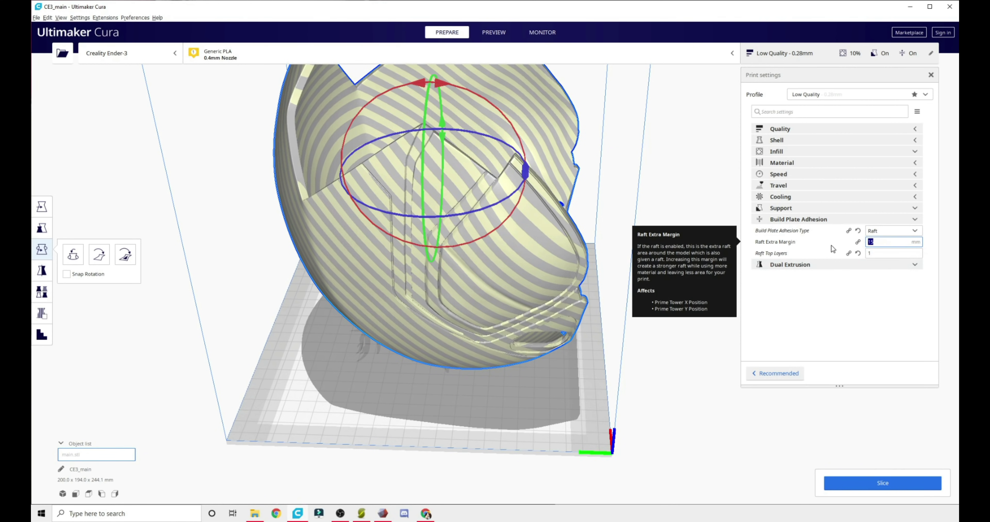
{"action": "left_click", "coordinate": [888, 231]}
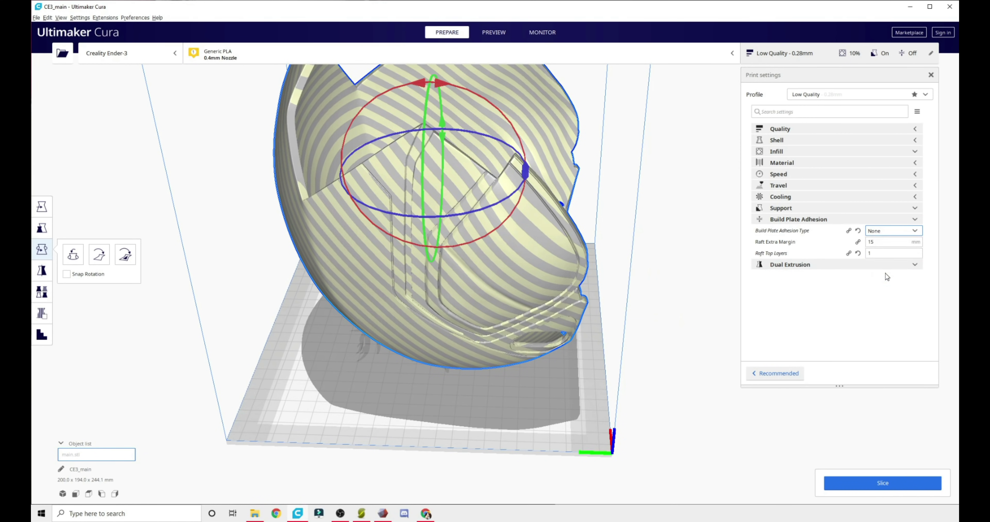
{"action": "left_click", "coordinate": [886, 273]}
{"action": "left_click", "coordinate": [888, 233]}
{"action": "left_click_drag", "start_coordinate": [886, 242], "coordinate": [769, 245]}
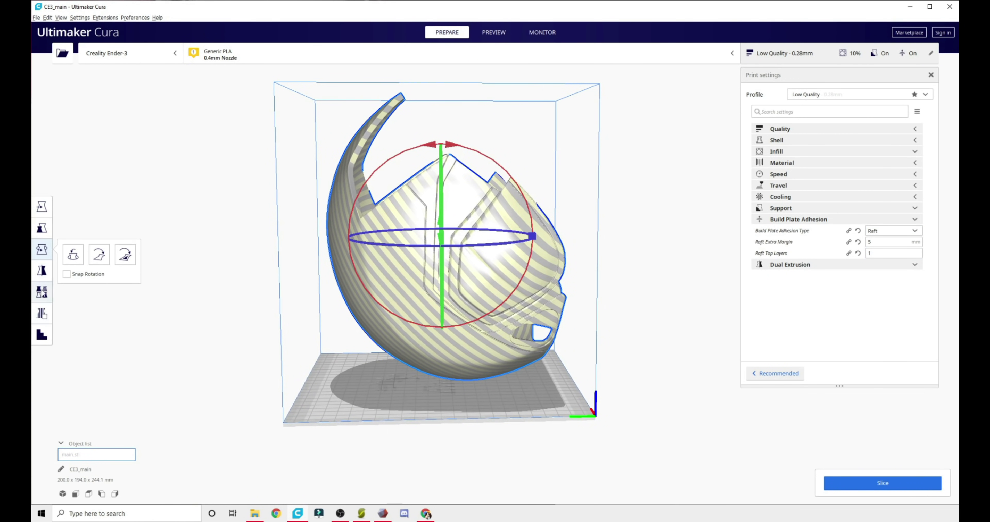
Lower the helmet along the vertical axis to Z 0 mm with the Move tool.
{"action": "key", "text": "t"}
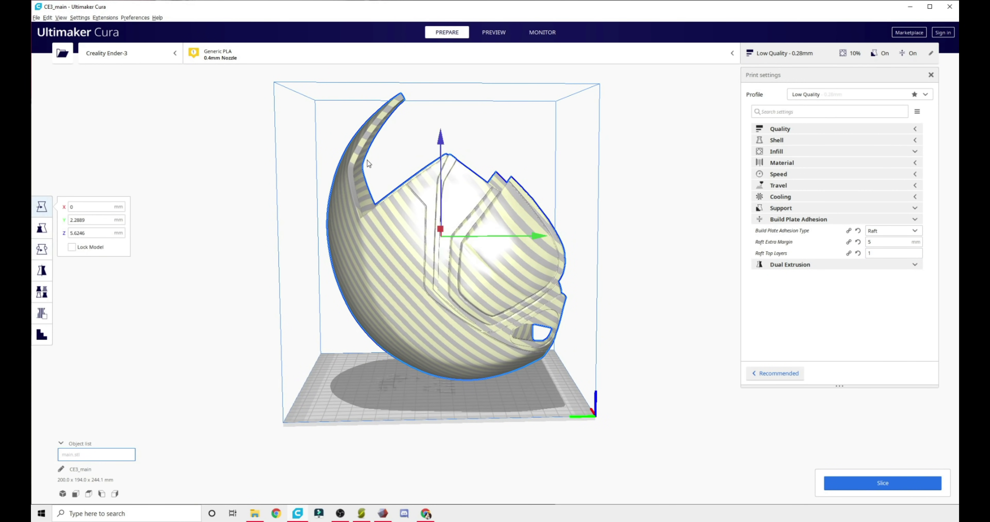
{"action": "left_click_drag", "start_coordinate": [542, 234], "coordinate": [541, 234]}
{"action": "right_click", "coordinate": [511, 238]}
{"action": "left_click", "coordinate": [524, 248]}
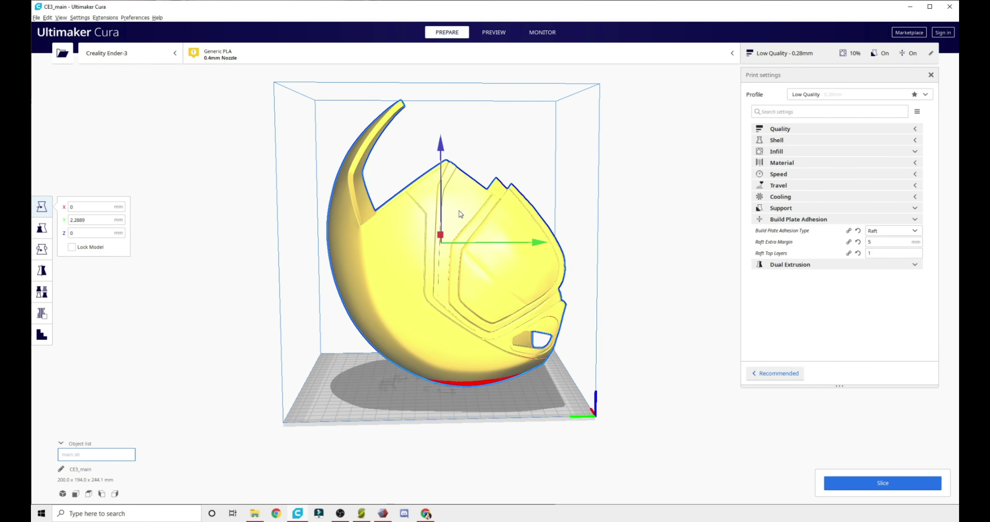
Check the time and material estimation of the sliced helmet and open its layer preview.
{"action": "right_click_drag", "start_coordinate": [464, 336], "coordinate": [503, 304]}
{"action": "scroll", "coordinate": [515, 434], "scroll_direction": "up", "scroll_amount": 5}
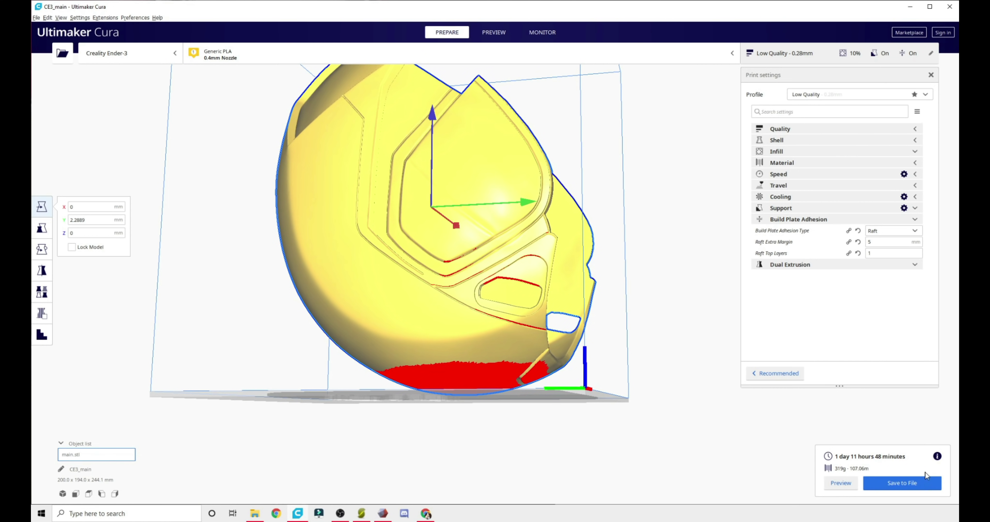
{"action": "mouse_move", "coordinate": [938, 458]}
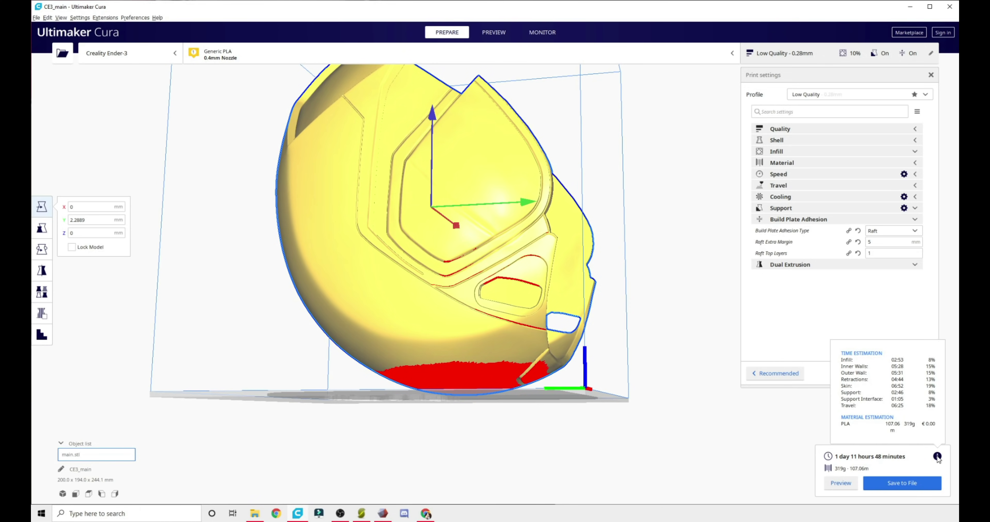
{"action": "left_click", "coordinate": [842, 483]}
{"action": "right_click_drag", "start_coordinate": [341, 397], "coordinate": [177, 413]}
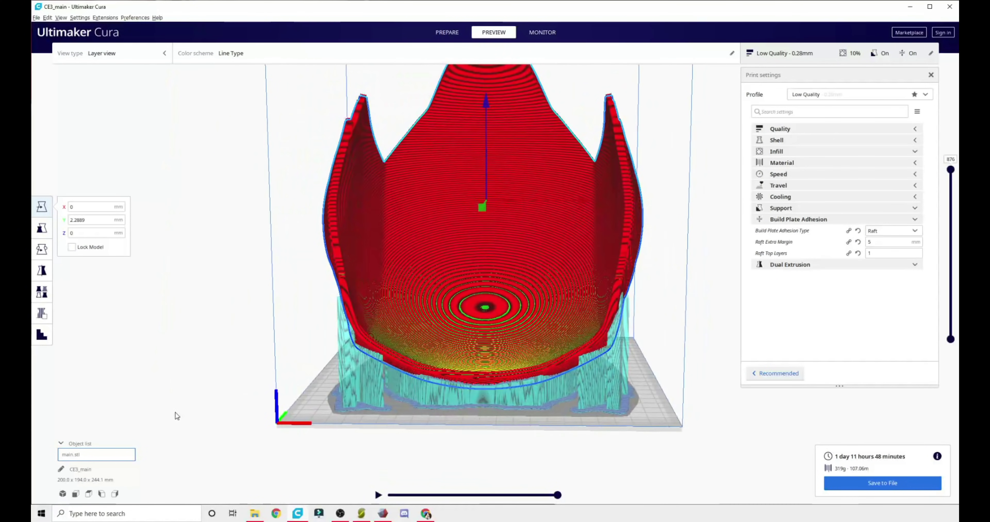
Show the Support settings and examine the normal supports and raft beneath the helmet up close.
{"action": "left_click", "coordinate": [798, 210]}
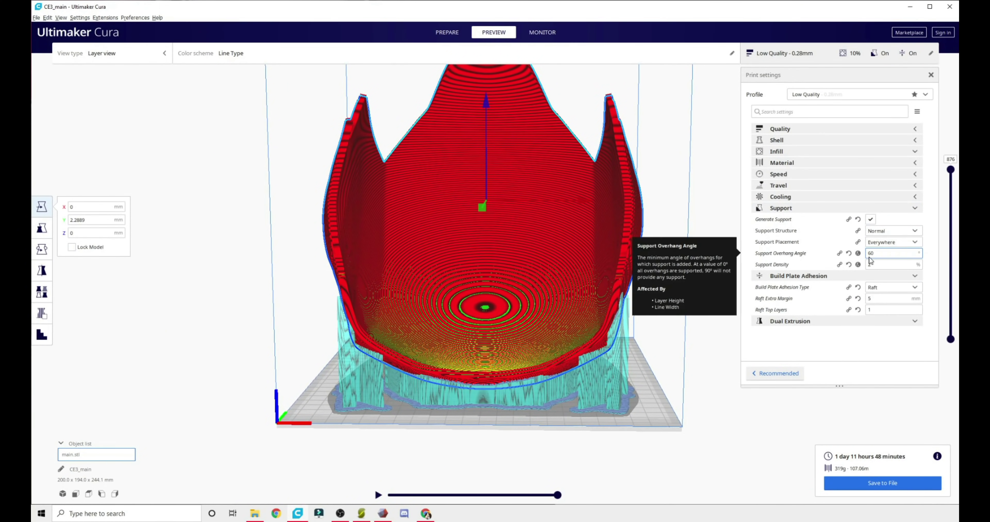
{"action": "scroll", "coordinate": [440, 458], "scroll_direction": "up", "scroll_amount": 2}
{"action": "scroll", "coordinate": [440, 458], "scroll_direction": "up", "scroll_amount": 8}
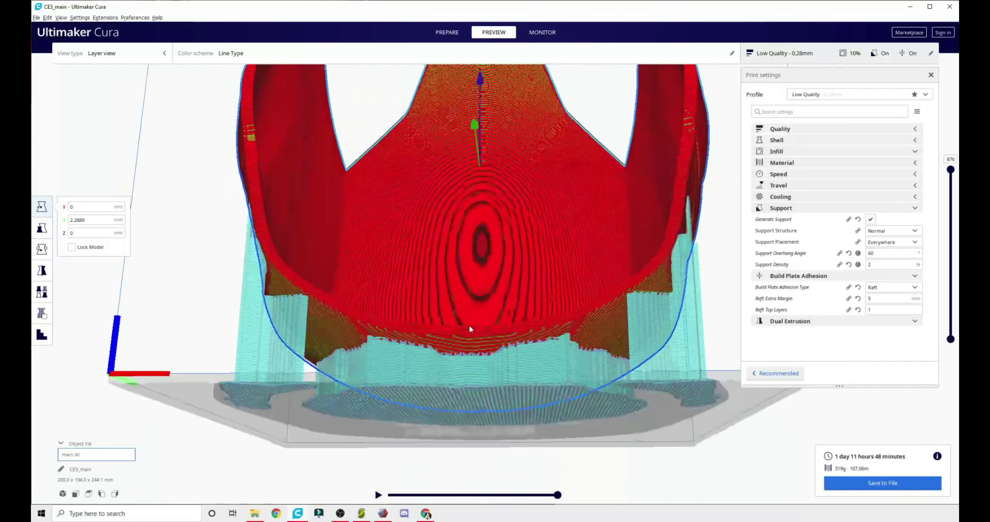
{"action": "right_click_drag", "start_coordinate": [394, 341], "coordinate": [463, 382]}
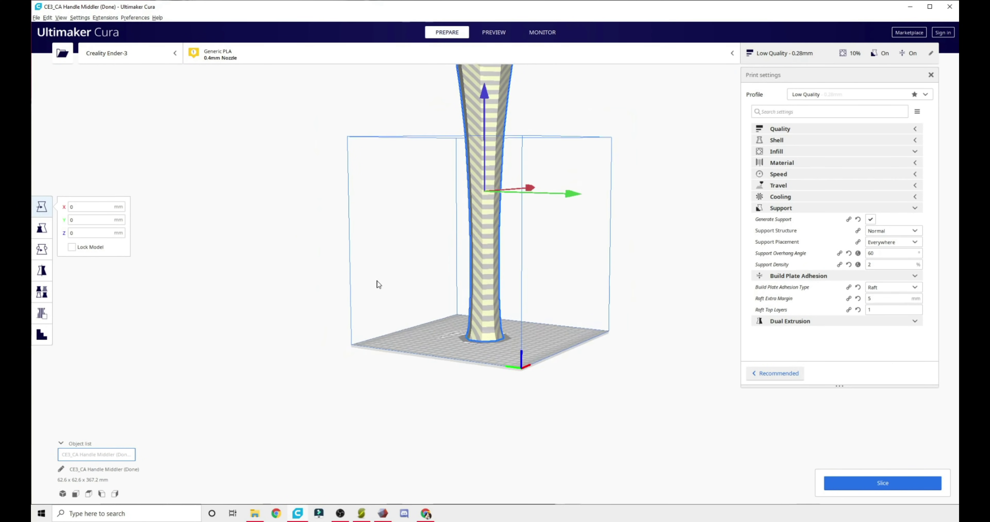
Compare the tall handle with the printer's build volume and switch to Autodesk Meshmixer, where the same handle is loaded.
{"action": "scroll", "coordinate": [385, 294], "scroll_direction": "down", "scroll_amount": 3}
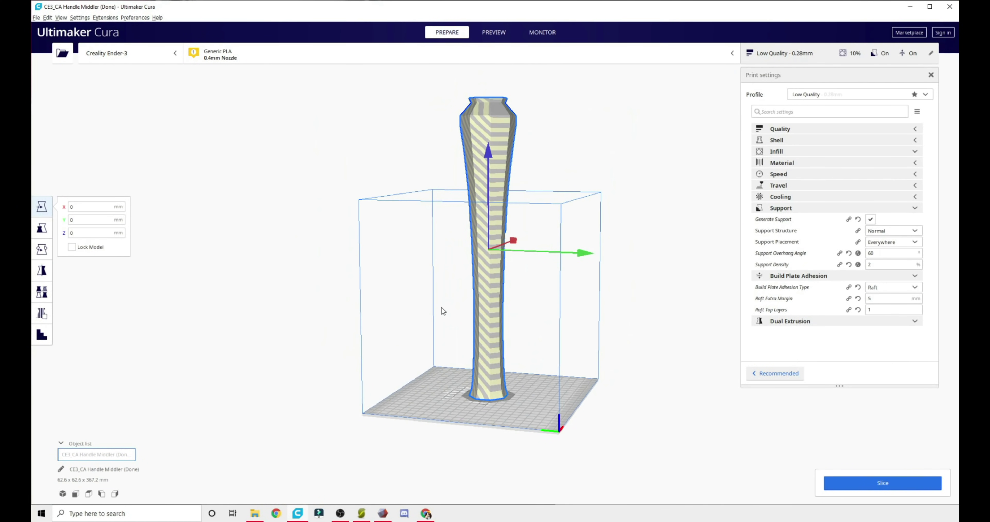
{"action": "mouse_move", "coordinate": [436, 323]}
{"action": "right_mouse_down"}
{"action": "mouse_move", "coordinate": [499, 321]}
{"action": "mouse_move", "coordinate": [435, 321]}
{"action": "right_mouse_up"}
{"action": "scroll", "coordinate": [498, 309], "scroll_direction": "up", "scroll_amount": 5}
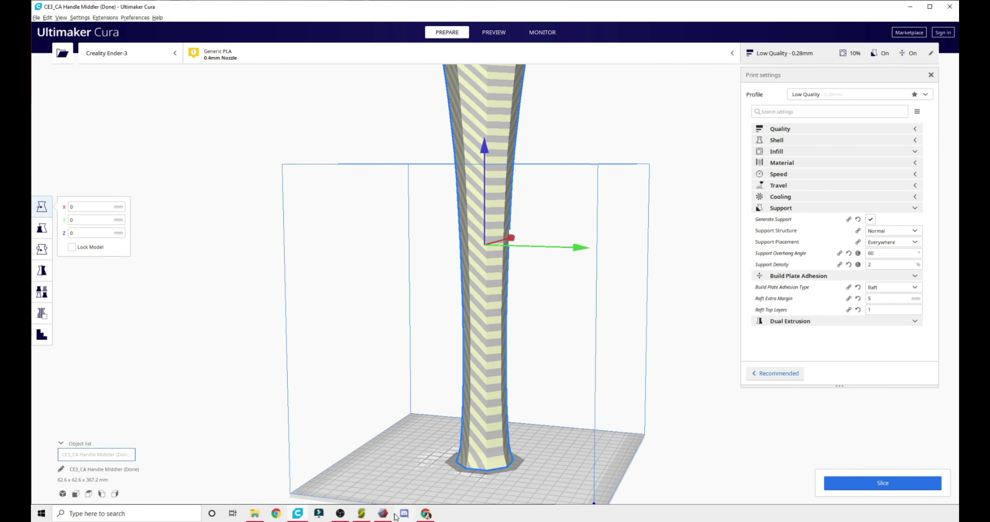
{"action": "left_click", "coordinate": [383, 514]}
{"action": "right_click_drag", "start_coordinate": [551, 375], "coordinate": [459, 248]}
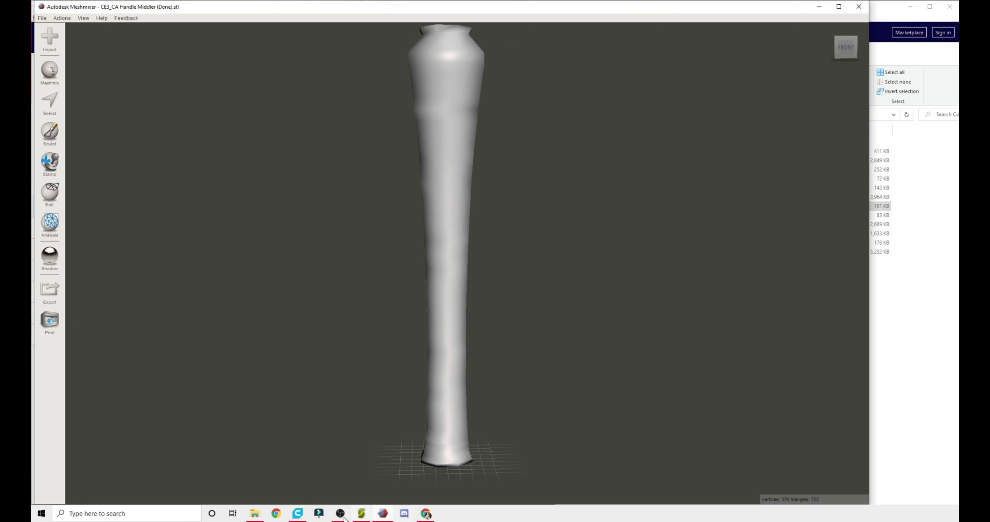
{"action": "left_click", "coordinate": [297, 514]}
{"action": "right_click_drag", "start_coordinate": [428, 306], "coordinate": [352, 392]}
{"action": "left_click", "coordinate": [383, 514]}
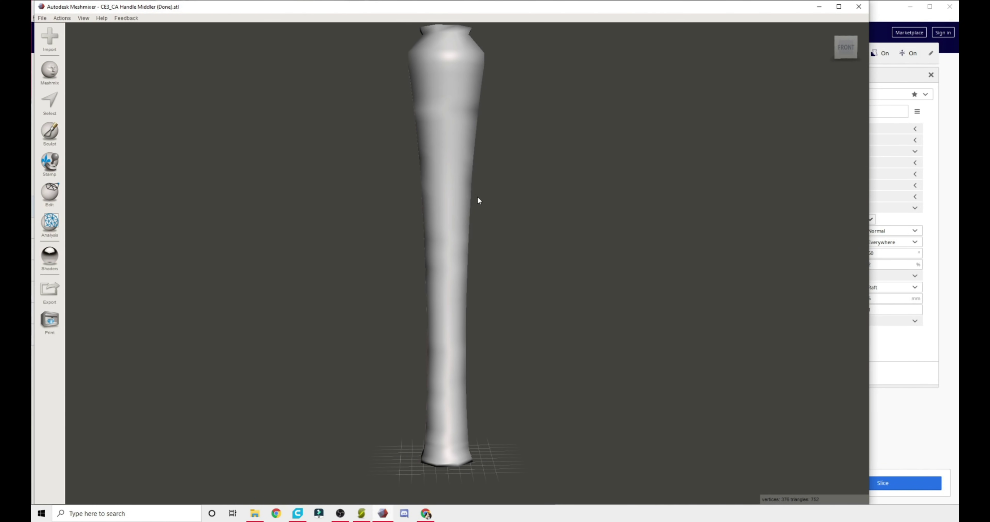
Start a Plane Cut on the handle with a horizontal cutting plane at about mid-height.
{"action": "left_click", "coordinate": [49, 192]}
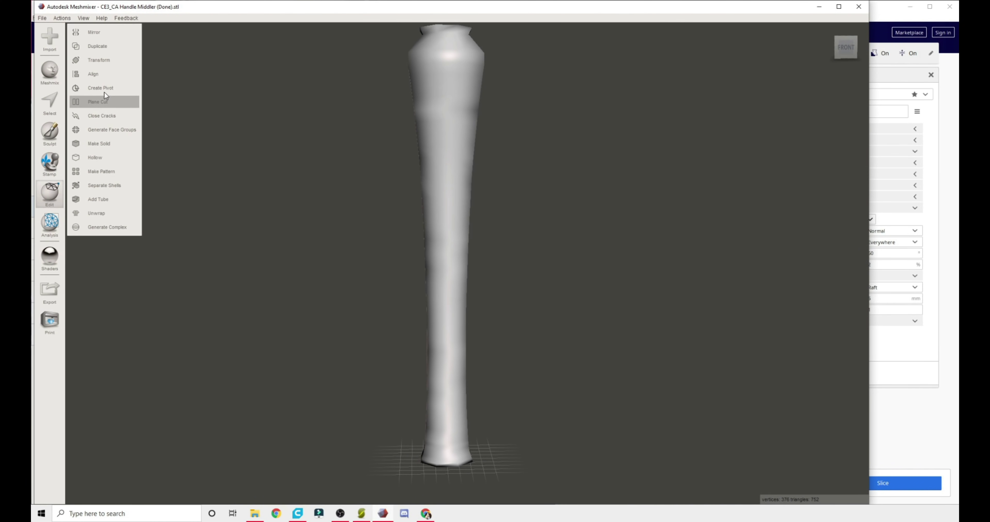
{"action": "left_click", "coordinate": [107, 99]}
{"action": "right_click_drag", "start_coordinate": [453, 250], "coordinate": [433, 219]}
{"action": "scroll", "coordinate": [461, 264], "scroll_direction": "down", "scroll_amount": 2}
{"action": "left_click_drag", "start_coordinate": [441, 223], "coordinate": [421, 193]}
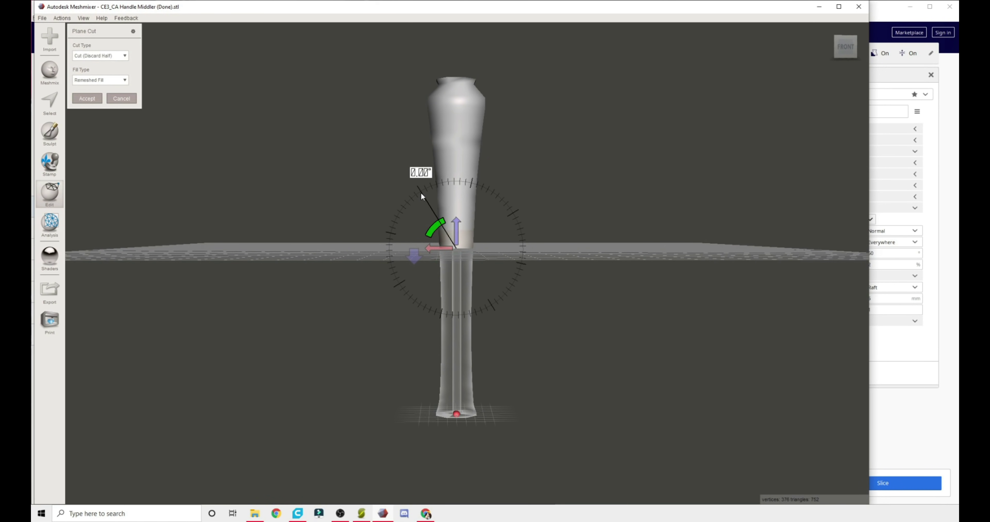
{"action": "mouse_move", "coordinate": [447, 230]}
{"action": "left_mouse_down"}
{"action": "mouse_move", "coordinate": [458, 226]}
{"action": "mouse_move", "coordinate": [458, 207]}
{"action": "mouse_move", "coordinate": [451, 233]}
{"action": "left_mouse_up"}
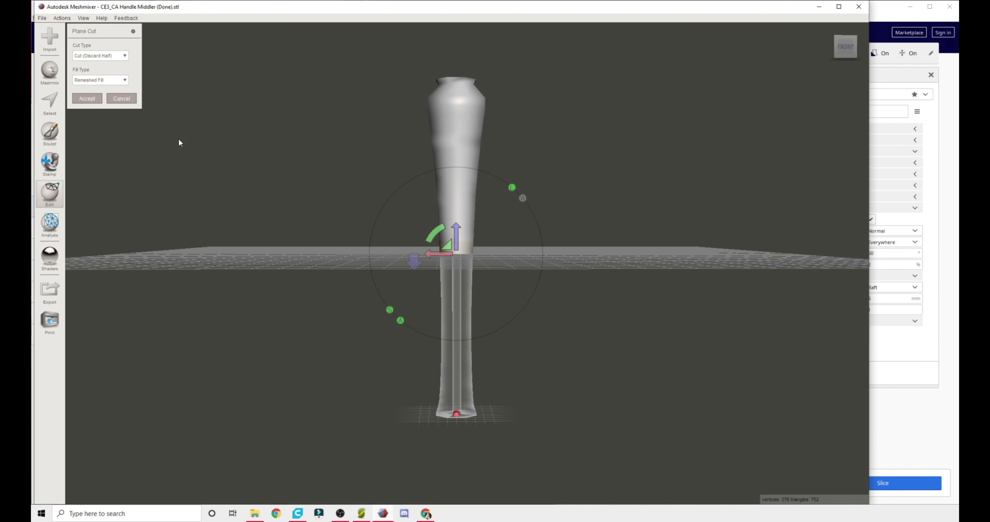
Apply the plane cut with cut type Slice (Keep Both) and fill type Remeshed Fill.
{"action": "left_click", "coordinate": [124, 56]}
{"action": "left_click", "coordinate": [110, 69]}
{"action": "left_click", "coordinate": [110, 80]}
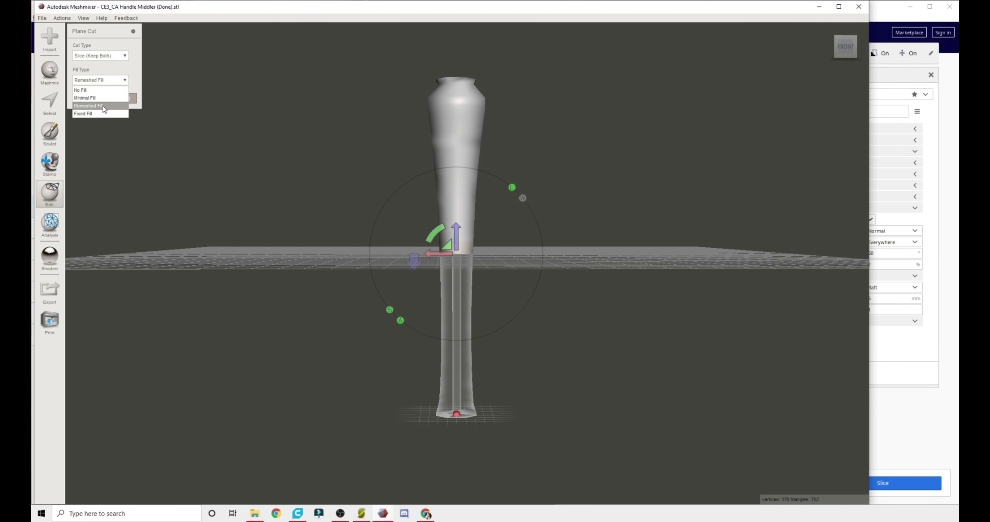
{"action": "left_click", "coordinate": [189, 110]}
{"action": "left_click", "coordinate": [85, 98]}
Separate the sliced handle into individual shells and select the upper half.
{"action": "left_click", "coordinate": [49, 192]}
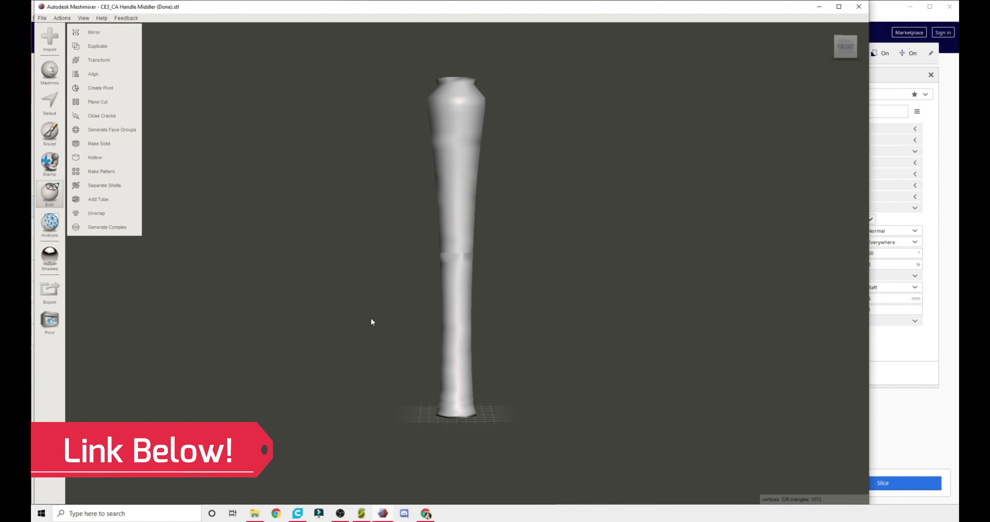
{"action": "right_click_drag", "start_coordinate": [320, 342], "coordinate": [332, 371]}
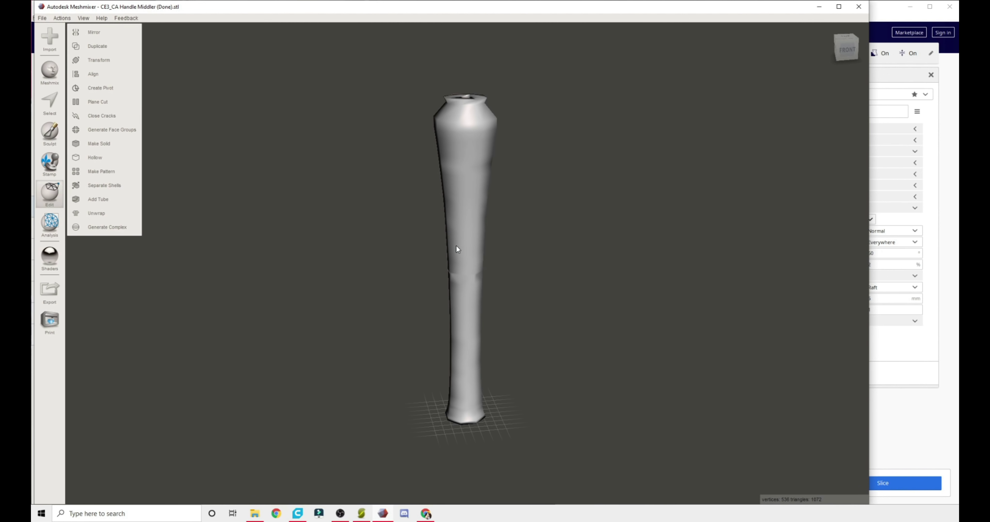
{"action": "scroll", "coordinate": [487, 296], "scroll_direction": "up", "scroll_amount": 2}
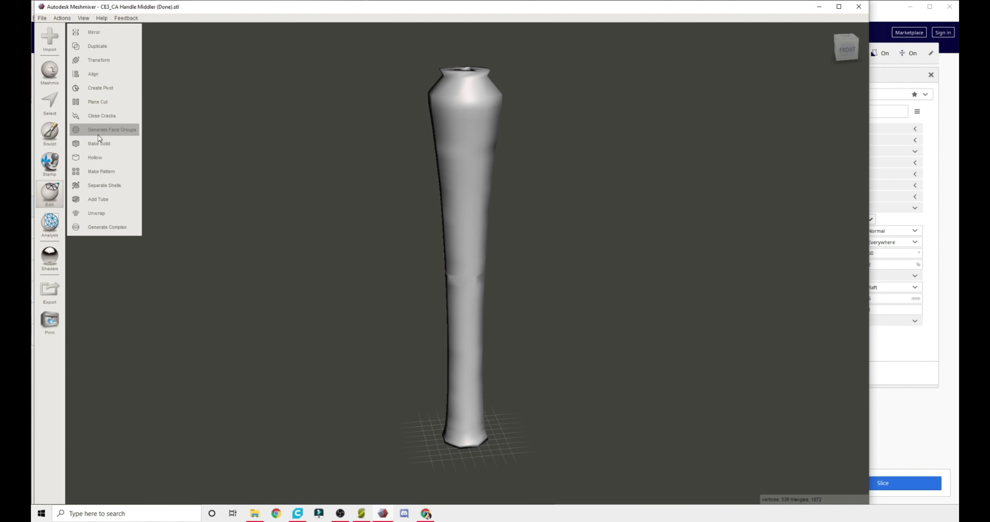
{"action": "left_click", "coordinate": [105, 186]}
{"action": "left_click", "coordinate": [463, 172]}
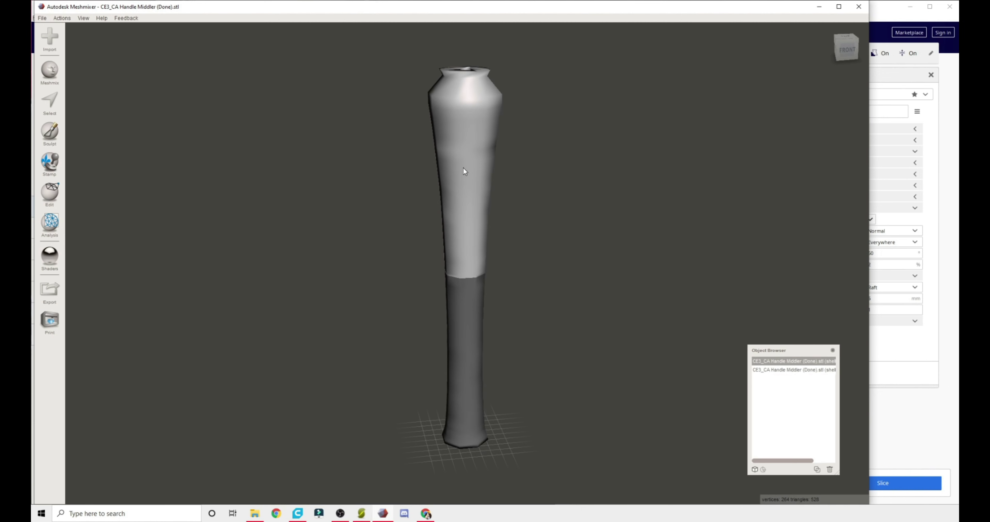
Export the upper half of the handle as Handle 1 and the lower half as Handle 2.
{"action": "left_click", "coordinate": [475, 310]}
{"action": "left_click", "coordinate": [462, 177]}
{"action": "left_click", "coordinate": [469, 256]}
{"action": "left_click", "coordinate": [464, 218]}
{"action": "left_click", "coordinate": [469, 334]}
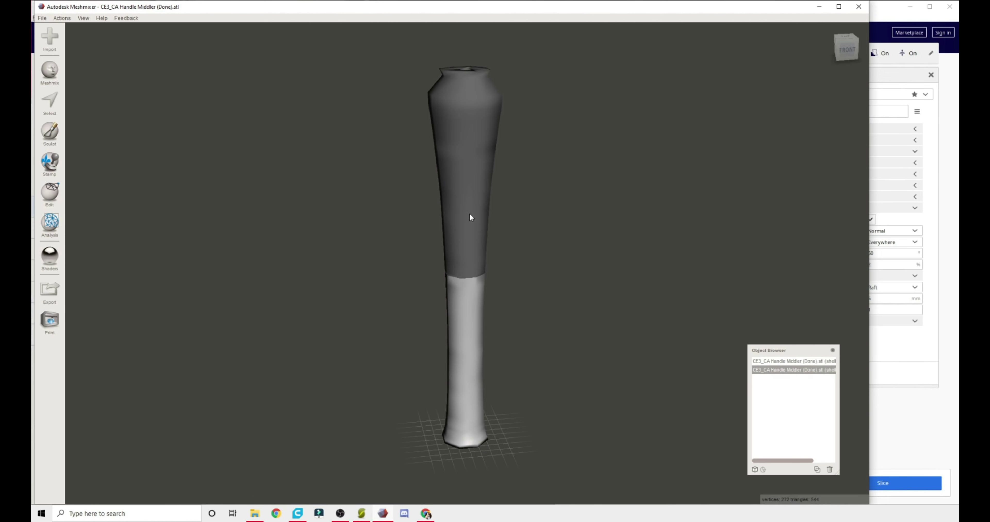
{"action": "left_click", "coordinate": [470, 217]}
{"action": "left_click", "coordinate": [50, 292]}
{"action": "left_click", "coordinate": [477, 259]}
{"action": "left_click", "coordinate": [477, 332]}
{"action": "left_click", "coordinate": [49, 294]}
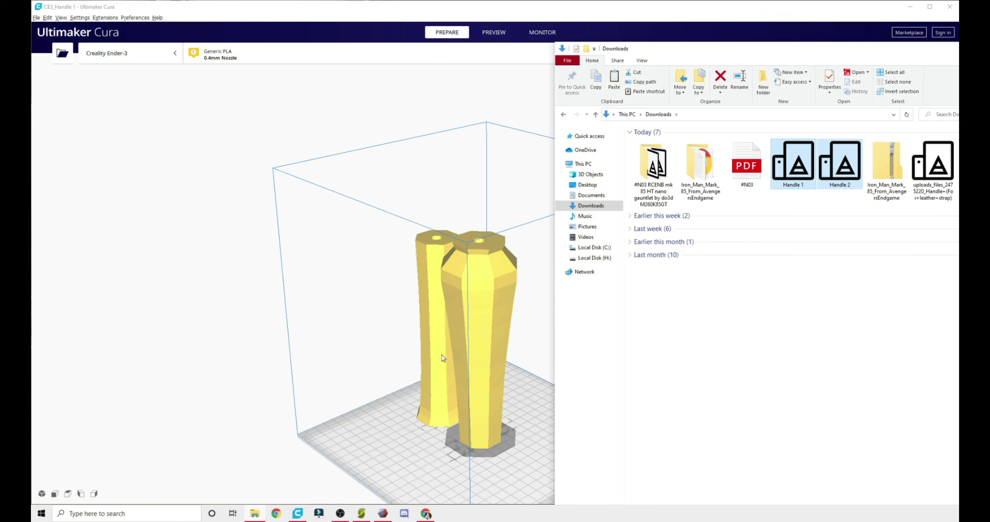
Return to Cura and inspect the two handle halves and their centre holes on the build plate.
{"action": "left_click", "coordinate": [442, 355]}
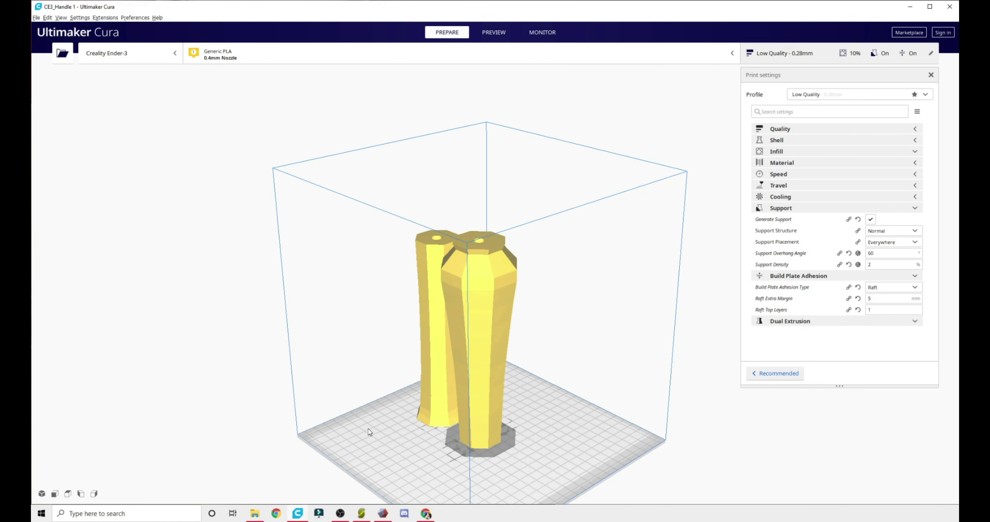
{"action": "scroll", "coordinate": [491, 420], "scroll_direction": "up", "scroll_amount": 5}
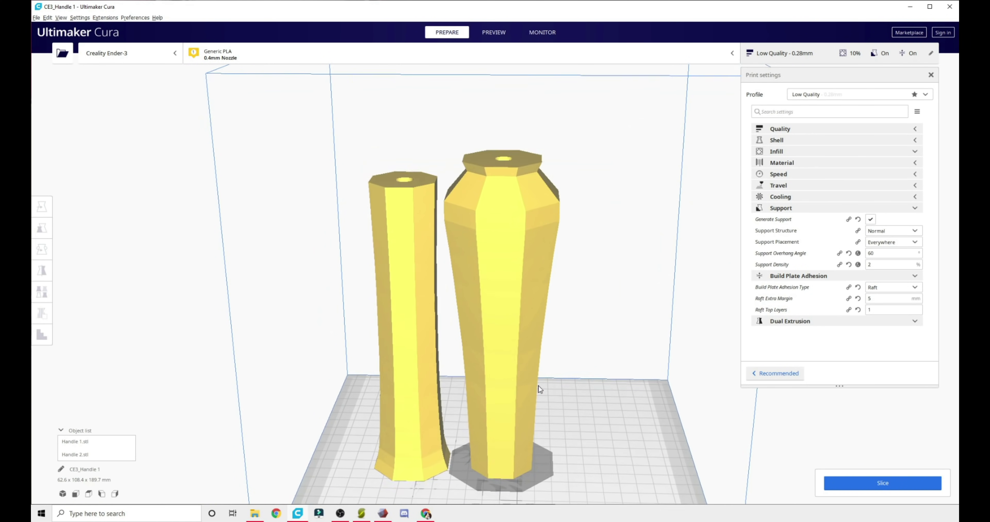
{"action": "scroll", "coordinate": [376, 264], "scroll_direction": "up", "scroll_amount": 3}
{"action": "right_click_drag", "start_coordinate": [376, 264], "coordinate": [390, 310]}
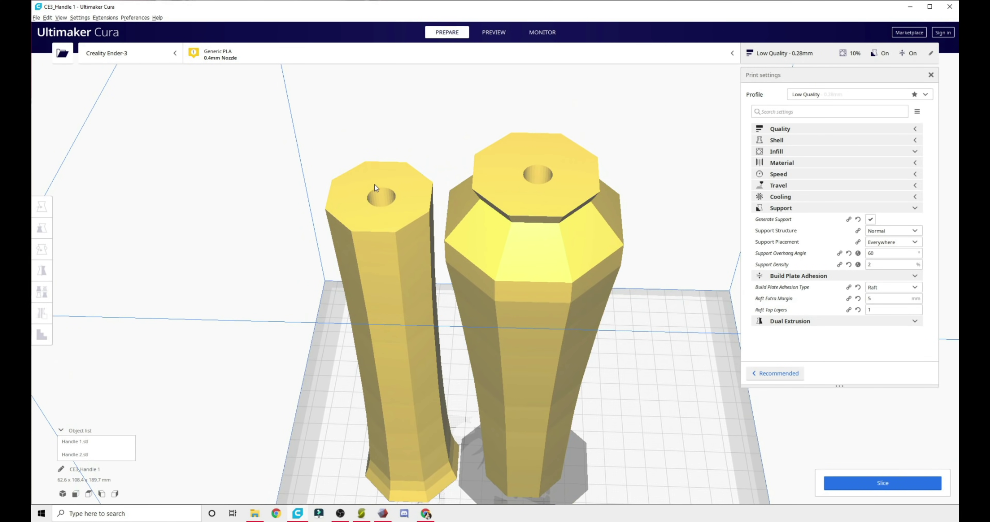
{"action": "right_click_drag", "start_coordinate": [360, 196], "coordinate": [506, 343]}
{"action": "scroll", "coordinate": [424, 346], "scroll_direction": "down", "scroll_amount": 5}
Move the Handle 1 half along the Y axis, farther away from Handle 2.
{"action": "left_click", "coordinate": [525, 290]}
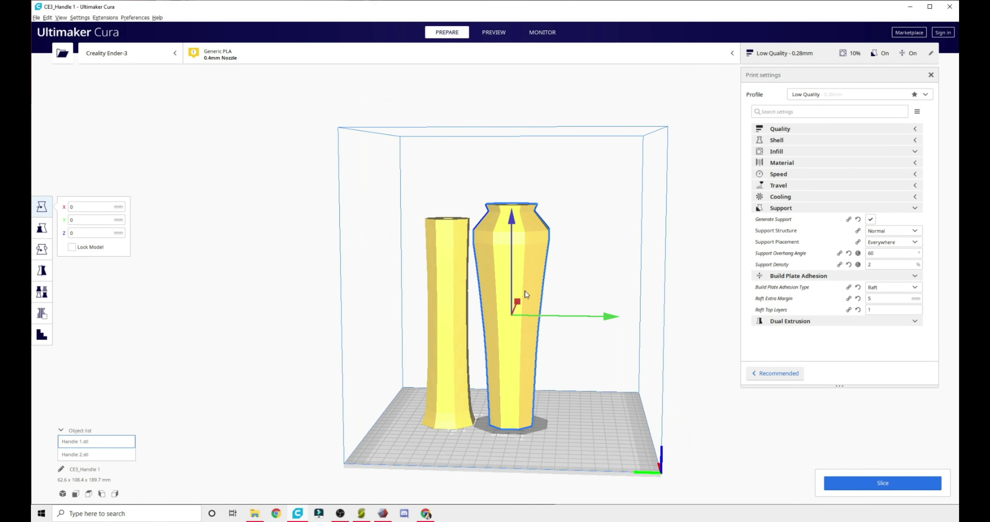
{"action": "left_click_drag", "start_coordinate": [606, 322], "coordinate": [616, 322]}
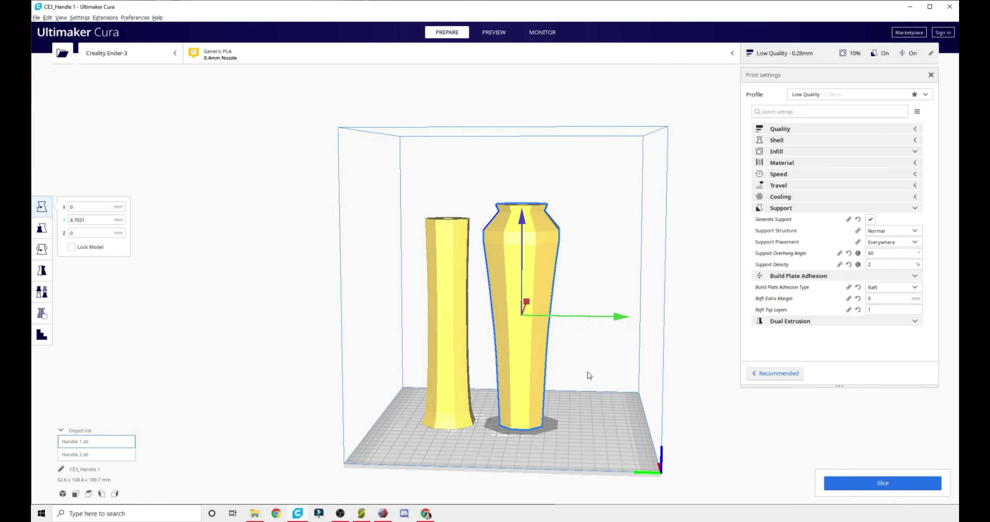
{"action": "right_click_drag", "start_coordinate": [587, 372], "coordinate": [574, 391]}
{"action": "left_click_drag", "start_coordinate": [618, 324], "coordinate": [631, 326]}
{"action": "left_click", "coordinate": [435, 320]}
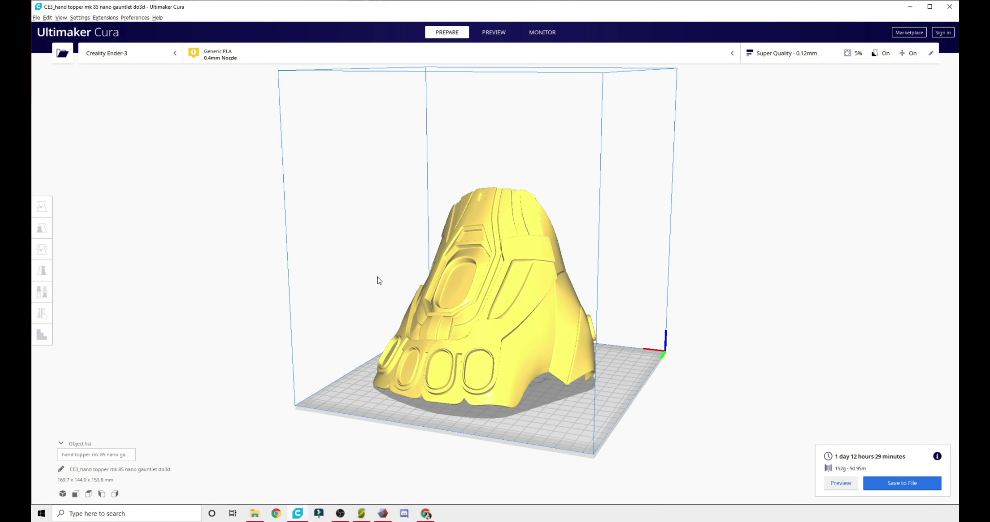
Preview the sliced gauntlet hand topper and examine the thin support beside its inner side wall.
{"action": "right_click_drag", "start_coordinate": [379, 281], "coordinate": [357, 305]}
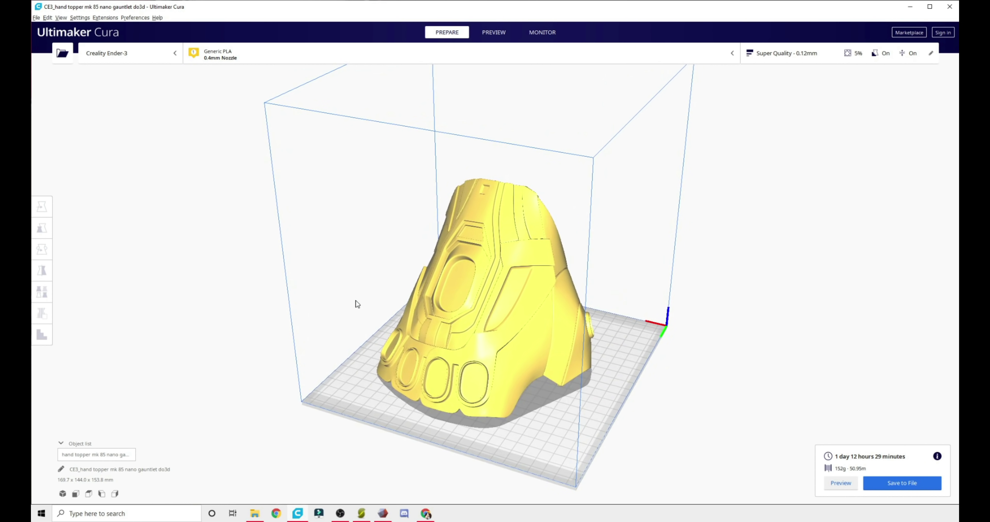
{"action": "left_click", "coordinate": [491, 34]}
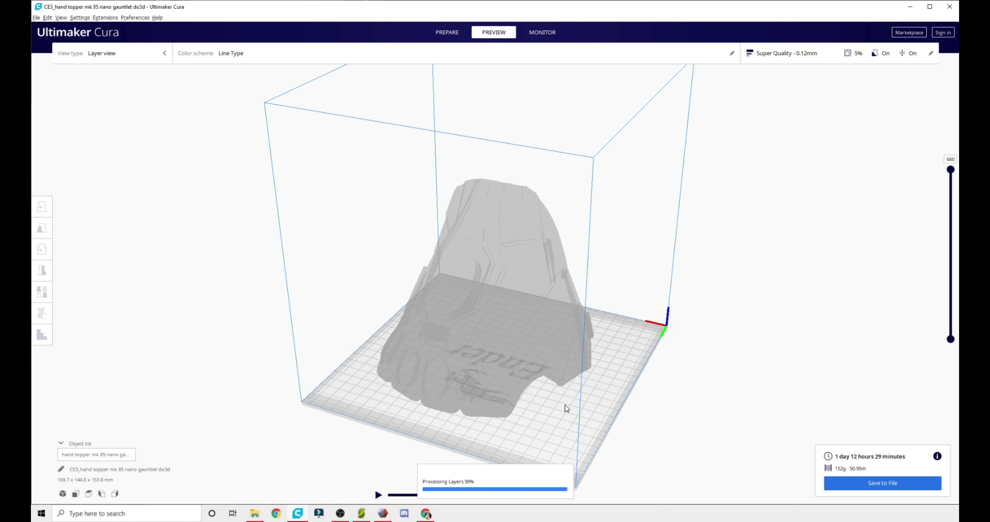
{"action": "scroll", "coordinate": [567, 420], "scroll_direction": "up", "scroll_amount": 3}
{"action": "right_click_drag", "start_coordinate": [565, 430], "coordinate": [386, 344]}
{"action": "scroll", "coordinate": [386, 344], "scroll_direction": "up", "scroll_amount": 10}
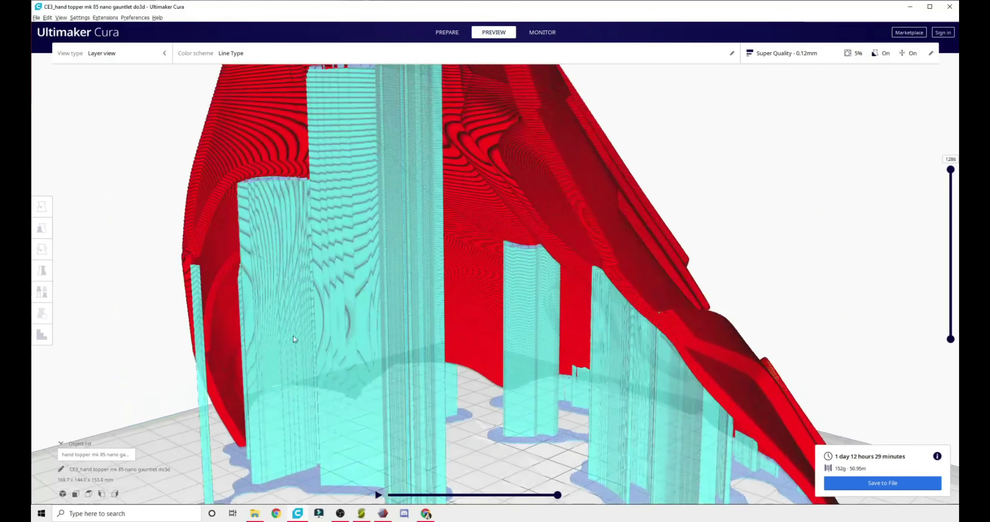
{"action": "right_click_drag", "start_coordinate": [427, 315], "coordinate": [551, 294]}
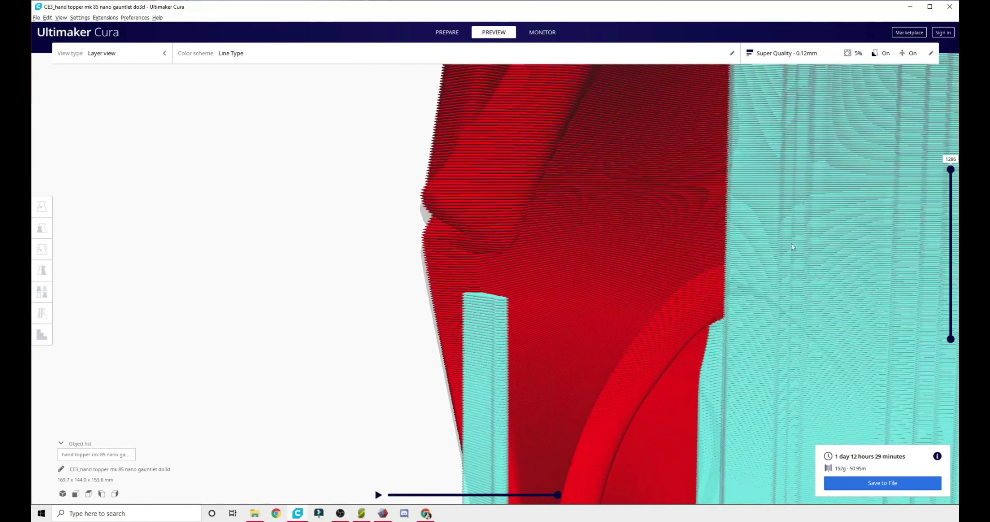
{"action": "left_click_drag", "start_coordinate": [951, 170], "coordinate": [950, 92]}
{"action": "scroll", "coordinate": [668, 317], "scroll_direction": "down", "scroll_amount": 10}
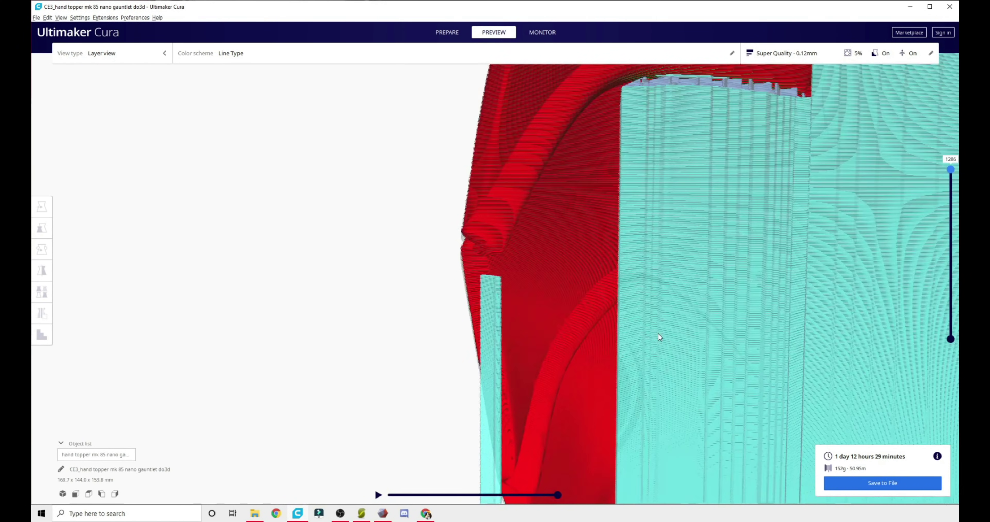
Add two support blockers at the notch on the gauntlet's side wall, above the thin support.
{"action": "left_click", "coordinate": [601, 105]}
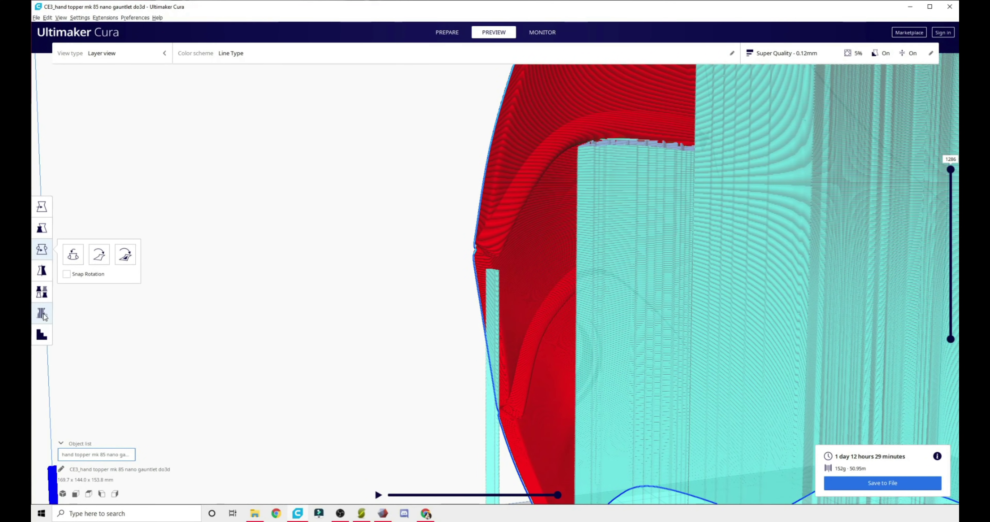
{"action": "left_click", "coordinate": [43, 316]}
{"action": "scroll", "coordinate": [571, 198], "scroll_direction": "up", "scroll_amount": 5}
{"action": "right_click_drag", "start_coordinate": [572, 197], "coordinate": [498, 225]}
{"action": "scroll", "coordinate": [496, 228], "scroll_direction": "down", "scroll_amount": 2}
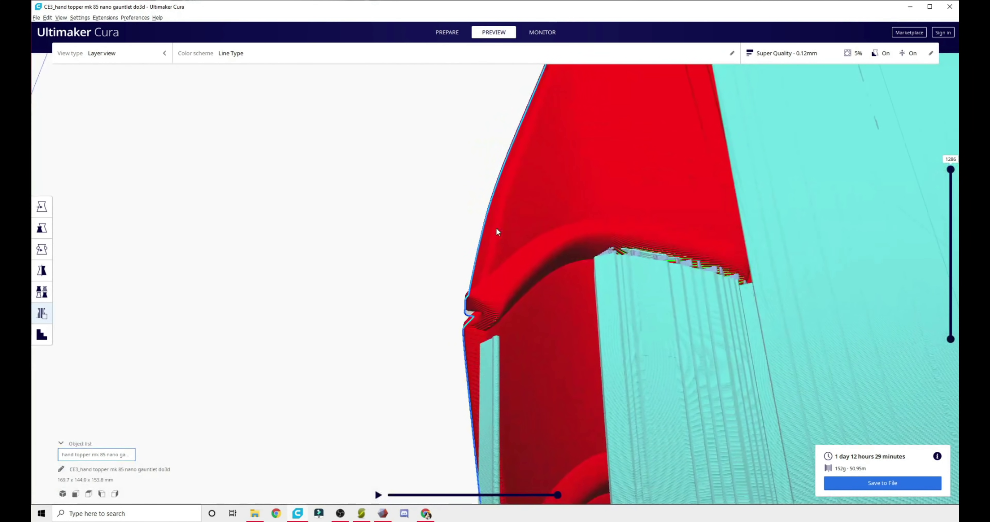
{"action": "left_click", "coordinate": [495, 317]}
{"action": "left_click", "coordinate": [447, 32]}
{"action": "middle_click_drag", "start_coordinate": [510, 339], "coordinate": [488, 316]}
{"action": "scroll", "coordinate": [540, 354], "scroll_direction": "down", "scroll_amount": 1}
{"action": "middle_click_drag", "start_coordinate": [607, 454], "coordinate": [592, 273]}
{"action": "left_click", "coordinate": [585, 265]}
{"action": "mouse_move", "coordinate": [585, 266]}
{"action": "right_mouse_down"}
{"action": "mouse_move", "coordinate": [611, 309]}
{"action": "mouse_move", "coordinate": [487, 325]}
{"action": "mouse_move", "coordinate": [750, 183]}
{"action": "mouse_move", "coordinate": [682, 283]}
{"action": "mouse_move", "coordinate": [824, 356]}
{"action": "mouse_move", "coordinate": [816, 313]}
{"action": "mouse_move", "coordinate": [782, 297]}
{"action": "mouse_move", "coordinate": [795, 327]}
{"action": "mouse_move", "coordinate": [722, 400]}
{"action": "mouse_move", "coordinate": [674, 317]}
{"action": "mouse_move", "coordinate": [466, 375]}
{"action": "mouse_move", "coordinate": [511, 388]}
{"action": "right_mouse_up"}
Select the support blocker at the side-wall notch and scale it uniformly to 136.4%.
{"action": "left_click", "coordinate": [41, 212]}
{"action": "left_click", "coordinate": [501, 313]}
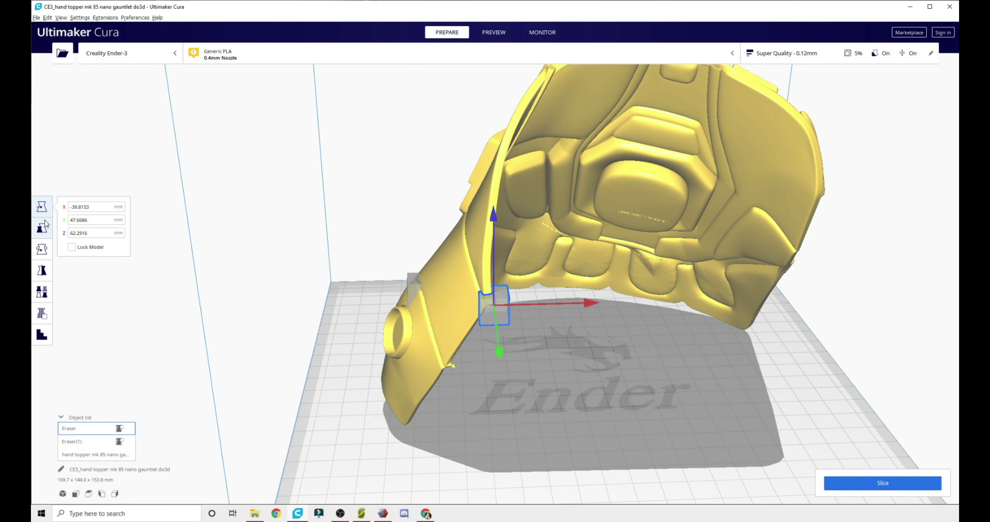
{"action": "left_click", "coordinate": [48, 229]}
{"action": "mouse_move", "coordinate": [588, 306]}
{"action": "left_mouse_down"}
{"action": "mouse_move", "coordinate": [710, 306]}
{"action": "mouse_move", "coordinate": [505, 331]}
{"action": "mouse_move", "coordinate": [953, 338]}
{"action": "mouse_move", "coordinate": [604, 335]}
{"action": "left_mouse_up"}
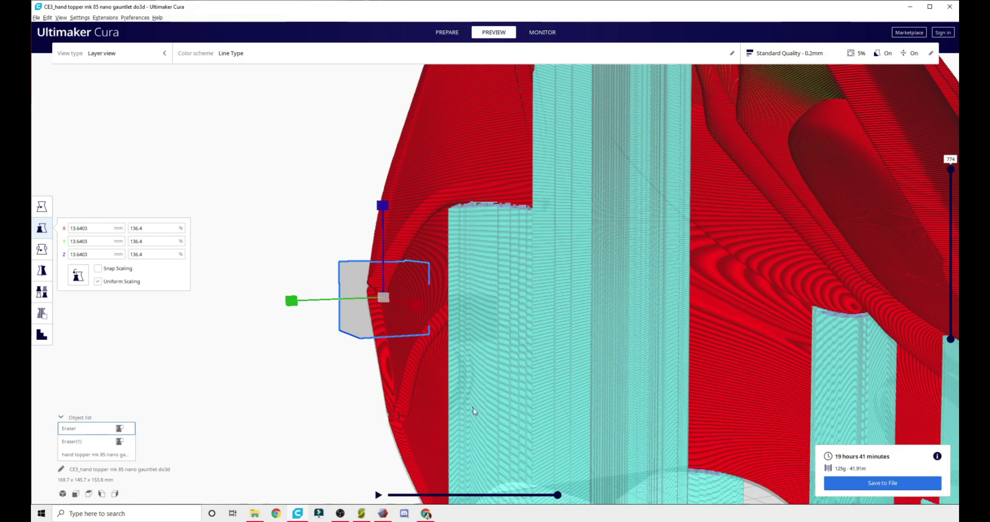
Inspect the sliced supports around the enlarged blocker on the gauntlet's side wall.
{"action": "mouse_move", "coordinate": [474, 407]}
{"action": "right_mouse_down"}
{"action": "mouse_move", "coordinate": [489, 363]}
{"action": "mouse_move", "coordinate": [471, 341]}
{"action": "mouse_move", "coordinate": [538, 304]}
{"action": "mouse_move", "coordinate": [506, 323]}
{"action": "right_mouse_up"}
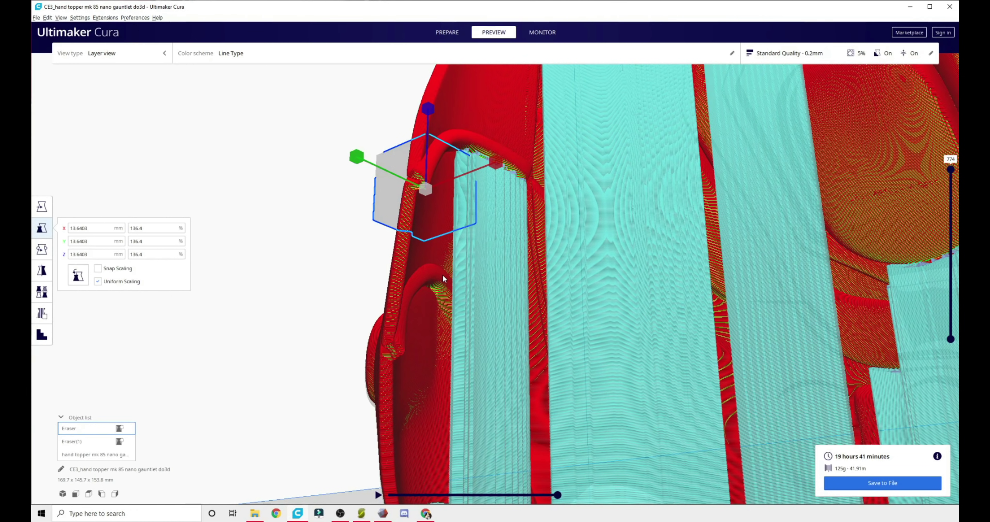
{"action": "scroll", "coordinate": [443, 275], "scroll_direction": "down", "scroll_amount": 3}
{"action": "right_click_drag", "start_coordinate": [442, 275], "coordinate": [524, 322]}
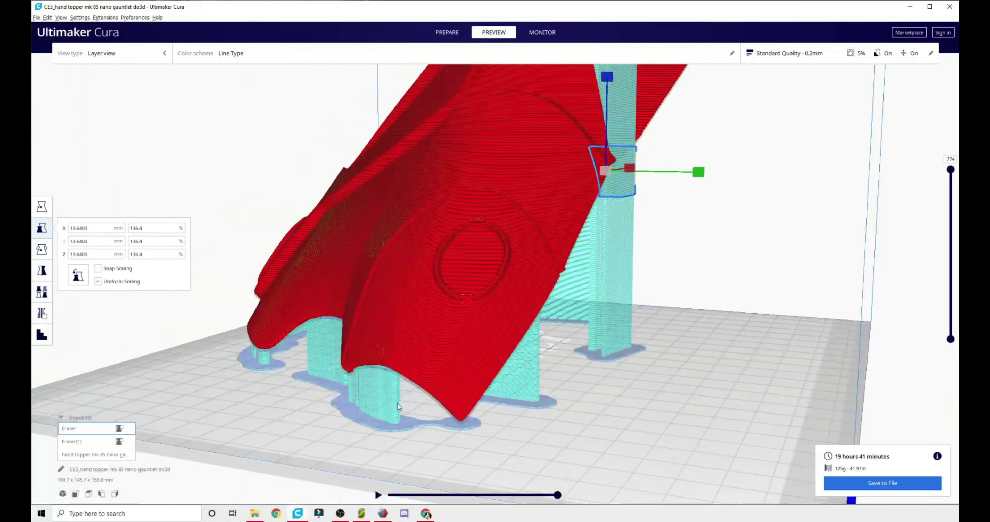
Examine how the gauntlet's pointed lower tip meets the raft, lowering the layer preview to layer 76.
{"action": "scroll", "coordinate": [524, 328], "scroll_direction": "up", "scroll_amount": 5}
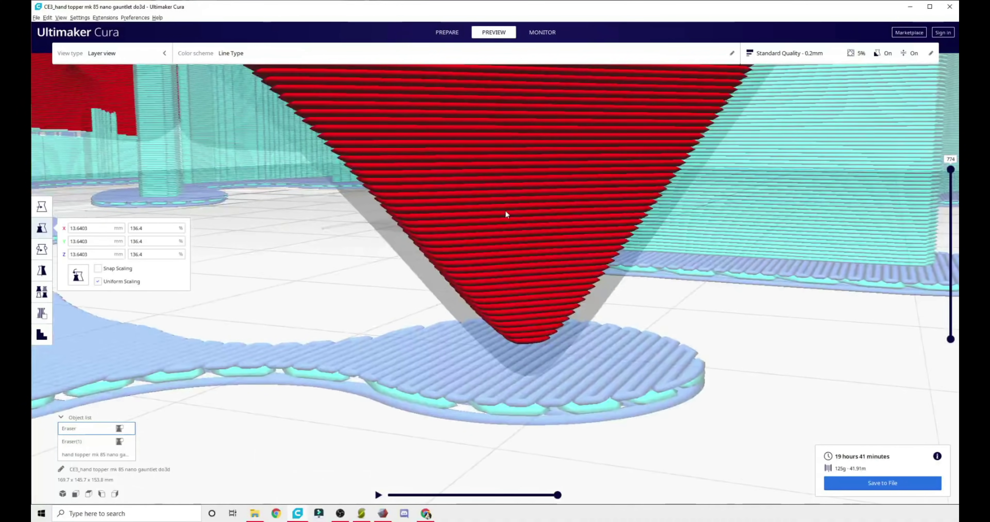
{"action": "right_click_drag", "start_coordinate": [506, 209], "coordinate": [499, 231]}
{"action": "scroll", "coordinate": [513, 267], "scroll_direction": "down", "scroll_amount": 3}
{"action": "right_click_drag", "start_coordinate": [513, 267], "coordinate": [627, 260]}
{"action": "scroll", "coordinate": [627, 259], "scroll_direction": "up", "scroll_amount": 2}
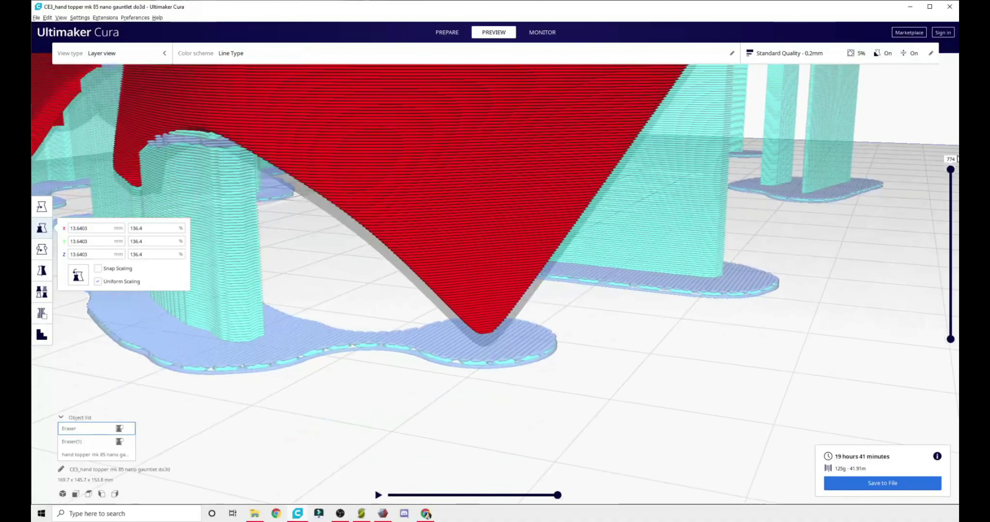
{"action": "left_click_drag", "start_coordinate": [952, 174], "coordinate": [948, 318]}
{"action": "scroll", "coordinate": [670, 292], "scroll_direction": "up", "scroll_amount": 5}
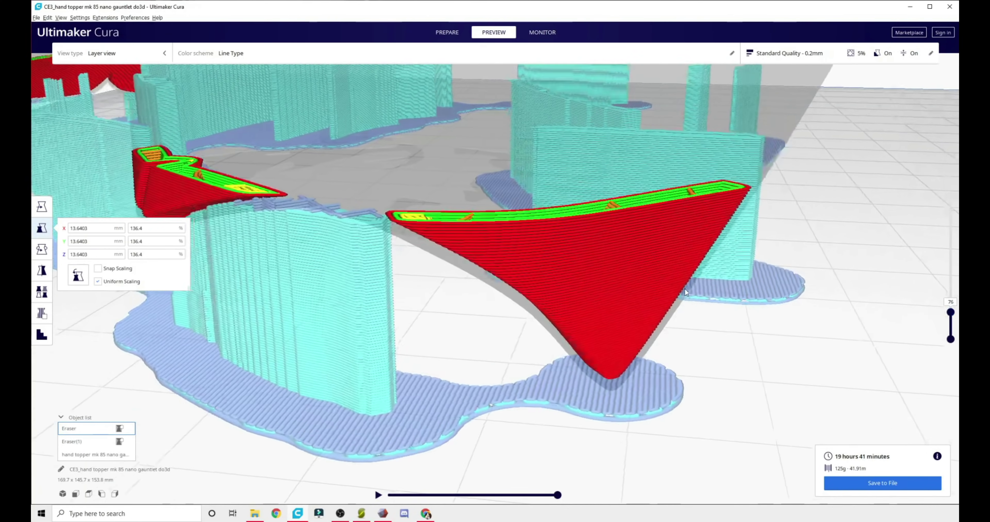
{"action": "scroll", "coordinate": [685, 288], "scroll_direction": "down", "scroll_amount": 2}
{"action": "scroll", "coordinate": [577, 279], "scroll_direction": "down", "scroll_amount": 3}
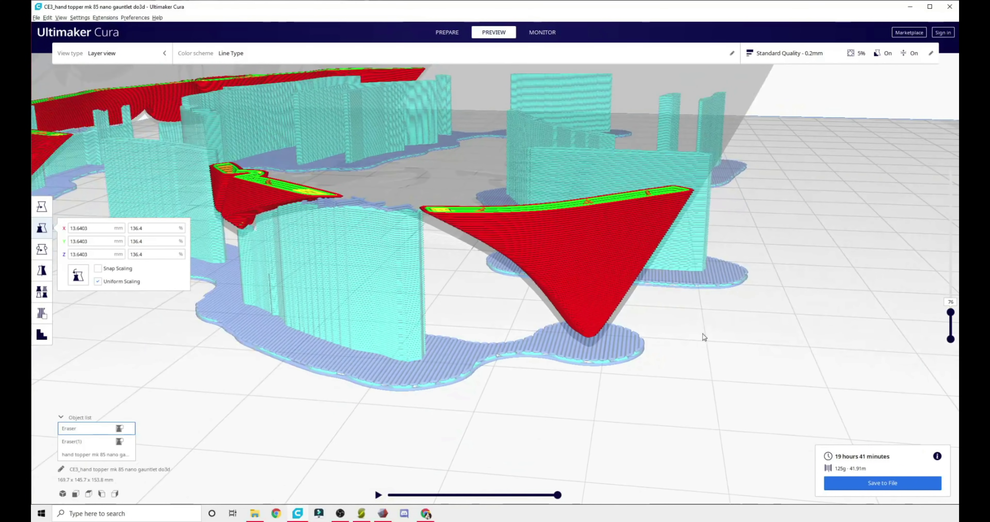
{"action": "right_click_drag", "start_coordinate": [687, 350], "coordinate": [660, 345]}
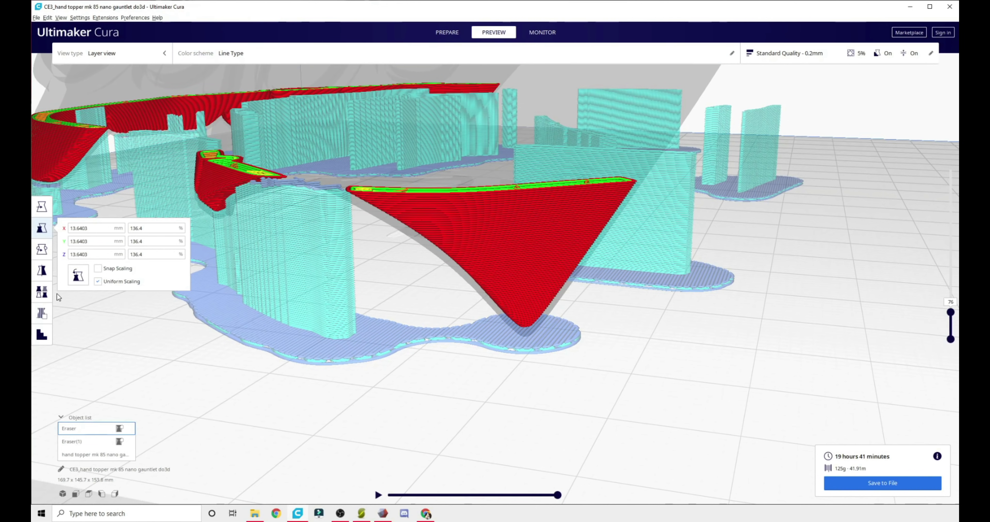
Add cylindrical custom supports with 5 mm size and 7 mm wider base around the gauntlet's pointed lower tip.
{"action": "left_click", "coordinate": [41, 335]}
{"action": "right_click_drag", "start_coordinate": [603, 371], "coordinate": [538, 281]}
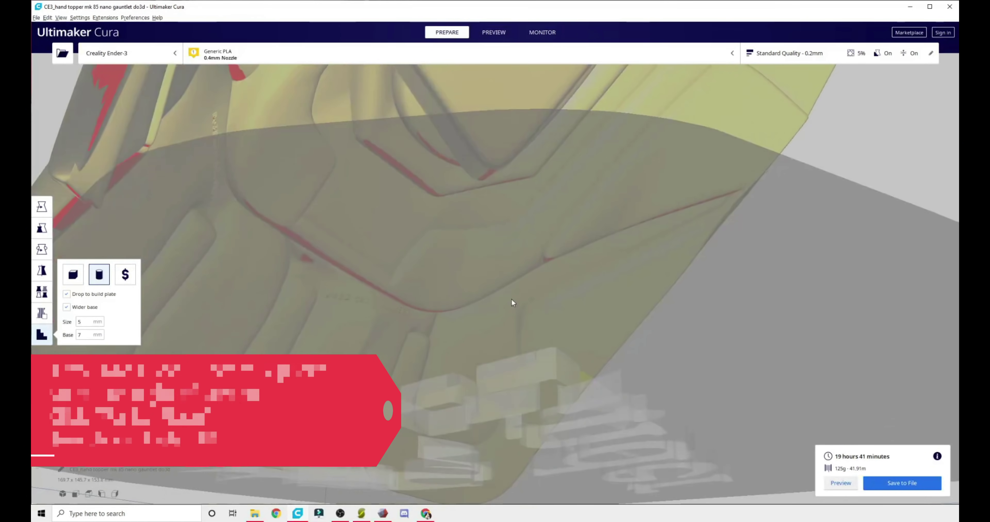
{"action": "right_click_drag", "start_coordinate": [512, 302], "coordinate": [470, 232]}
{"action": "left_click", "coordinate": [456, 222]}
{"action": "left_click", "coordinate": [453, 221]}
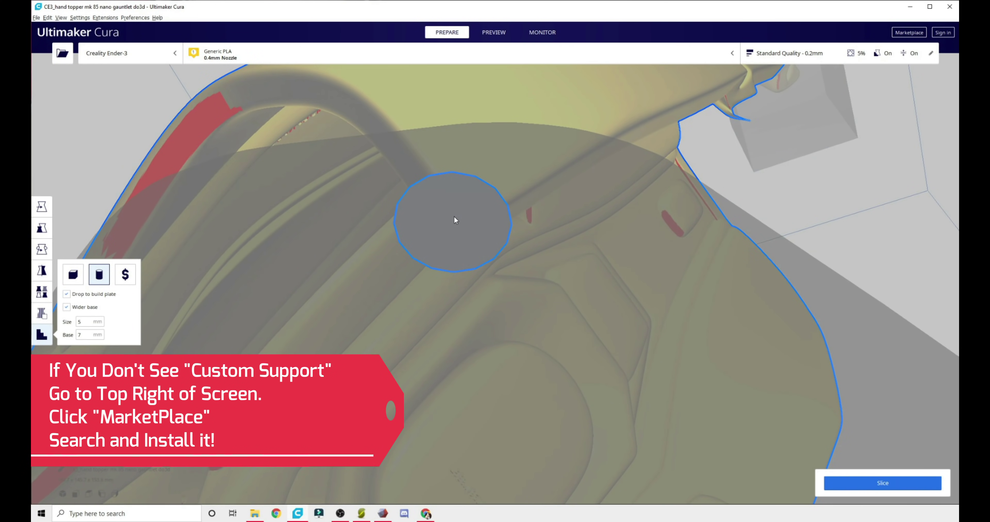
Preview the resliced gauntlet from layer 1 upward and check the new supports around the pointed tip.
{"action": "right_click_drag", "start_coordinate": [410, 166], "coordinate": [318, 306]}
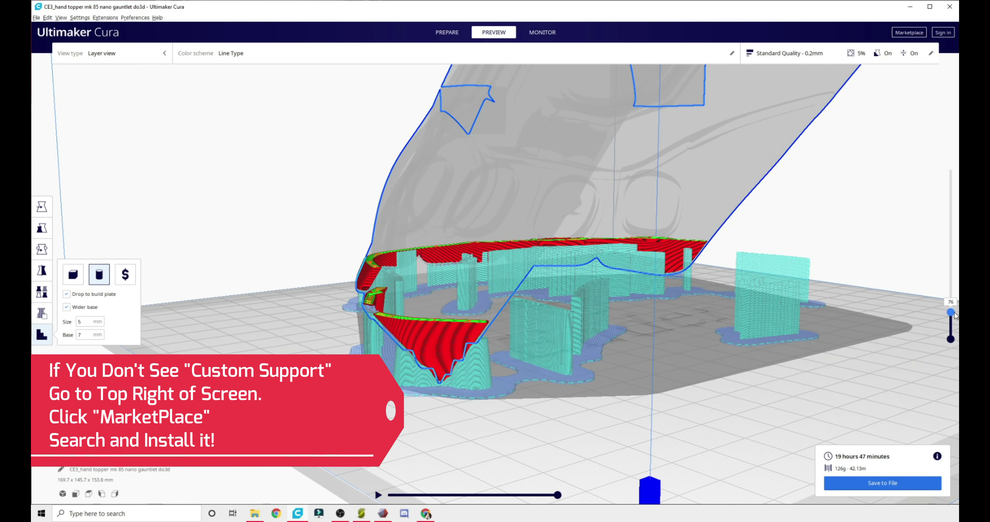
{"action": "left_click_drag", "start_coordinate": [951, 312], "coordinate": [951, 330]}
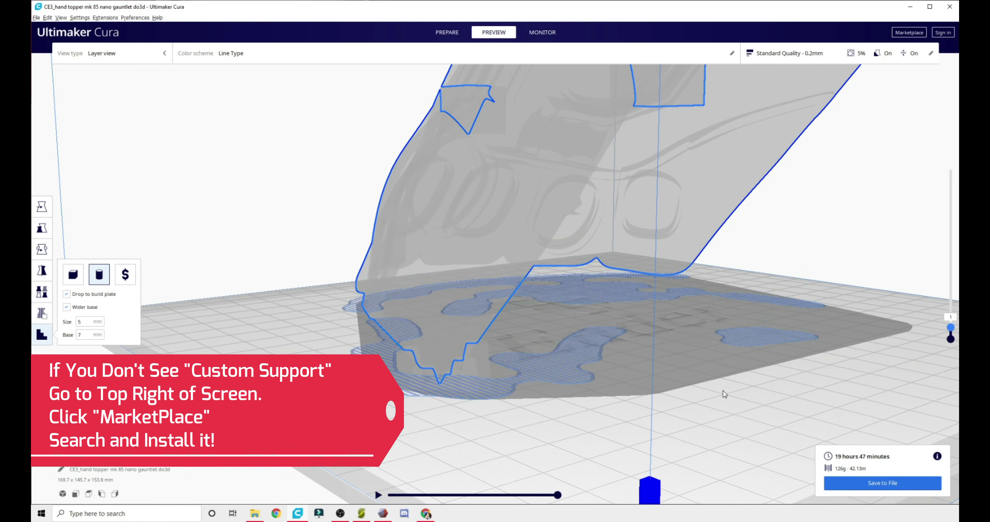
{"action": "scroll", "coordinate": [517, 353], "scroll_direction": "up", "scroll_amount": 10}
{"action": "scroll", "coordinate": [523, 380], "scroll_direction": "up", "scroll_amount": 5}
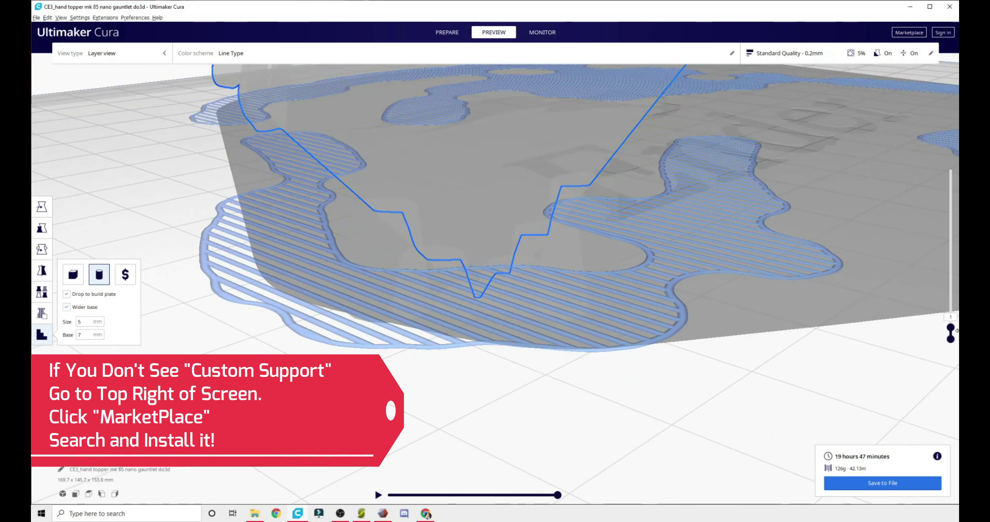
{"action": "left_click_drag", "start_coordinate": [951, 327], "coordinate": [948, 289]}
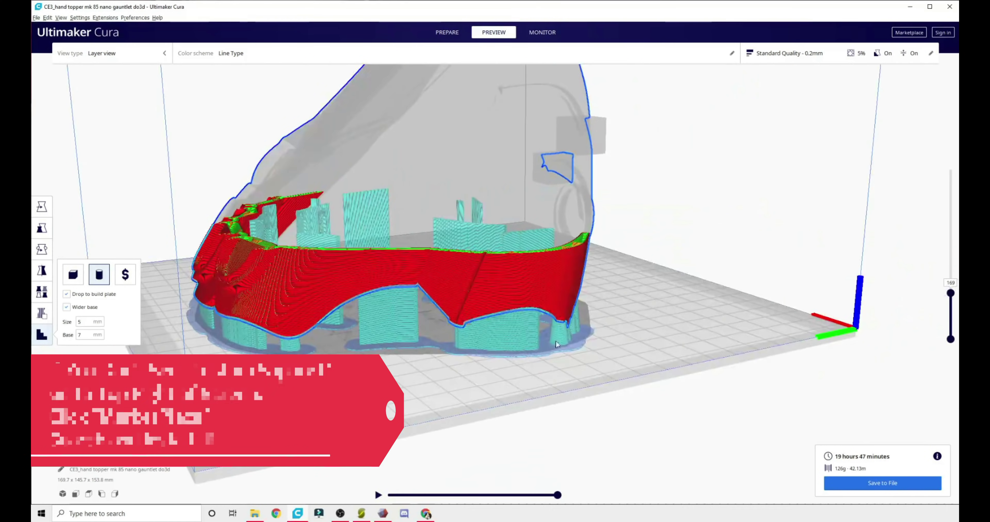
Show all layers up to 774 and look over the whole sliced gauntlet from above and the front.
{"action": "right_click_drag", "start_coordinate": [555, 340], "coordinate": [474, 341]}
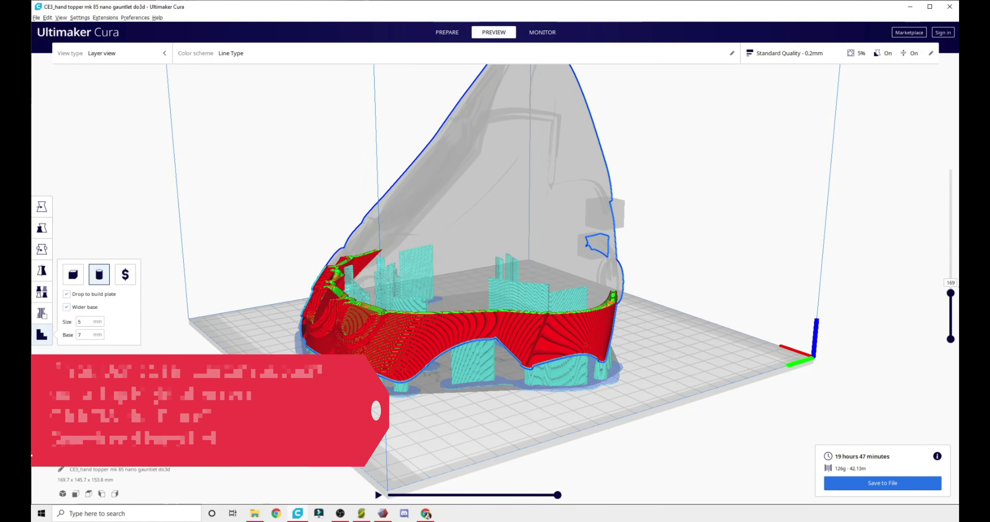
{"action": "left_click", "coordinate": [377, 493]}
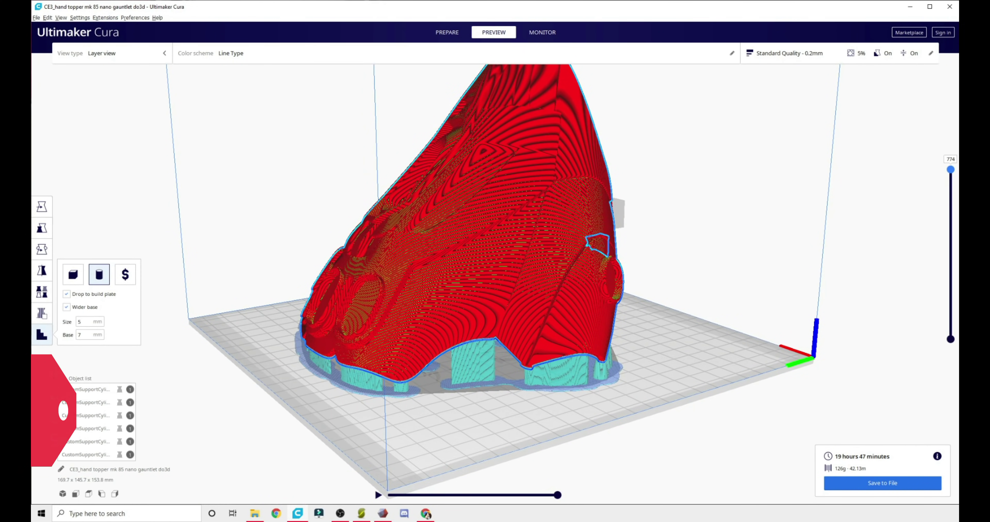
{"action": "right_click_drag", "start_coordinate": [366, 352], "coordinate": [454, 46]}
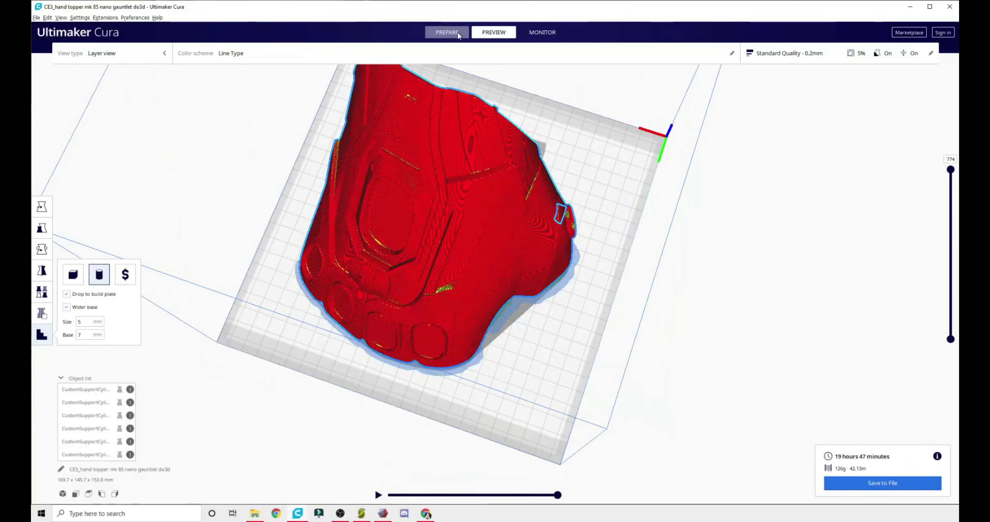
{"action": "left_click", "coordinate": [457, 32]}
{"action": "left_click", "coordinate": [485, 34]}
{"action": "right_click_drag", "start_coordinate": [462, 173], "coordinate": [742, 459]}
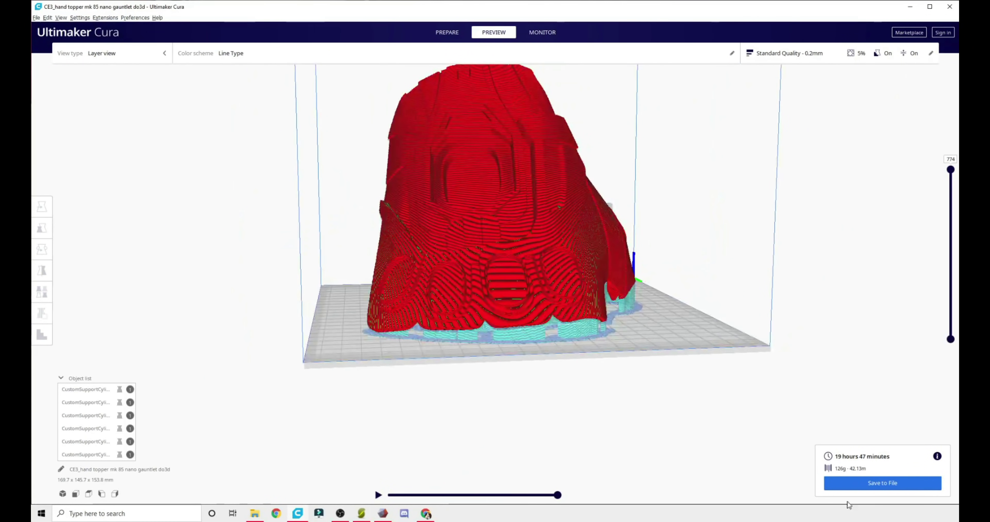
Save the gauntlet's G-code to the removable drive instead of the Downloads folder.
{"action": "left_click", "coordinate": [903, 485]}
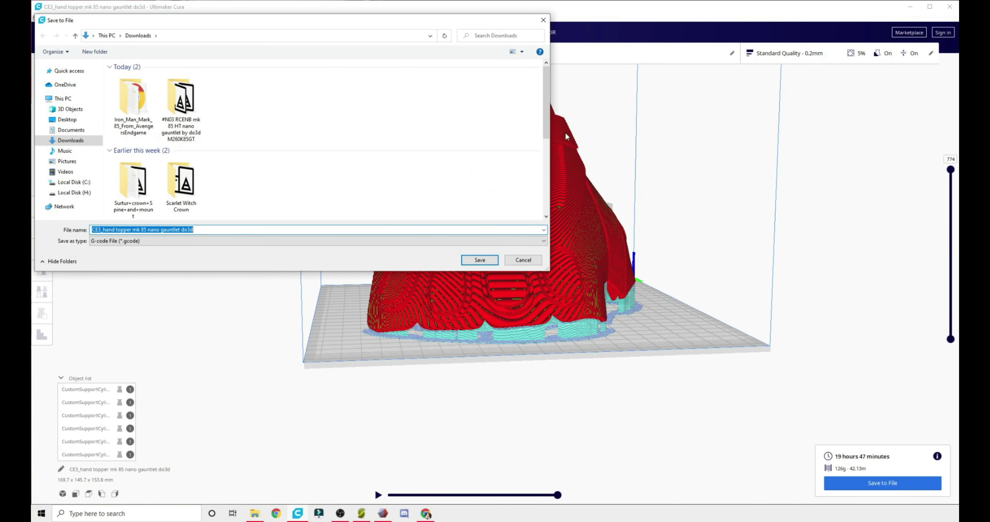
{"action": "left_click", "coordinate": [543, 20]}
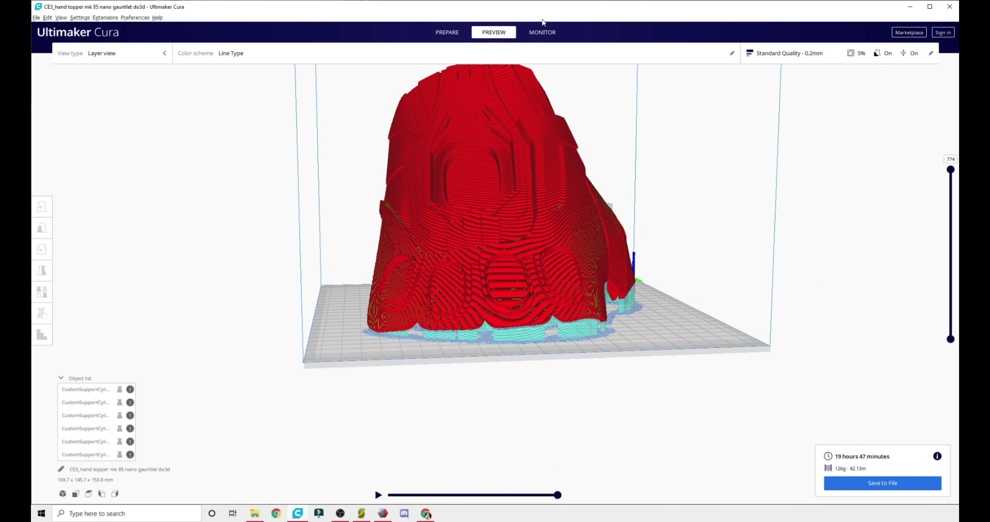
{"action": "left_click", "coordinate": [855, 487]}
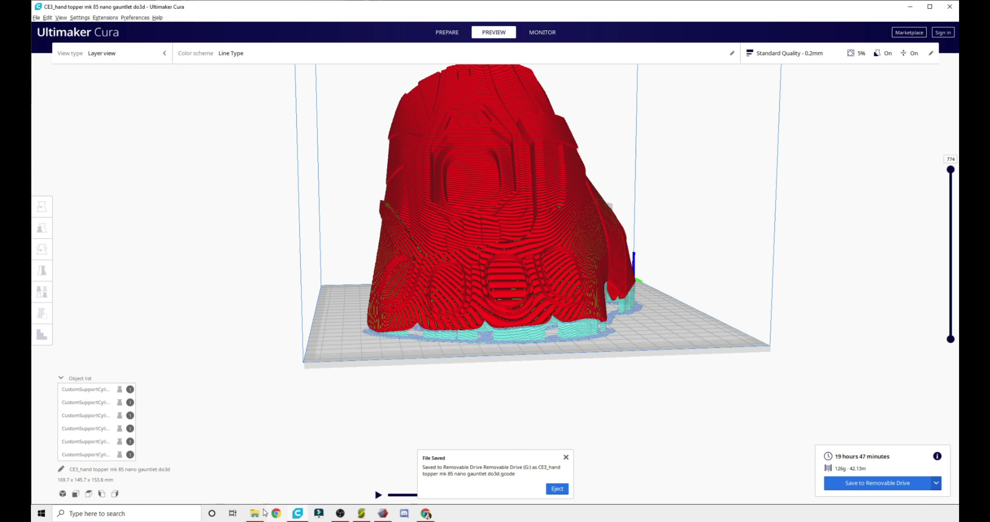
Open Removable Disk (G:) in File Explorer and check the saved "CE3_hand topper mk 85 nano gauntlet do3d" file.
{"action": "left_click", "coordinate": [256, 515]}
{"action": "left_click", "coordinate": [77, 243]}
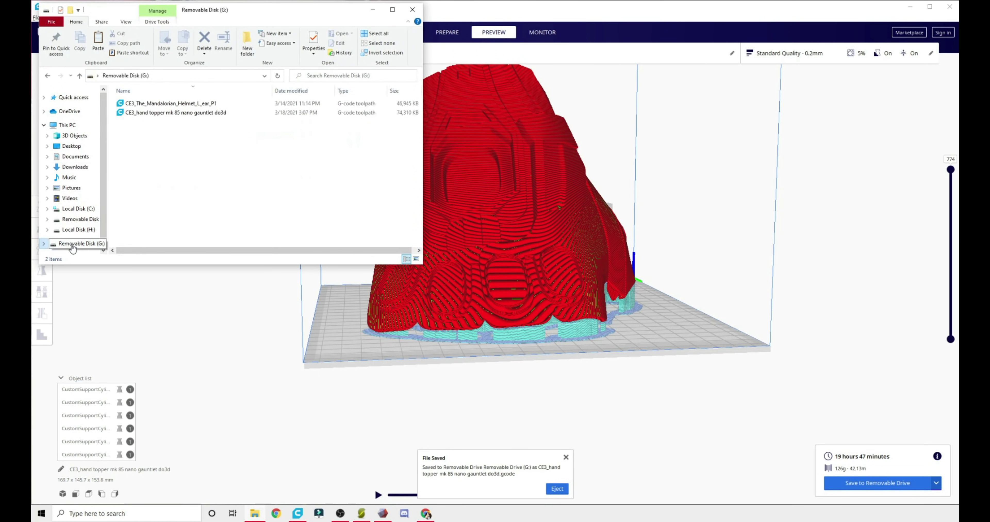
{"action": "left_click", "coordinate": [188, 113]}
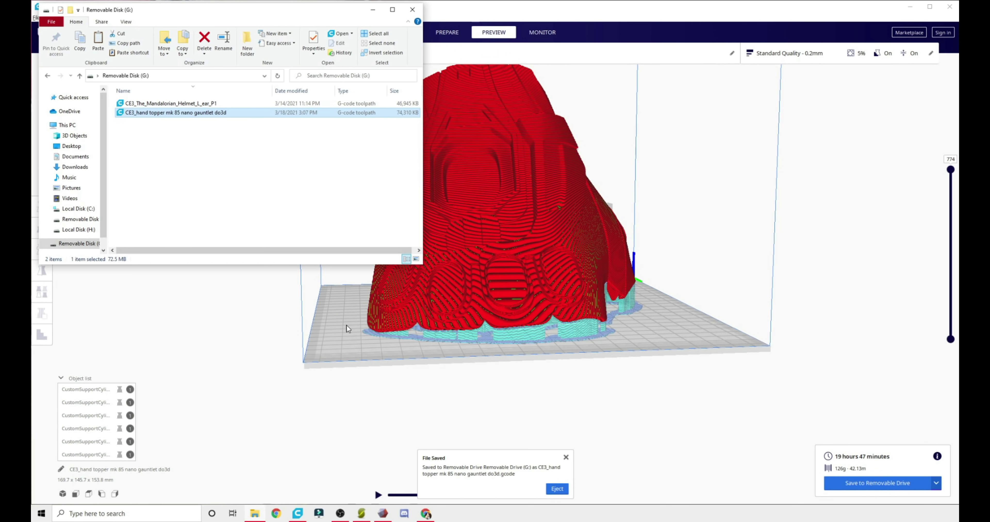
{"action": "left_click", "coordinate": [243, 180]}
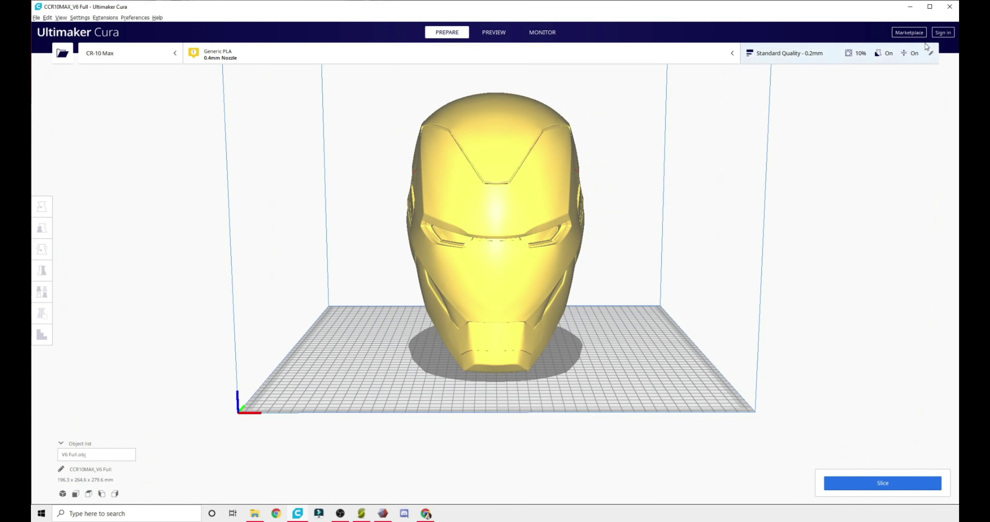
Show the print settings for the V6 Full helmet in Cura and examine the helmet's sides and overhangs.
{"action": "left_click", "coordinate": [835, 58]}
{"action": "right_click_drag", "start_coordinate": [308, 253], "coordinate": [353, 259]}
{"action": "right_click_drag", "start_coordinate": [615, 308], "coordinate": [475, 303]}
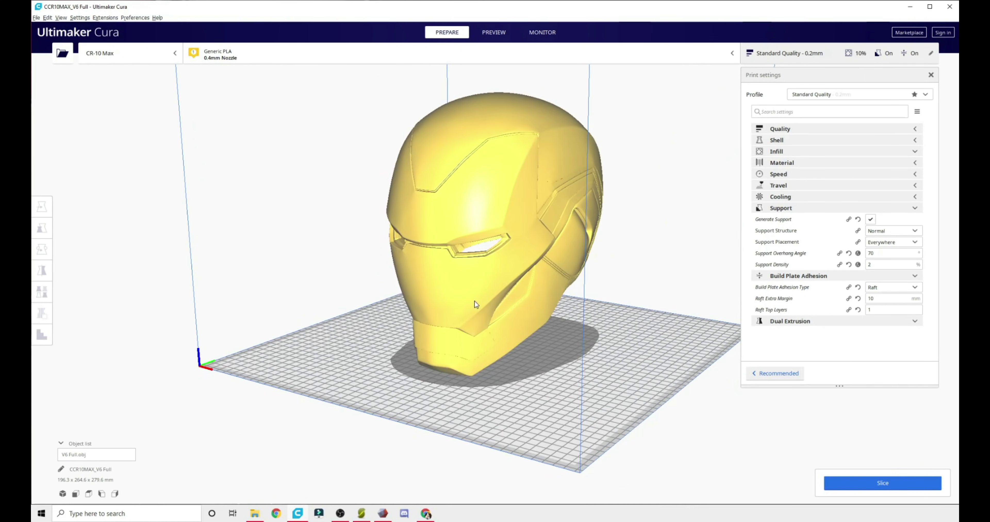
{"action": "right_click_drag", "start_coordinate": [582, 319], "coordinate": [391, 311]}
{"action": "right_click_drag", "start_coordinate": [548, 308], "coordinate": [338, 292]}
{"action": "right_click_drag", "start_coordinate": [641, 331], "coordinate": [473, 380]}
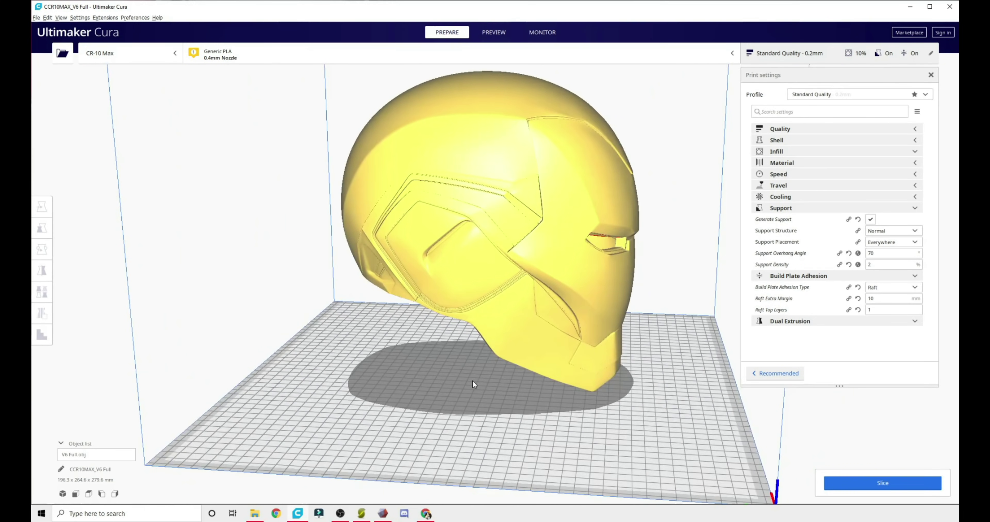
{"action": "right_click_drag", "start_coordinate": [604, 348], "coordinate": [520, 320]}
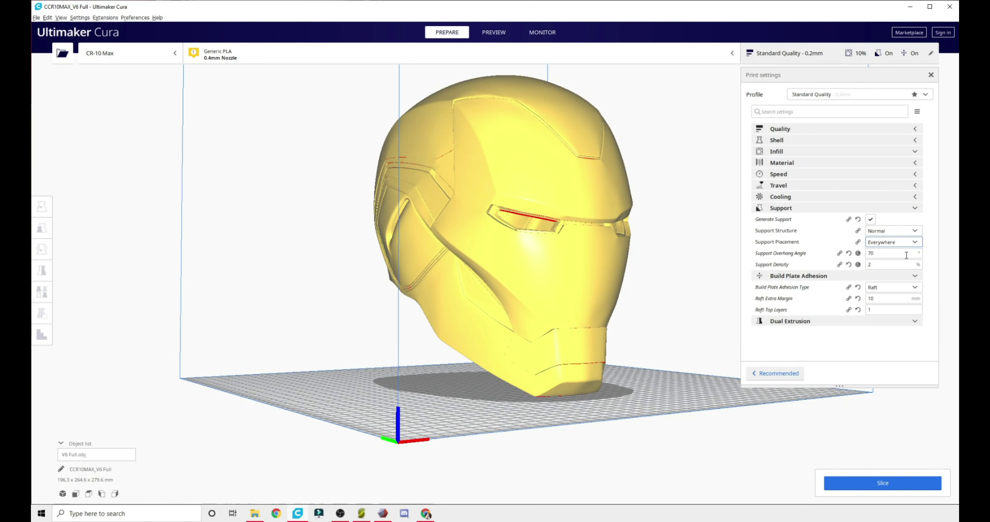
Select the V6 Full helmet and inspect its faceplate and the overhangs inside the shell from underneath.
{"action": "right_click_drag", "start_coordinate": [657, 307], "coordinate": [607, 321]}
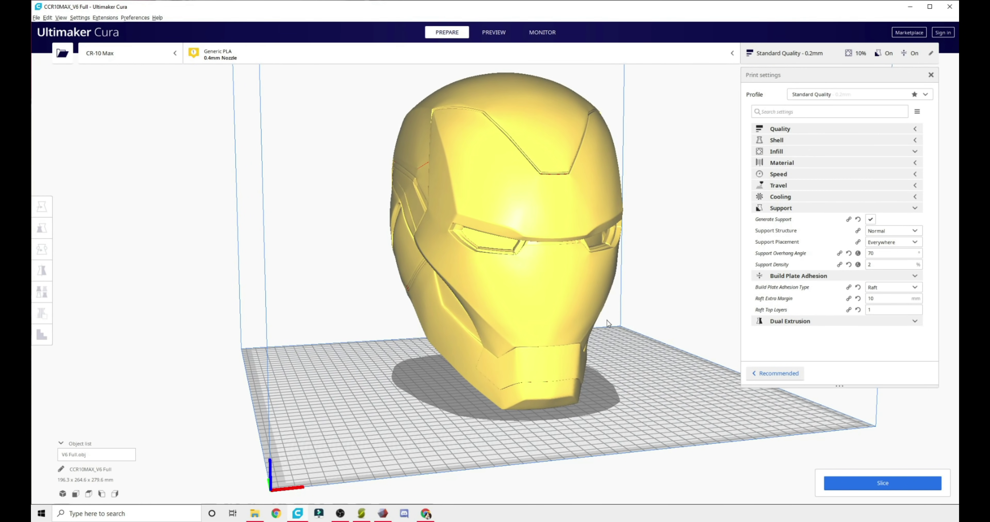
{"action": "left_click", "coordinate": [527, 293]}
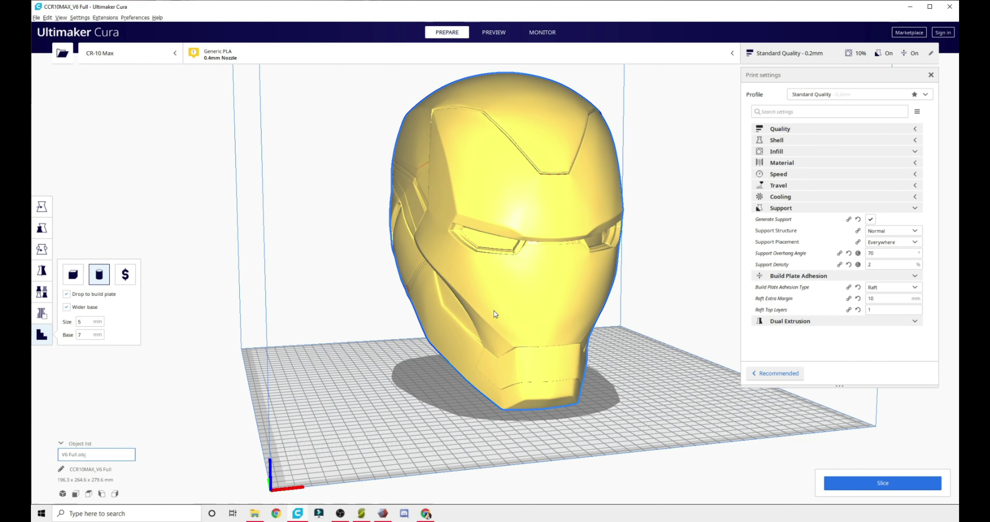
{"action": "right_click_drag", "start_coordinate": [622, 350], "coordinate": [509, 215]}
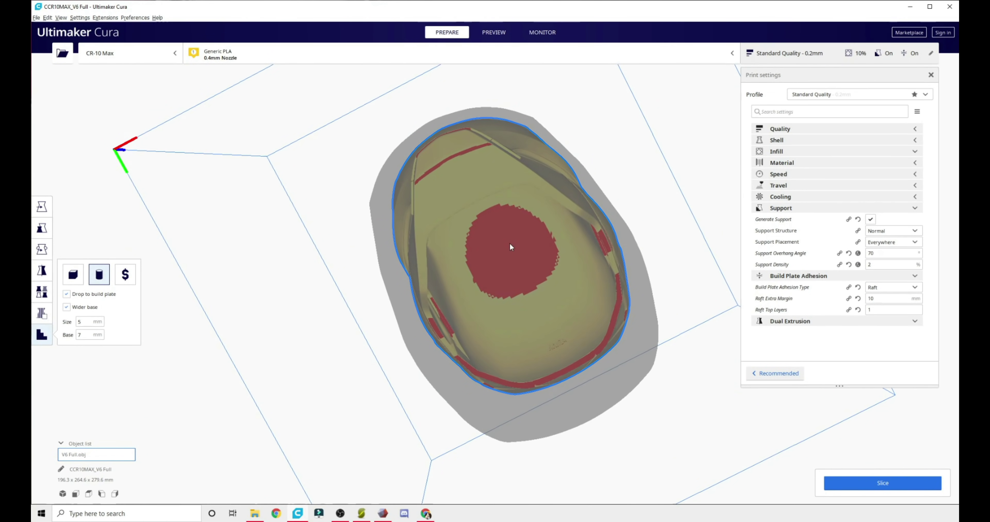
{"action": "right_click_drag", "start_coordinate": [502, 311], "coordinate": [475, 386]}
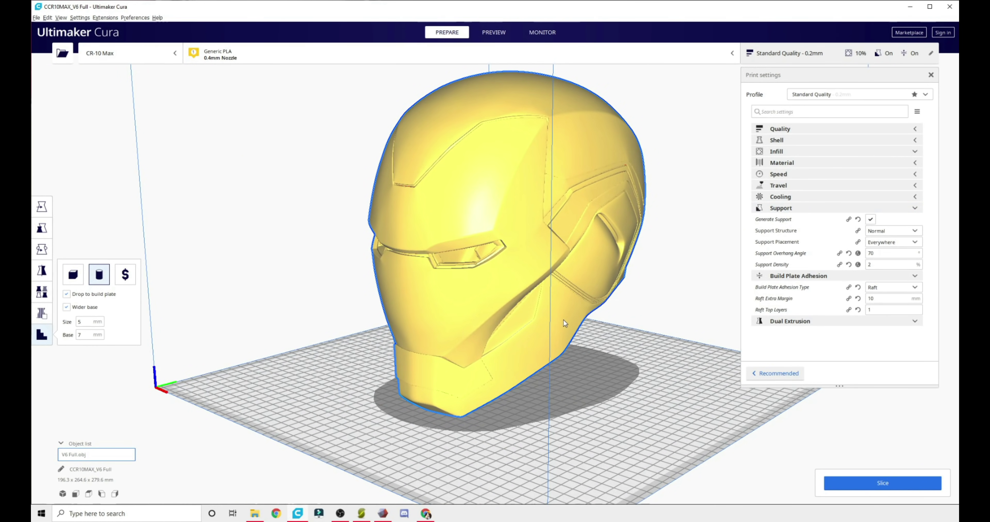
Examine the helmet's chin, jawline, side and lower rear rim for overhangs, finishing with the front of the faceplate.
{"action": "right_click_drag", "start_coordinate": [553, 302], "coordinate": [561, 318]}
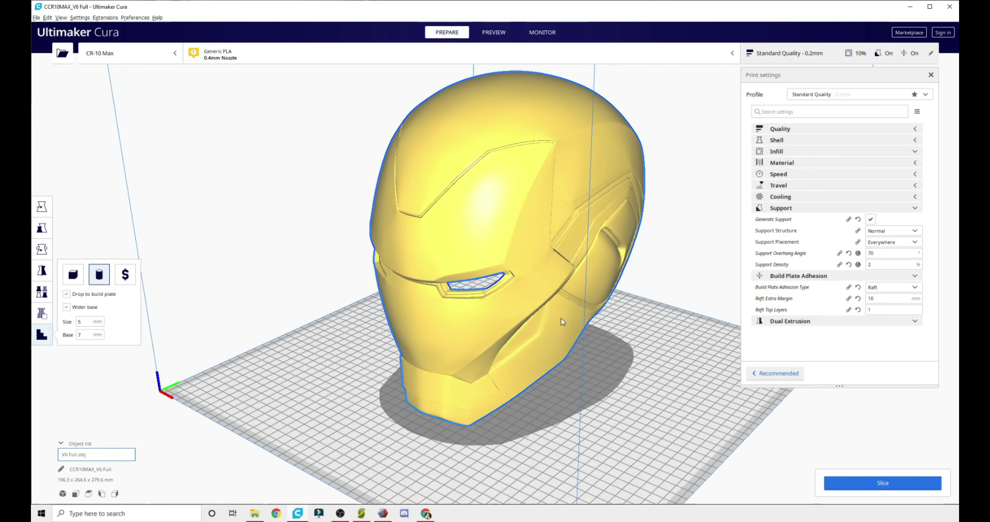
{"action": "scroll", "coordinate": [576, 412], "scroll_direction": "up", "scroll_amount": 3}
{"action": "right_click_drag", "start_coordinate": [576, 411], "coordinate": [482, 420]}
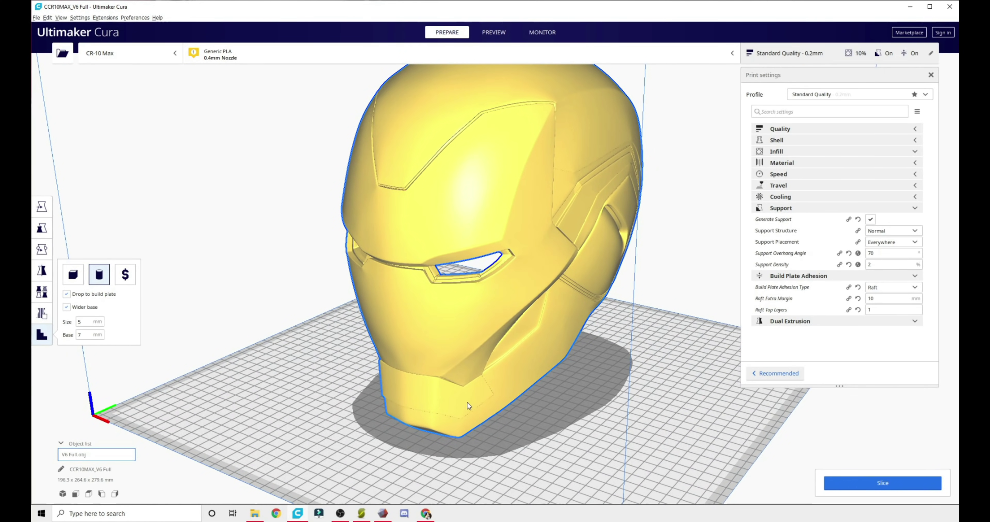
{"action": "right_click_drag", "start_coordinate": [477, 393], "coordinate": [736, 219]}
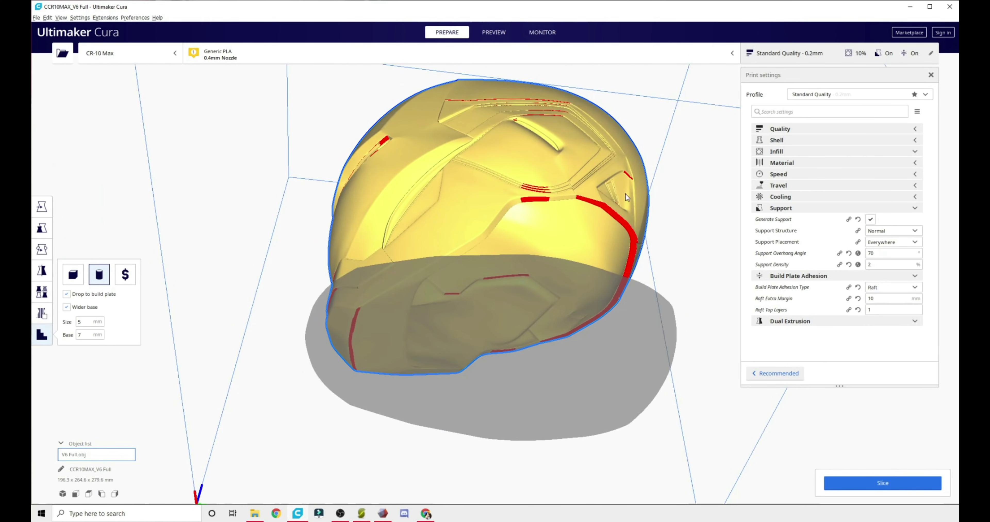
{"action": "right_click_drag", "start_coordinate": [619, 223], "coordinate": [644, 317]}
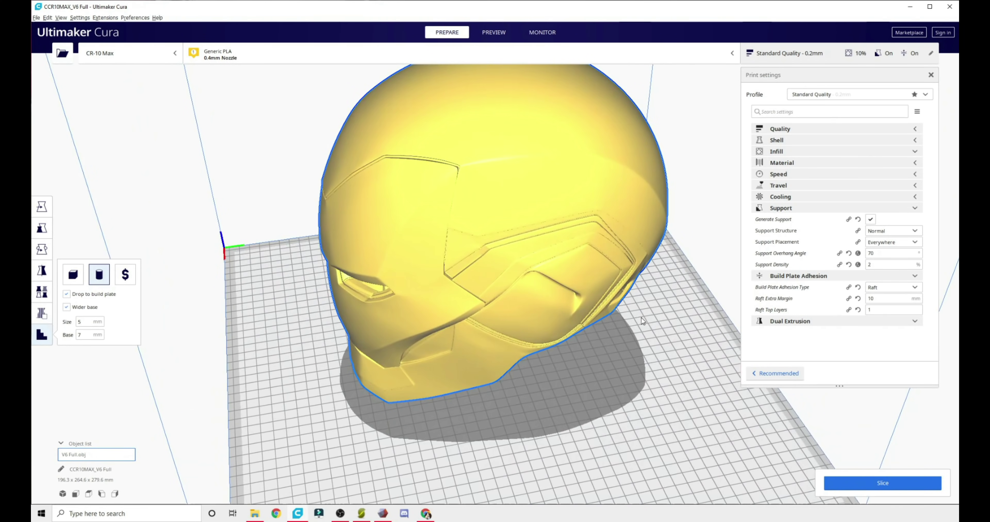
{"action": "right_click_drag", "start_coordinate": [432, 355], "coordinate": [483, 391]}
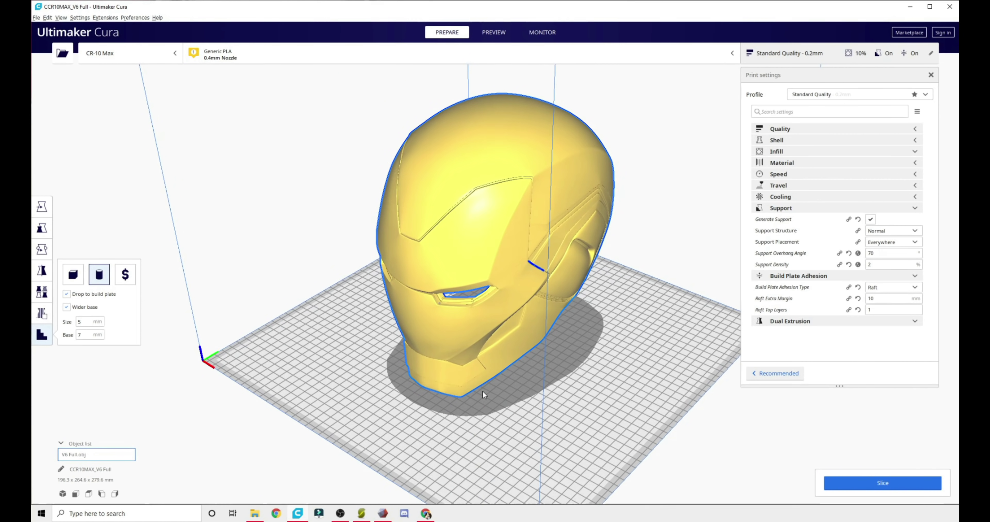
{"action": "right_click", "coordinate": [546, 373]}
{"action": "key", "text": "Escape"}
{"action": "right_click_drag", "start_coordinate": [494, 339], "coordinate": [531, 255]}
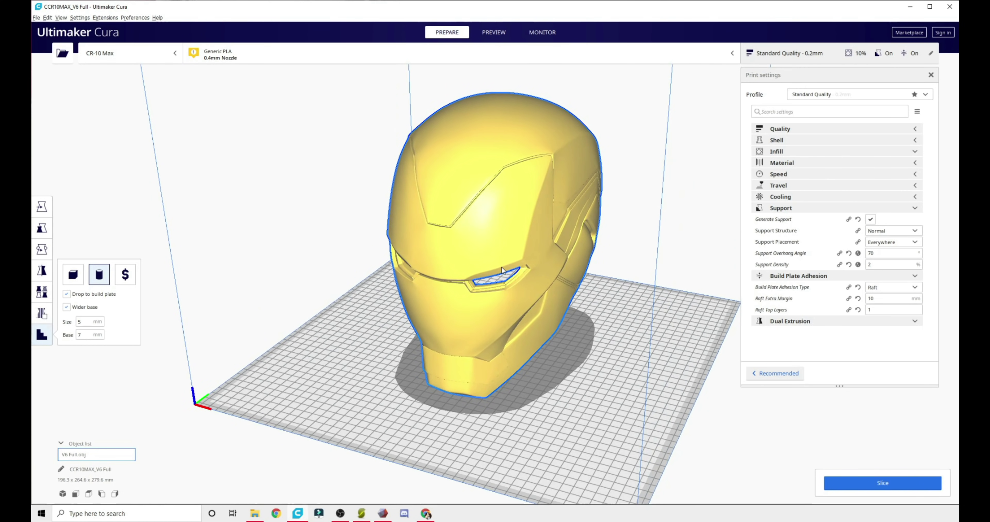
{"action": "right_click_drag", "start_coordinate": [462, 338], "coordinate": [510, 375]}
{"action": "scroll", "coordinate": [510, 375], "scroll_direction": "down", "scroll_amount": 2}
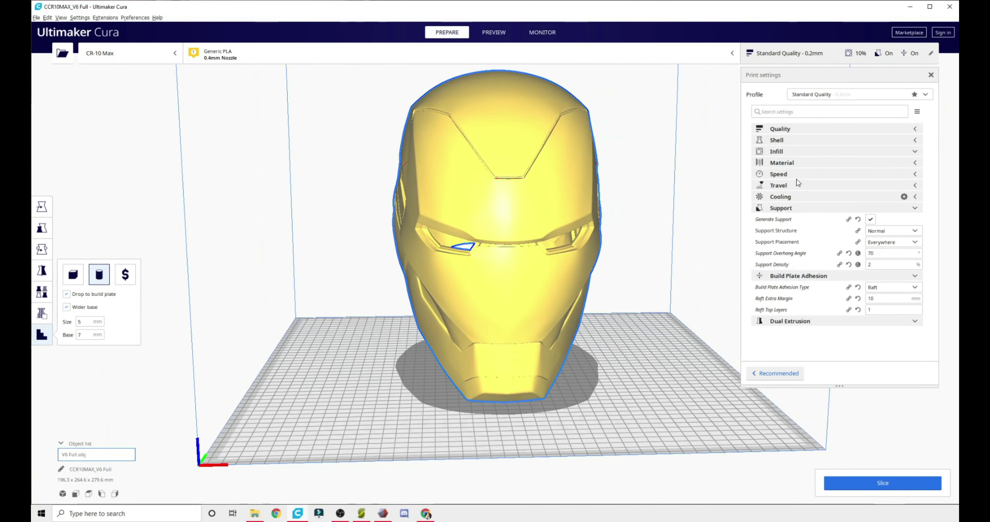
View the recommended print settings, return to the custom settings, and check the overhangs under the helmet's eyes and chin.
{"action": "left_click", "coordinate": [792, 375]}
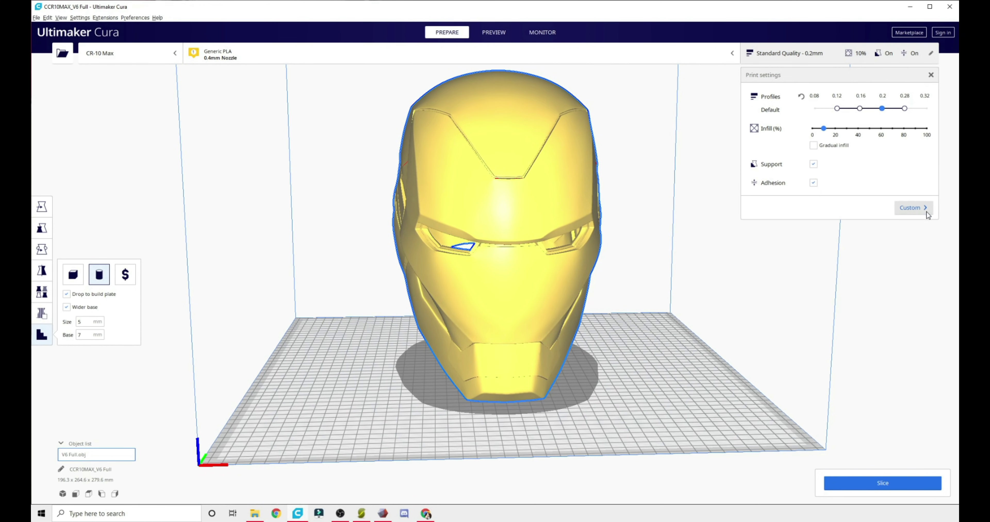
{"action": "right_click_drag", "start_coordinate": [628, 301], "coordinate": [595, 261]}
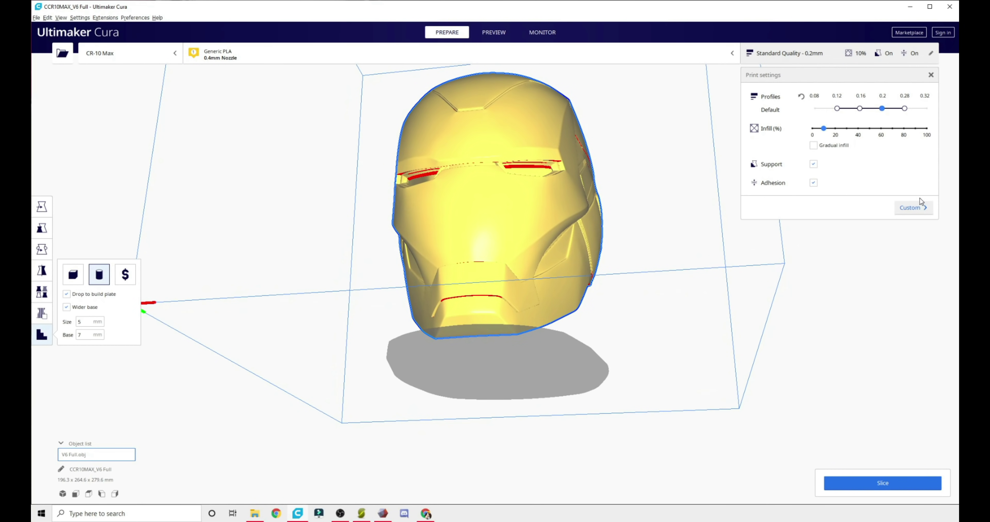
{"action": "left_click", "coordinate": [910, 209]}
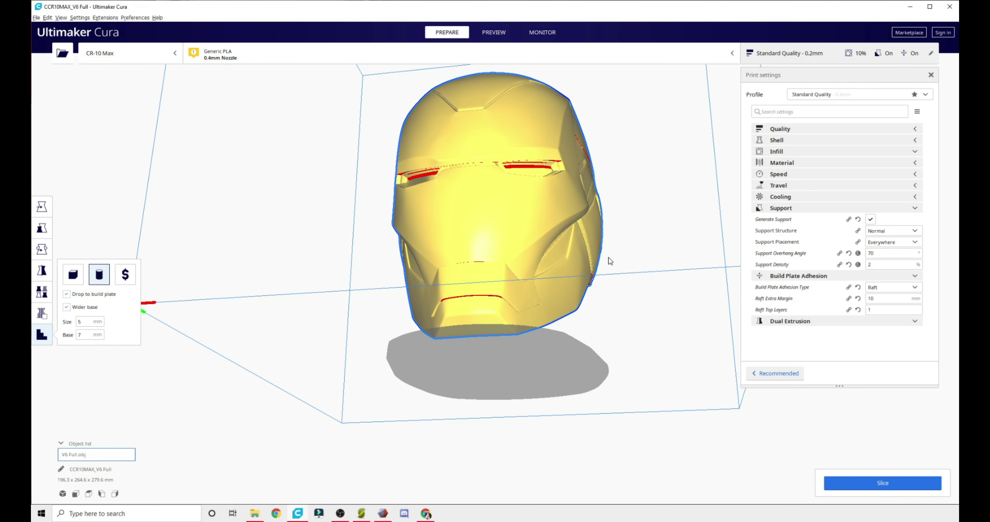
{"action": "right_click_drag", "start_coordinate": [614, 280], "coordinate": [566, 316]}
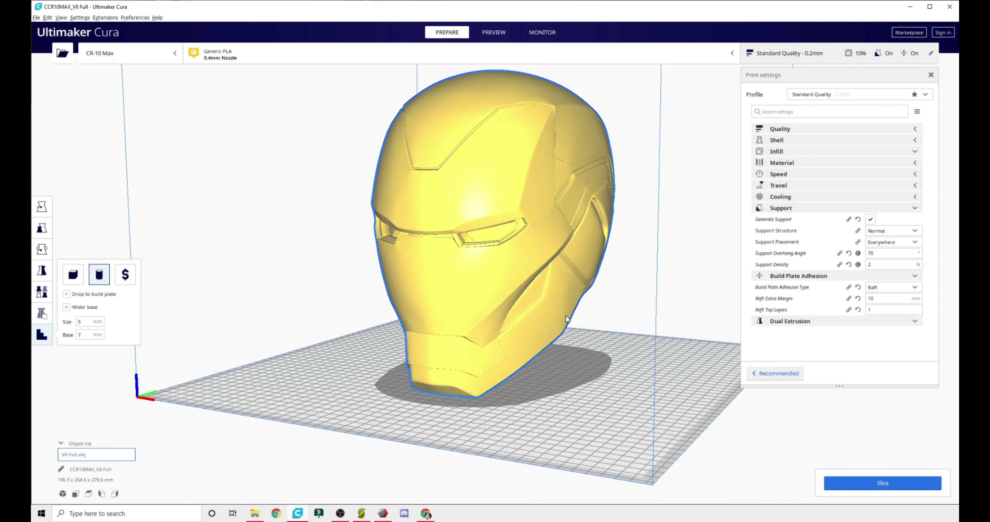